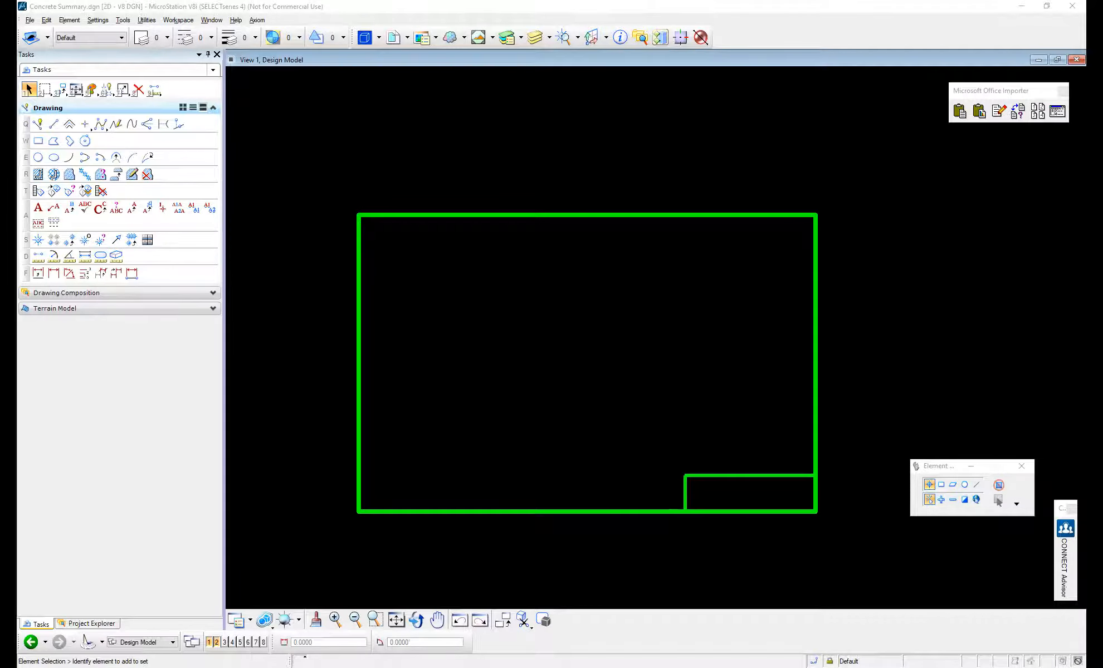
Switch to the Excel workbook and copy the whole Concrete Summary Sheet table, from cell B2 through its TOTAL row.
{"action": "key", "text": "alt+Tab"}
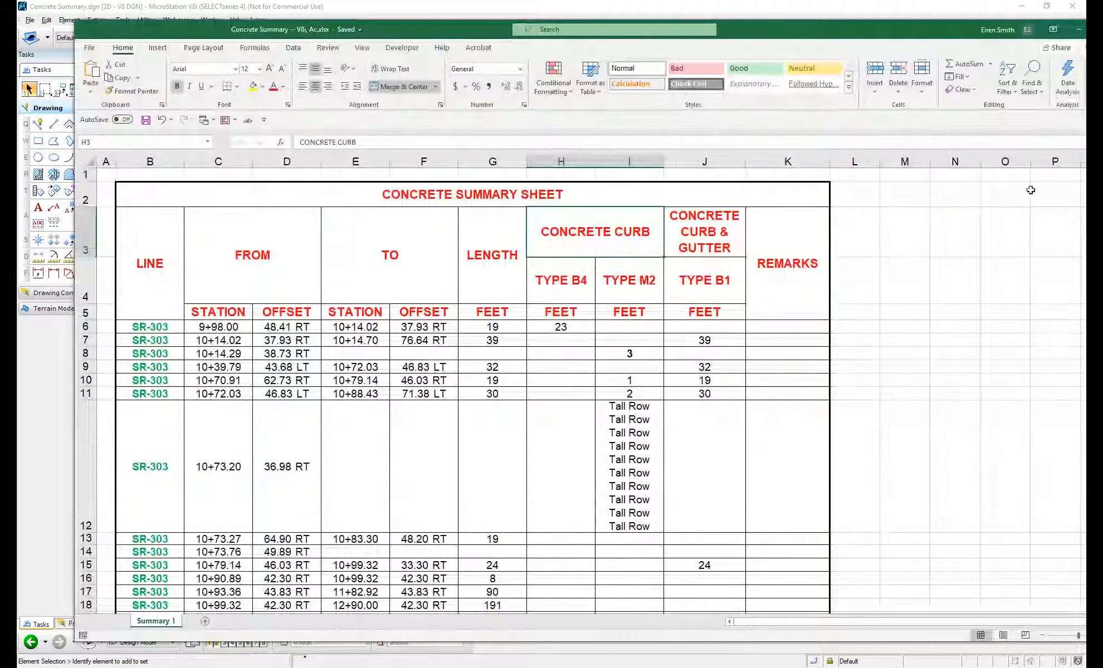
{"action": "left_click", "coordinate": [153, 196]}
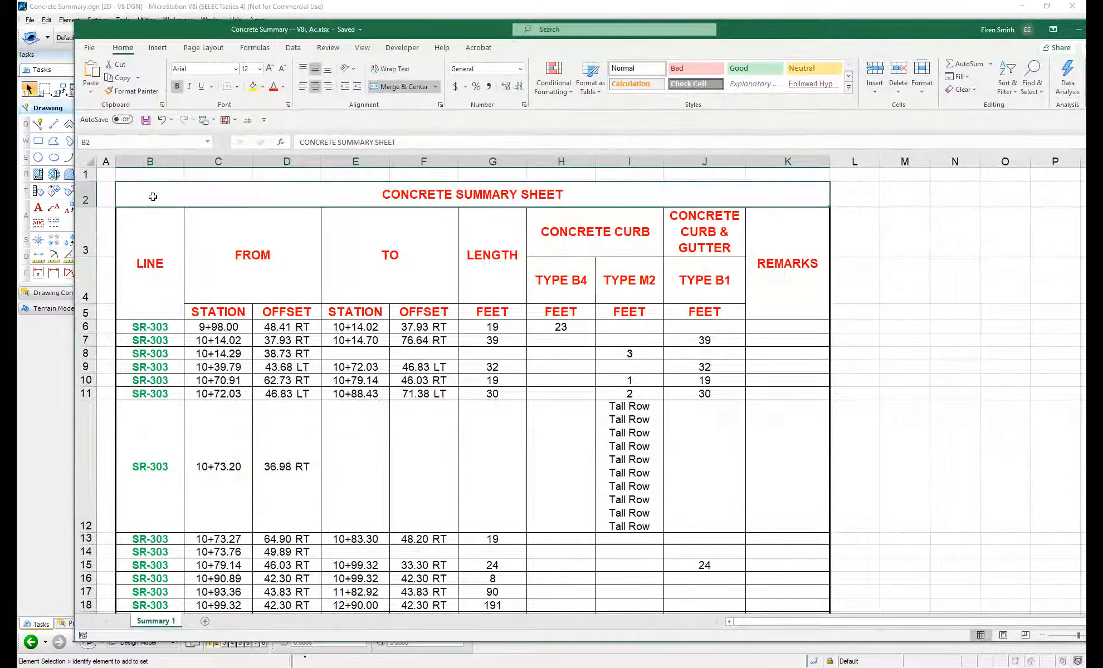
{"action": "key", "text": "ctrl+shift+End"}
{"action": "key", "text": "ctrl+c"}
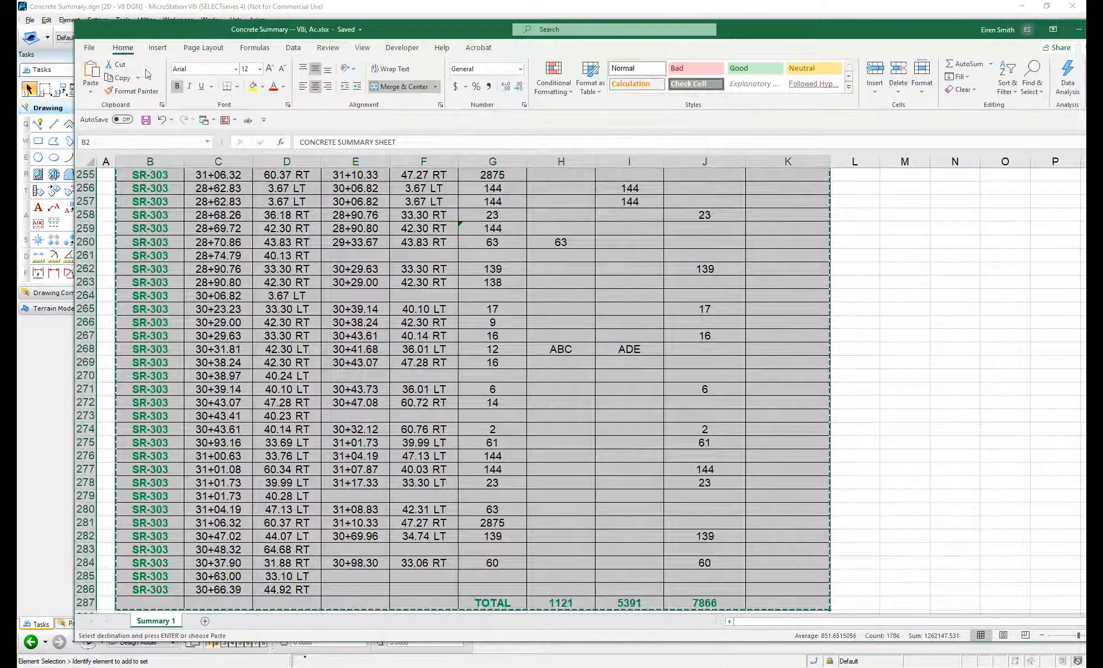
{"action": "key", "text": "ctrl+BackSpace"}
Switch to MicroStation and paste the table as a linked Excel worksheet, placed by corners beside the green sheet border.
{"action": "key", "text": "alt+Tab"}
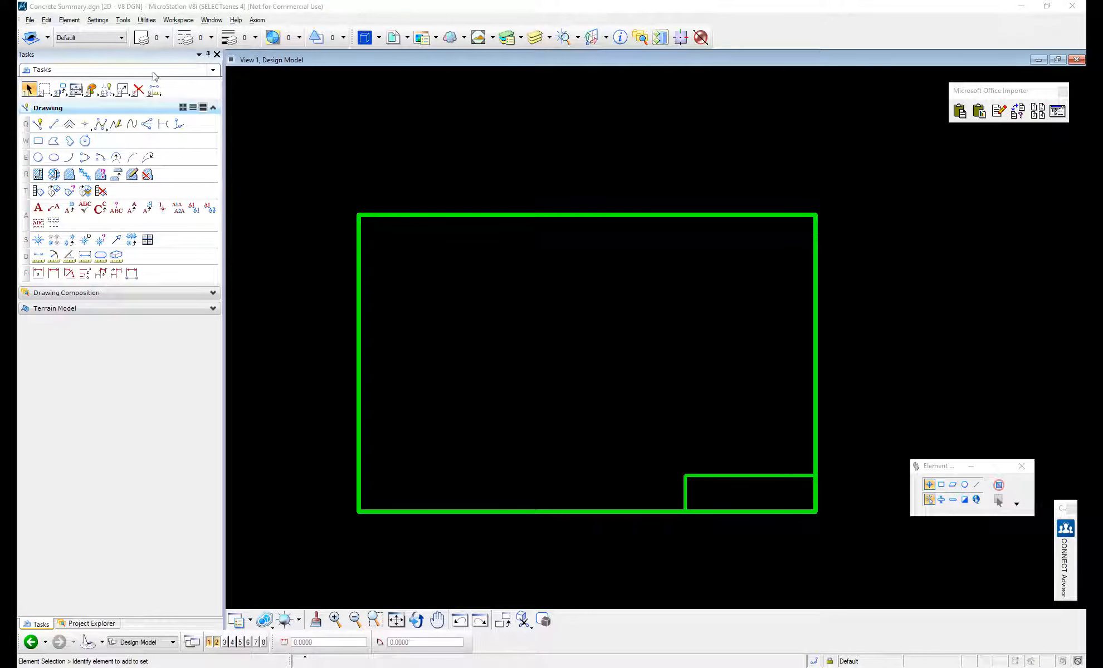
{"action": "left_click", "coordinate": [47, 20]}
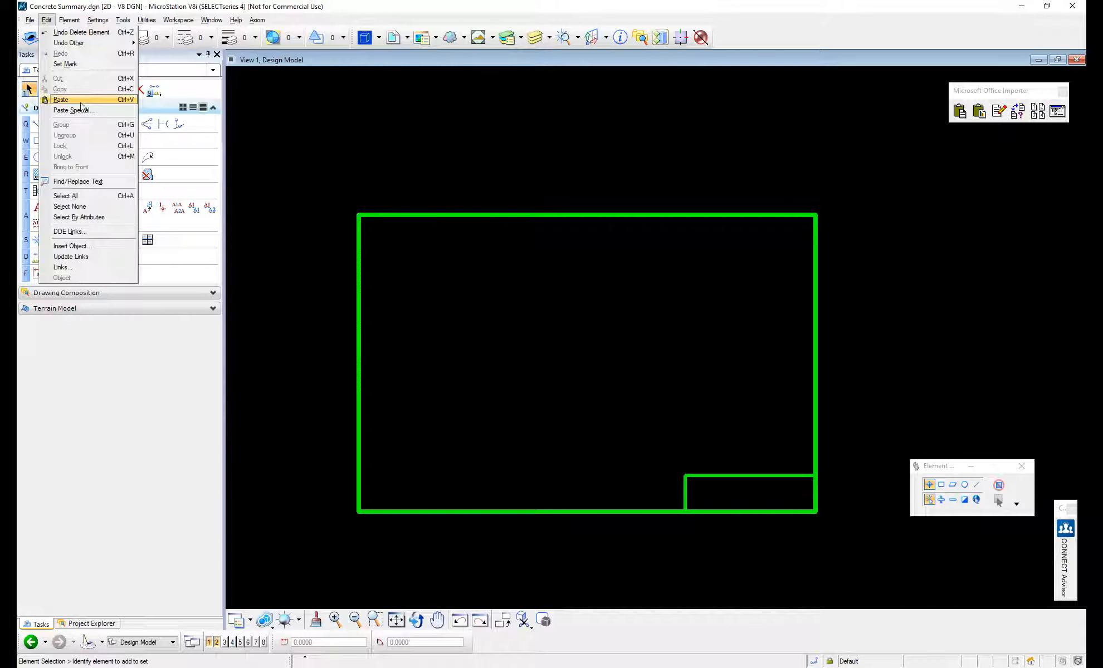
{"action": "left_click", "coordinate": [81, 102]}
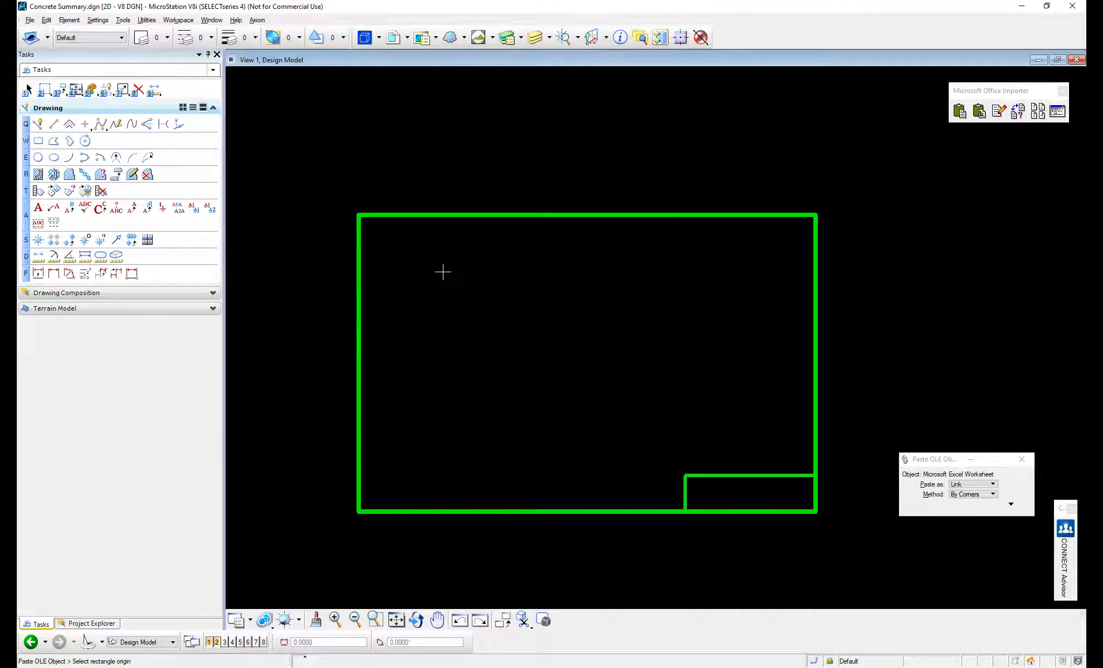
{"action": "scroll", "coordinate": [550, 317], "scroll_direction": "down", "scroll_amount": 7}
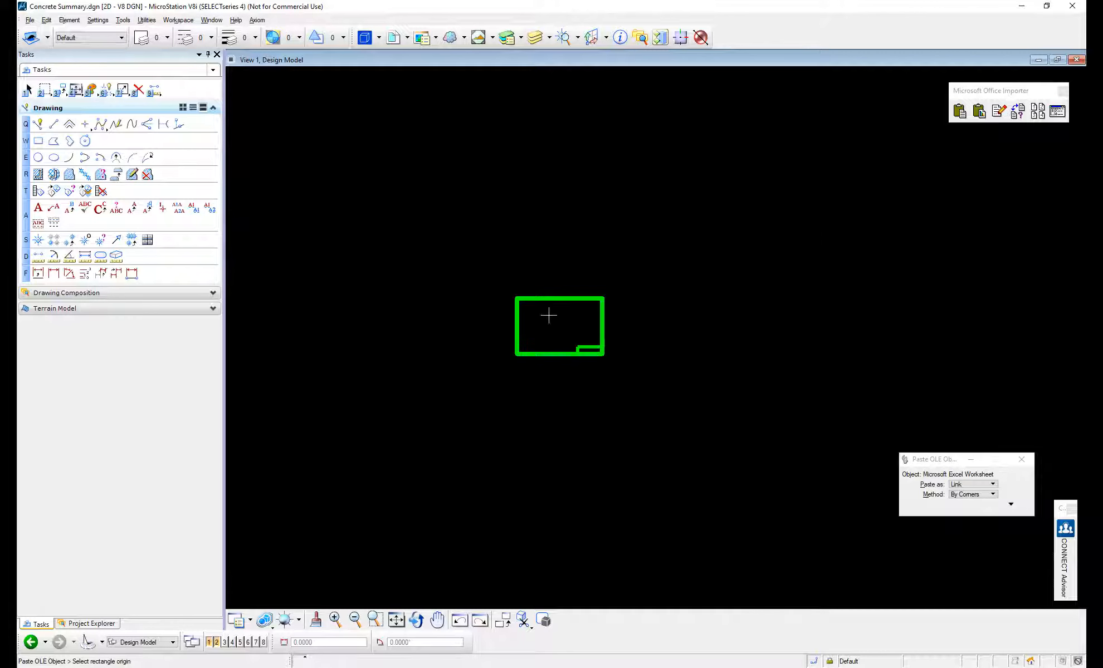
{"action": "left_click", "coordinate": [619, 267]}
{"action": "left_click", "coordinate": [670, 314]}
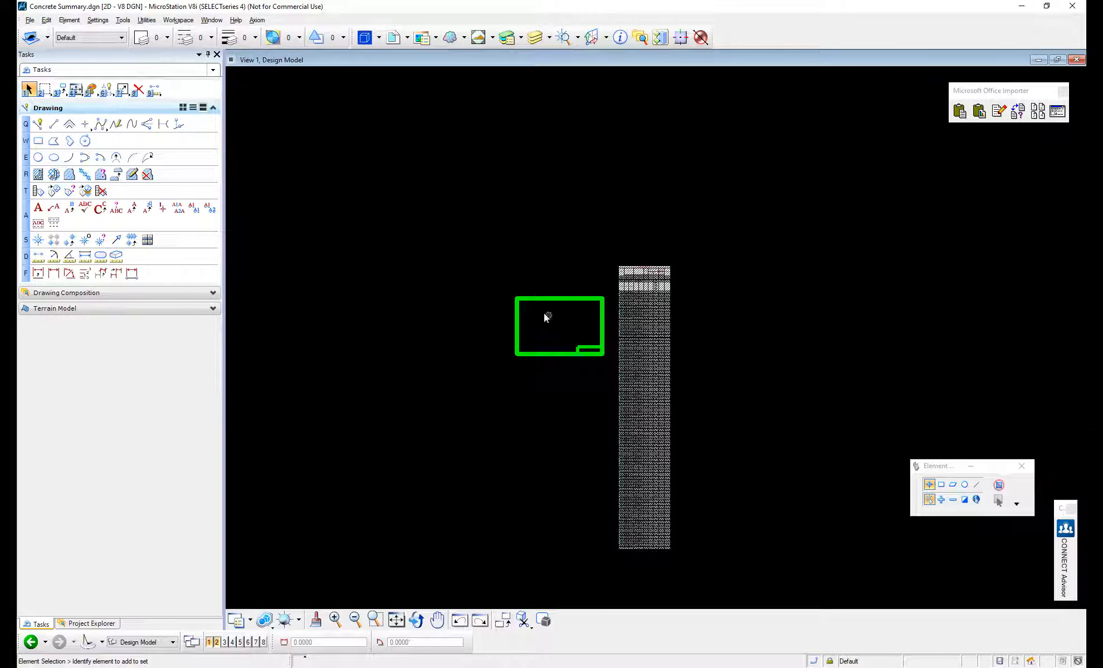
Paste a second linked copy of the table by corners, scaled down to fit inside the green border's left portion.
{"action": "key", "text": "ctrl+v"}
{"action": "left_click", "coordinate": [521, 304]}
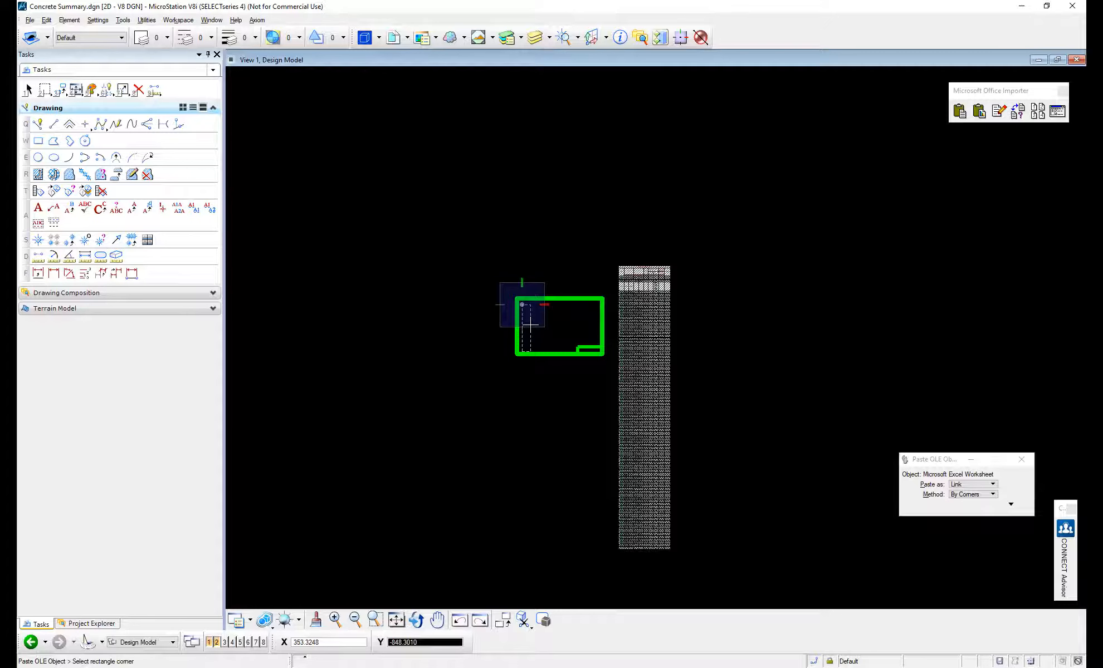
{"action": "left_click", "coordinate": [527, 325]}
{"action": "scroll", "coordinate": [537, 325], "scroll_direction": "up", "scroll_amount": 6}
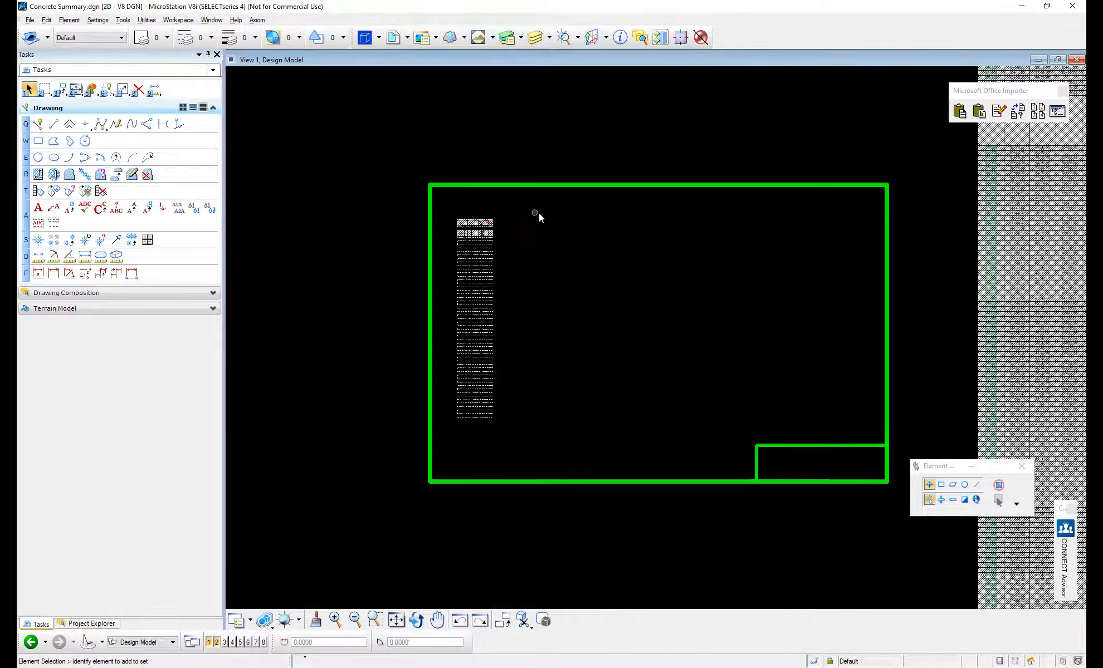
{"action": "scroll", "coordinate": [540, 214], "scroll_direction": "up", "scroll_amount": 3}
{"action": "middle_click_drag", "start_coordinate": [588, 246], "coordinate": [494, 131]}
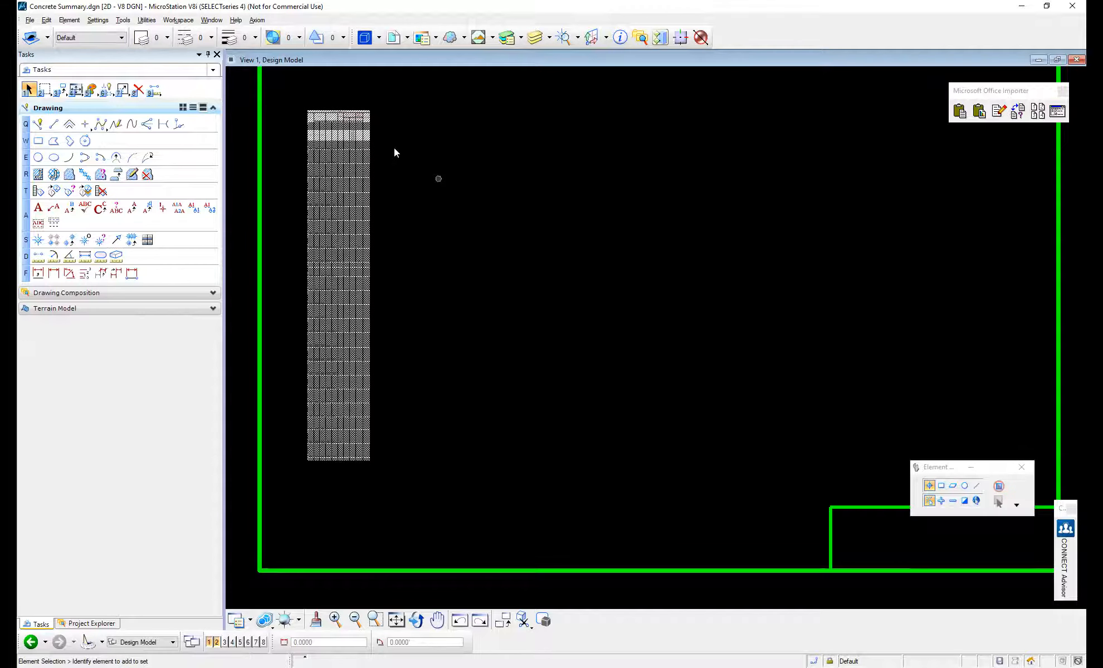
Paste a third, slightly larger linked copy by corners next to the small table, filling nearly the border's full height.
{"action": "key", "text": "ctrl+v"}
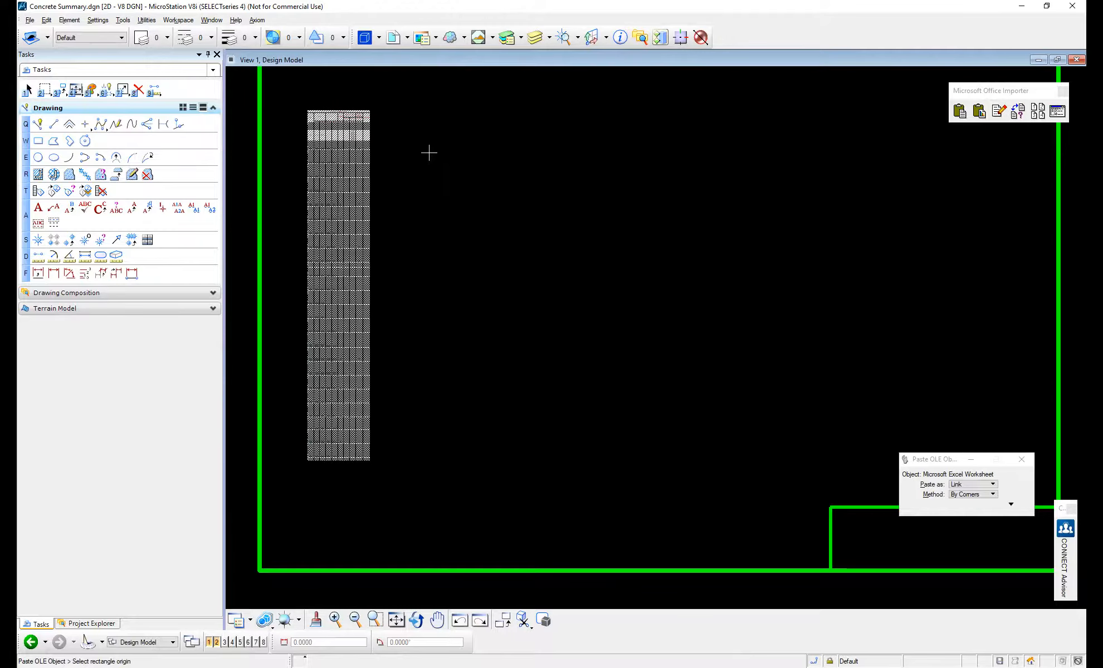
{"action": "scroll", "coordinate": [428, 151], "scroll_direction": "down", "scroll_amount": 2}
{"action": "left_click", "coordinate": [407, 118]}
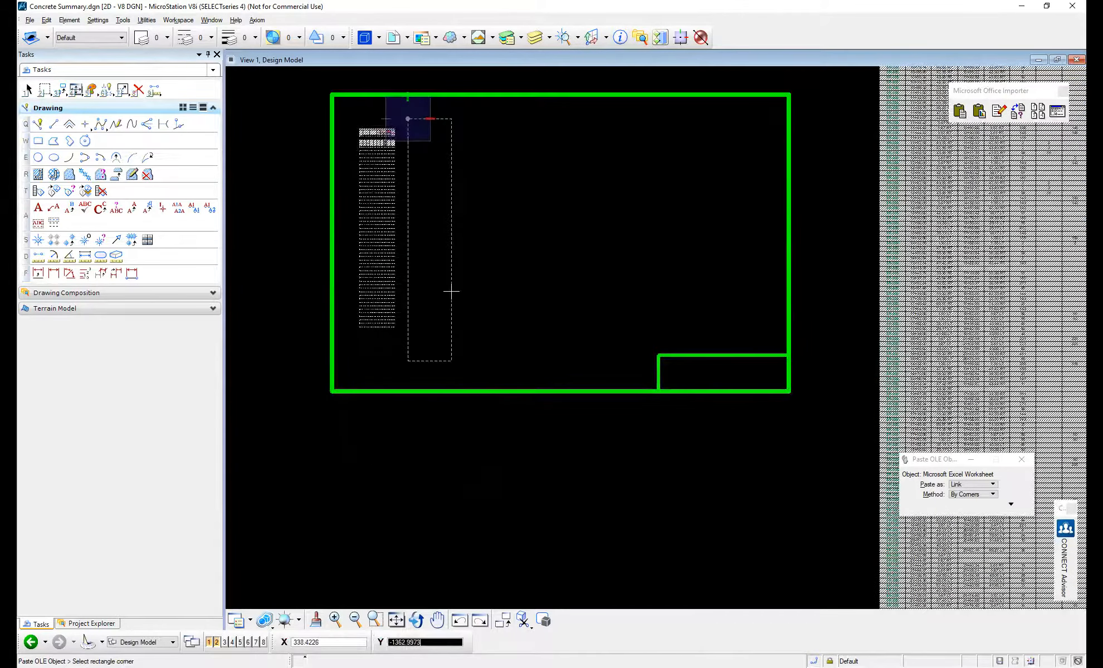
{"action": "left_click", "coordinate": [452, 291]}
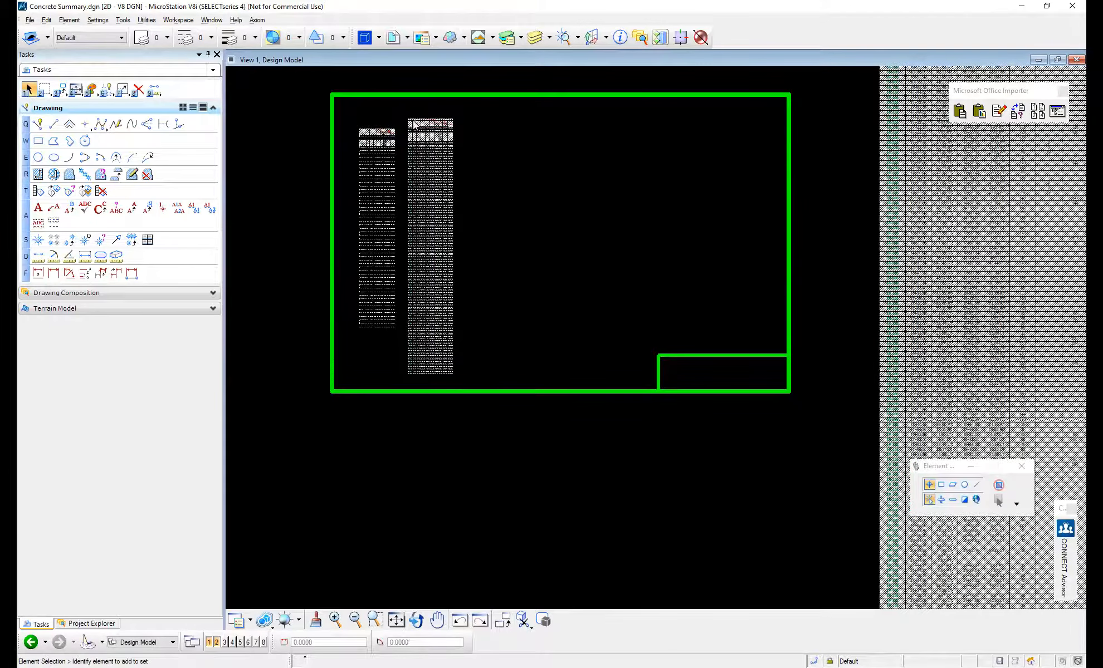
{"action": "scroll", "coordinate": [412, 117], "scroll_direction": "up", "scroll_amount": 2}
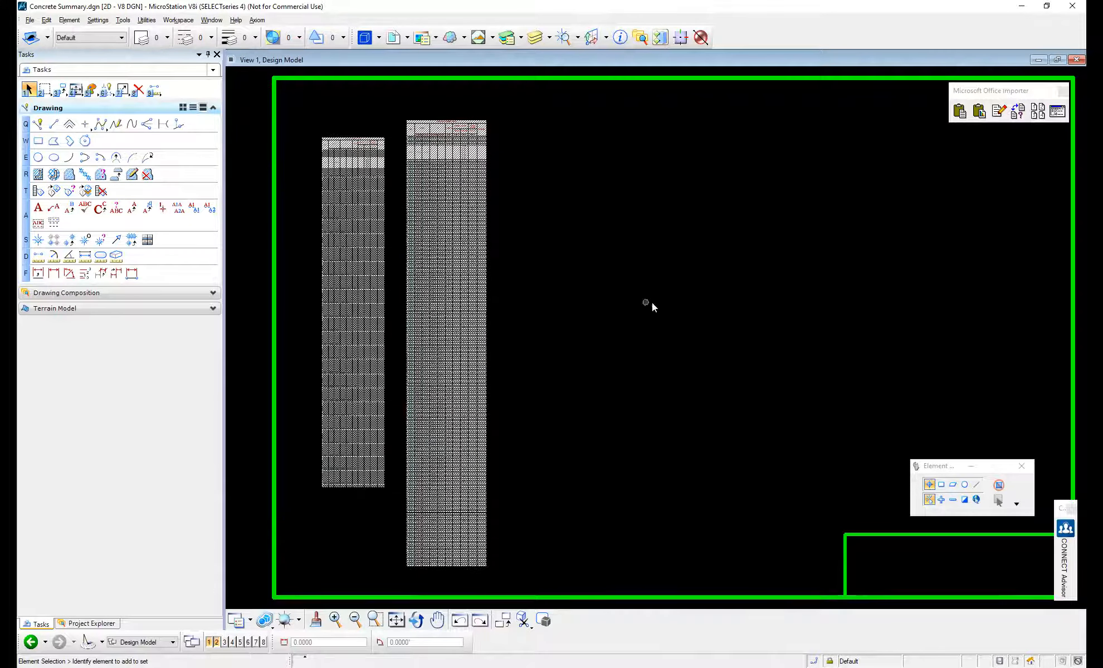
{"action": "left_click", "coordinate": [479, 128]}
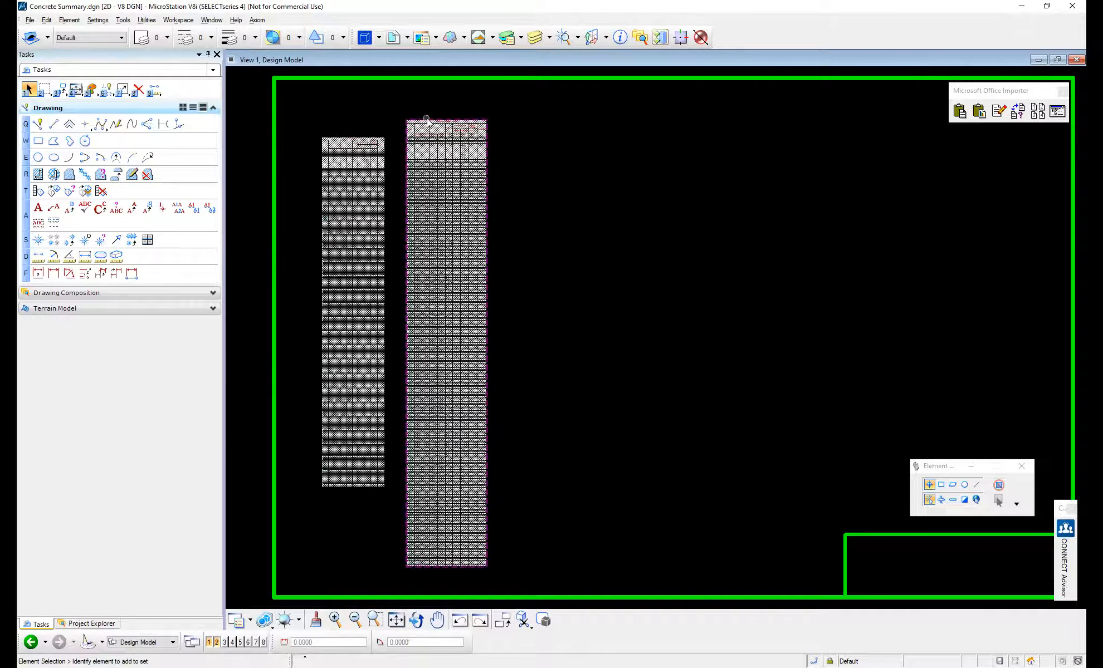
{"action": "left_click", "coordinate": [554, 184]}
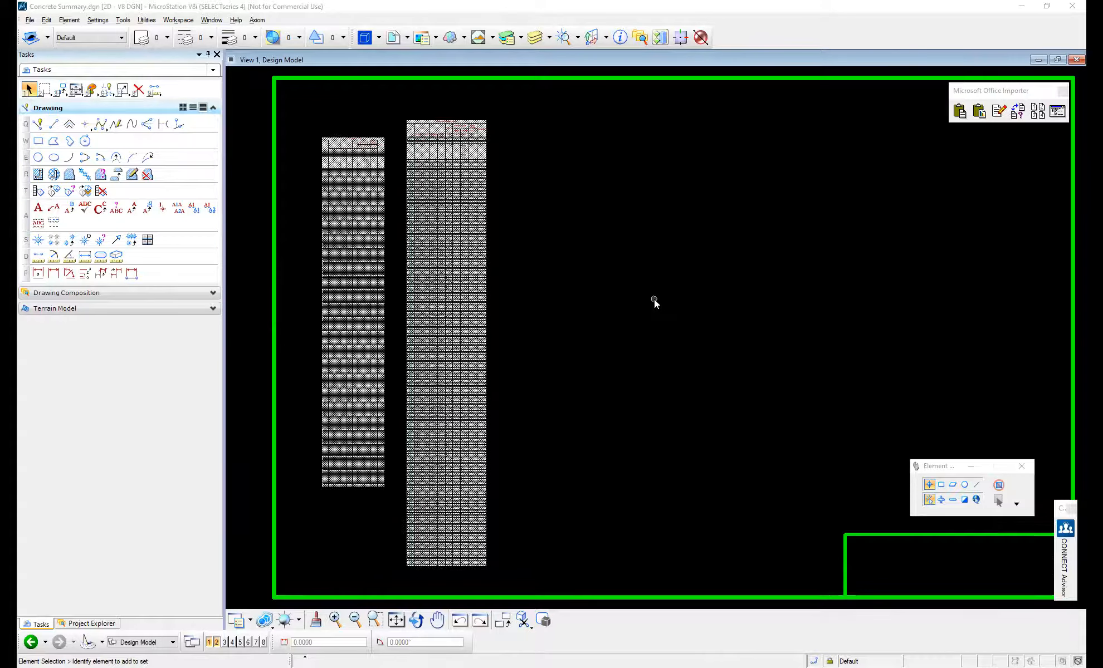
Switch to Excel, select only the table's first part from the title through row 33, and return to MicroStation.
{"action": "key", "text": "alt+Tab"}
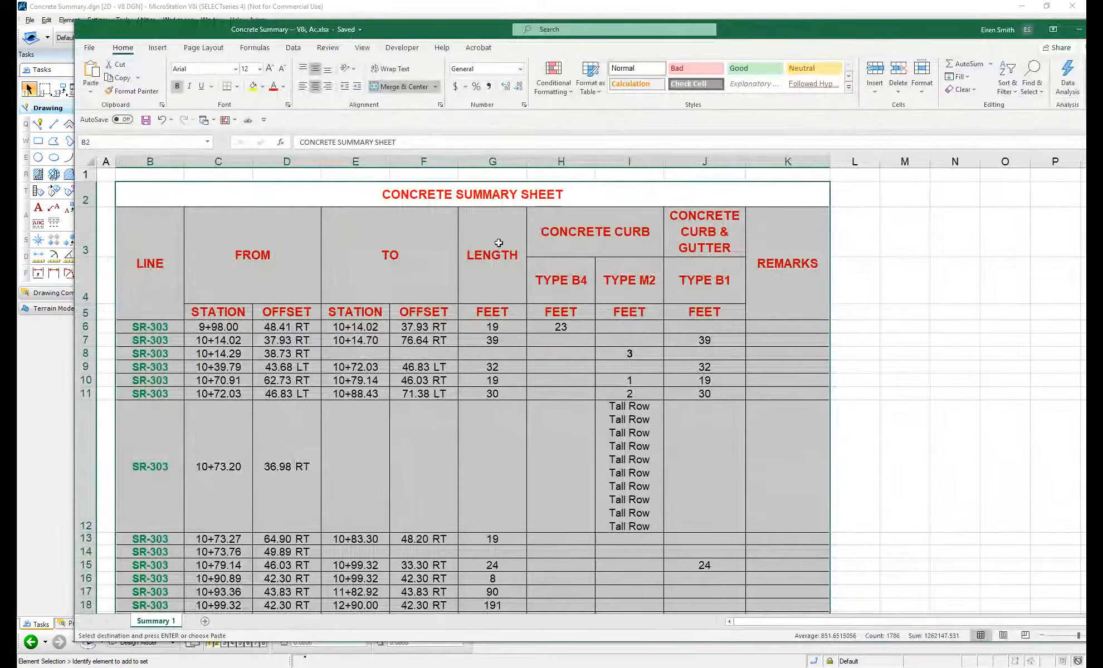
{"action": "left_click_drag", "start_coordinate": [150, 222], "coordinate": [212, 565]}
{"action": "scroll", "coordinate": [335, 437], "scroll_direction": "down", "scroll_amount": 4}
{"action": "left_click", "coordinate": [779, 443], "text": "shift"}
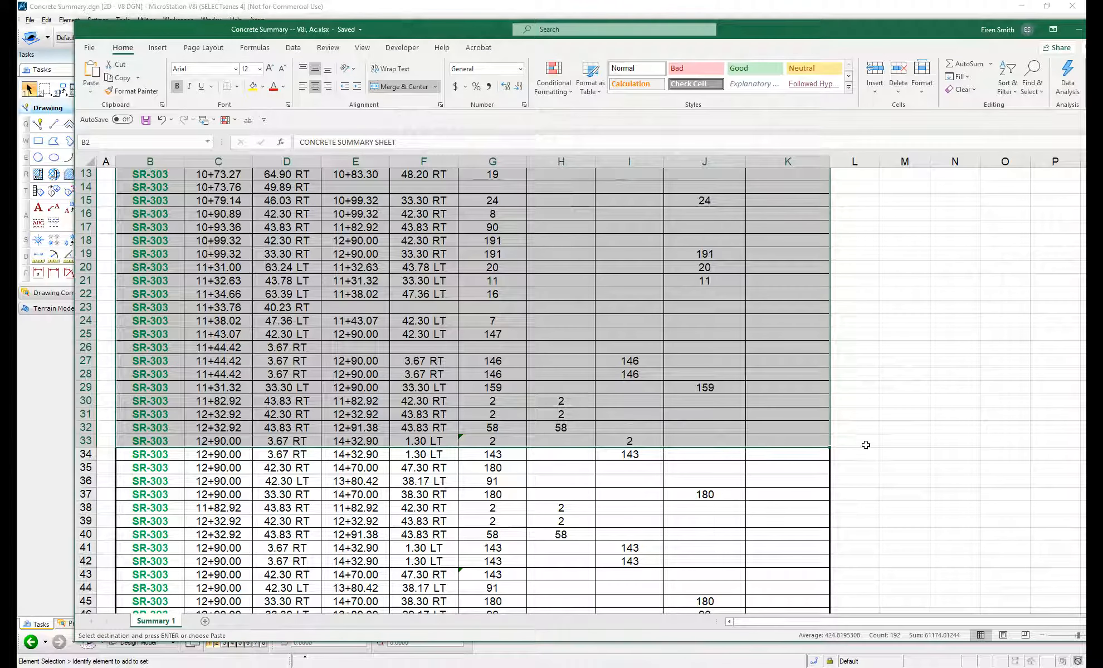
{"action": "key", "text": "alt+Tab"}
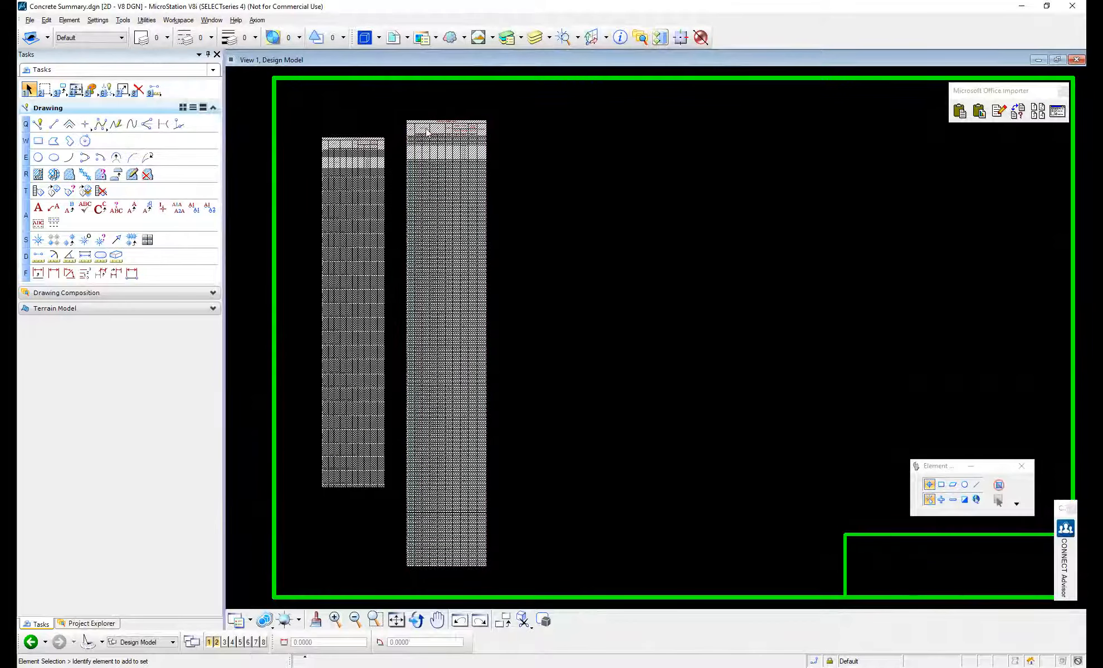
Examine the larger pasted table inside the border and open its linked source workbook, then return to the drawing and deselect the table.
{"action": "scroll", "coordinate": [426, 128], "scroll_direction": "up", "scroll_amount": 5}
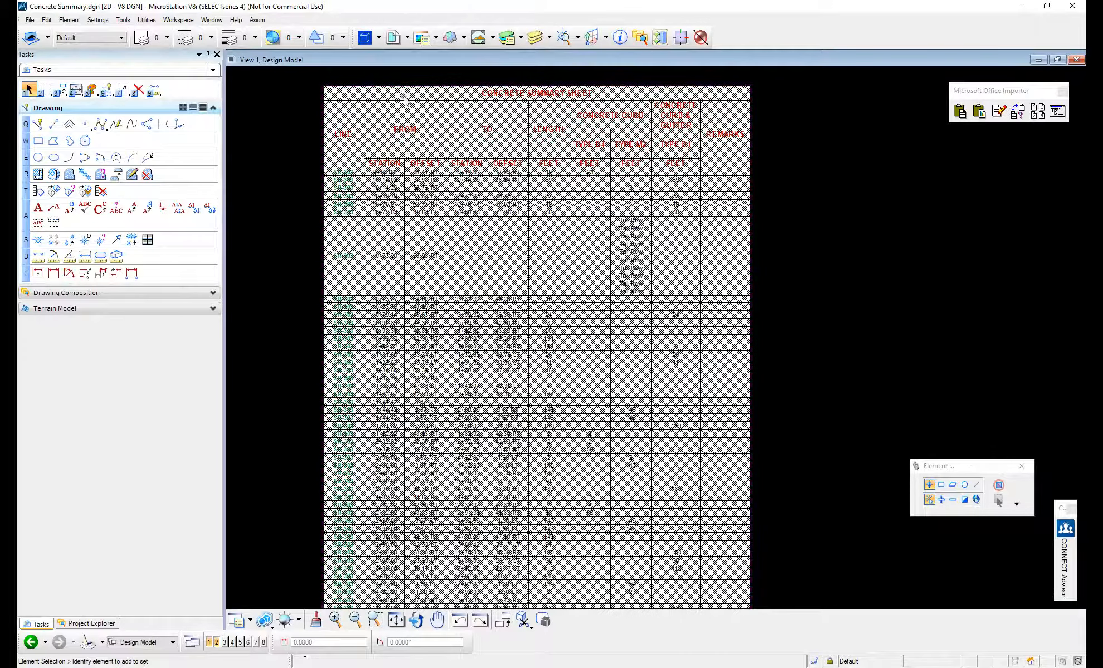
{"action": "scroll", "coordinate": [405, 100], "scroll_direction": "up", "scroll_amount": 5}
{"action": "scroll", "coordinate": [405, 100], "scroll_direction": "down", "scroll_amount": 5}
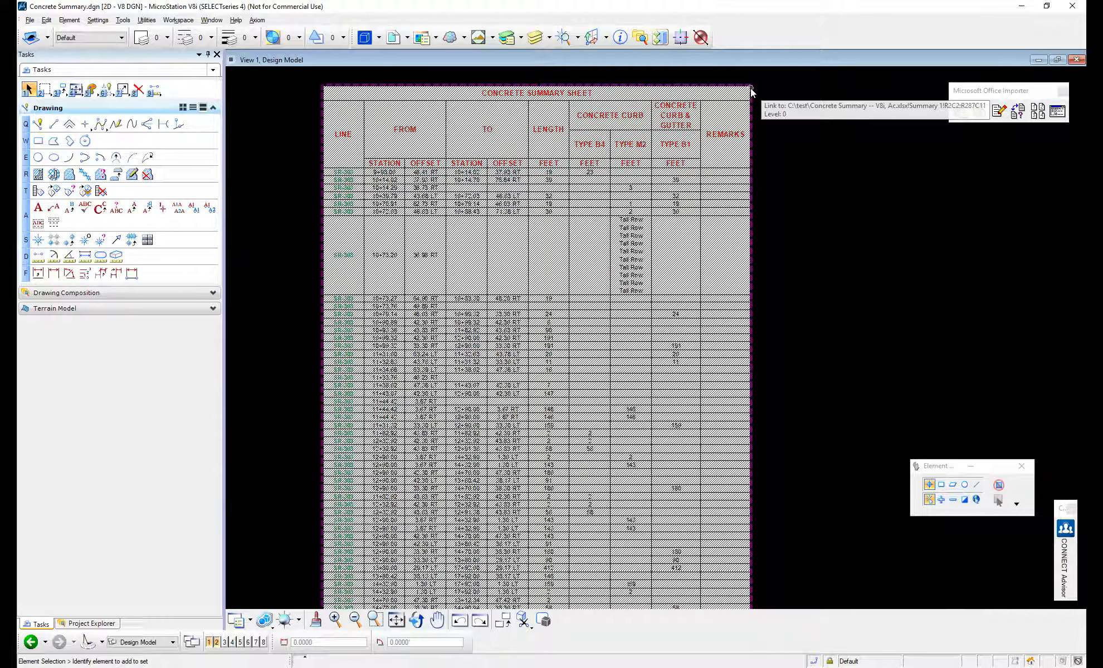
{"action": "left_click", "coordinate": [723, 86]}
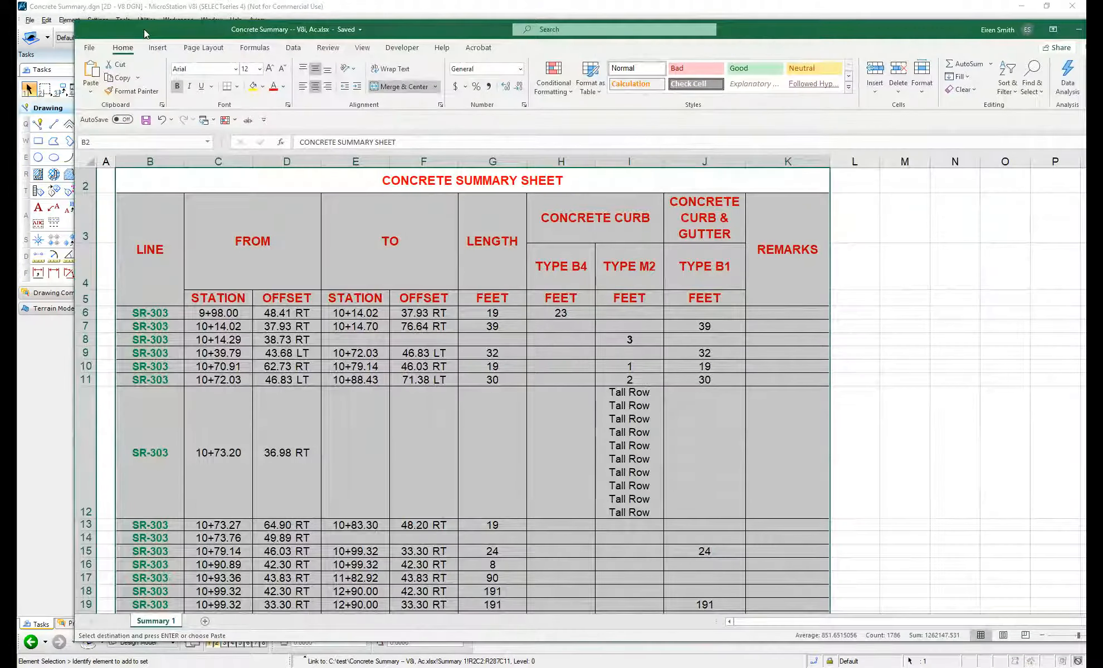
{"action": "left_click_drag", "start_coordinate": [155, 33], "coordinate": [470, 58]}
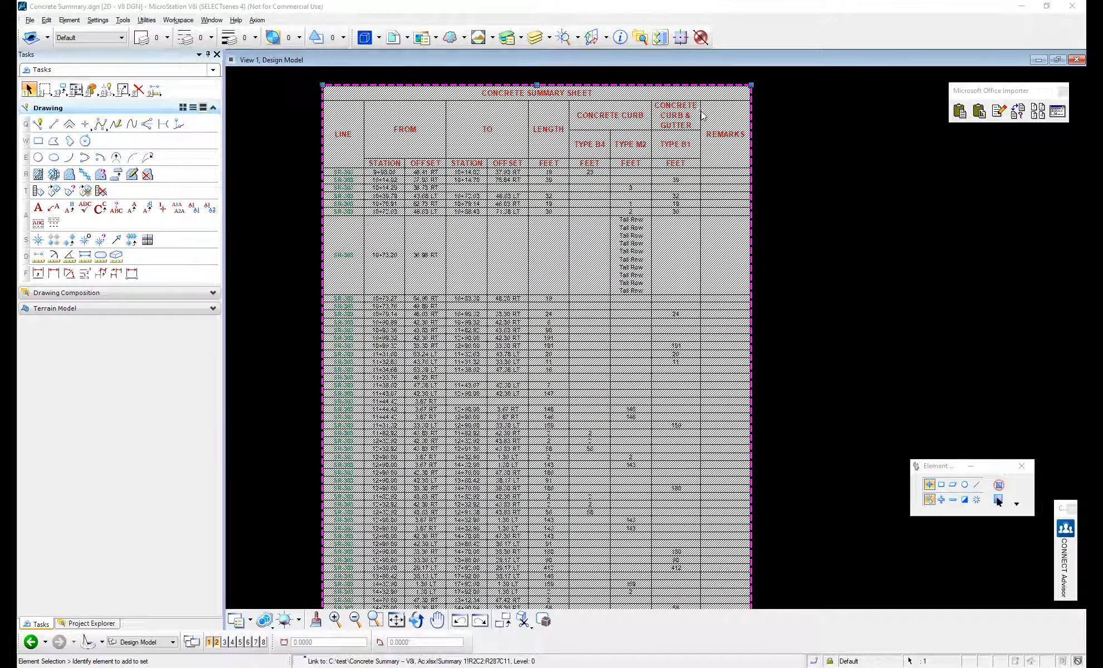
{"action": "left_click", "coordinate": [839, 196]}
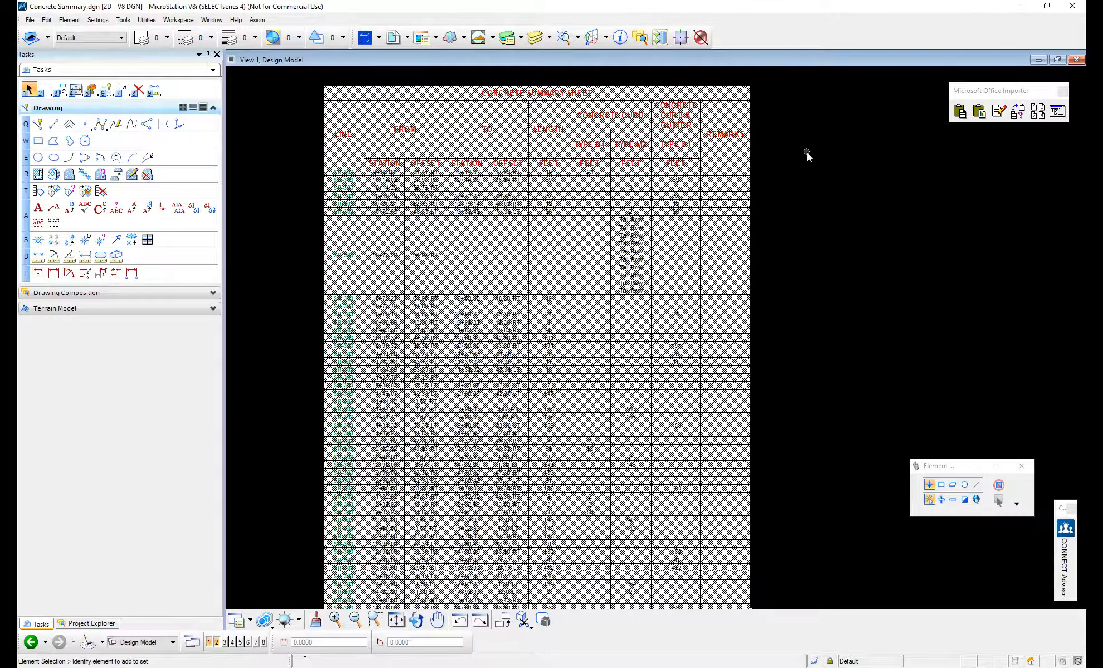
Examine the two linked tables inside the border up close and at sheet scale, comparing their size and text legibility.
{"action": "scroll", "coordinate": [805, 151], "scroll_direction": "down", "scroll_amount": 3}
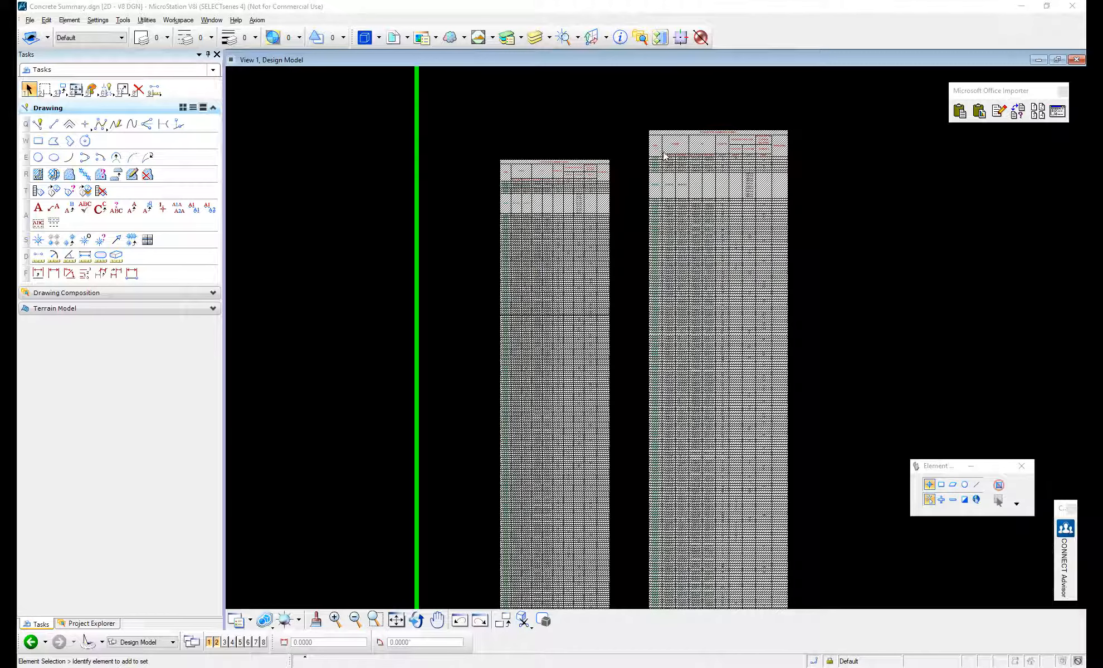
{"action": "scroll", "coordinate": [664, 156], "scroll_direction": "up", "scroll_amount": 8}
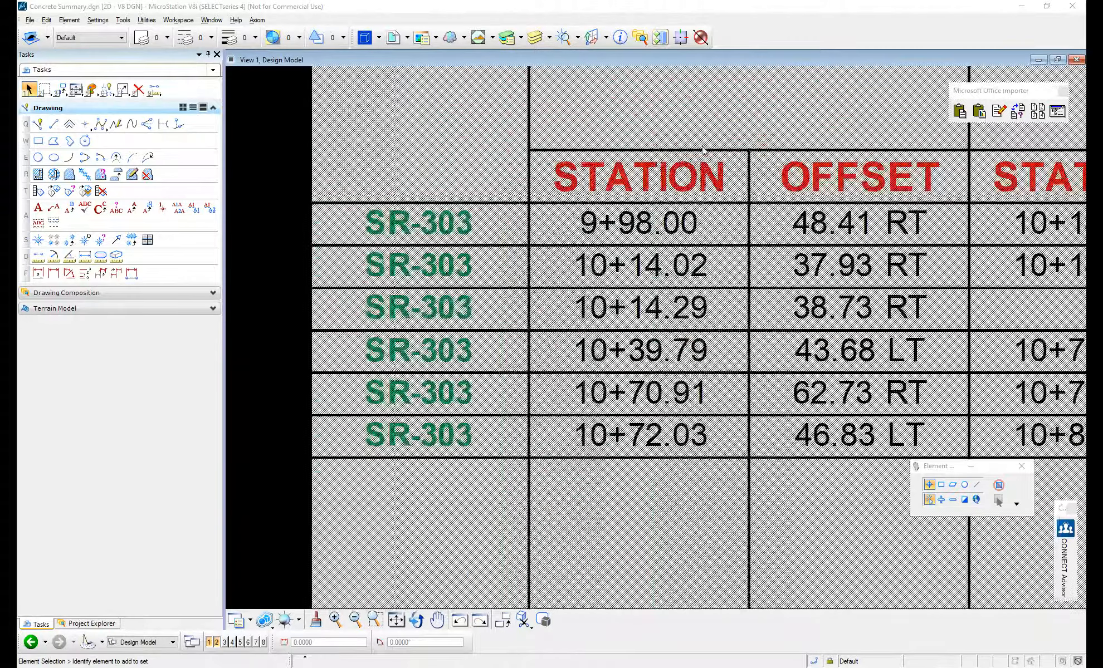
{"action": "scroll", "coordinate": [703, 150], "scroll_direction": "down", "scroll_amount": 8}
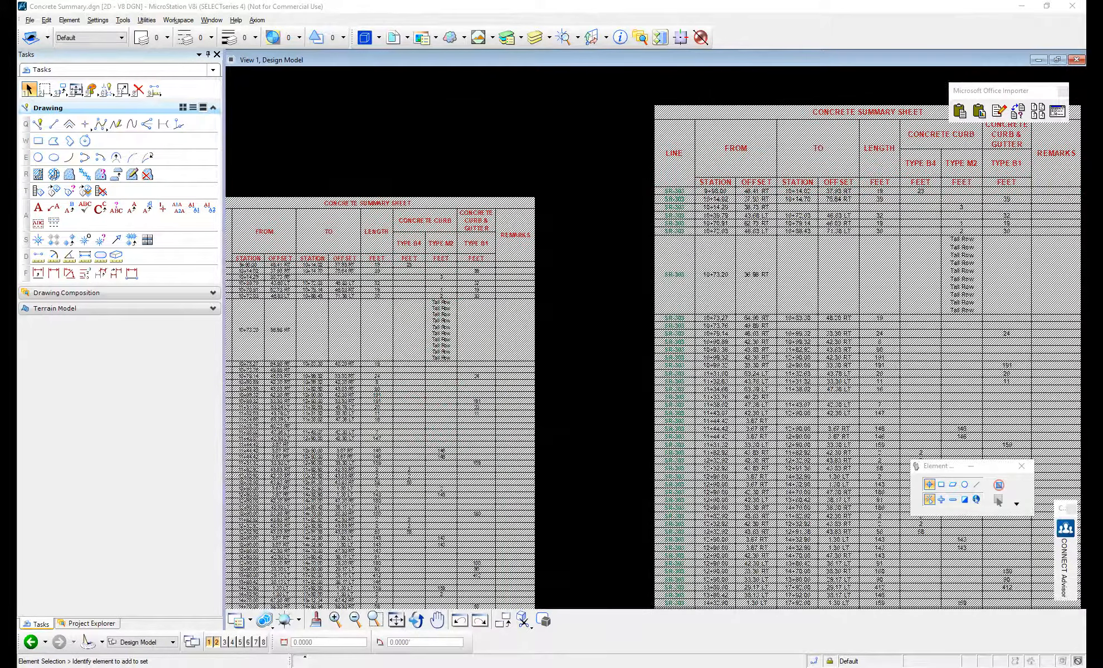
{"action": "scroll", "coordinate": [908, 201], "scroll_direction": "down", "scroll_amount": 3}
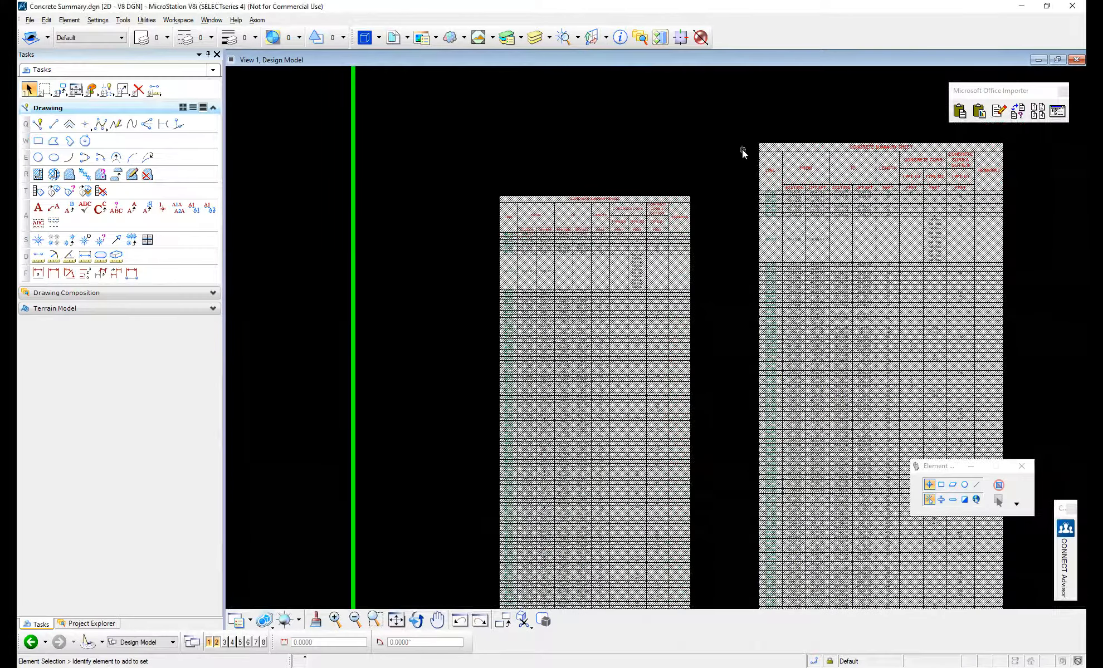
{"action": "middle_click_drag", "start_coordinate": [721, 144], "coordinate": [584, 108]}
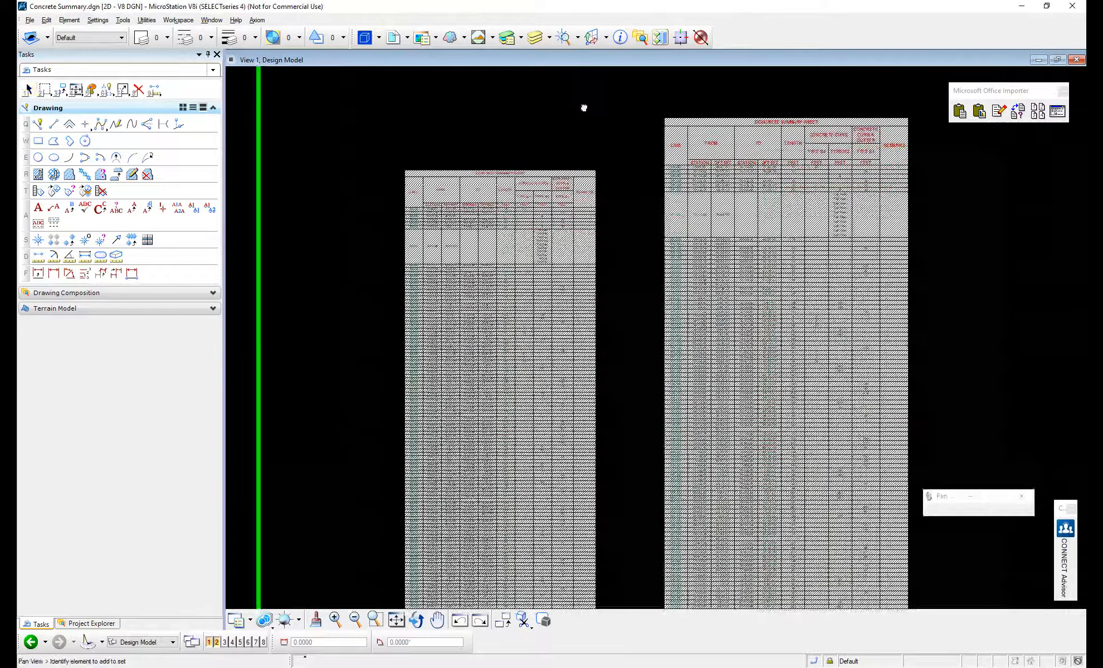
{"action": "middle_click_drag", "start_coordinate": [584, 108], "coordinate": [474, 151]}
{"action": "scroll", "coordinate": [474, 150], "scroll_direction": "down", "scroll_amount": 5}
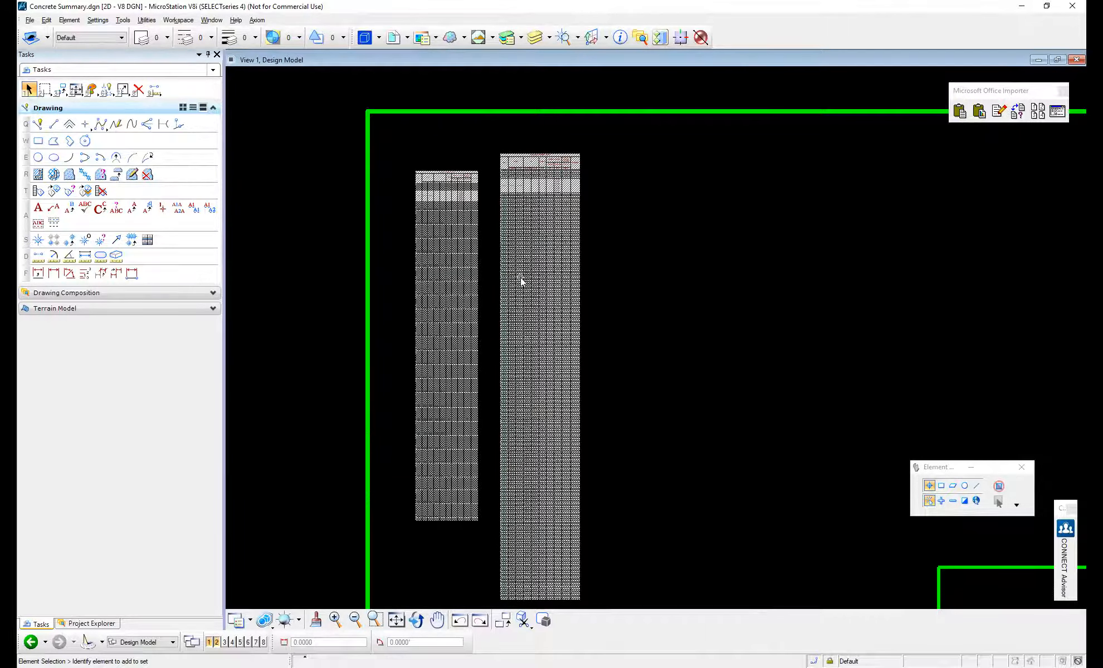
{"action": "left_click", "coordinate": [540, 162]}
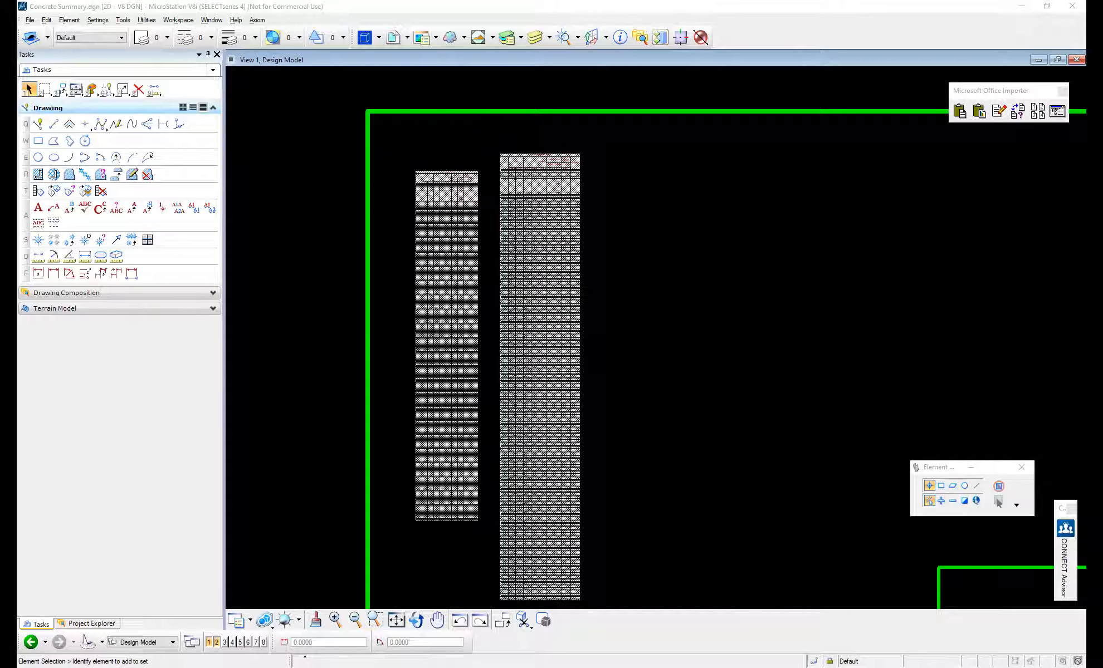
{"action": "left_click", "coordinate": [646, 252]}
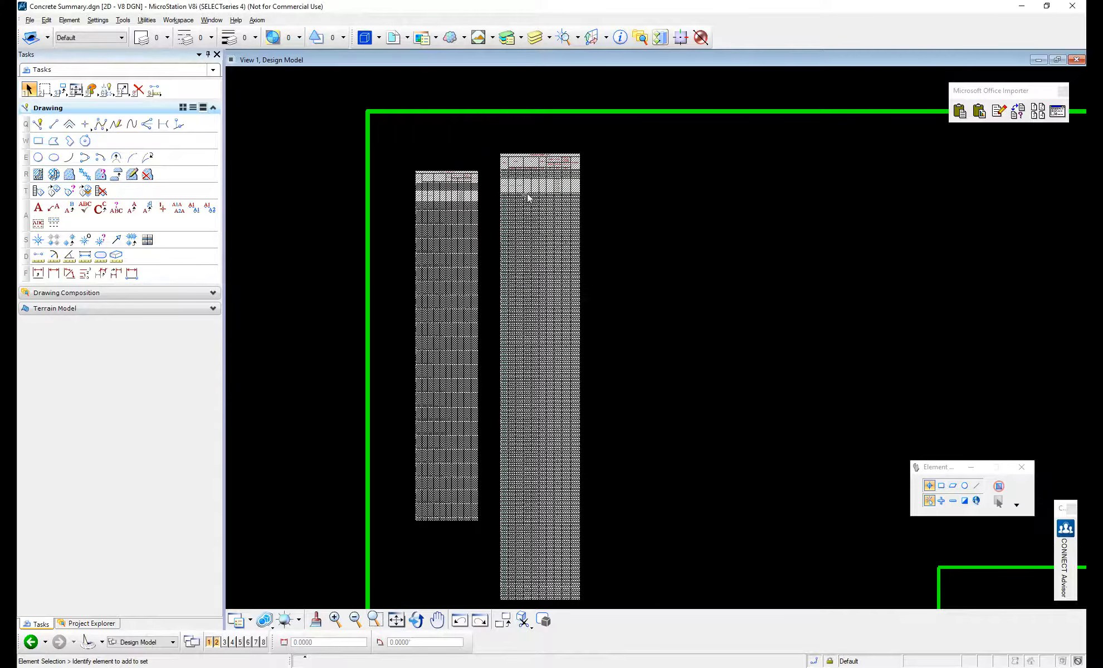
{"action": "scroll", "coordinate": [536, 186], "scroll_direction": "down", "scroll_amount": 3}
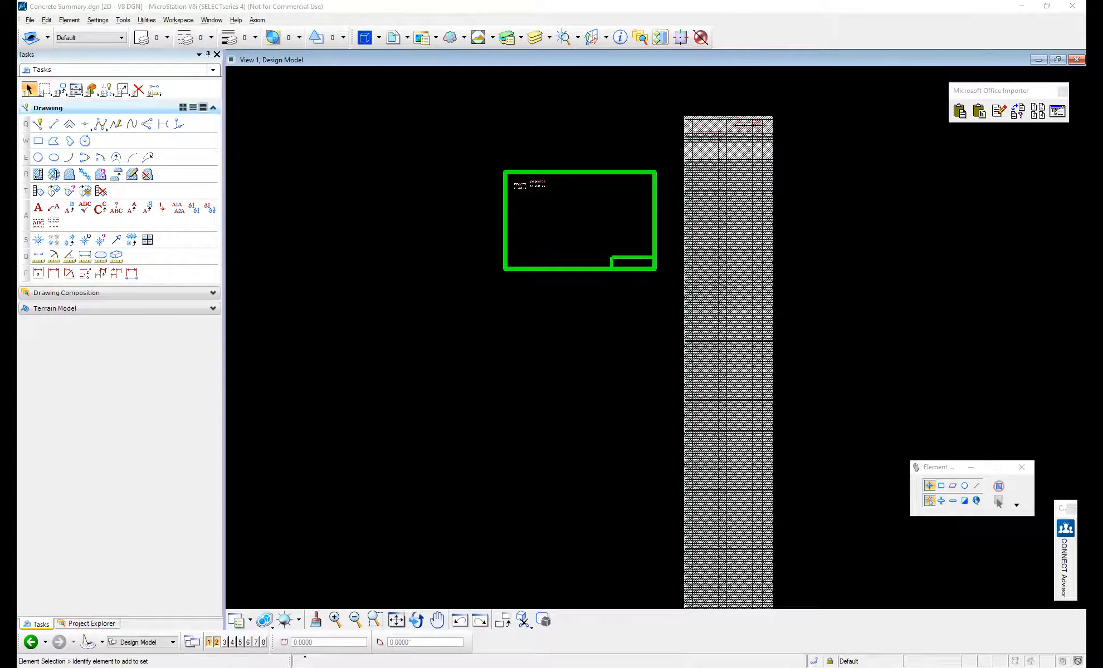
Check the copied range in Excel, return to the MicroStation drawing and review the data types offered by Paste Special.
{"action": "left_click_drag", "start_coordinate": [1084, 42], "coordinate": [383, 42]}
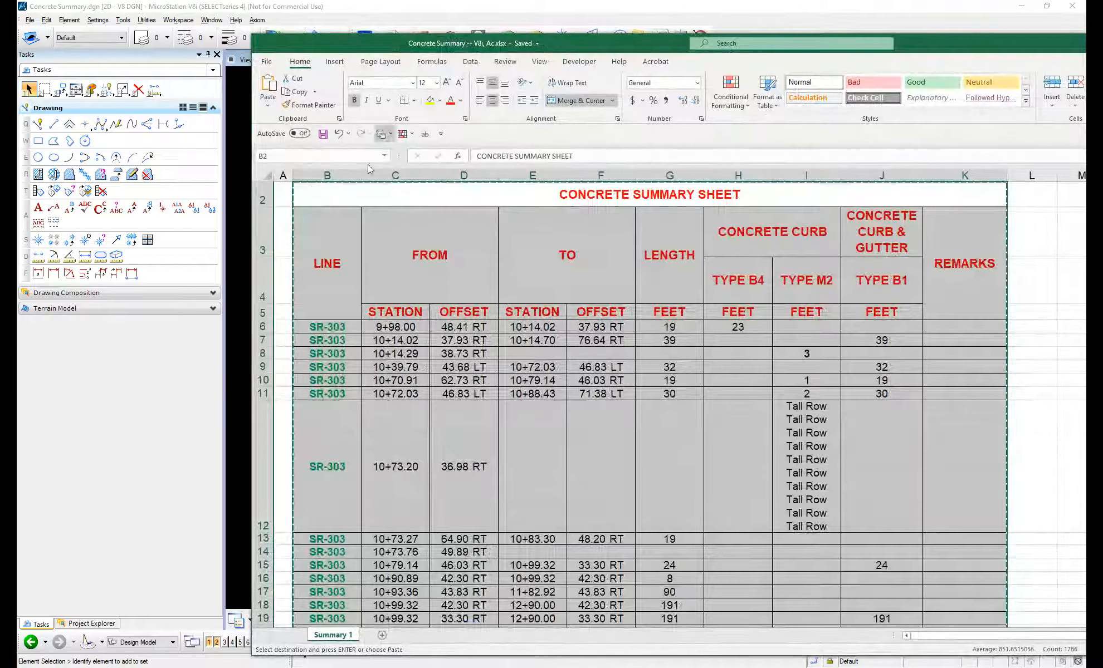
{"action": "left_click", "coordinate": [160, 4]}
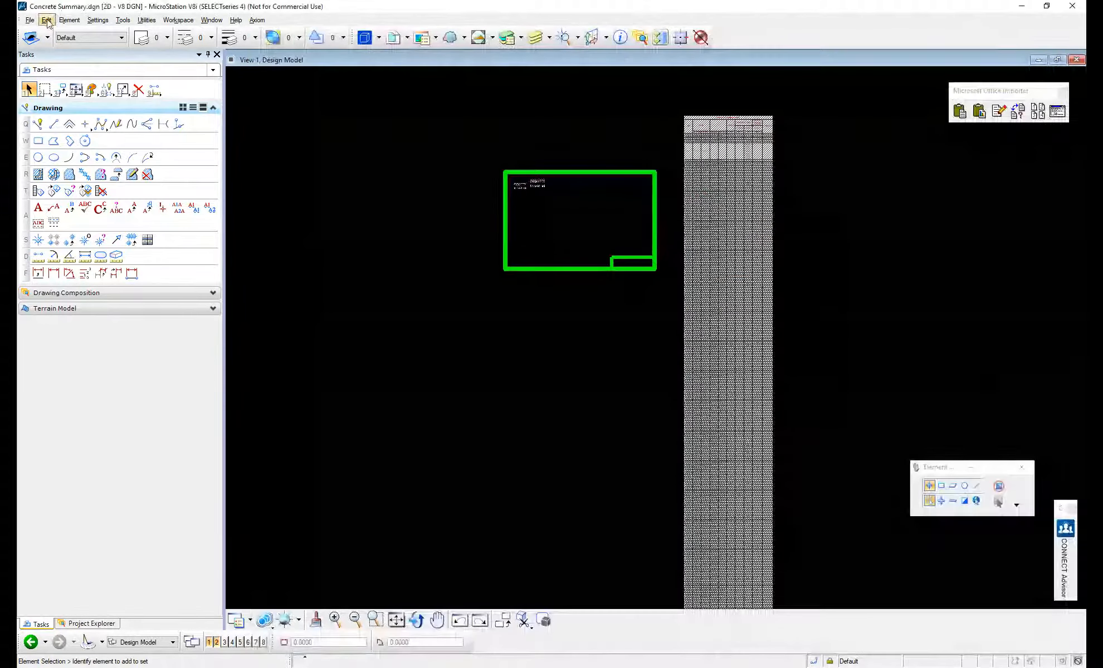
{"action": "left_click", "coordinate": [47, 20]}
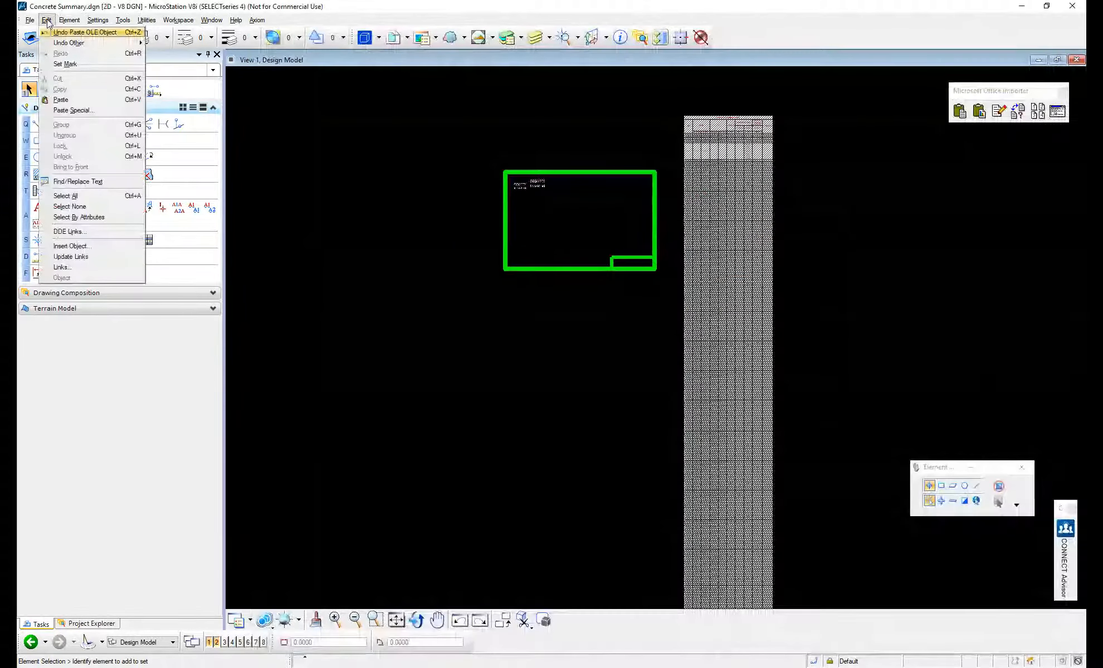
{"action": "left_click", "coordinate": [113, 111]}
{"action": "left_click_drag", "start_coordinate": [643, 191], "coordinate": [340, 114]}
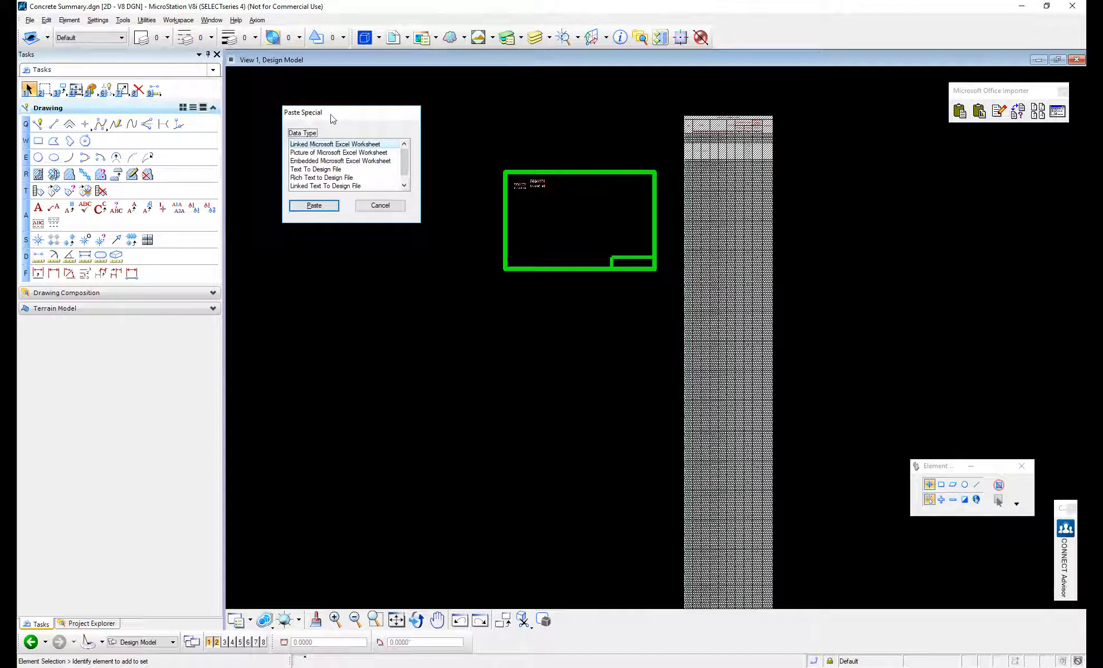
{"action": "mouse_move", "coordinate": [406, 175]}
{"action": "left_mouse_down"}
{"action": "mouse_move", "coordinate": [402, 165]}
{"action": "mouse_move", "coordinate": [406, 190]}
{"action": "left_mouse_up"}
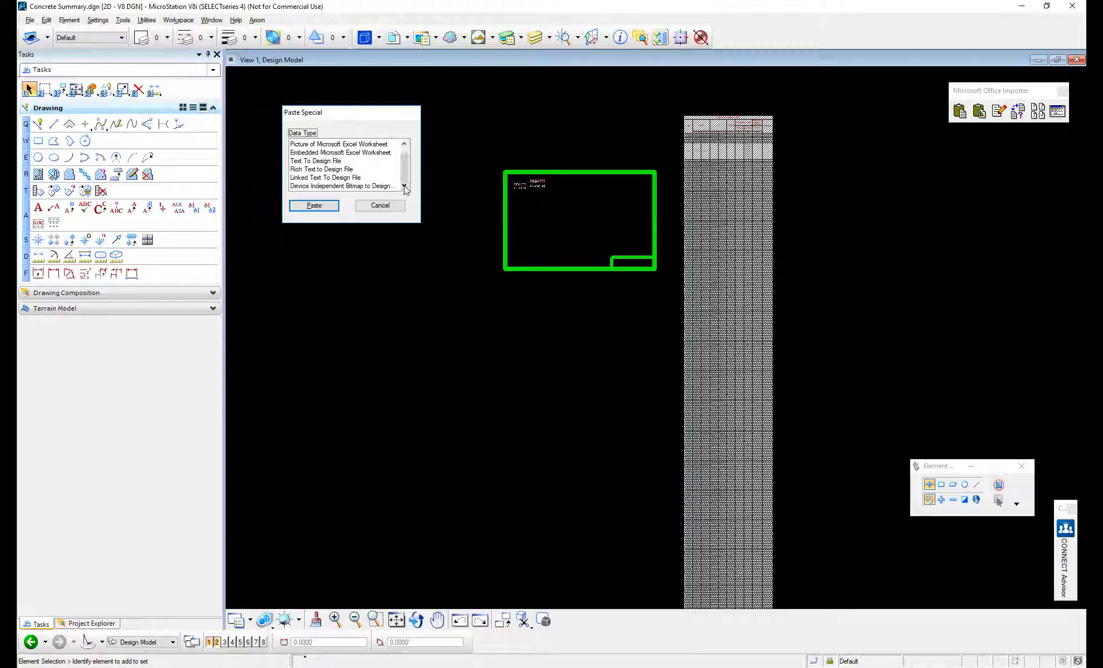
{"action": "scroll", "coordinate": [368, 162], "scroll_direction": "up", "scroll_amount": 1}
{"action": "left_click", "coordinate": [406, 145]}
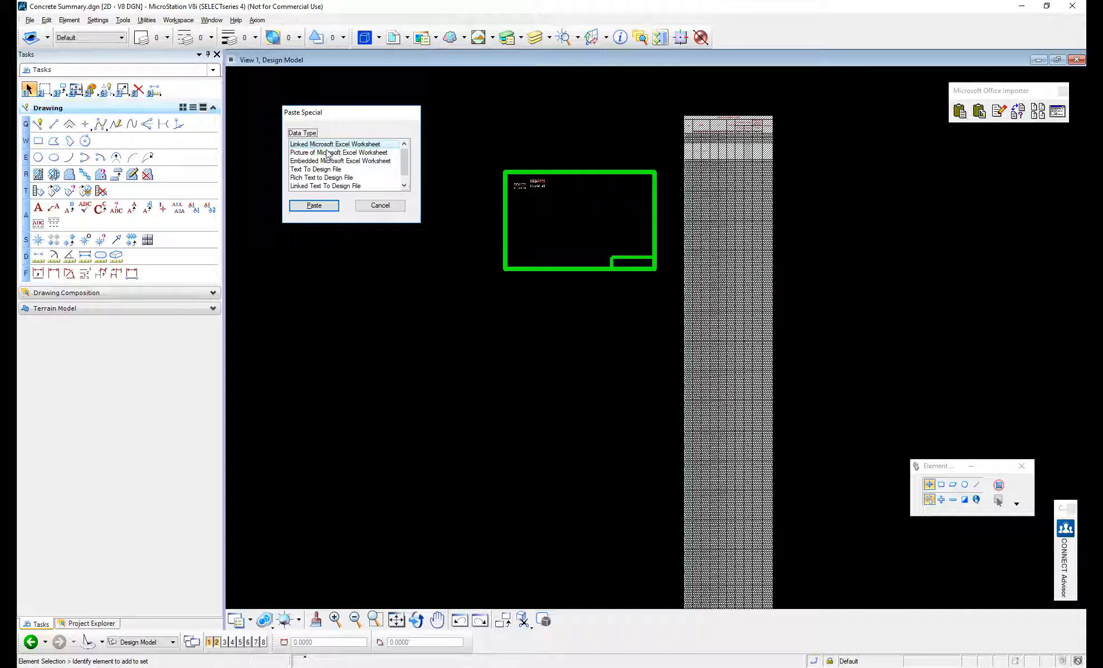
Paste the copied range as a linked Microsoft Excel Worksheet by corners, outside the sheet border on its left side.
{"action": "double_click", "coordinate": [328, 145]}
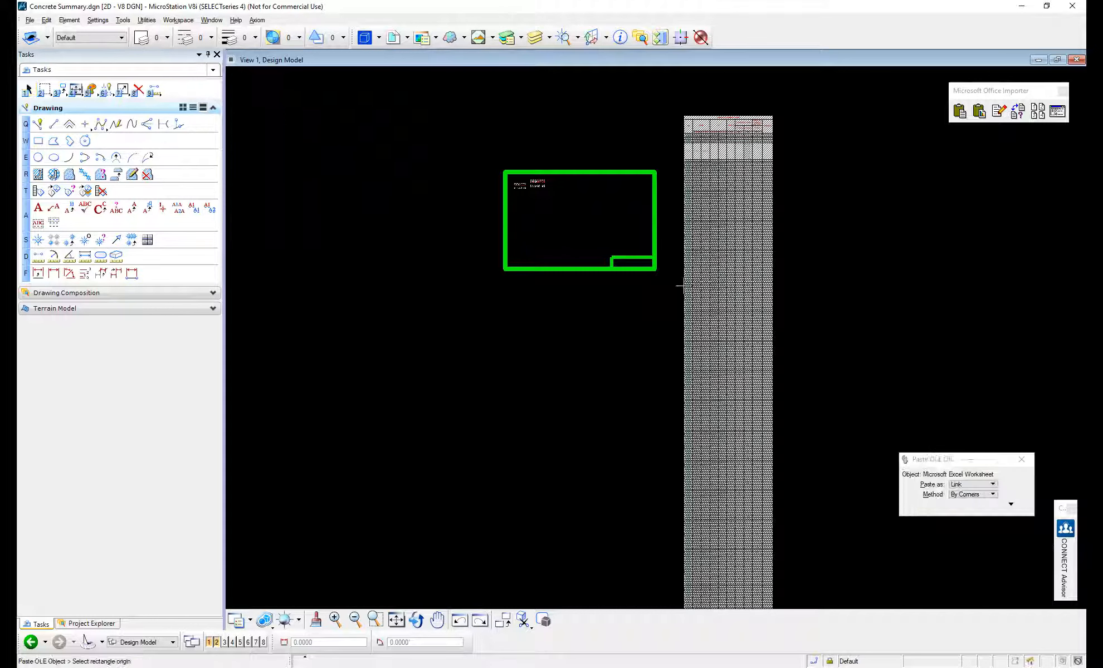
{"action": "left_click", "coordinate": [991, 484]}
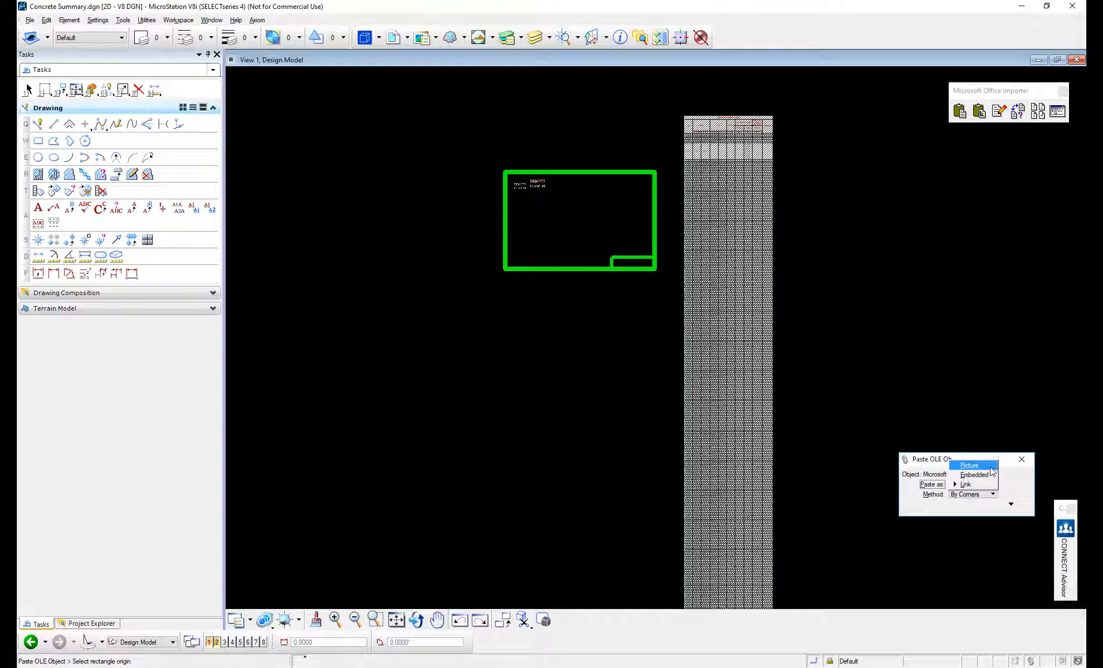
{"action": "left_click", "coordinate": [1015, 491]}
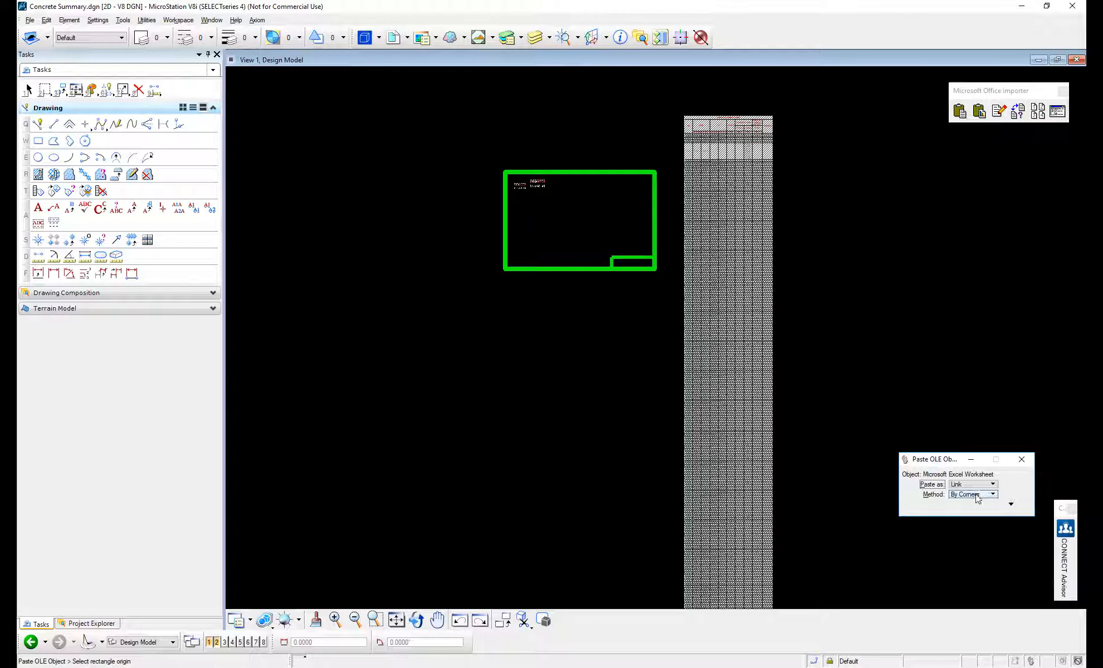
{"action": "left_click", "coordinate": [977, 495]}
{"action": "left_click", "coordinate": [1012, 498]}
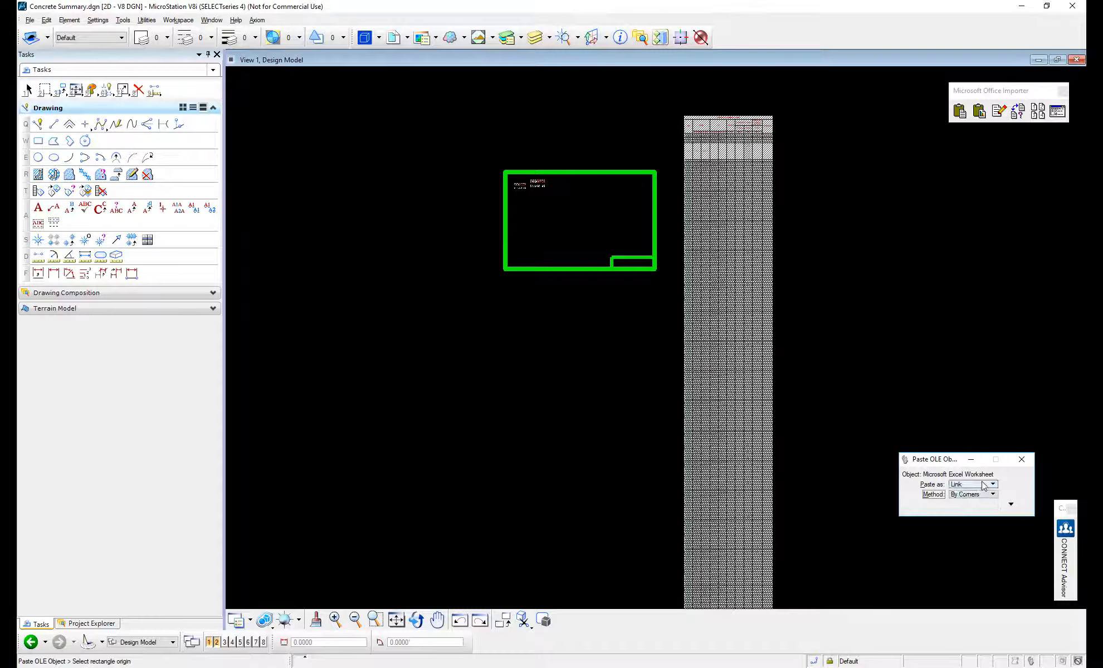
{"action": "left_click", "coordinate": [377, 161]}
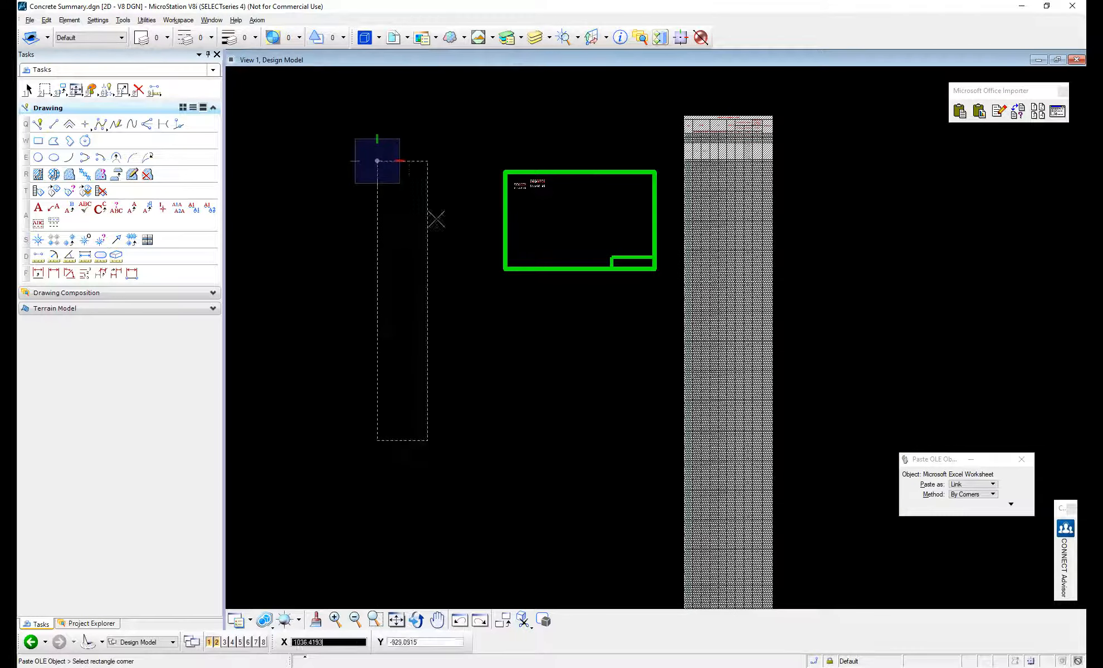
{"action": "left_click", "coordinate": [448, 233]}
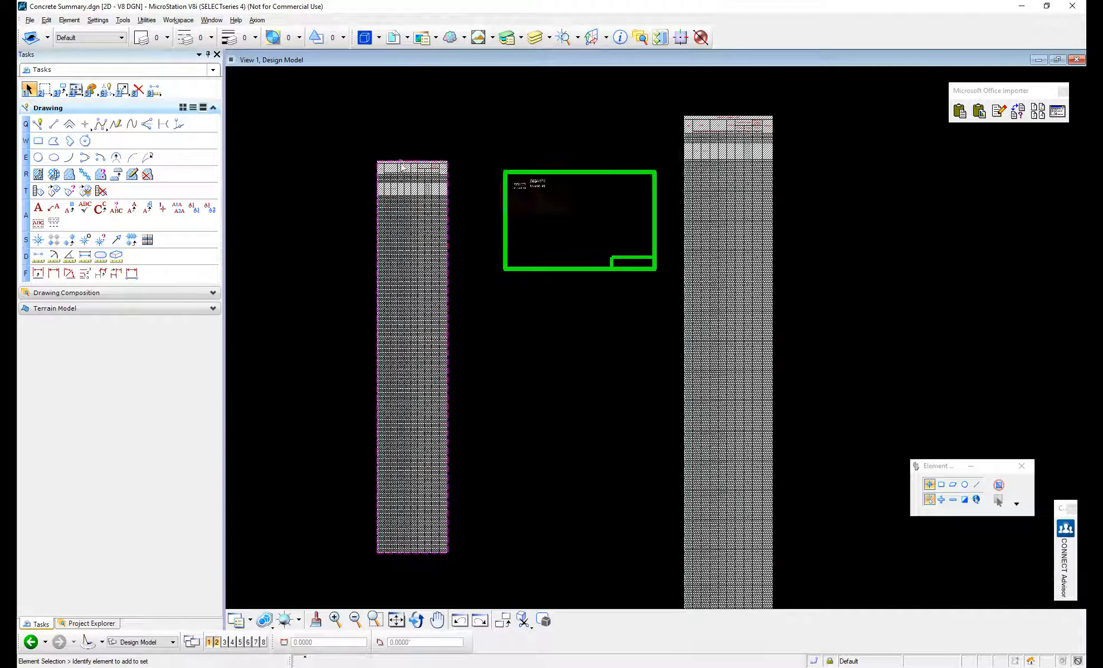
Open the source workbook from the newly pasted table and enter "Changed." in cell H12 of the tall row.
{"action": "scroll", "coordinate": [392, 175], "scroll_direction": "up", "scroll_amount": 2}
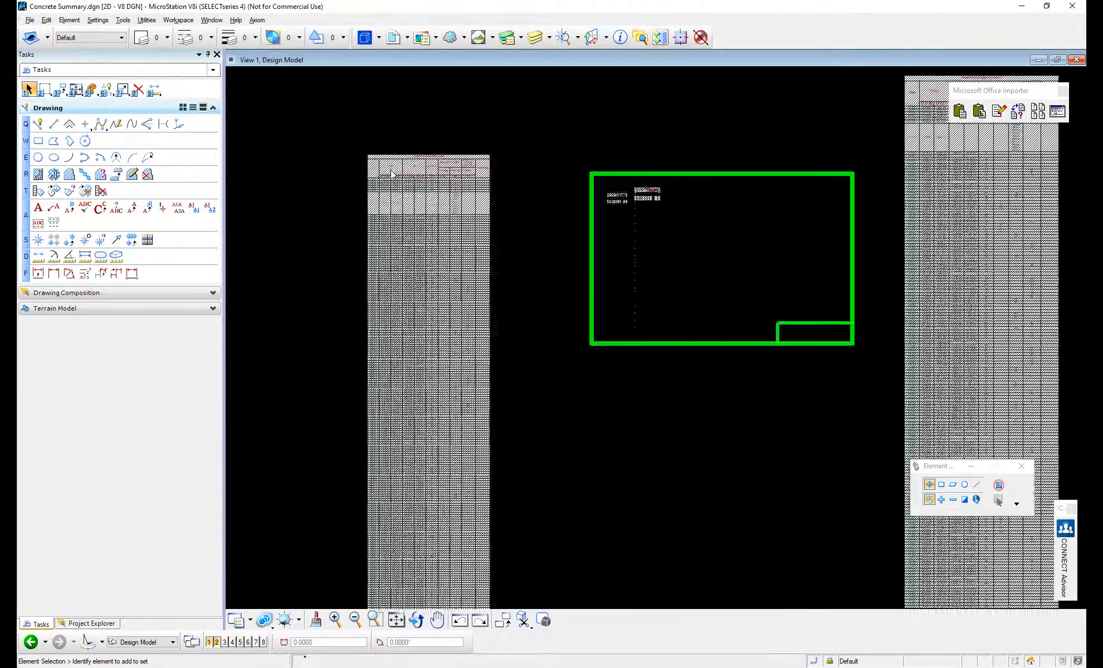
{"action": "scroll", "coordinate": [391, 174], "scroll_direction": "up", "scroll_amount": 2}
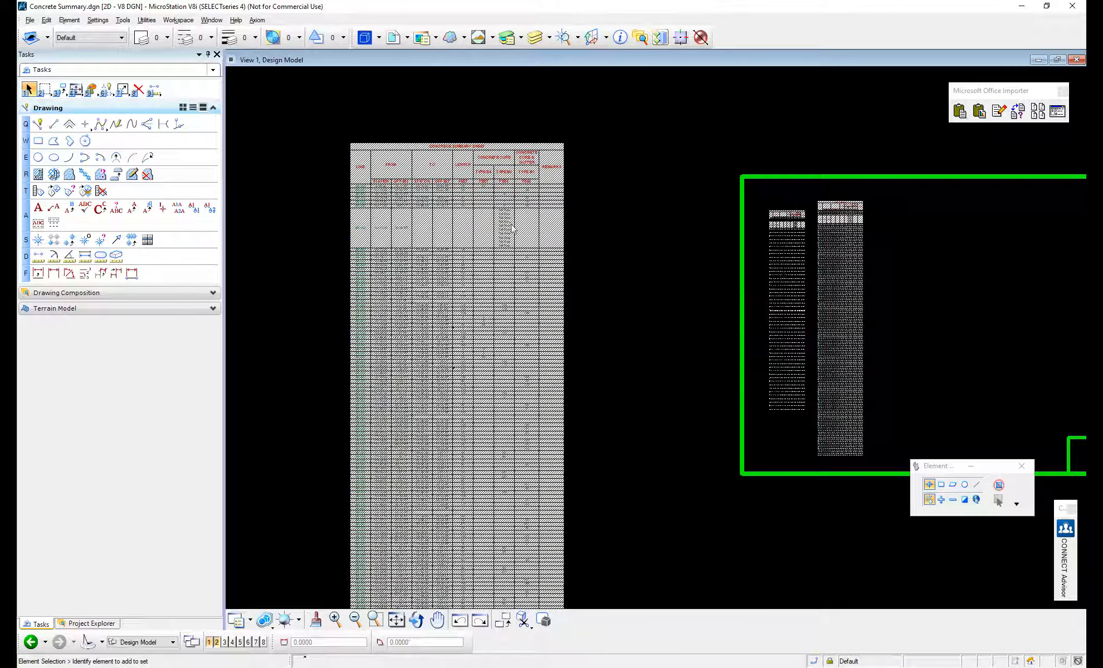
{"action": "double_click", "coordinate": [506, 143]}
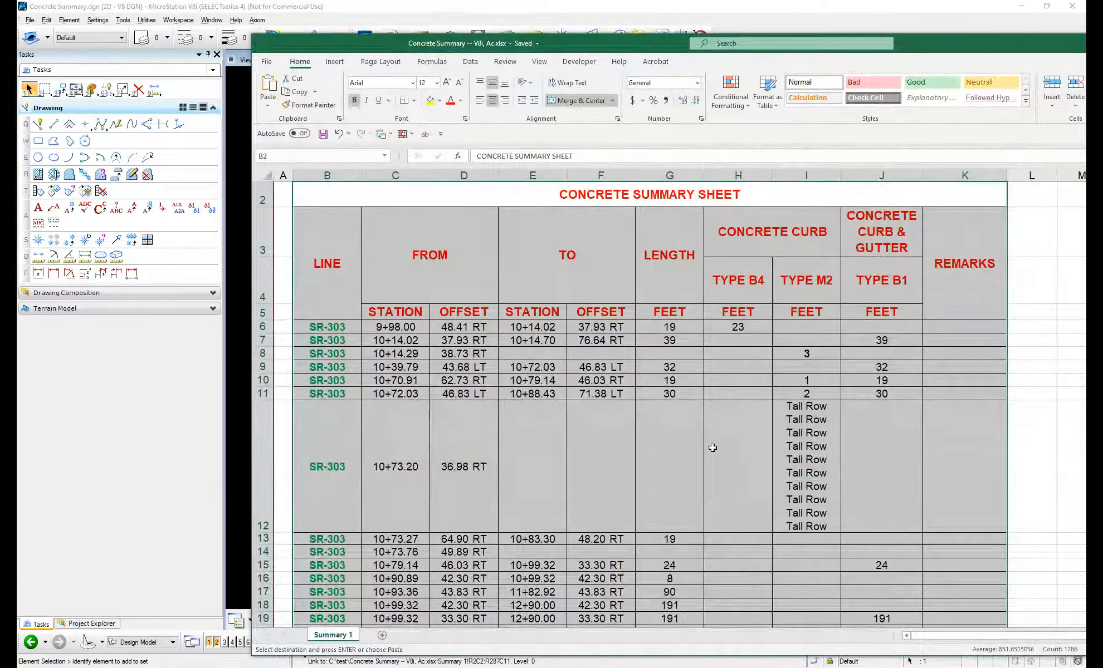
{"action": "left_click", "coordinate": [712, 447]}
{"action": "type", "text": "Changed."}
{"action": "key", "text": "Return"}
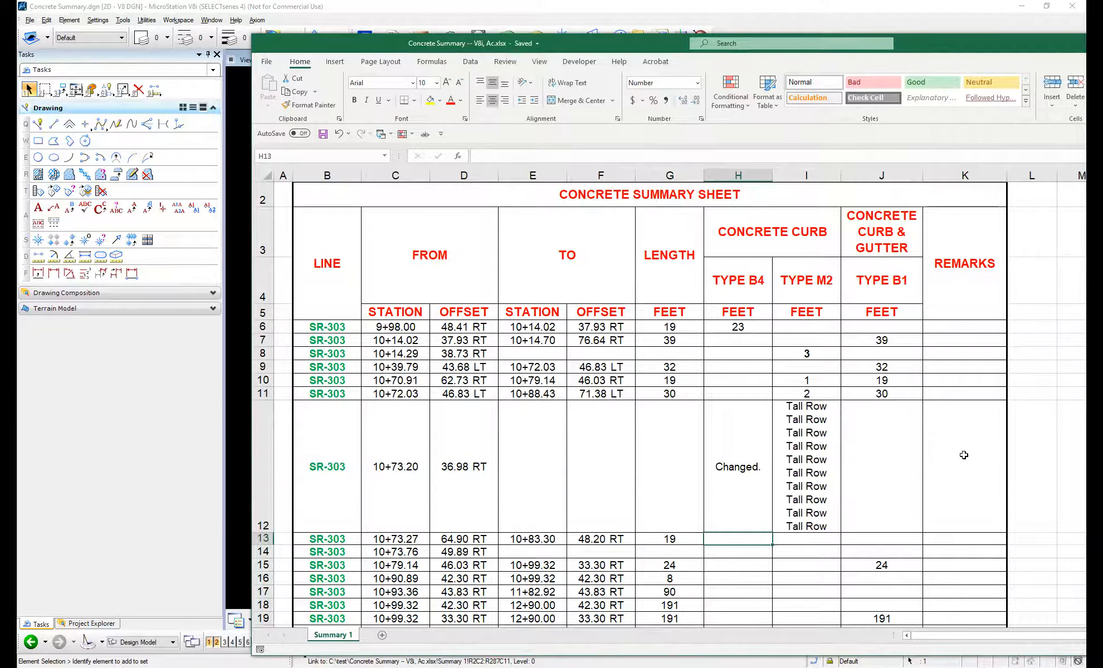
Replace the text in cell H12 with "Changed in Excel." followed by a short greeting.
{"action": "key", "text": "Up"}
{"action": "type", "text": "Changed in Excel. Hiya"}
{"action": "key", "text": "Return"}
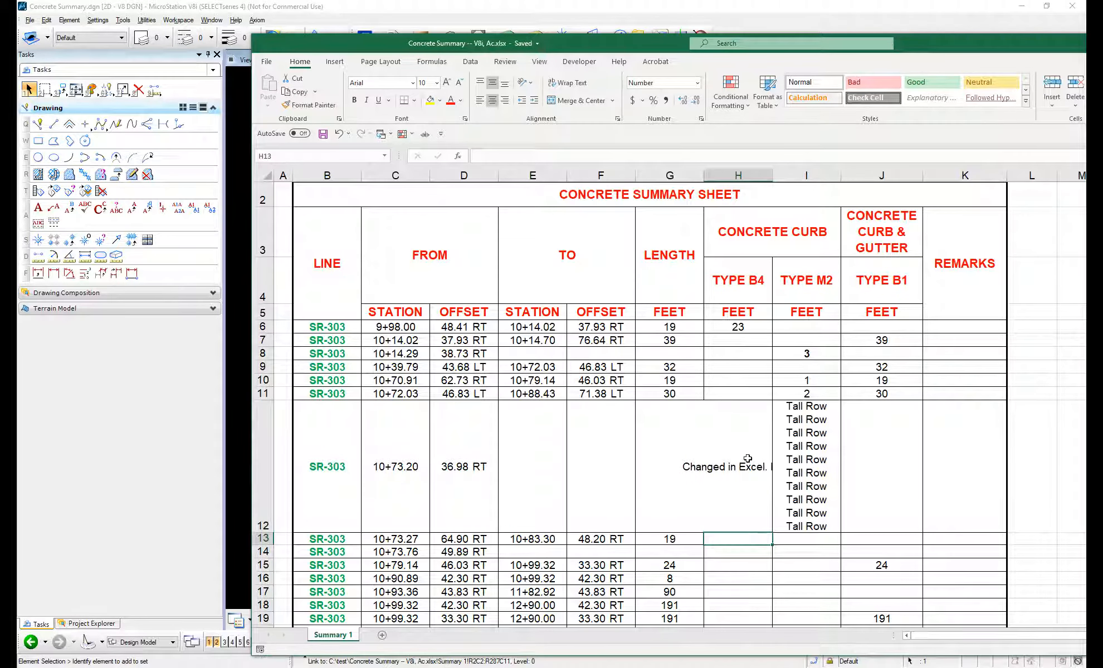
Clear cell H12, enter "Changed." in it again and return to the drawing.
{"action": "left_click", "coordinate": [748, 458]}
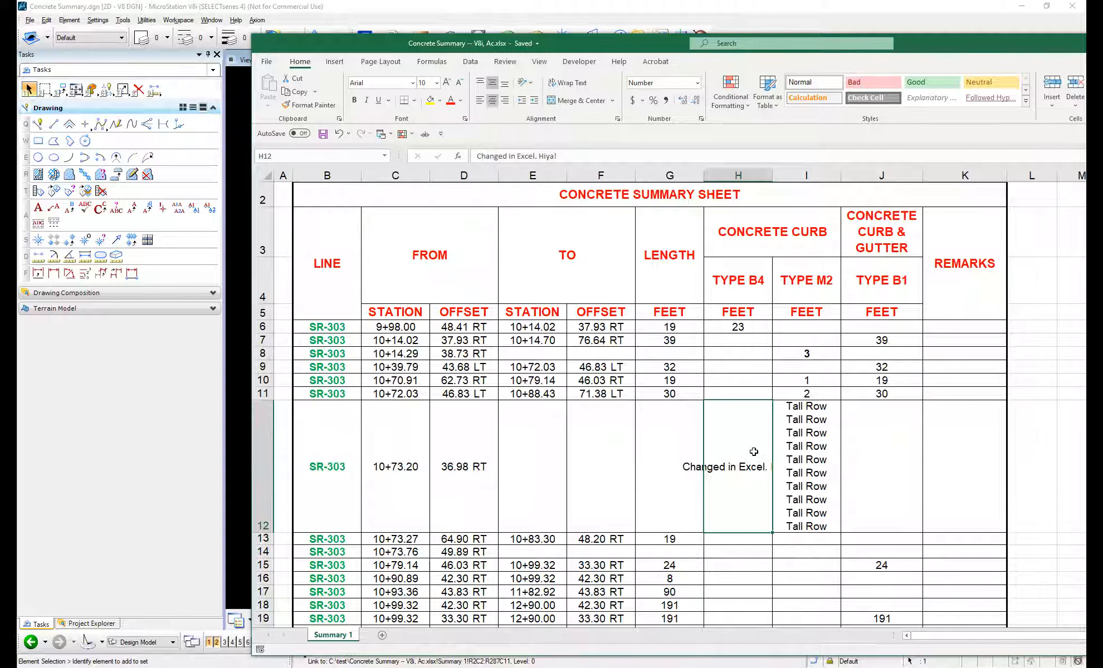
{"action": "key", "text": "Delete"}
{"action": "type", "text": "Changed."}
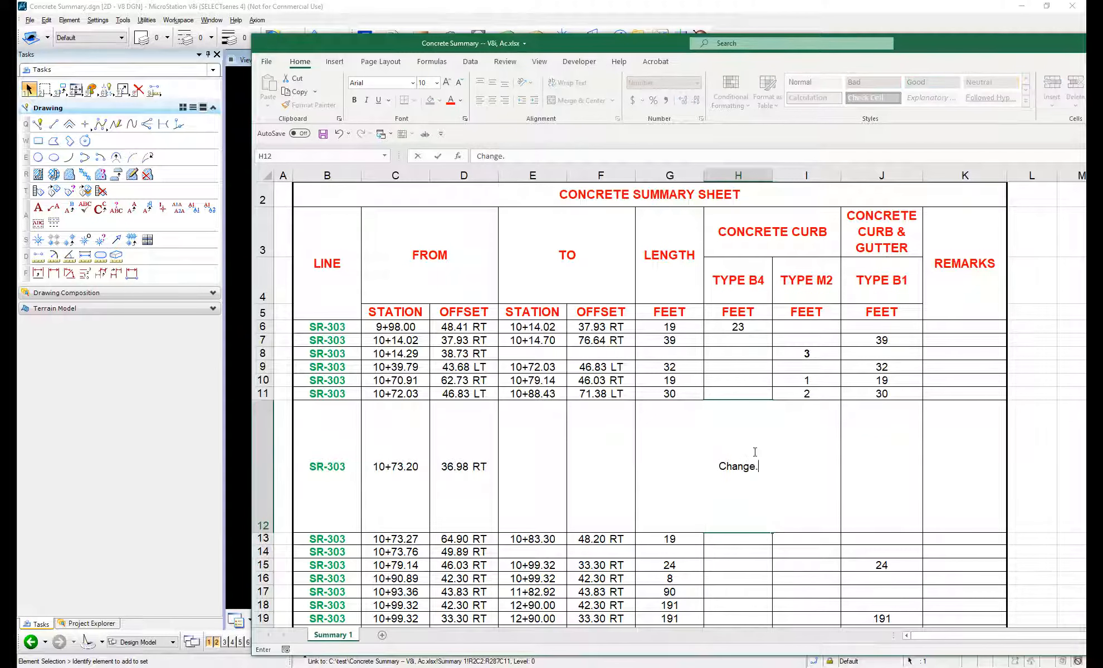
{"action": "key", "text": "Return"}
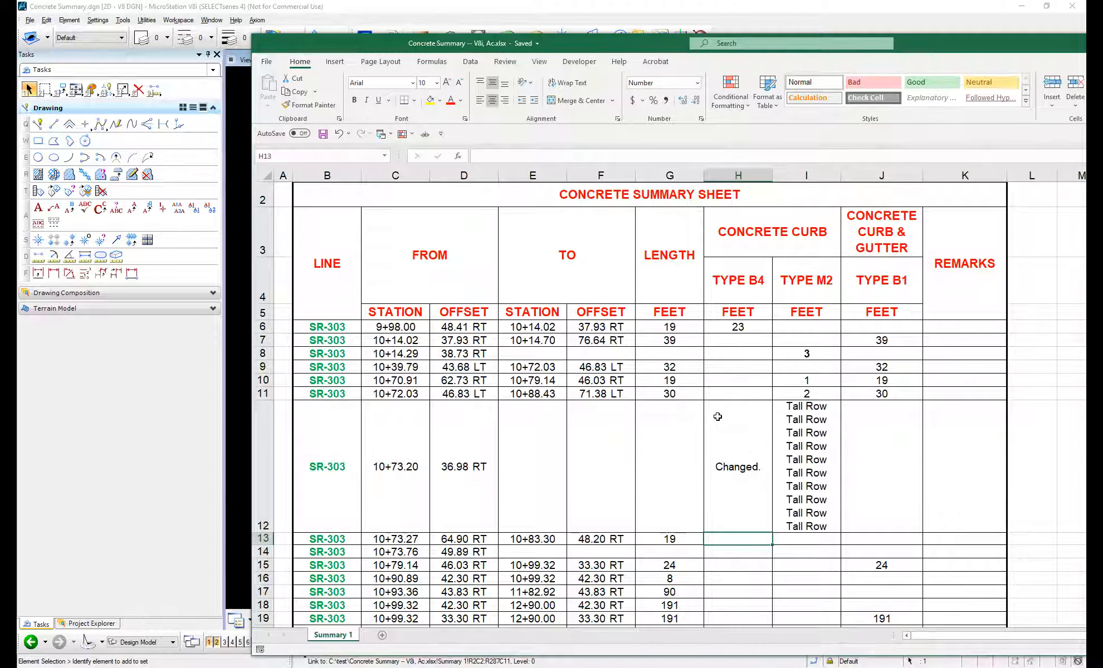
{"action": "key", "text": "alt+F4"}
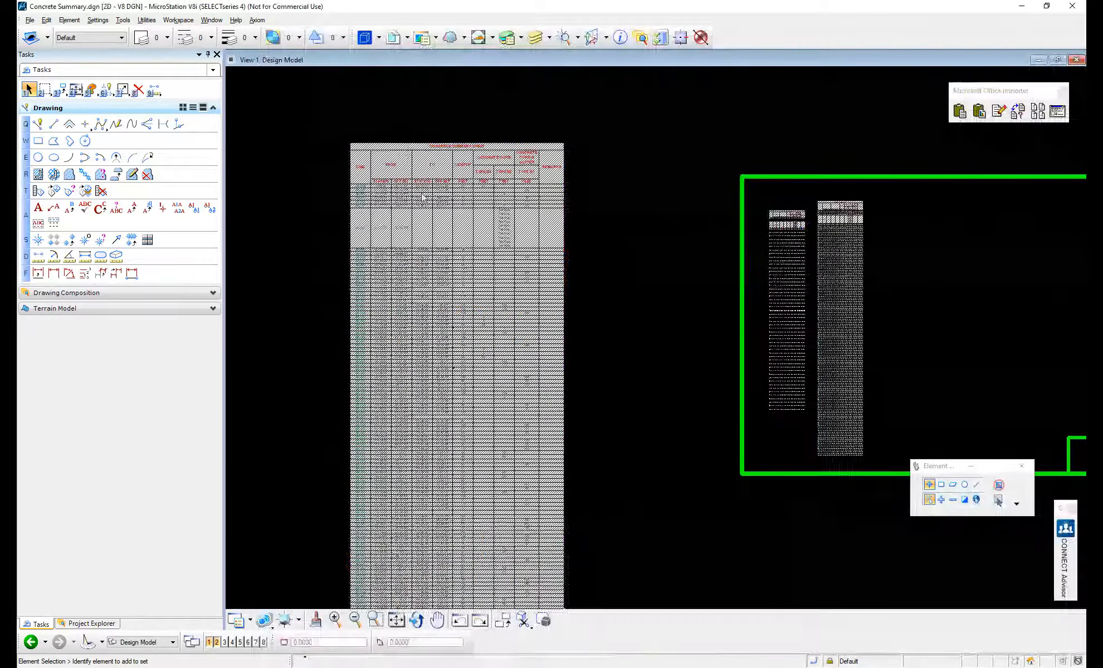
Reopen the linked table's source workbook, return to the drawing, deselect the table and examine its contents beside the border.
{"action": "double_click", "coordinate": [480, 227]}
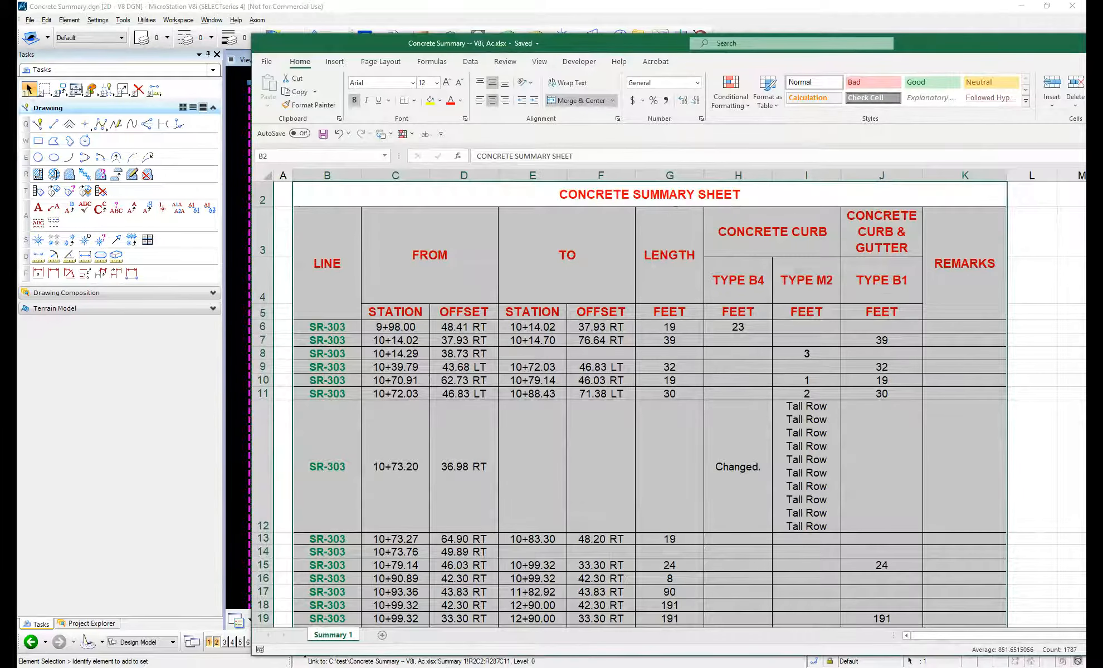
{"action": "key", "text": "alt+F4"}
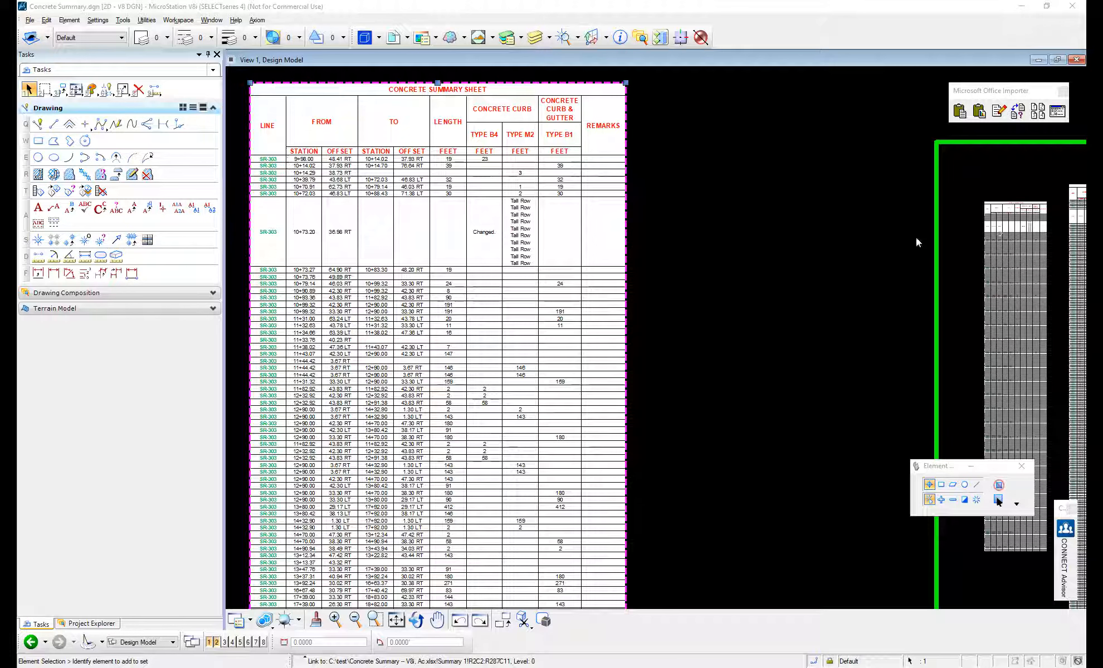
{"action": "left_click", "coordinate": [797, 230]}
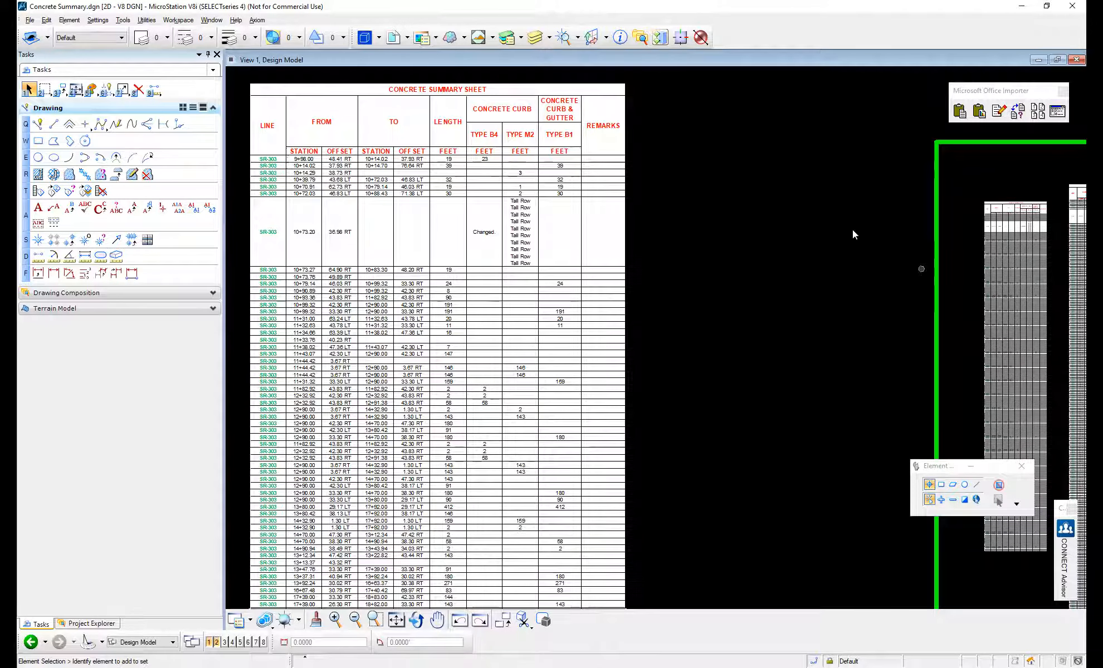
{"action": "scroll", "coordinate": [727, 162], "scroll_direction": "down", "scroll_amount": 5}
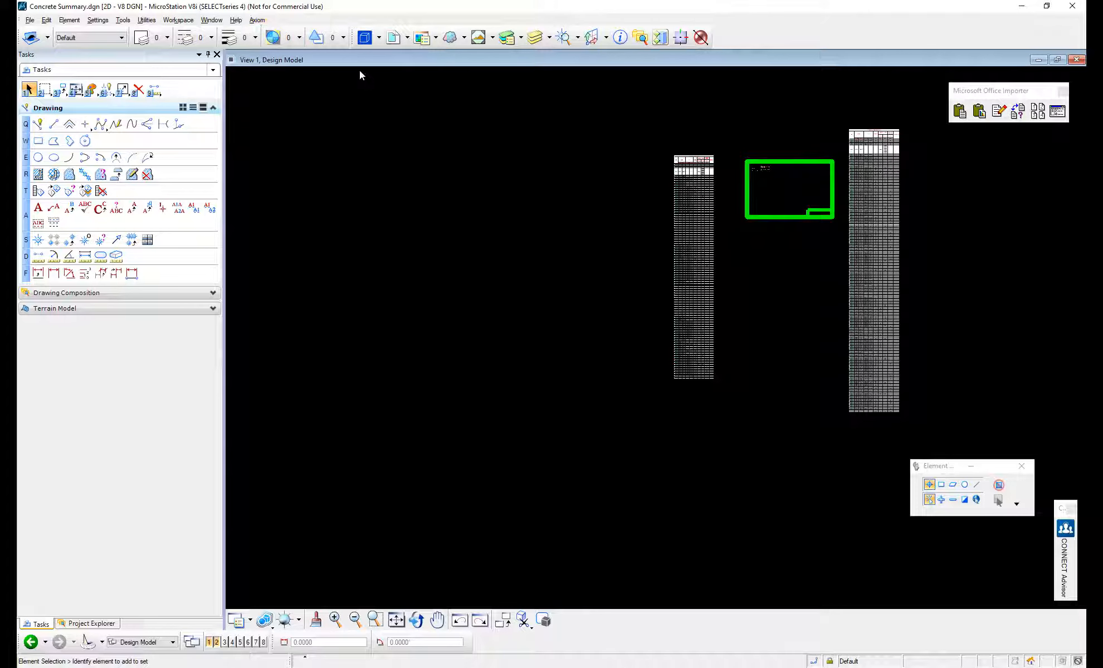
Open the source workbook from the table beside the border, delete the contents of cell H12 and save the workbook.
{"action": "left_click", "coordinate": [689, 160]}
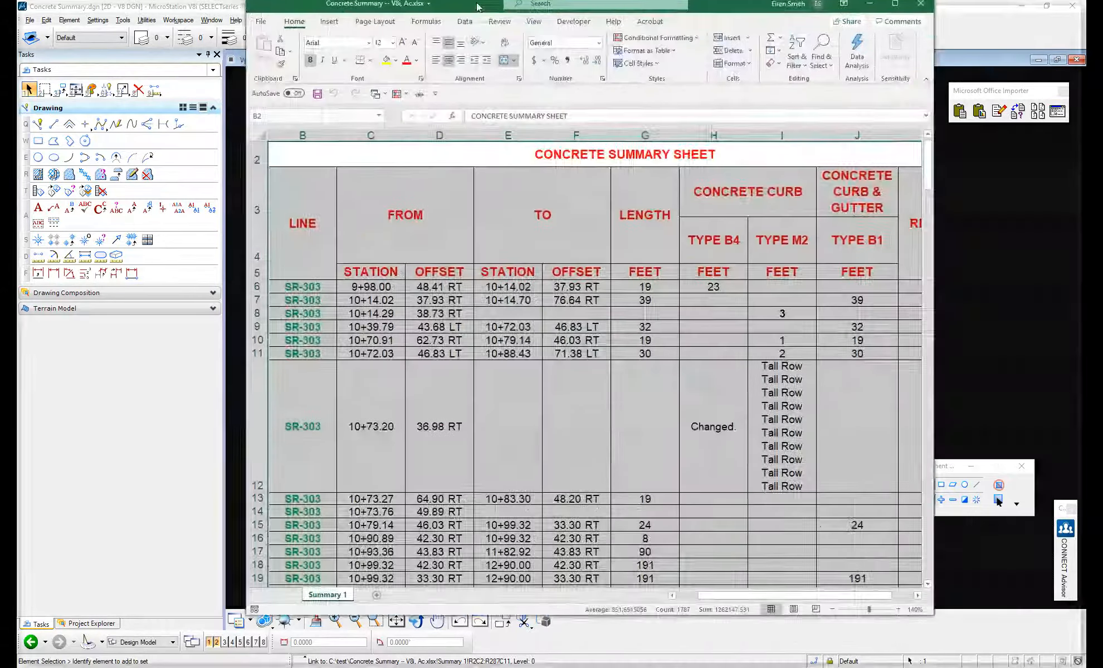
{"action": "left_click_drag", "start_coordinate": [477, 8], "coordinate": [455, 29]}
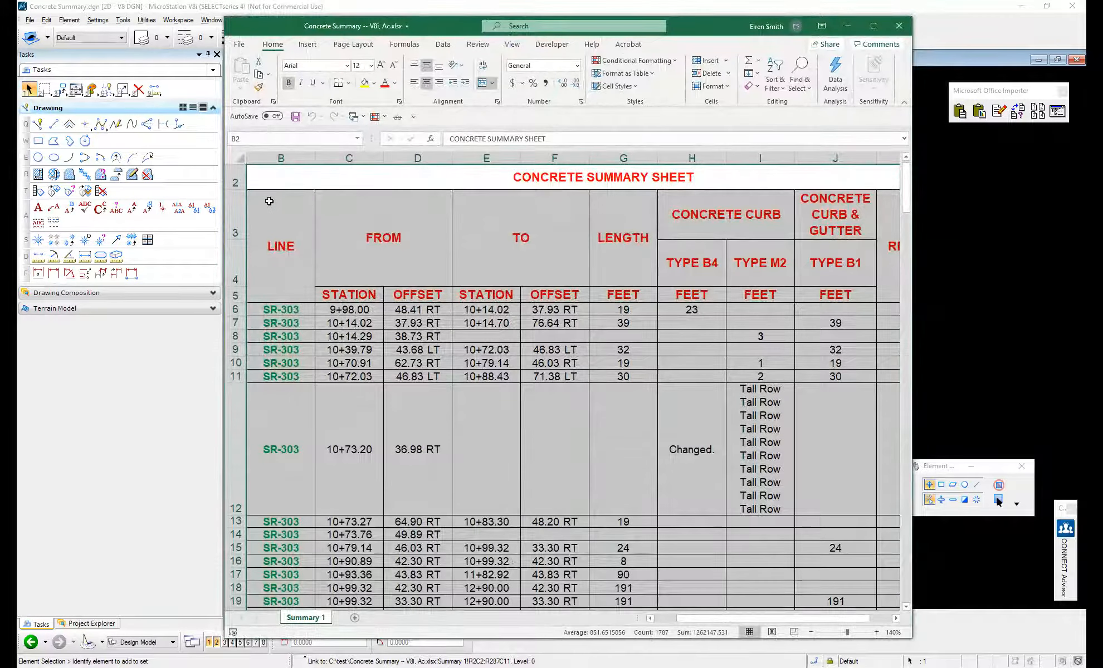
{"action": "left_click", "coordinate": [269, 201]}
{"action": "left_click", "coordinate": [693, 444]}
{"action": "key", "text": "Delete"}
{"action": "key", "text": "ctrl+s"}
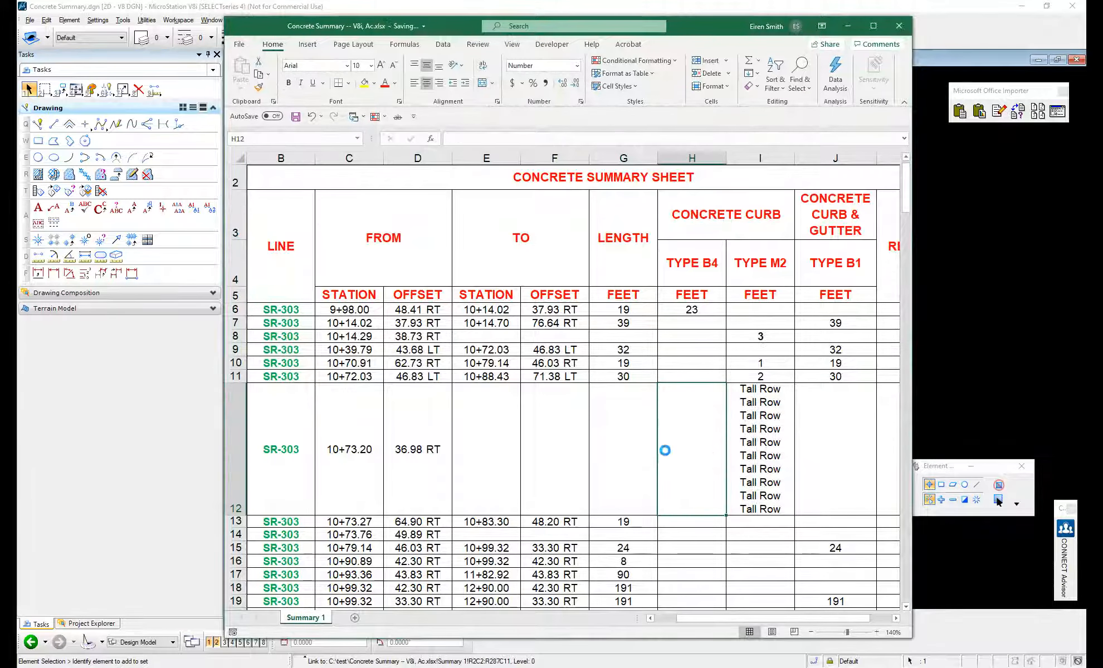
Copy the entire concrete summary table in Excel and switch back to the MicroStation drawing.
{"action": "left_click", "coordinate": [289, 209]}
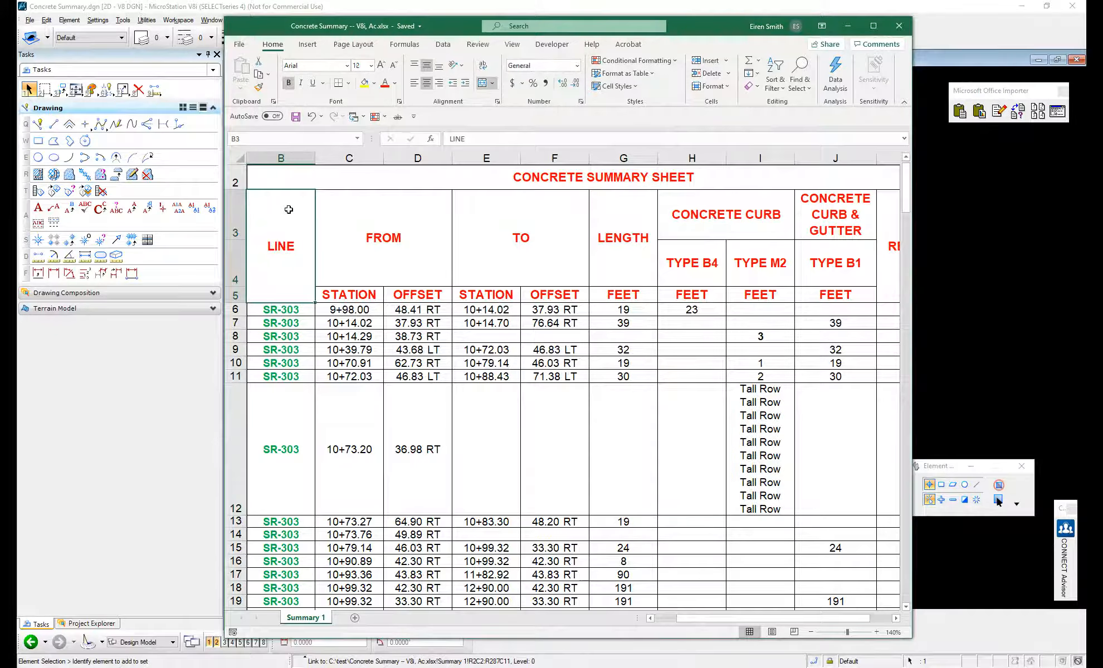
{"action": "key", "text": "ctrl+a"}
{"action": "key", "text": "ctrl+c"}
{"action": "key", "text": "alt+Tab"}
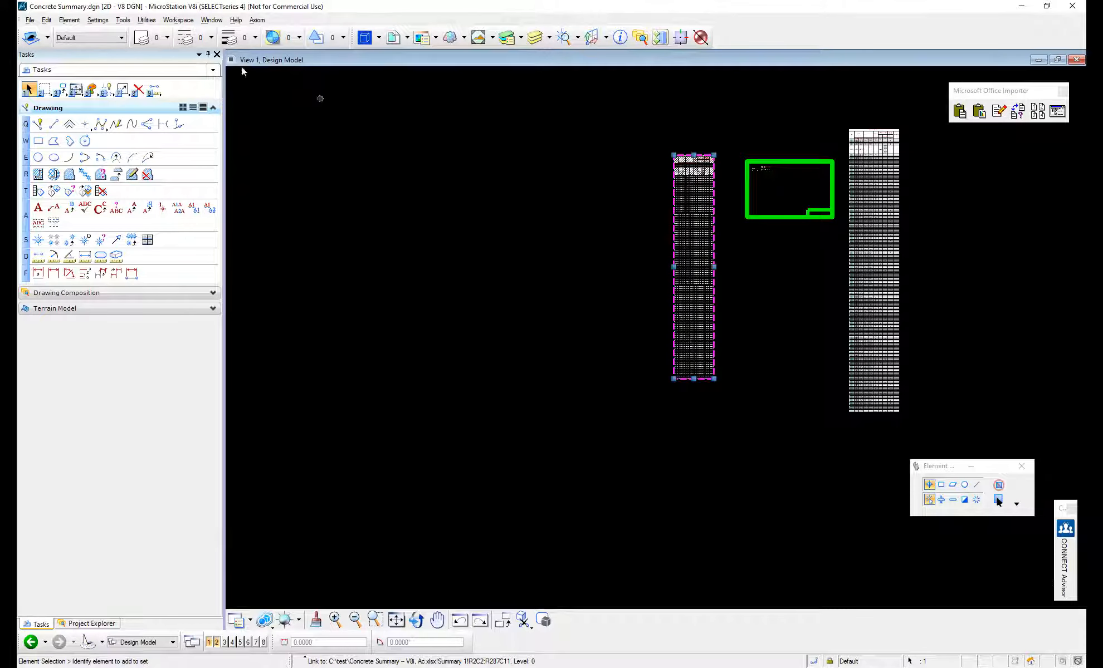
Try to paste the copied table with Paste Special as Linked Text To Design File, placing it below the sheet border.
{"action": "left_click", "coordinate": [46, 20]}
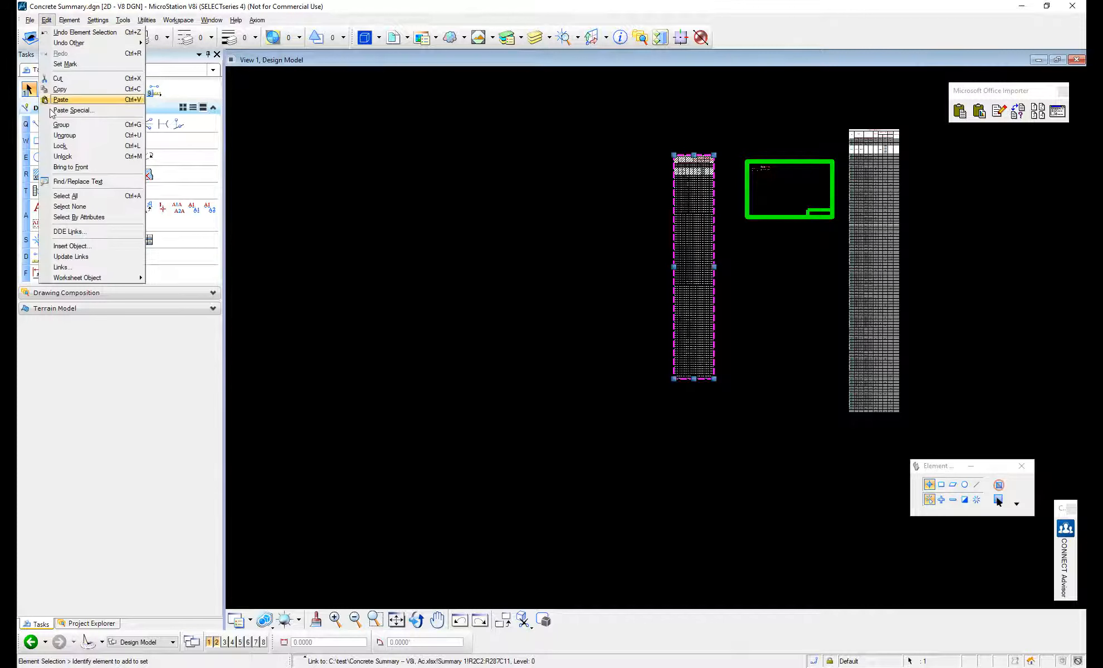
{"action": "left_click", "coordinate": [84, 111]}
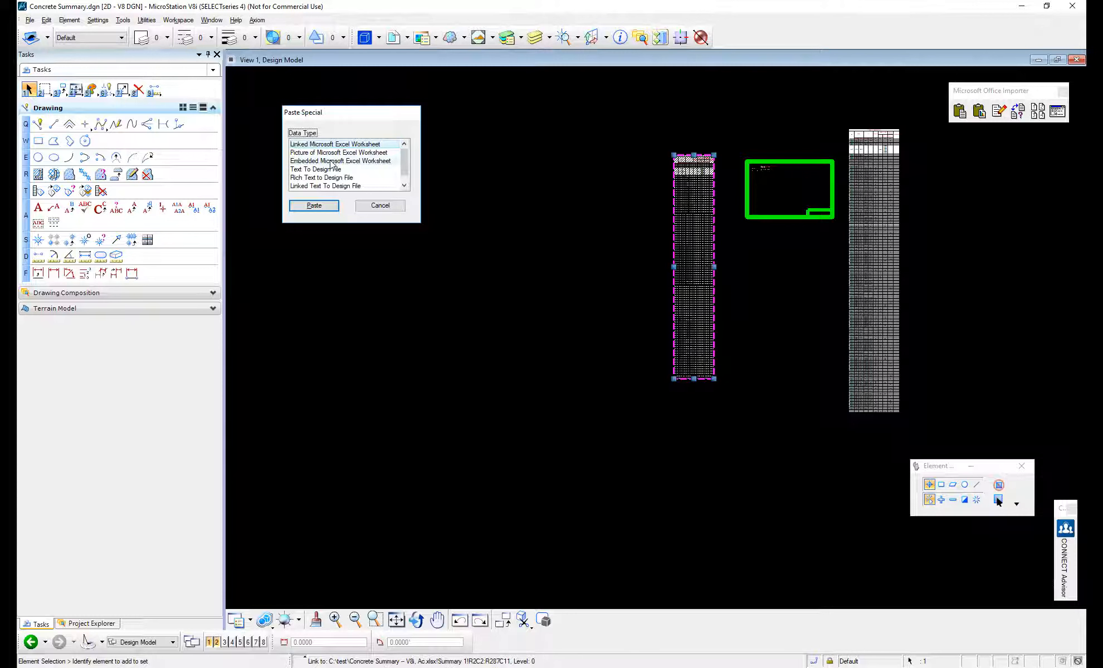
{"action": "left_click", "coordinate": [354, 187]}
{"action": "left_click_drag", "start_coordinate": [408, 172], "coordinate": [408, 179]}
{"action": "left_click", "coordinate": [328, 208]}
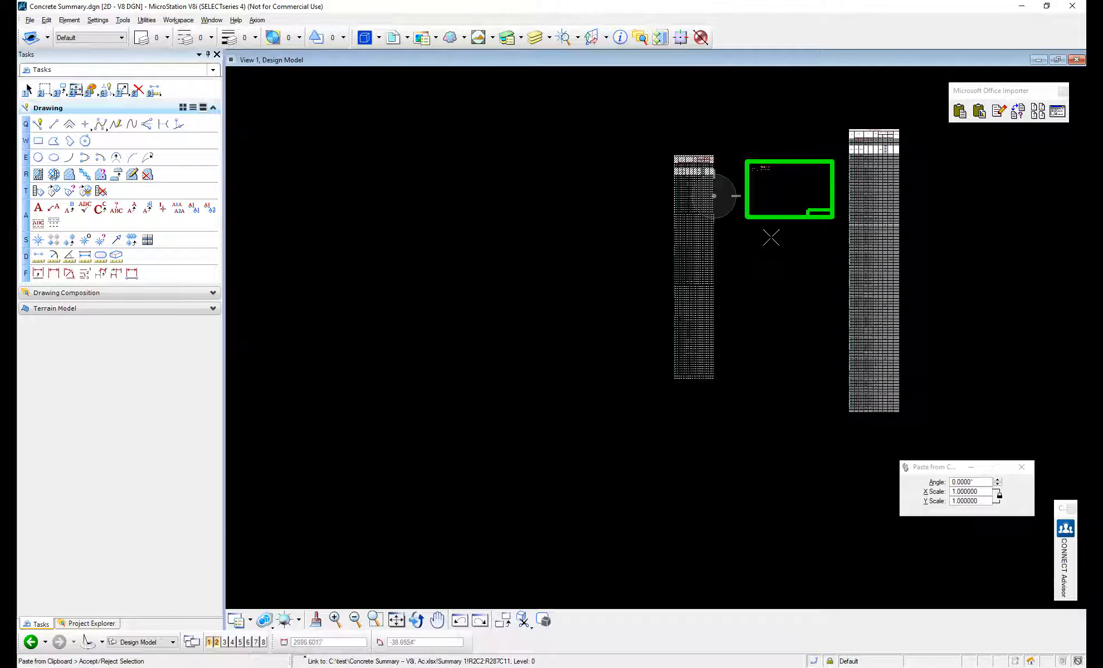
{"action": "left_click", "coordinate": [791, 271]}
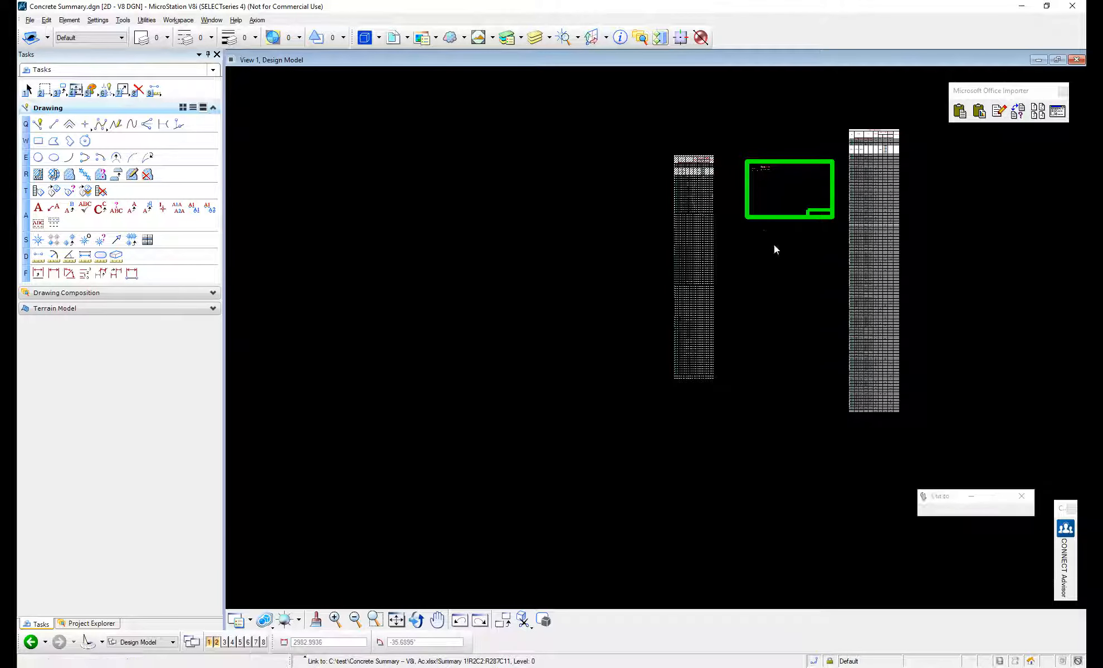
{"action": "scroll", "coordinate": [775, 240], "scroll_direction": "up", "scroll_amount": 2}
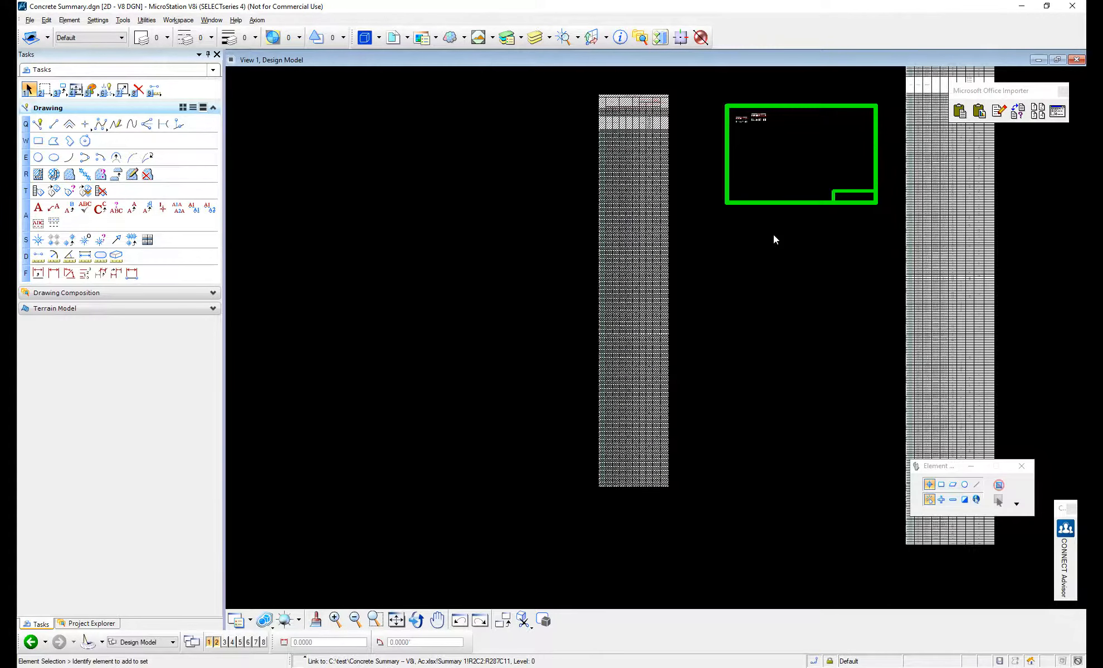
Examine the headings and column alignment of the pasted text table and compare them with the Excel source table.
{"action": "scroll", "coordinate": [773, 235], "scroll_direction": "up", "scroll_amount": 4}
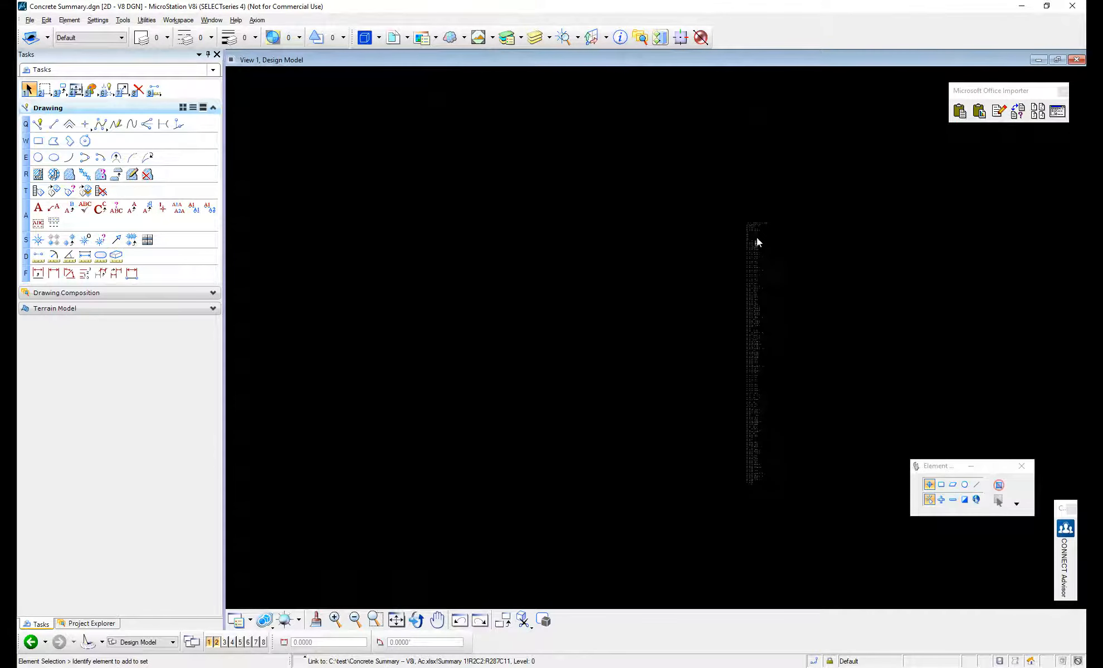
{"action": "scroll", "coordinate": [777, 183], "scroll_direction": "up", "scroll_amount": 2}
{"action": "scroll", "coordinate": [902, 195], "scroll_direction": "up", "scroll_amount": 1}
{"action": "mouse_move", "coordinate": [898, 193]}
{"action": "middle_mouse_down"}
{"action": "mouse_move", "coordinate": [751, 186]}
{"action": "mouse_move", "coordinate": [884, 176]}
{"action": "middle_mouse_up"}
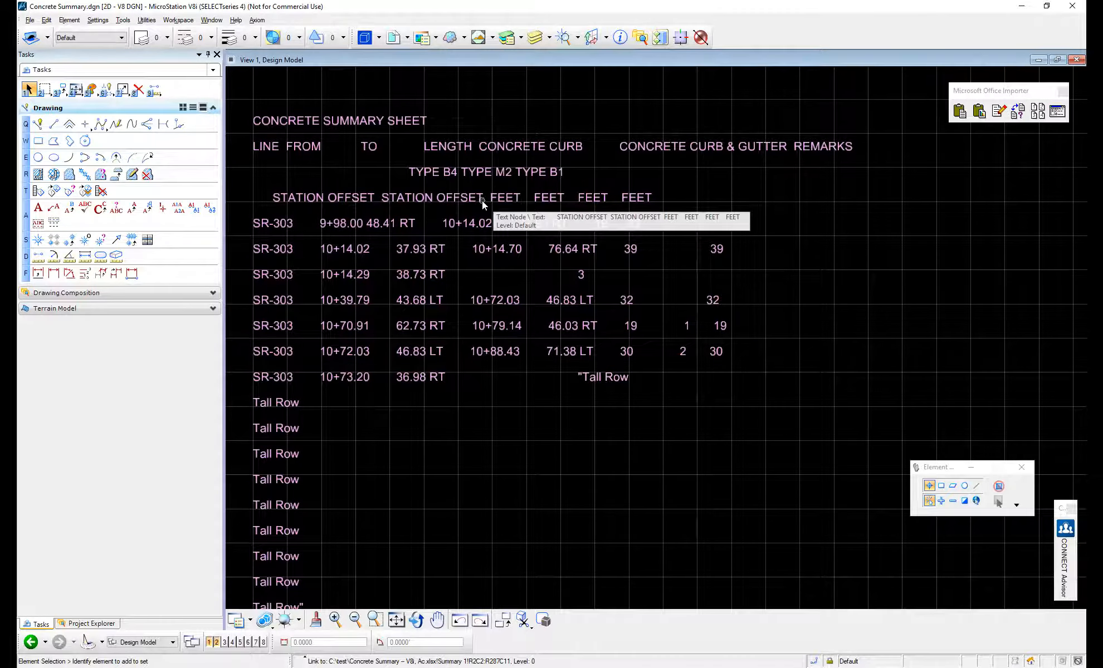
{"action": "key", "text": "alt+Tab"}
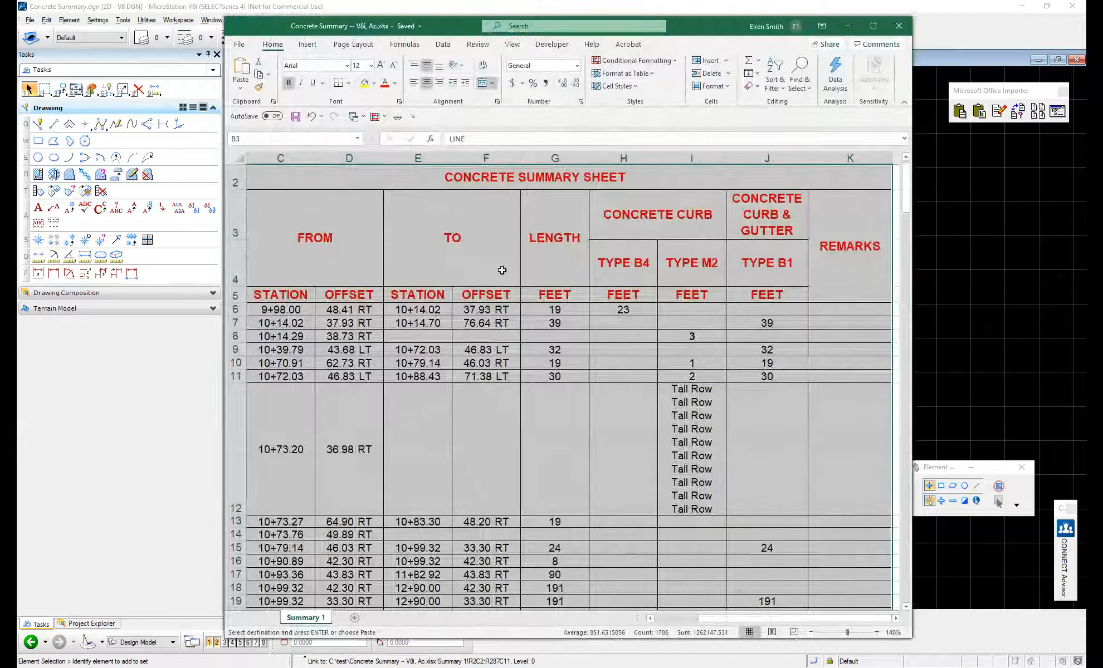
{"action": "key", "text": "alt+Tab"}
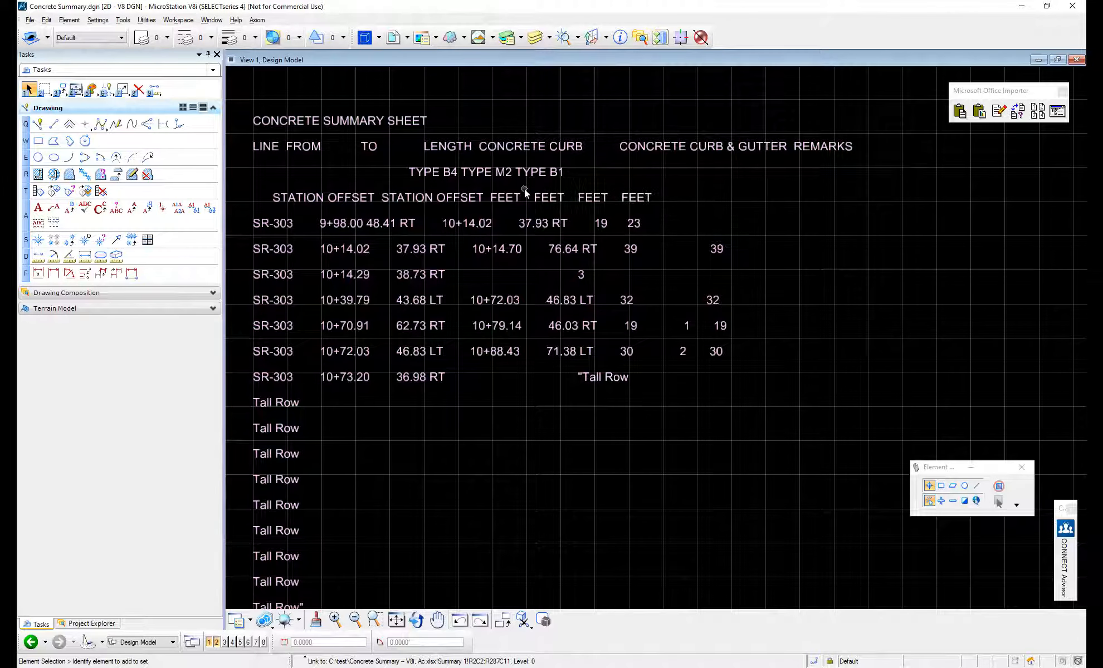
Select the pasted concrete summary text node and shift it slightly in the drawing.
{"action": "left_click", "coordinate": [510, 198]}
{"action": "left_click", "coordinate": [506, 197]}
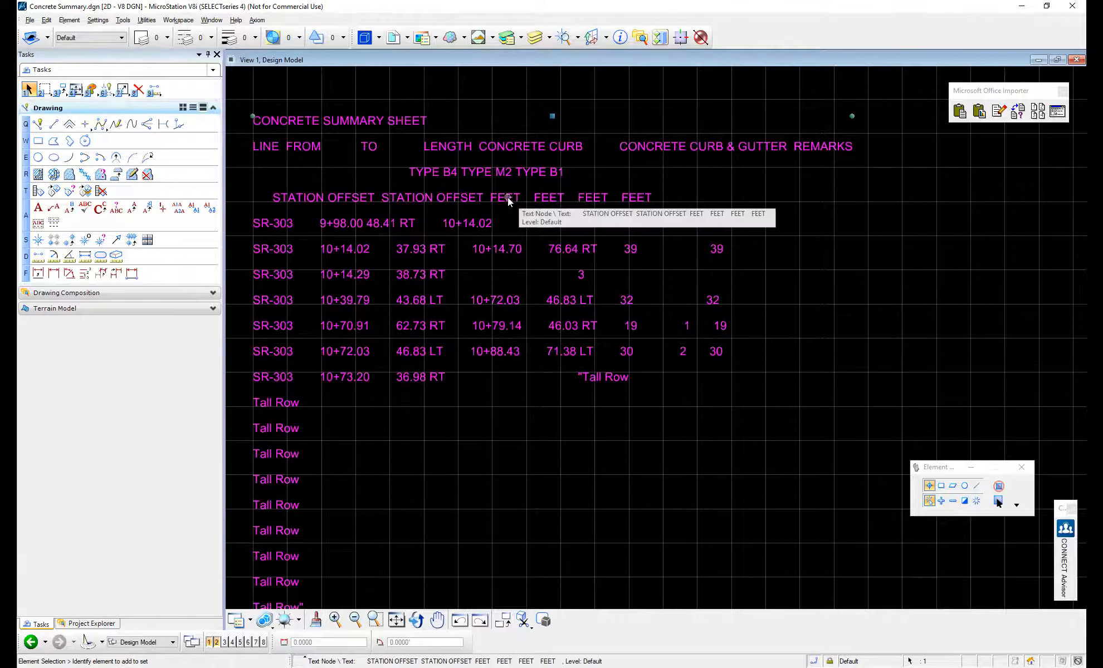
{"action": "mouse_move", "coordinate": [504, 197]}
{"action": "left_mouse_down"}
{"action": "mouse_move", "coordinate": [505, 207]}
{"action": "mouse_move", "coordinate": [508, 196]}
{"action": "left_mouse_up"}
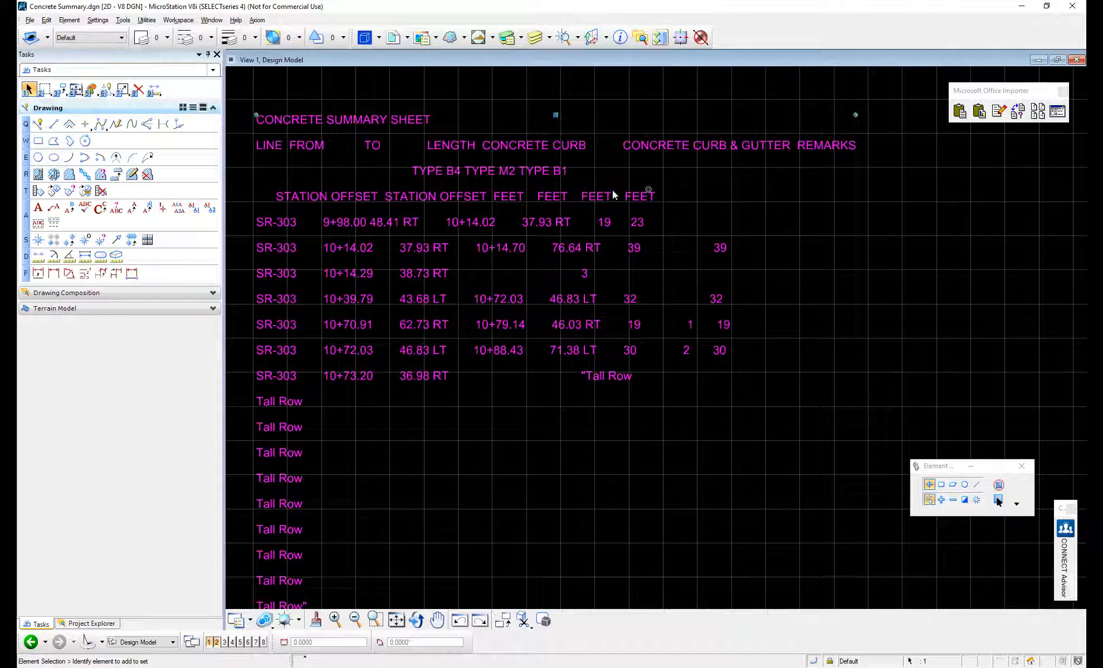
Open the pasted table text in the Text Editor, review its contents and close the editor without changing the text.
{"action": "double_click", "coordinate": [532, 143]}
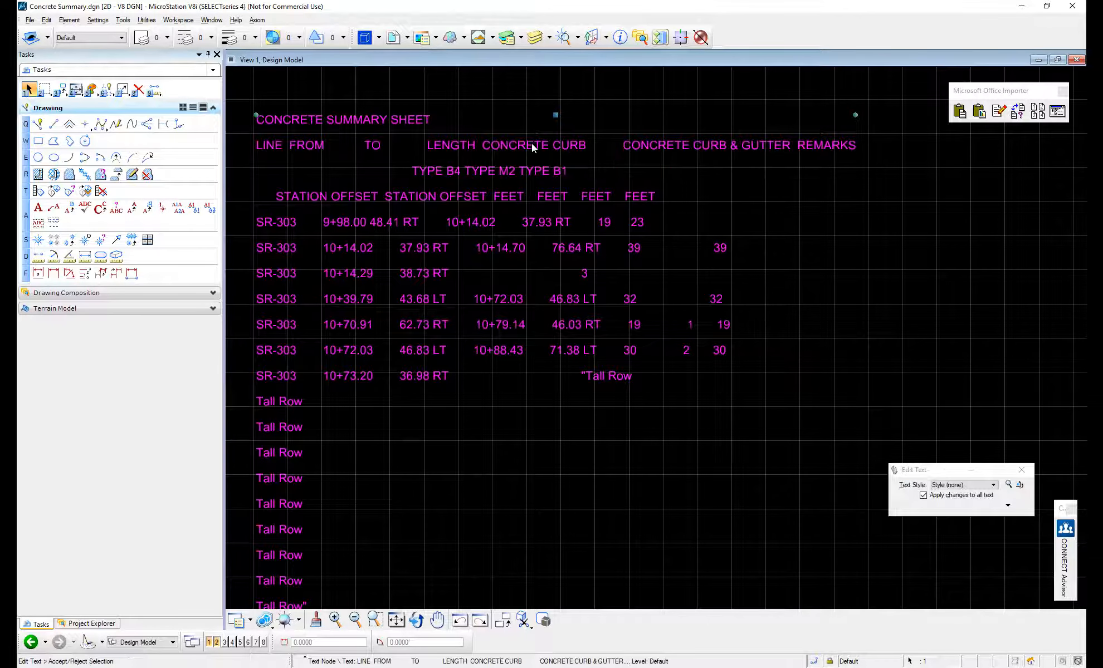
{"action": "left_click", "coordinate": [694, 315]}
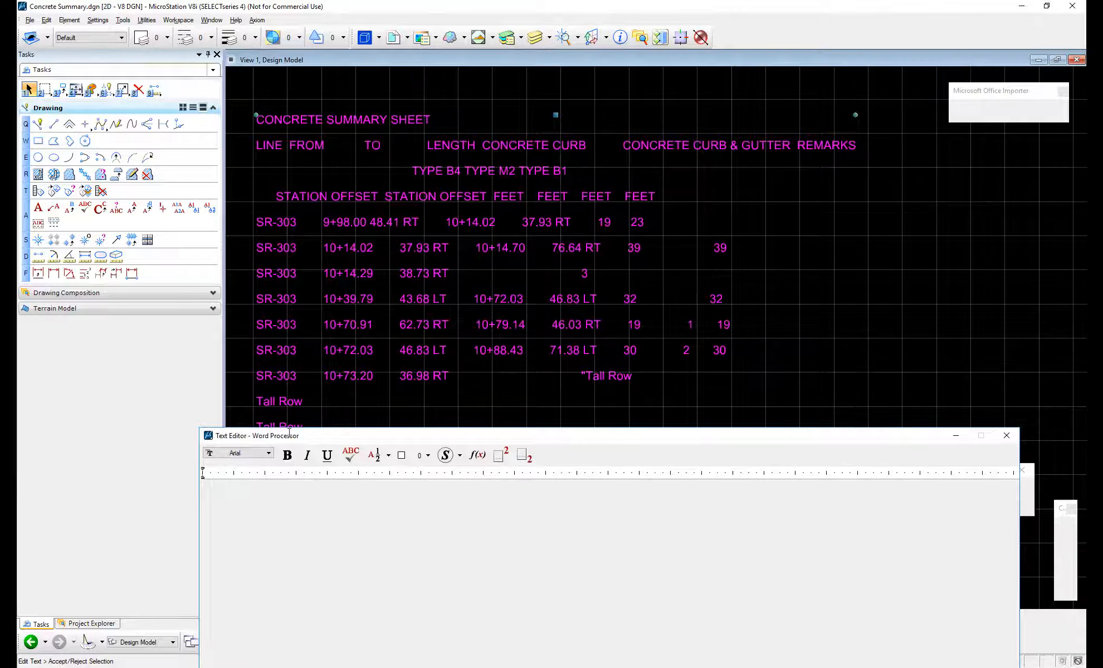
{"action": "left_click", "coordinate": [691, 196]}
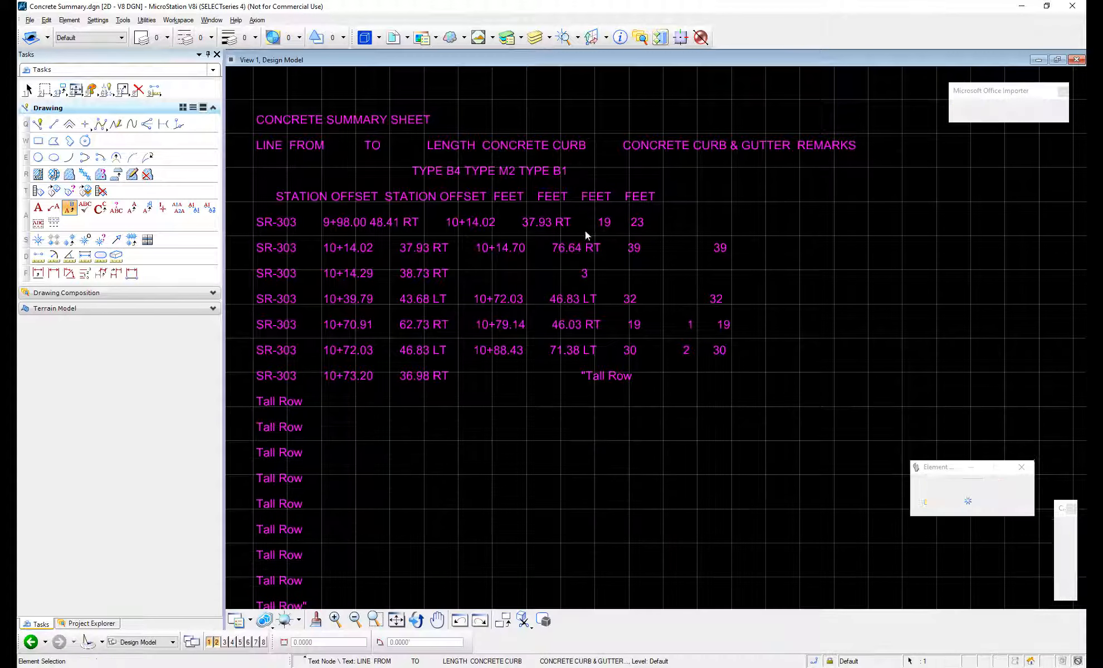
{"action": "double_click", "coordinate": [545, 115]}
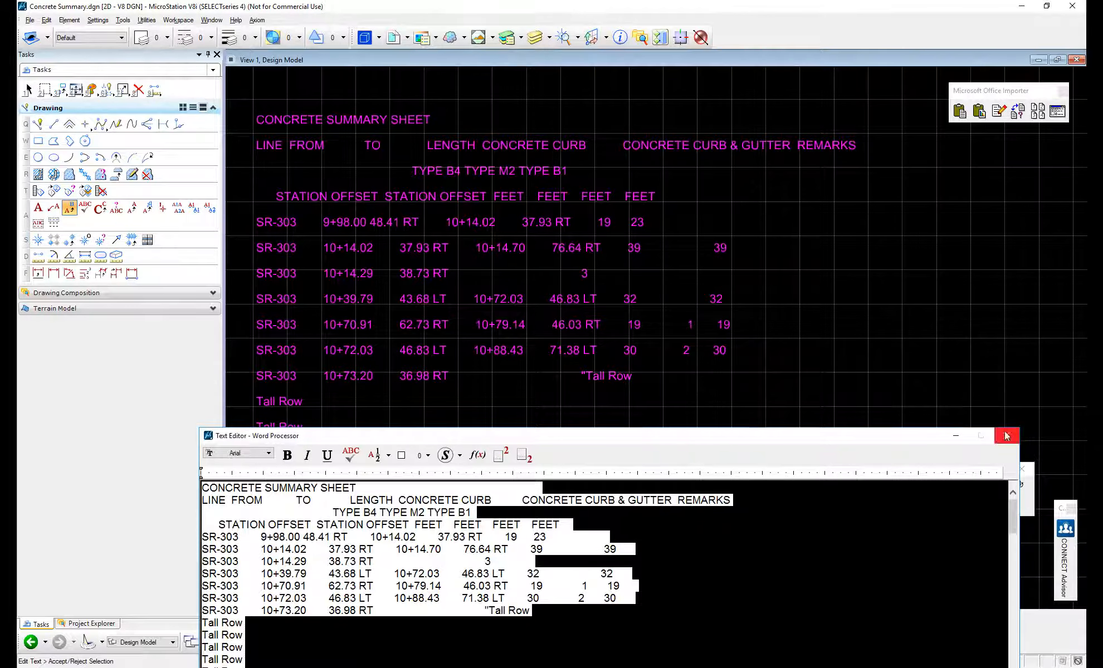
{"action": "left_click", "coordinate": [703, 309]}
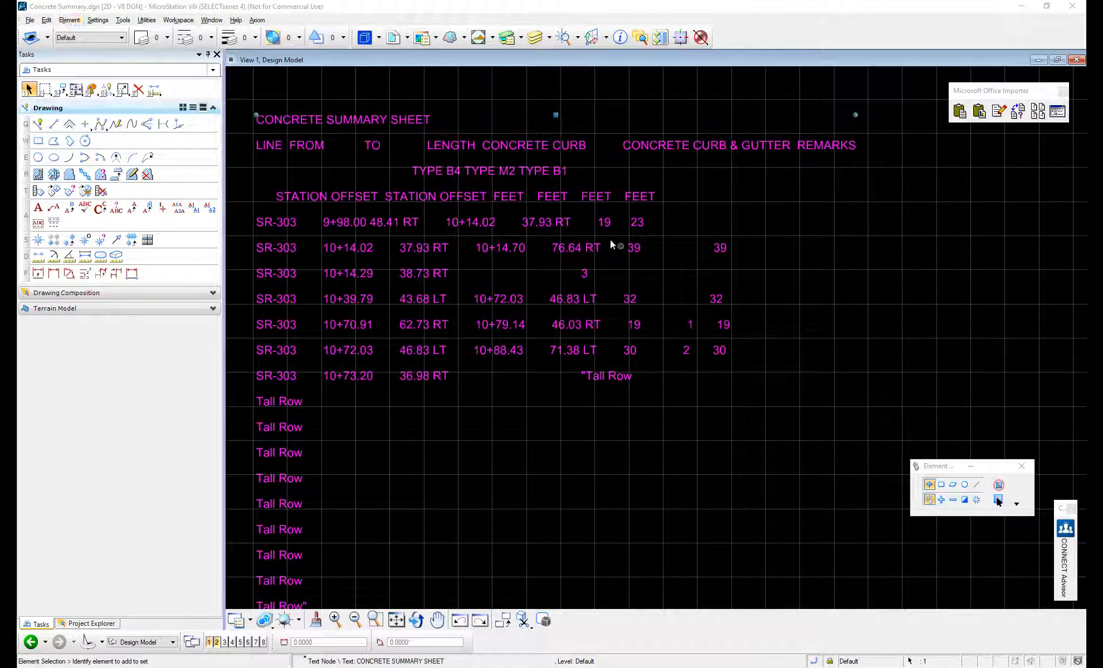
Examine how the Tall Row lines are laid out in the pasted text and compare them with cell I12 in Excel.
{"action": "scroll", "coordinate": [523, 214], "scroll_direction": "down", "scroll_amount": 5}
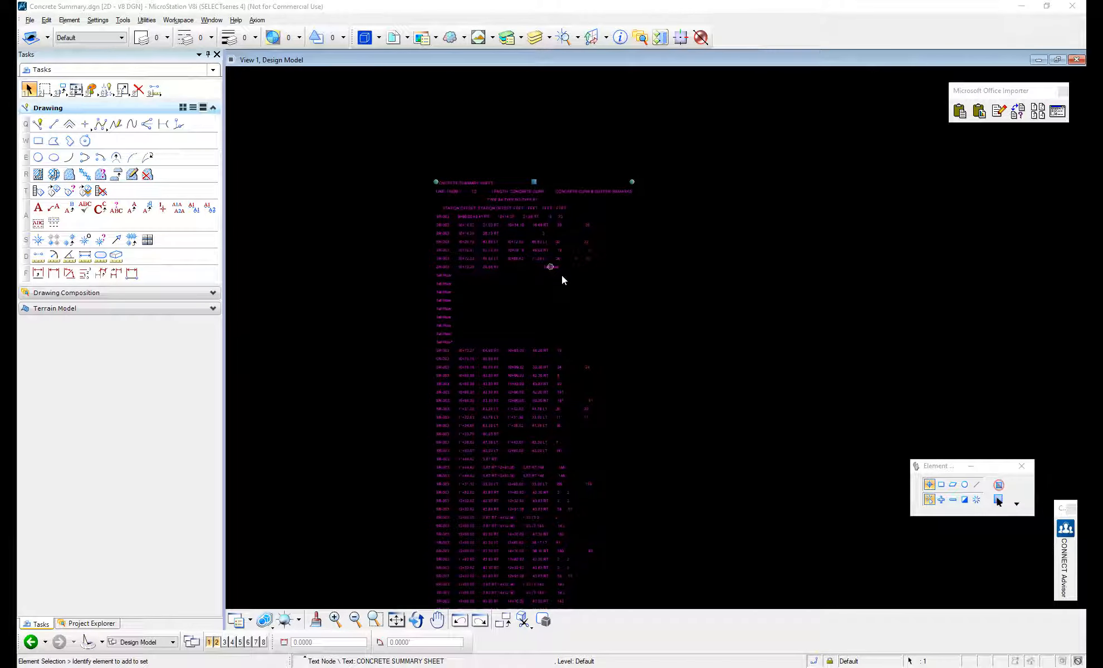
{"action": "mouse_move", "coordinate": [566, 309]}
{"action": "middle_mouse_down"}
{"action": "mouse_move", "coordinate": [557, 267]}
{"action": "mouse_move", "coordinate": [535, 243]}
{"action": "middle_mouse_up"}
{"action": "scroll", "coordinate": [403, 222], "scroll_direction": "up", "scroll_amount": 10}
{"action": "scroll", "coordinate": [455, 170], "scroll_direction": "down", "scroll_amount": 4}
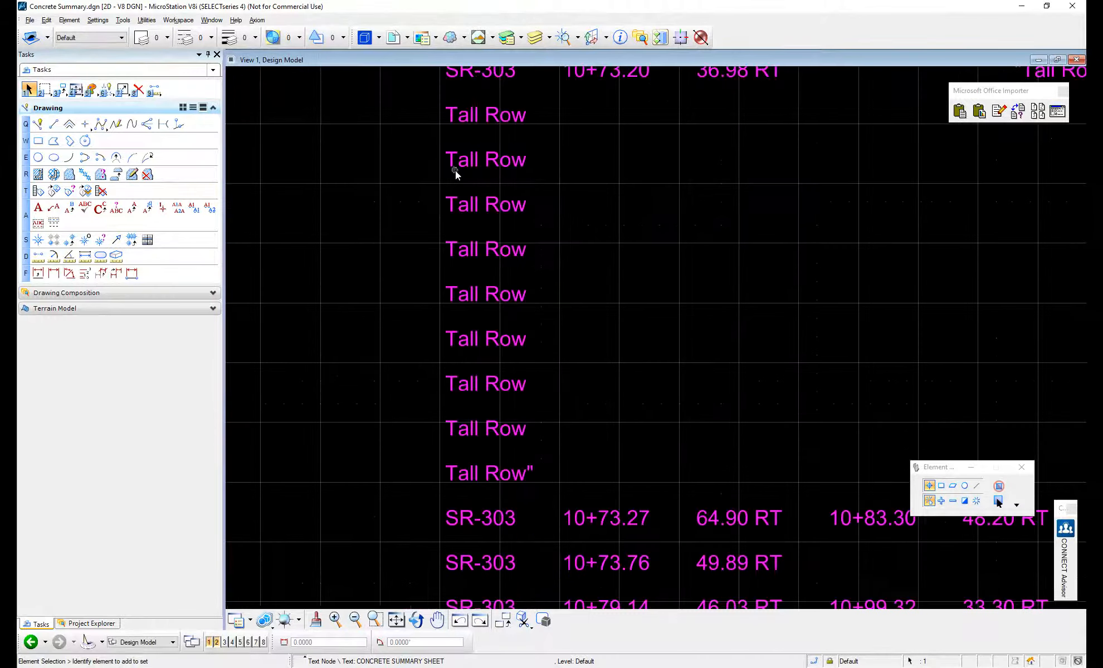
{"action": "scroll", "coordinate": [449, 126], "scroll_direction": "down", "scroll_amount": 5}
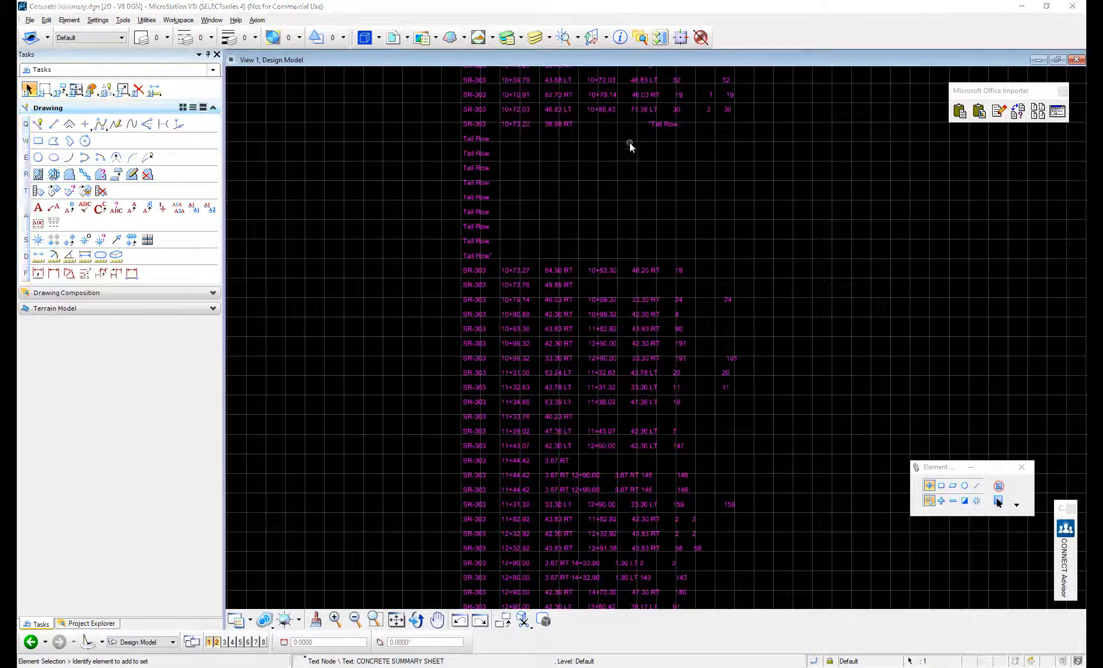
{"action": "key", "text": "alt+Tab"}
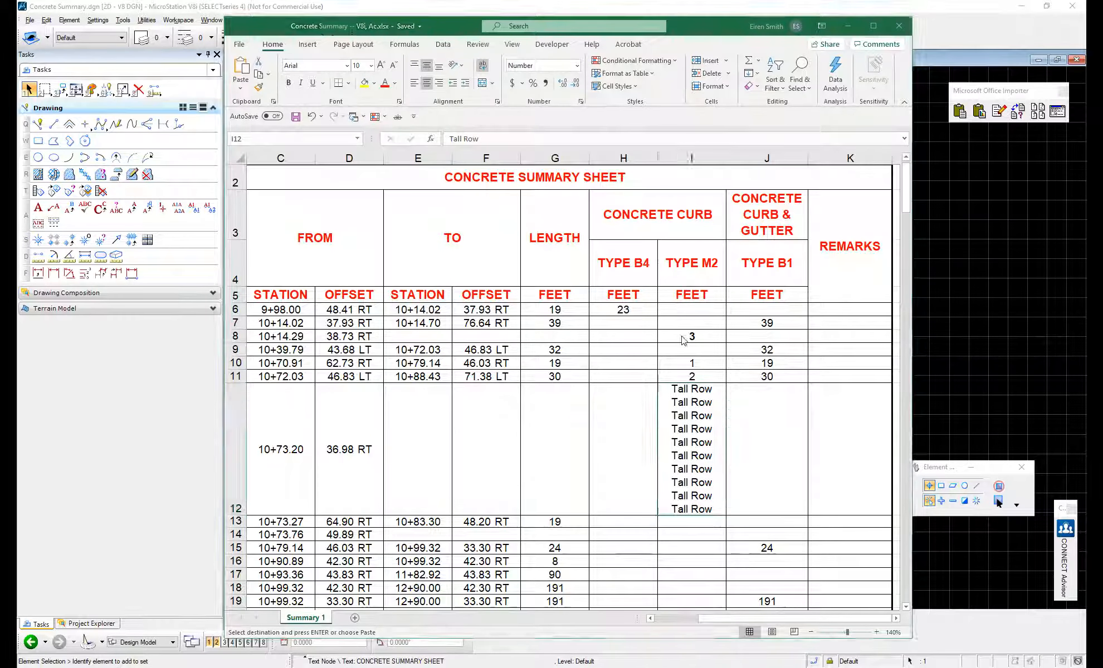
{"action": "key", "text": "alt+Tab"}
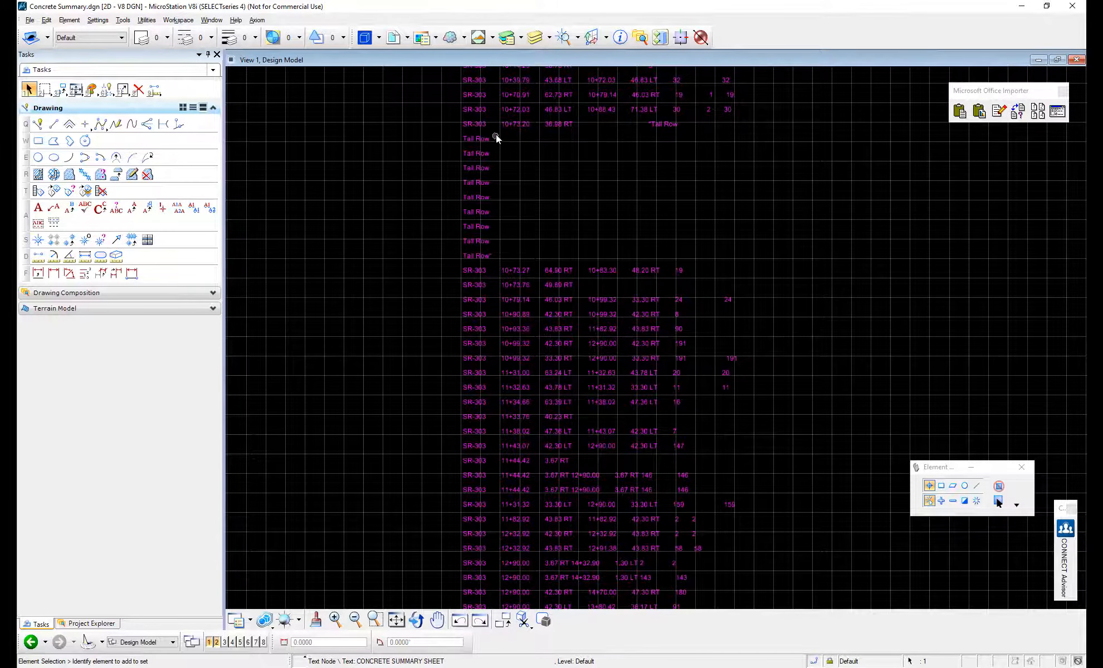
{"action": "middle_click_drag", "start_coordinate": [510, 128], "coordinate": [428, 246]}
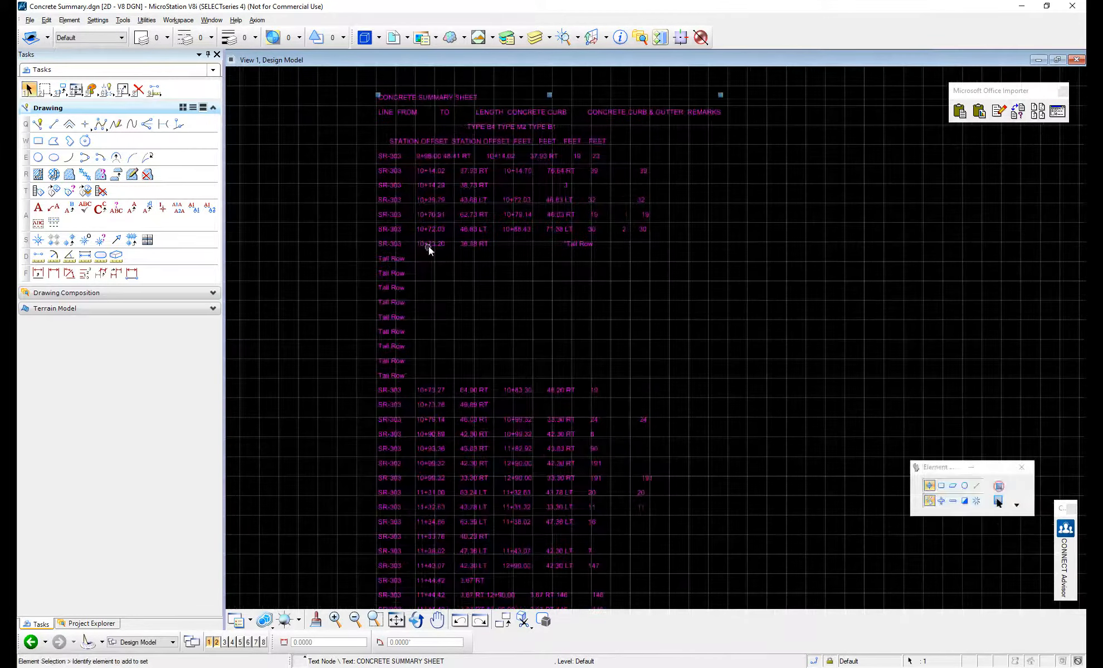
View the full-width concrete summary table in Excel at reduced zoom and return to the MicroStation drawing.
{"action": "key", "text": "alt+Tab"}
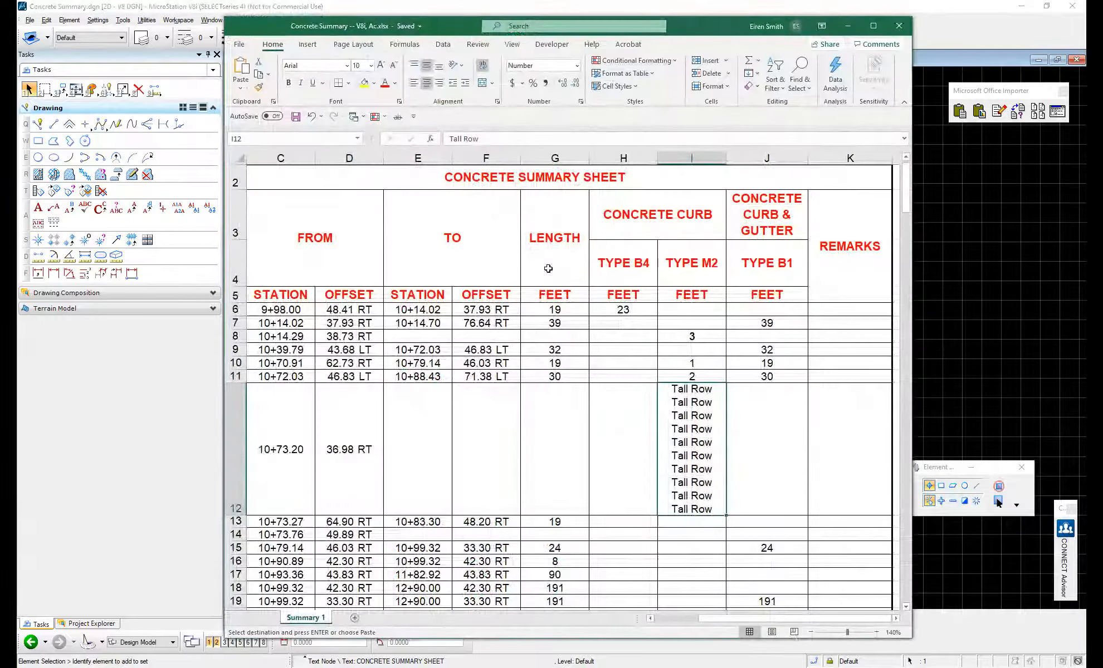
{"action": "scroll", "coordinate": [550, 266], "scroll_direction": "down", "scroll_amount": 3, "text": "ctrl"}
{"action": "left_click_drag", "start_coordinate": [461, 30], "coordinate": [565, 46]}
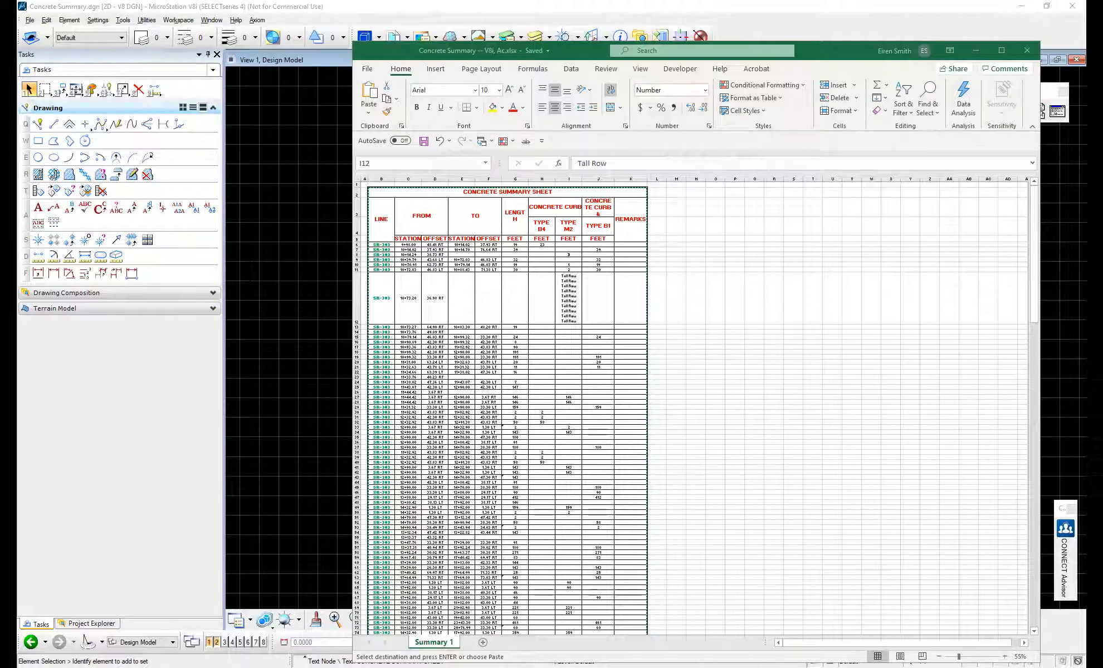
{"action": "left_click", "coordinate": [337, 60]}
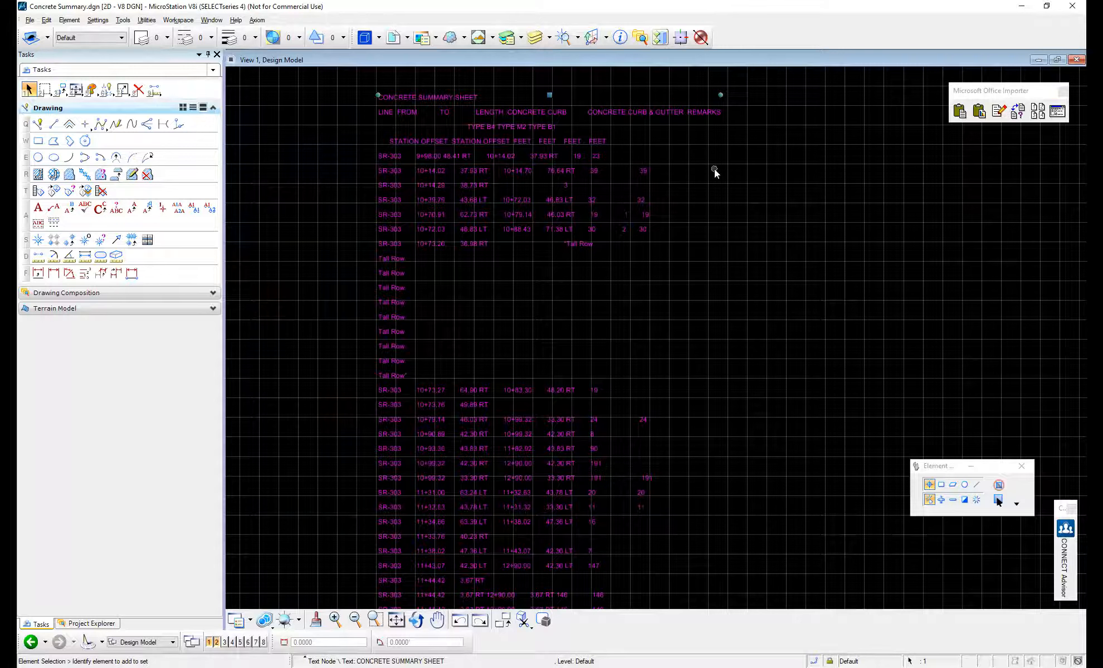
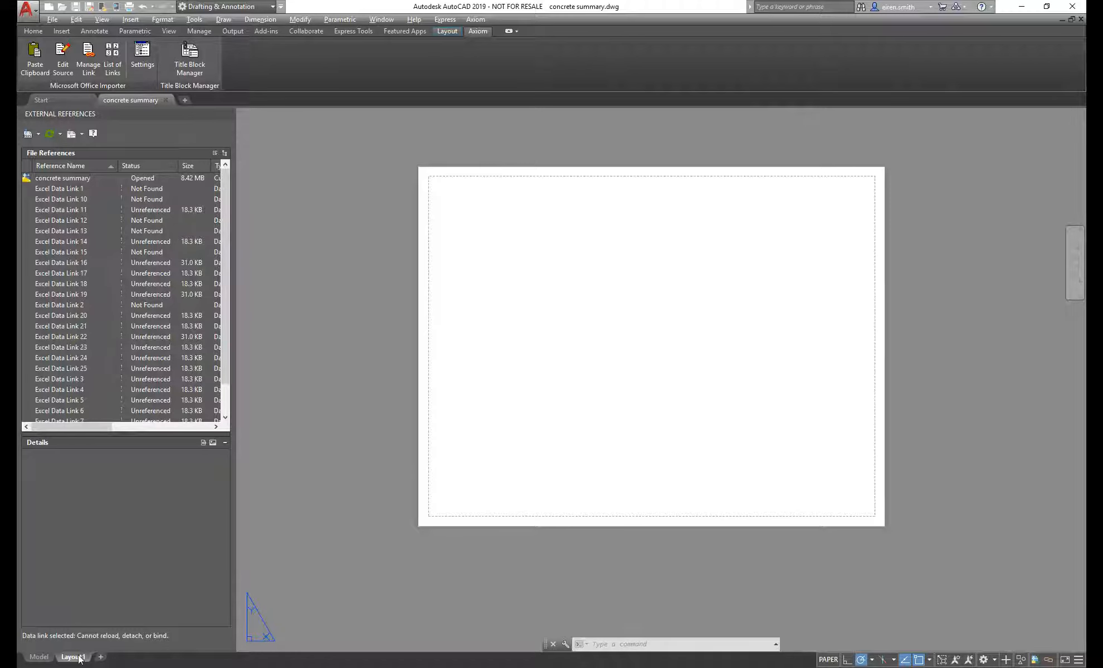
Make room around the Layout1 sheet in AutoCAD, switch to Excel and copy the entire concrete summary table.
{"action": "scroll", "coordinate": [836, 280], "scroll_direction": "down", "scroll_amount": 4}
{"action": "scroll", "coordinate": [860, 262], "scroll_direction": "up", "scroll_amount": 2}
{"action": "middle_click_drag", "start_coordinate": [872, 236], "coordinate": [569, 380]}
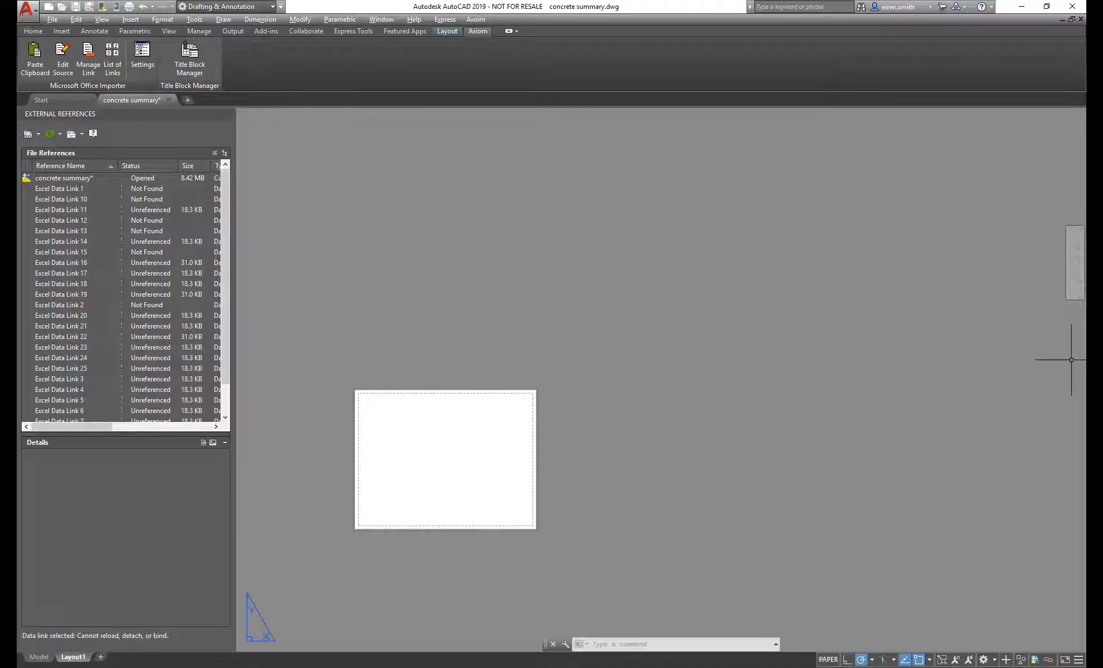
{"action": "scroll", "coordinate": [738, 247], "scroll_direction": "down", "scroll_amount": 4}
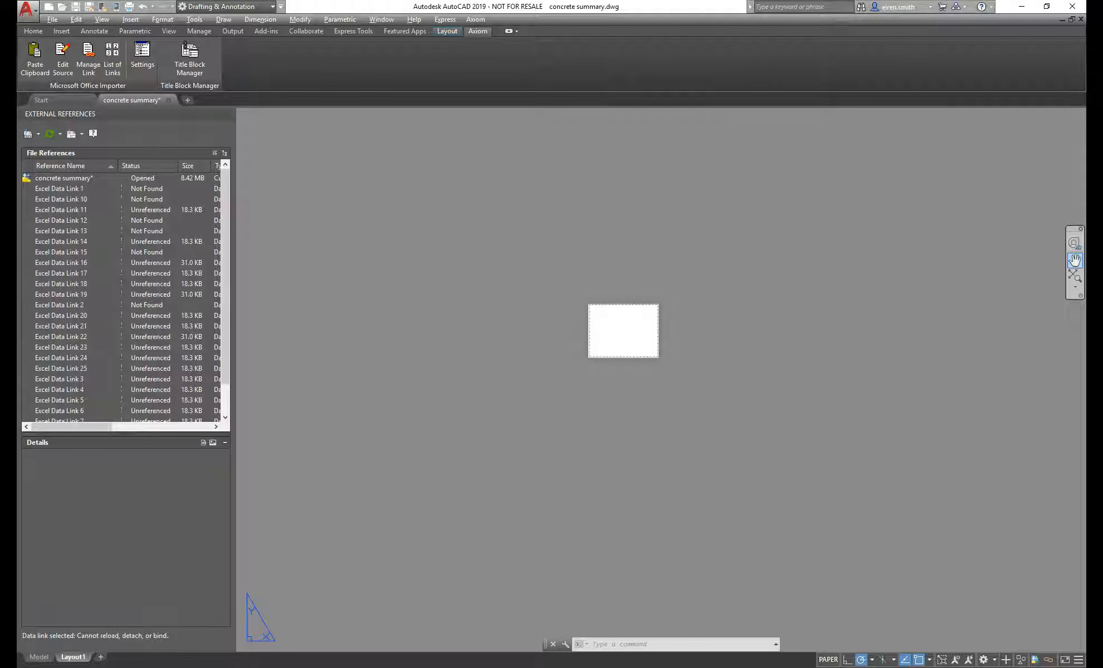
{"action": "key", "text": "alt+Tab"}
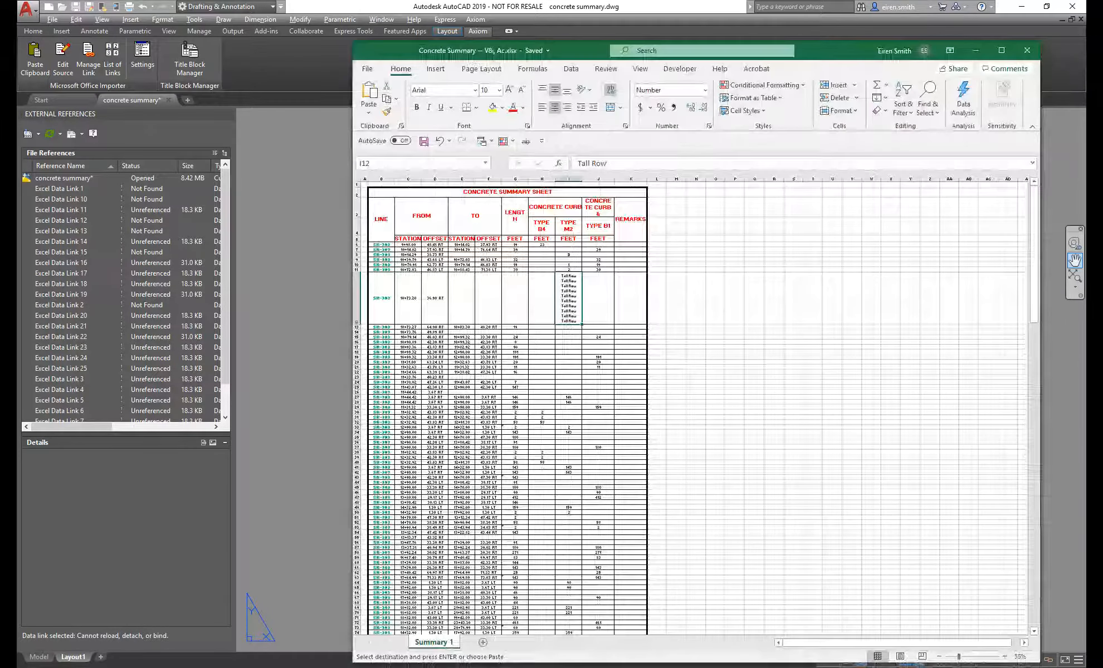
{"action": "scroll", "coordinate": [466, 216], "scroll_direction": "up", "scroll_amount": 4, "text": "ctrl"}
{"action": "scroll", "coordinate": [466, 216], "scroll_direction": "up", "scroll_amount": 3, "text": "ctrl"}
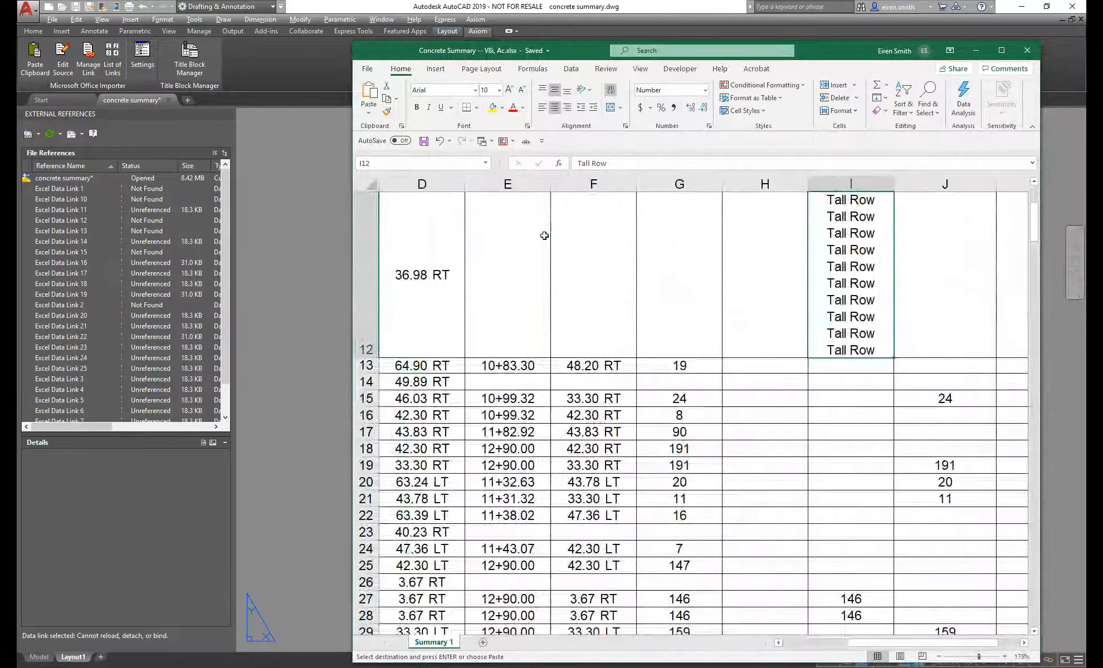
{"action": "scroll", "coordinate": [547, 238], "scroll_direction": "up", "scroll_amount": 3}
{"action": "scroll", "coordinate": [529, 246], "scroll_direction": "down", "scroll_amount": 2}
{"action": "left_click", "coordinate": [626, 263]}
{"action": "key", "text": "ctrl+a"}
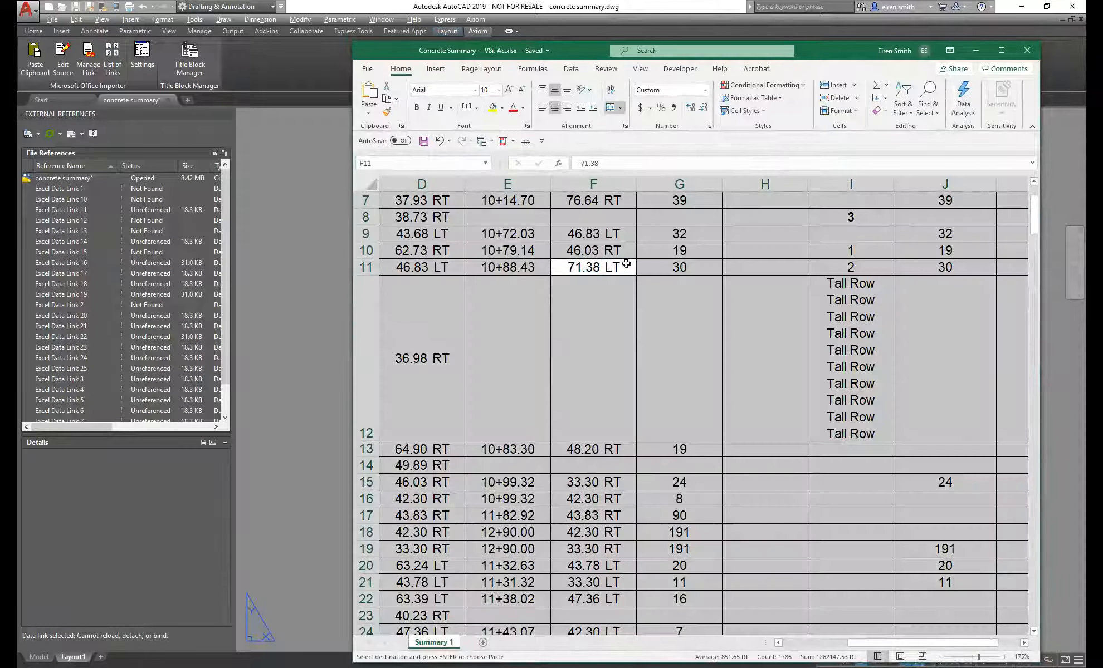
{"action": "scroll", "coordinate": [572, 222], "scroll_direction": "up", "scroll_amount": 2}
{"action": "scroll", "coordinate": [573, 223], "scroll_direction": "left", "scroll_amount": 2}
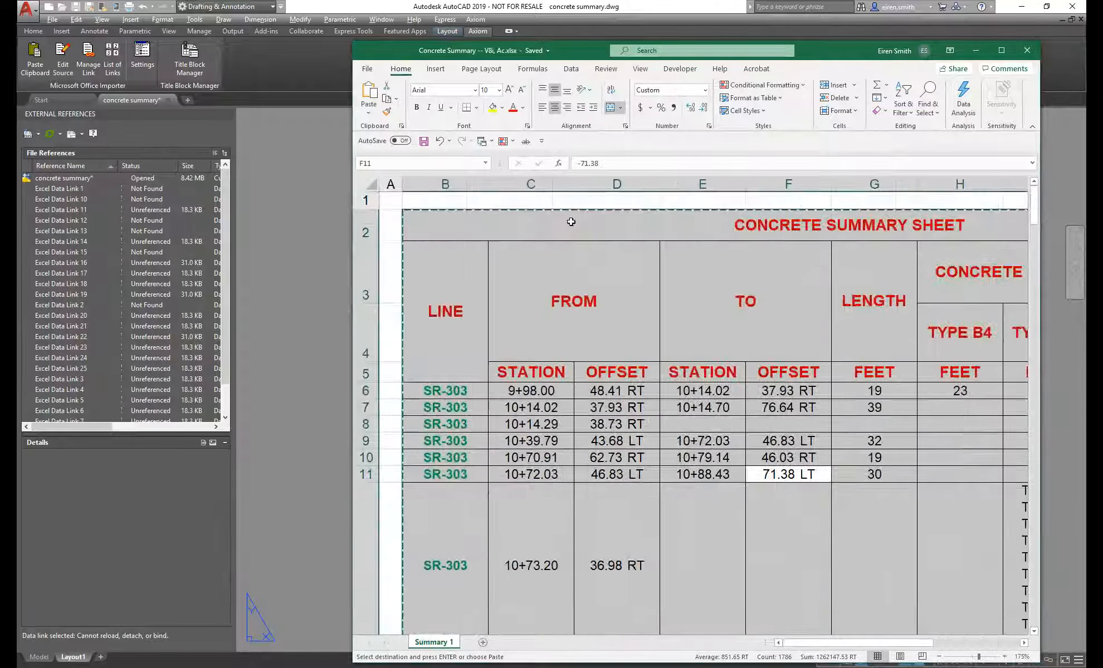
Maximize the Excel workbook, check the copied table range across all its columns and switch back to AutoCAD.
{"action": "scroll", "coordinate": [572, 223], "scroll_direction": "down", "scroll_amount": 3, "text": "ctrl"}
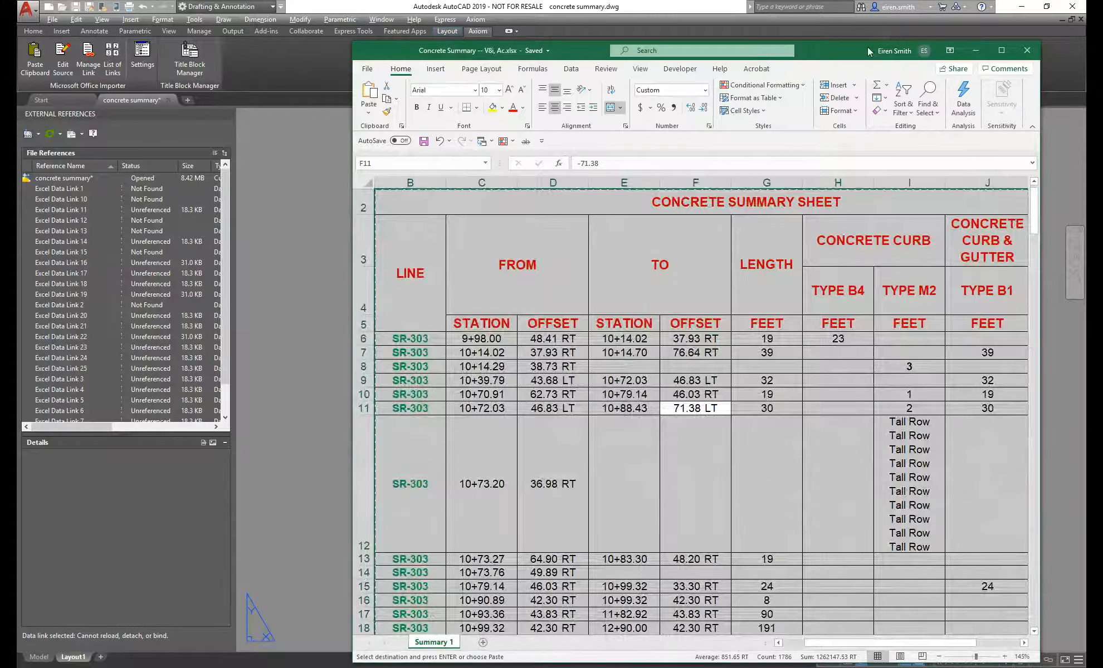
{"action": "double_click", "coordinate": [862, 51]}
{"action": "scroll", "coordinate": [175, 263], "scroll_direction": "up", "scroll_amount": 1}
{"action": "scroll", "coordinate": [169, 255], "scroll_direction": "left", "scroll_amount": 1}
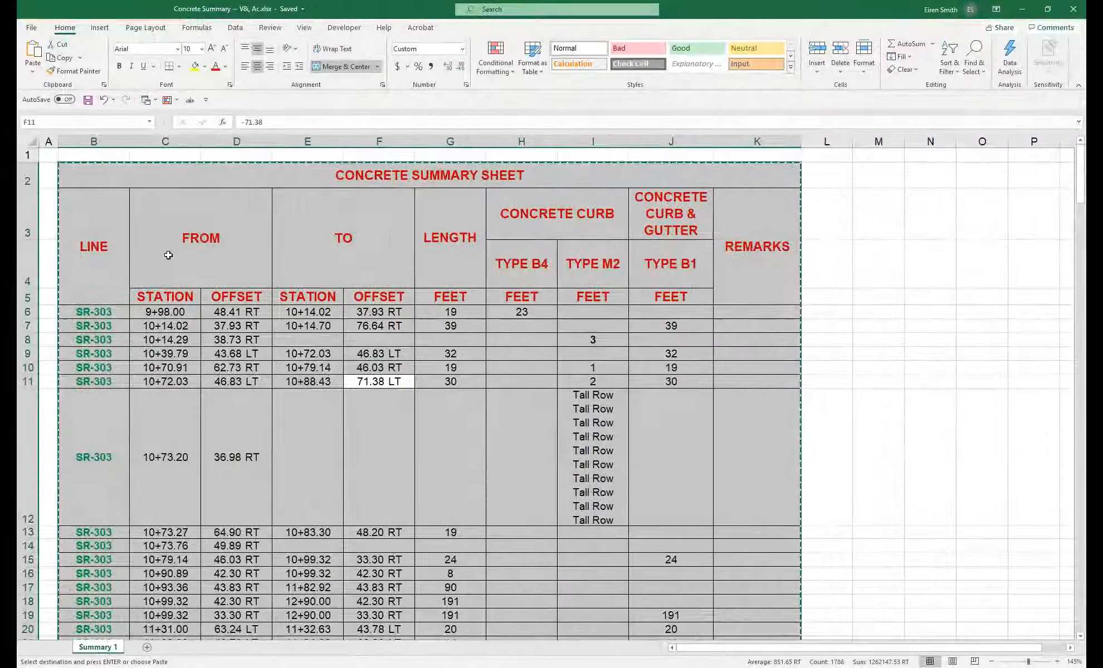
{"action": "key", "text": "alt+Tab"}
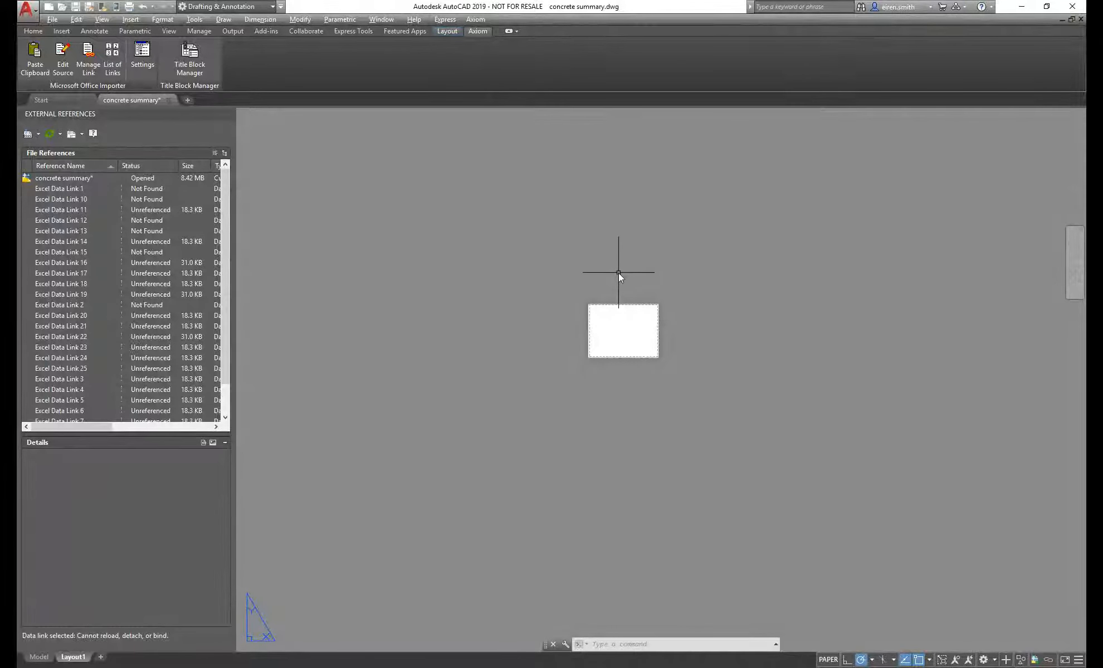
Paste the copied table beside the sheet in Layout1, accepting Arial, 11 point and 0.1528 text height for the OLE text size.
{"action": "key", "text": "ctrl+v"}
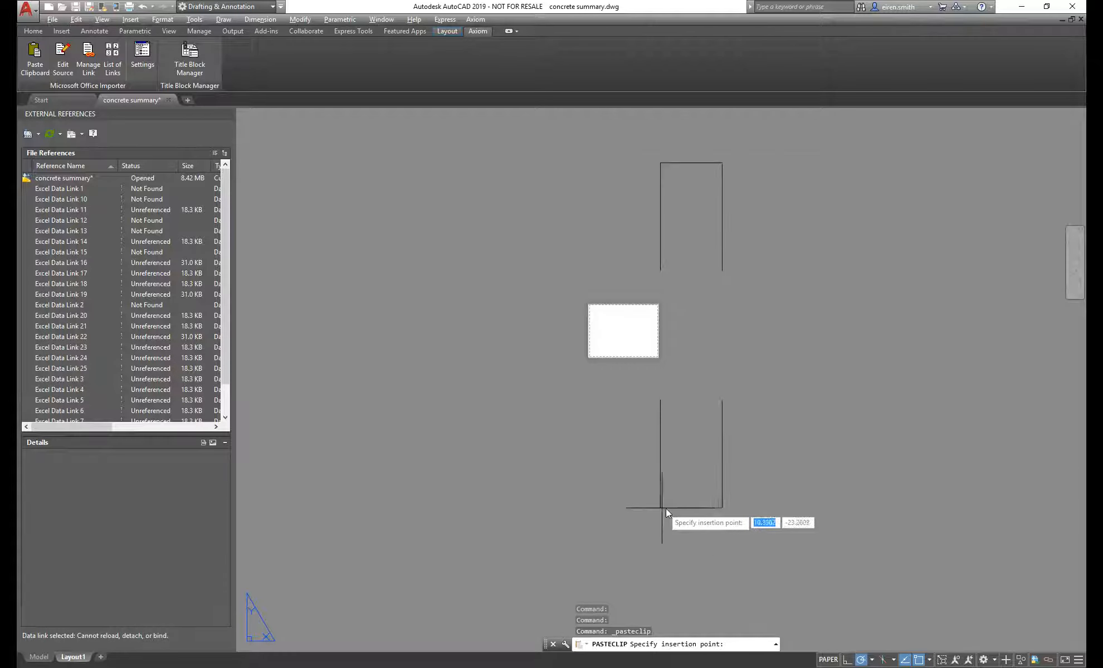
{"action": "left_click", "coordinate": [683, 508]}
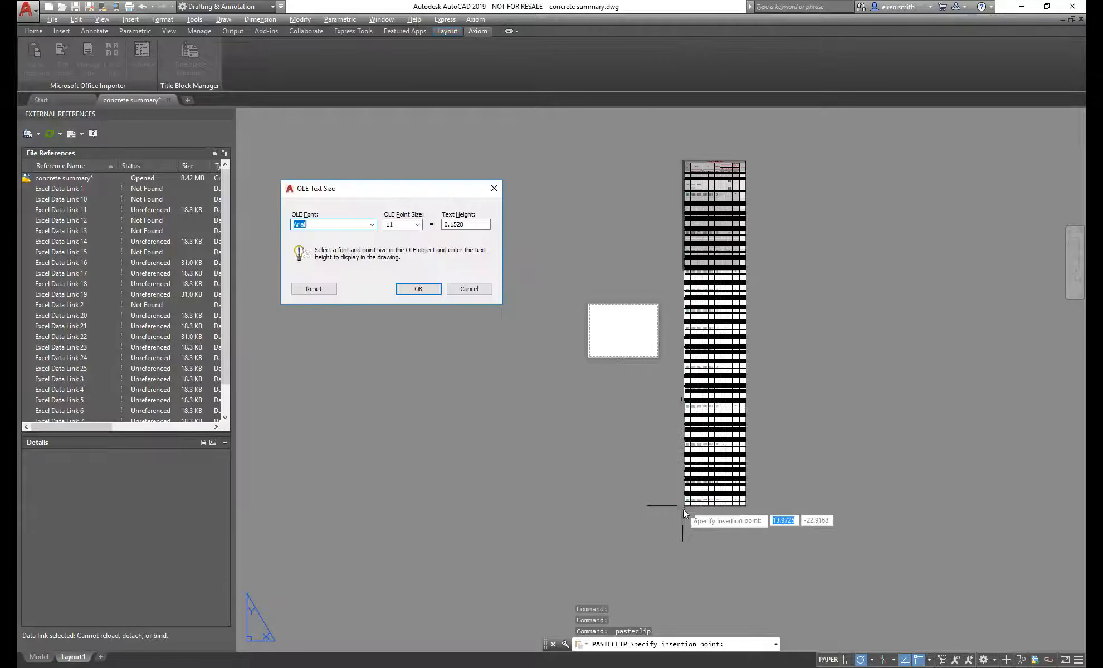
{"action": "mouse_move", "coordinate": [371, 192]}
{"action": "left_mouse_down"}
{"action": "mouse_move", "coordinate": [321, 166]}
{"action": "mouse_move", "coordinate": [371, 175]}
{"action": "left_mouse_up"}
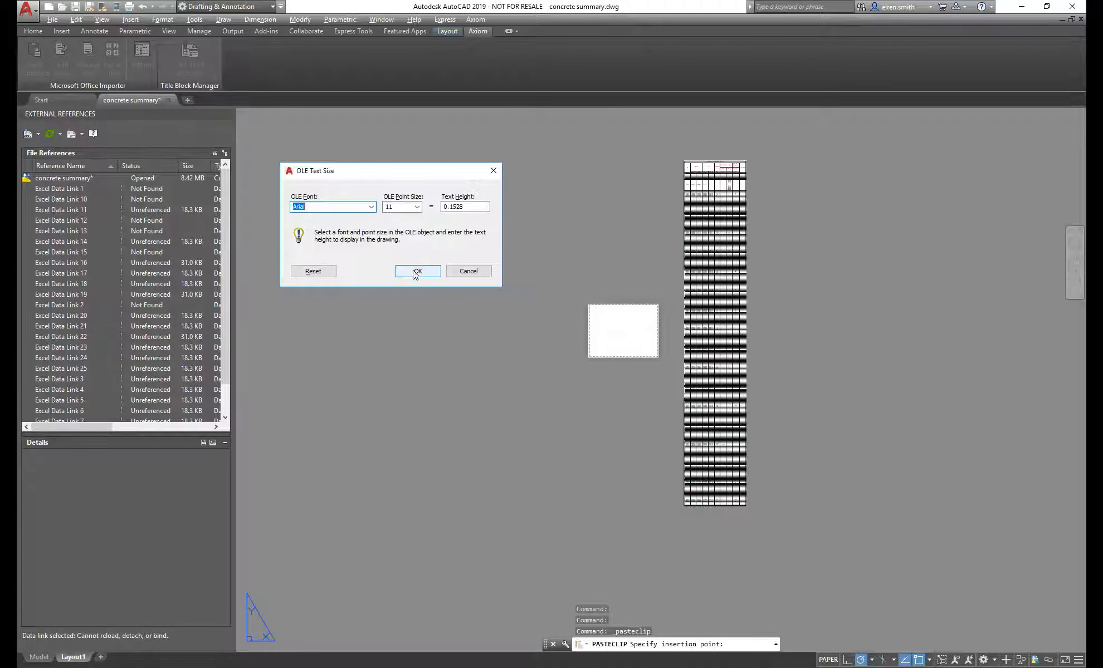
{"action": "left_click", "coordinate": [416, 206]}
{"action": "left_click", "coordinate": [440, 233]}
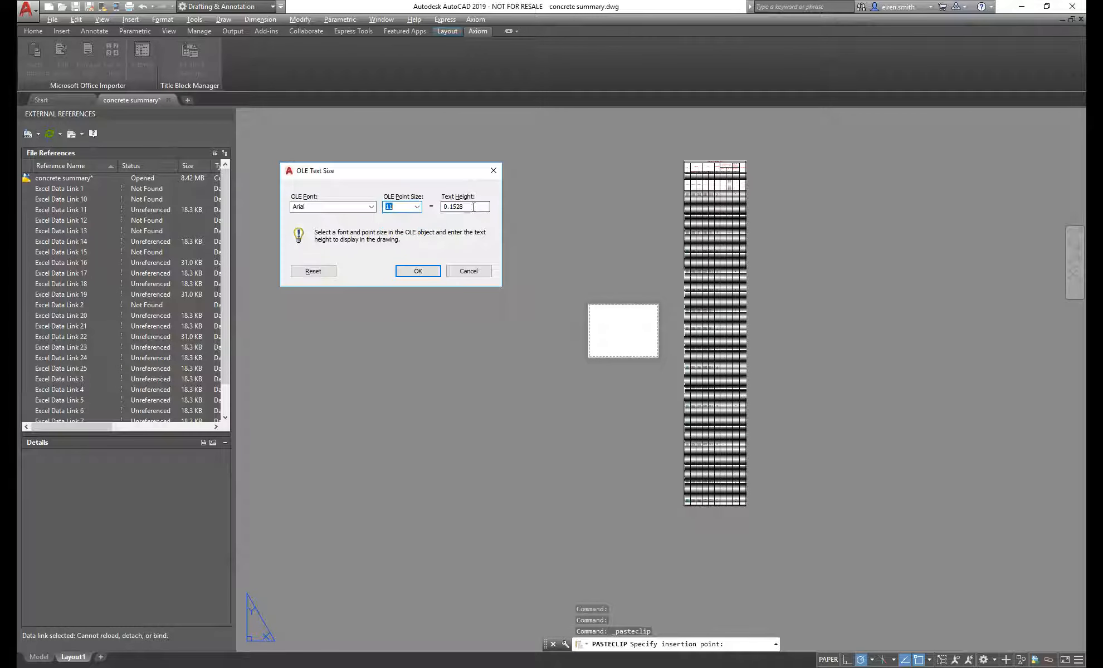
{"action": "left_click", "coordinate": [418, 270]}
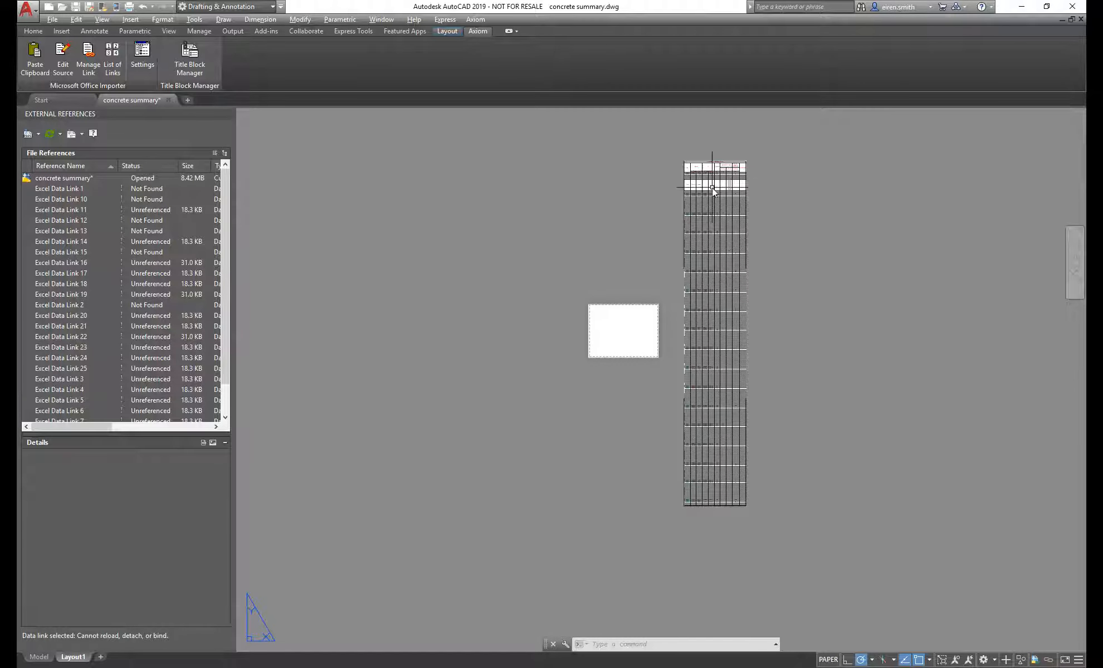
Examine the pasted OLE table in Layout1, checking its headings, tall row, text and overall length beside the sheet.
{"action": "scroll", "coordinate": [693, 161], "scroll_direction": "up", "scroll_amount": 8}
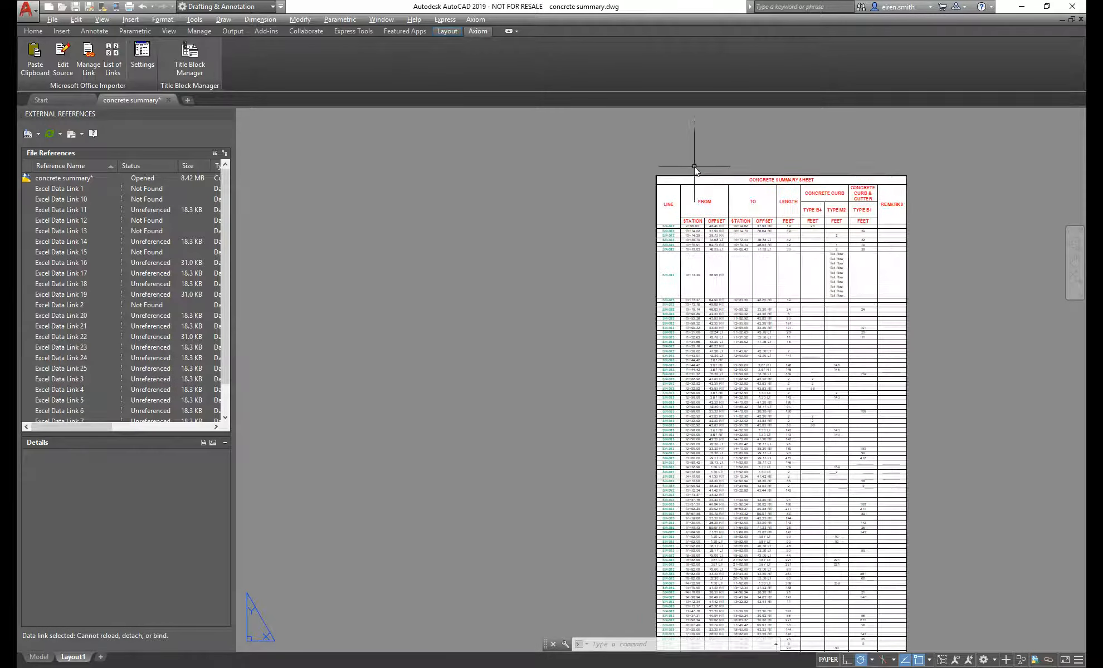
{"action": "middle_click_drag", "start_coordinate": [937, 231], "coordinate": [641, 193]}
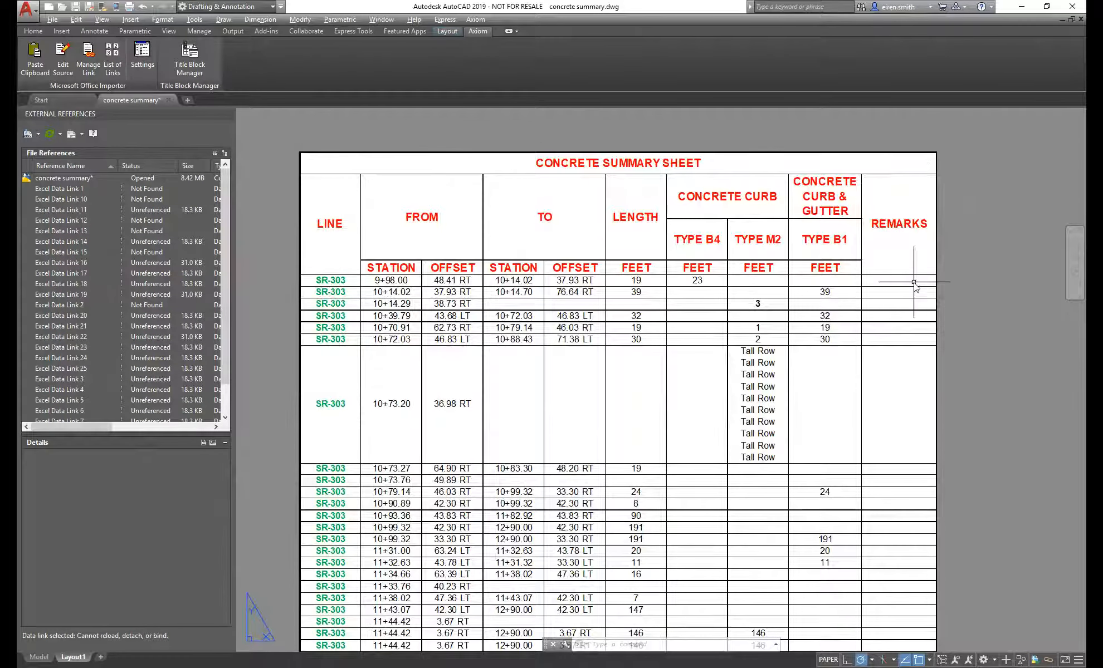
{"action": "scroll", "coordinate": [914, 282], "scroll_direction": "down", "scroll_amount": 4}
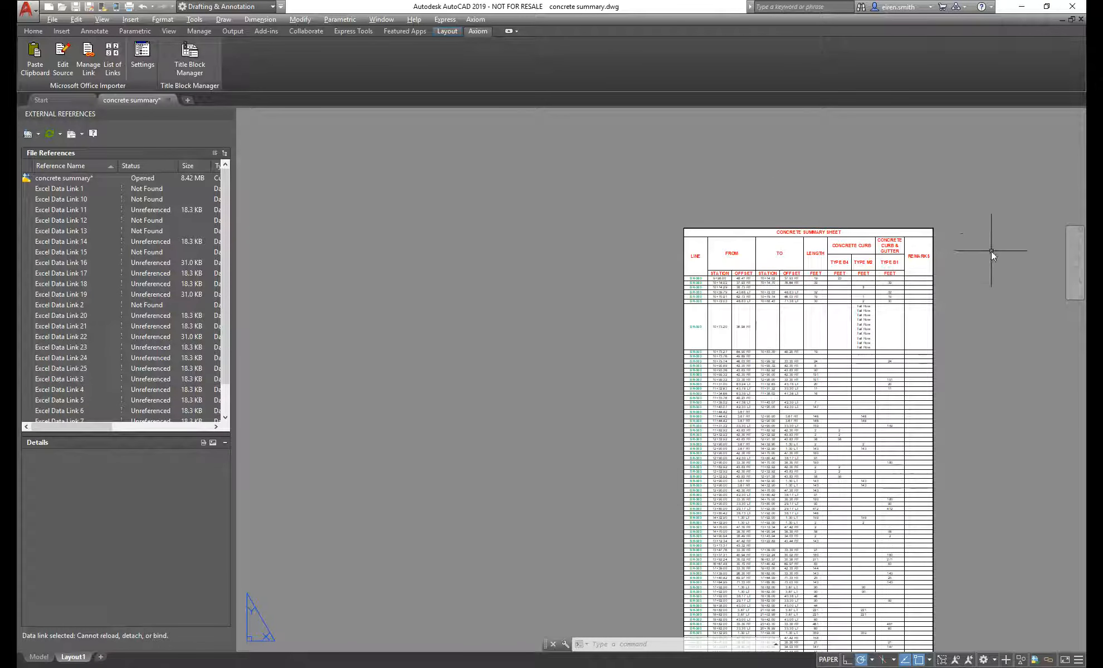
{"action": "scroll", "coordinate": [757, 295], "scroll_direction": "down", "scroll_amount": 2}
{"action": "middle_click_drag", "start_coordinate": [608, 410], "coordinate": [541, 225]}
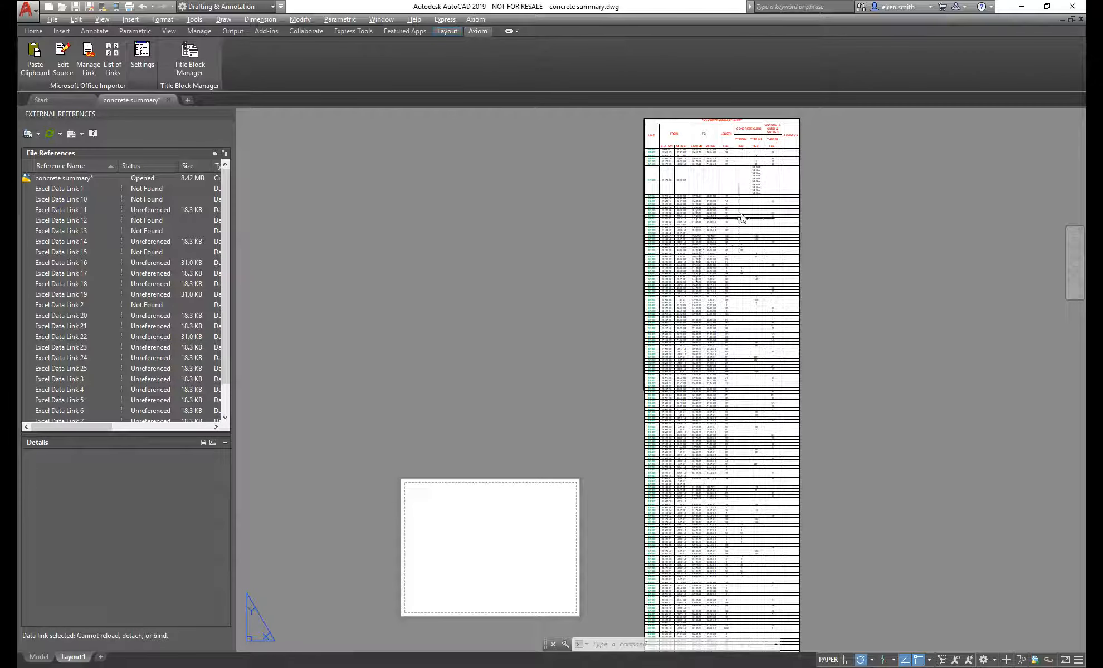
{"action": "scroll", "coordinate": [741, 271], "scroll_direction": "up", "scroll_amount": 4}
{"action": "scroll", "coordinate": [741, 271], "scroll_direction": "down", "scroll_amount": 4}
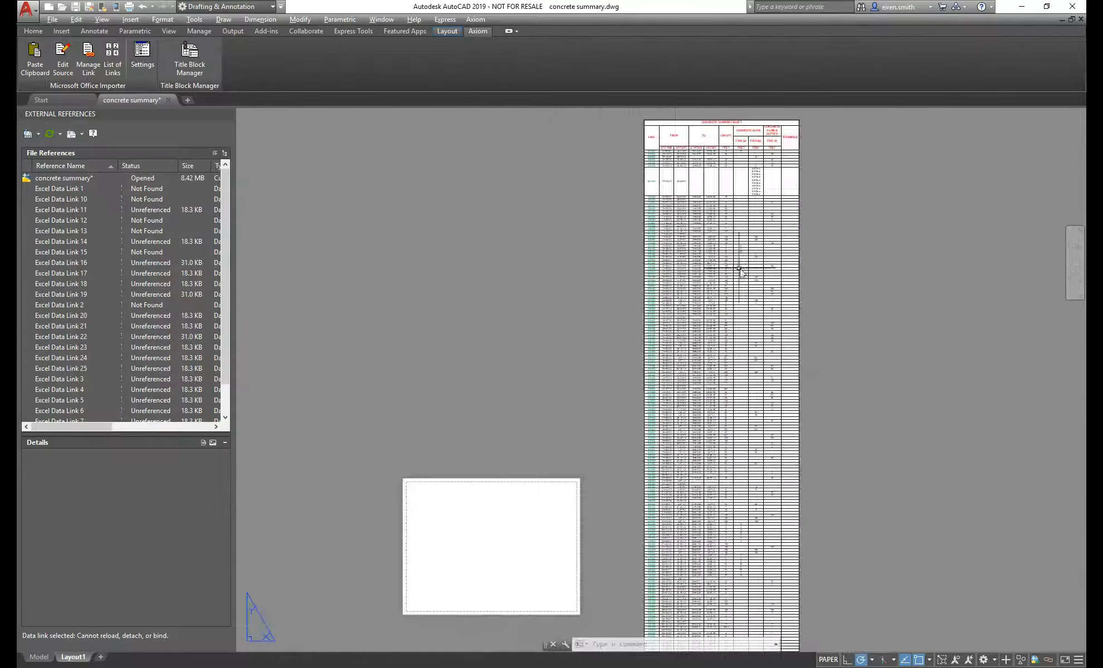
{"action": "scroll", "coordinate": [772, 126], "scroll_direction": "up", "scroll_amount": 2}
{"action": "scroll", "coordinate": [771, 126], "scroll_direction": "up", "scroll_amount": 4}
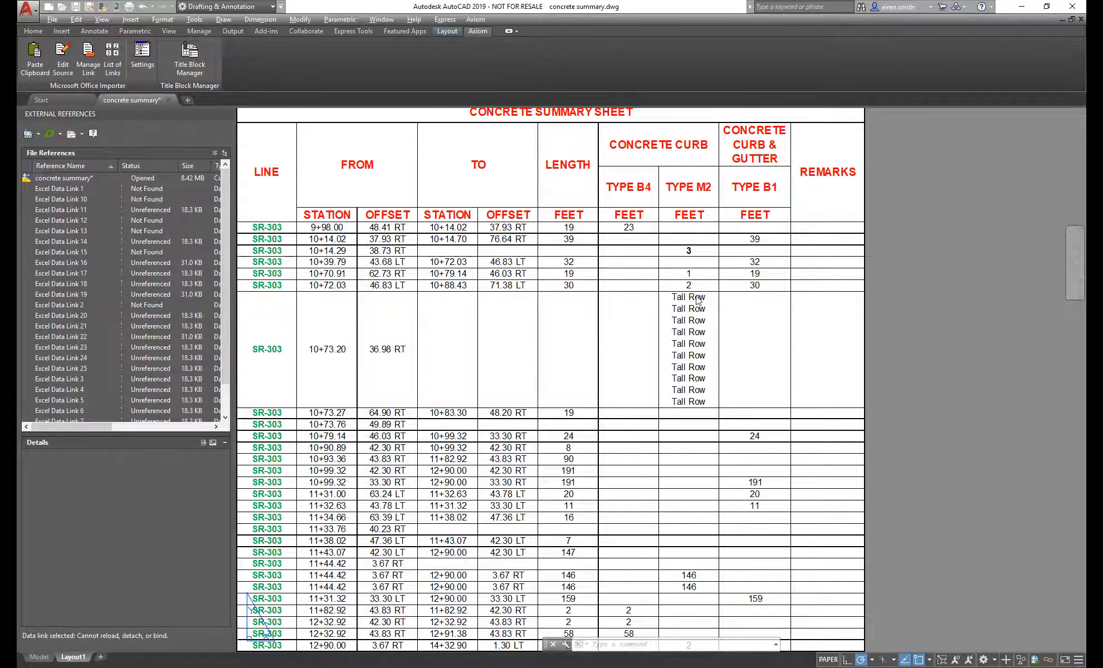
{"action": "scroll", "coordinate": [702, 296], "scroll_direction": "down", "scroll_amount": 2}
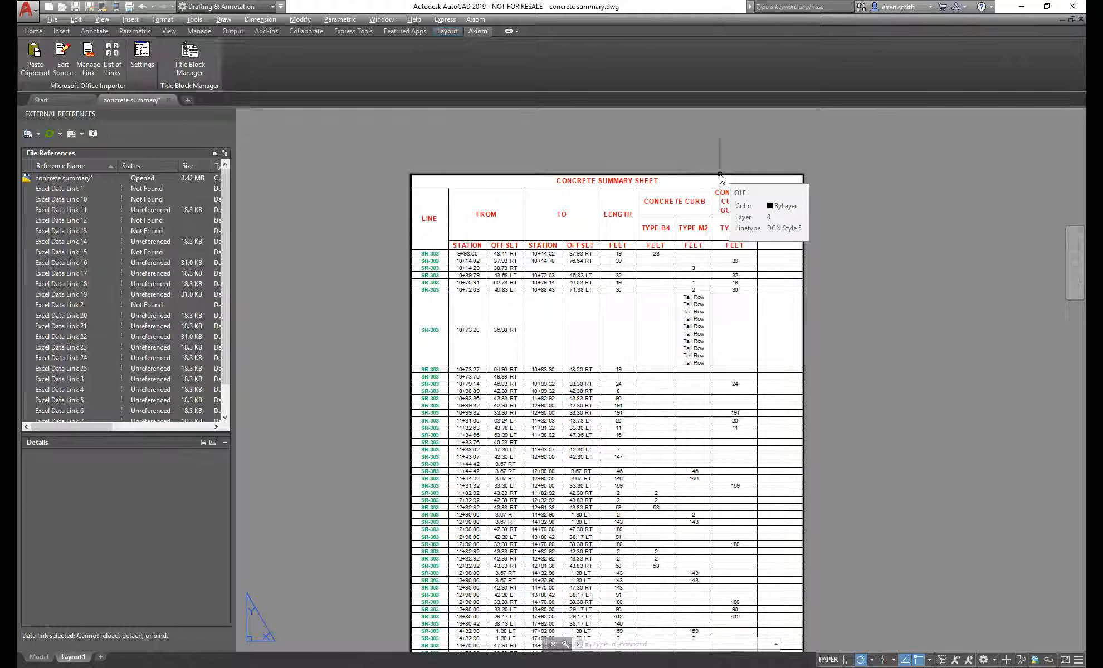
View the pasted OLE table's properties, and open its embedded worksheet in Excel to inspect the rows.
{"action": "double_click", "coordinate": [720, 177]}
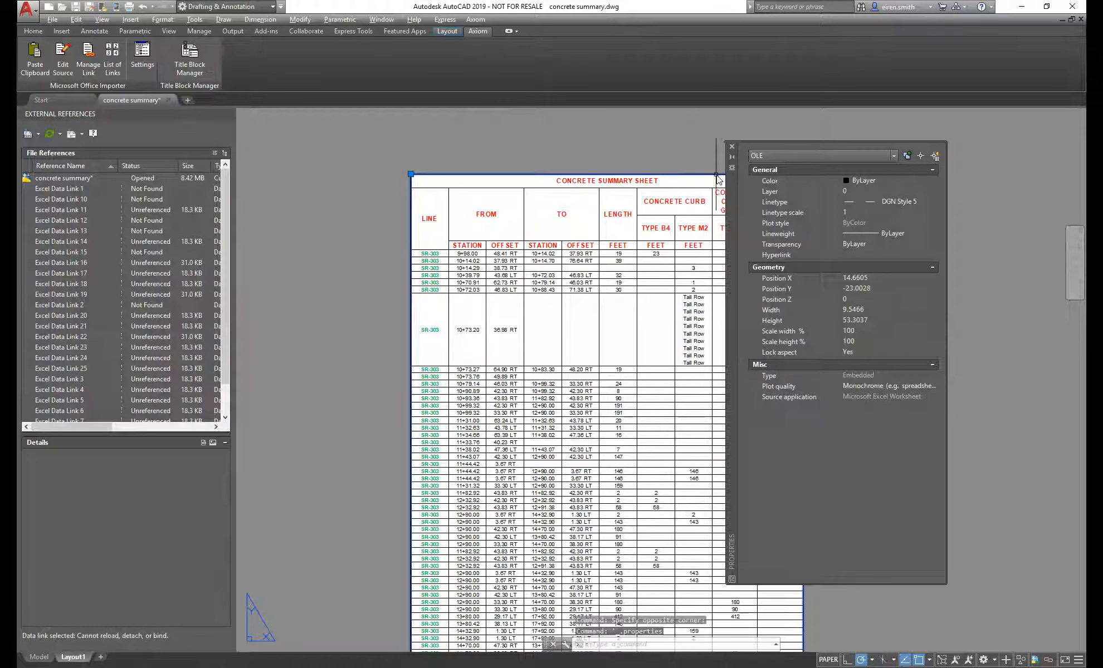
{"action": "left_click", "coordinate": [732, 146]}
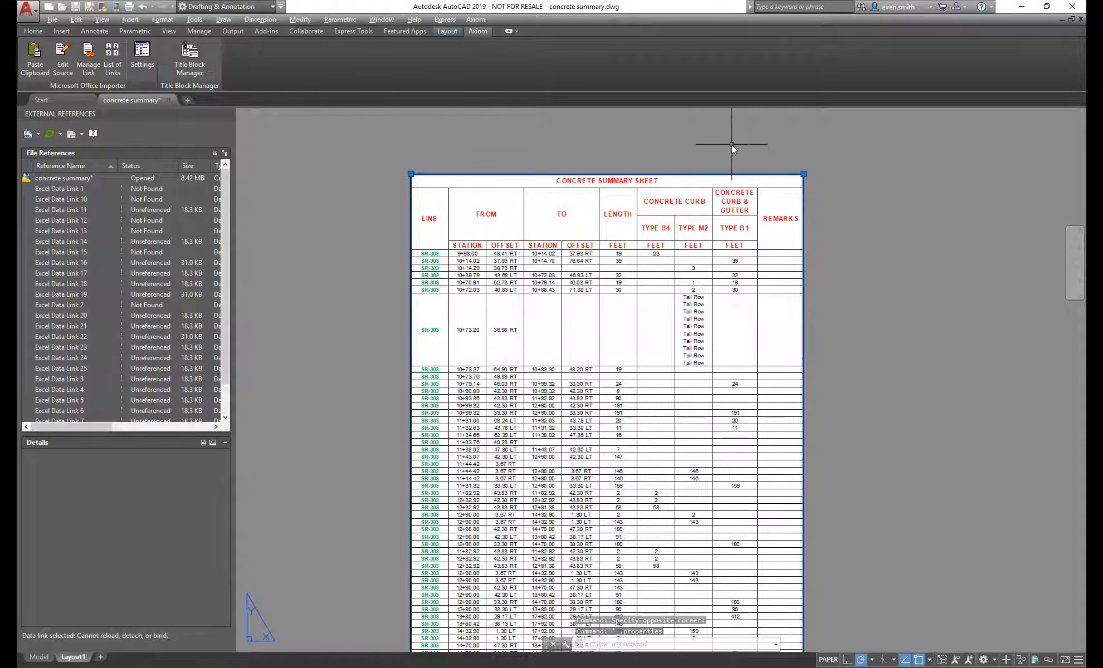
{"action": "double_click", "coordinate": [728, 176]}
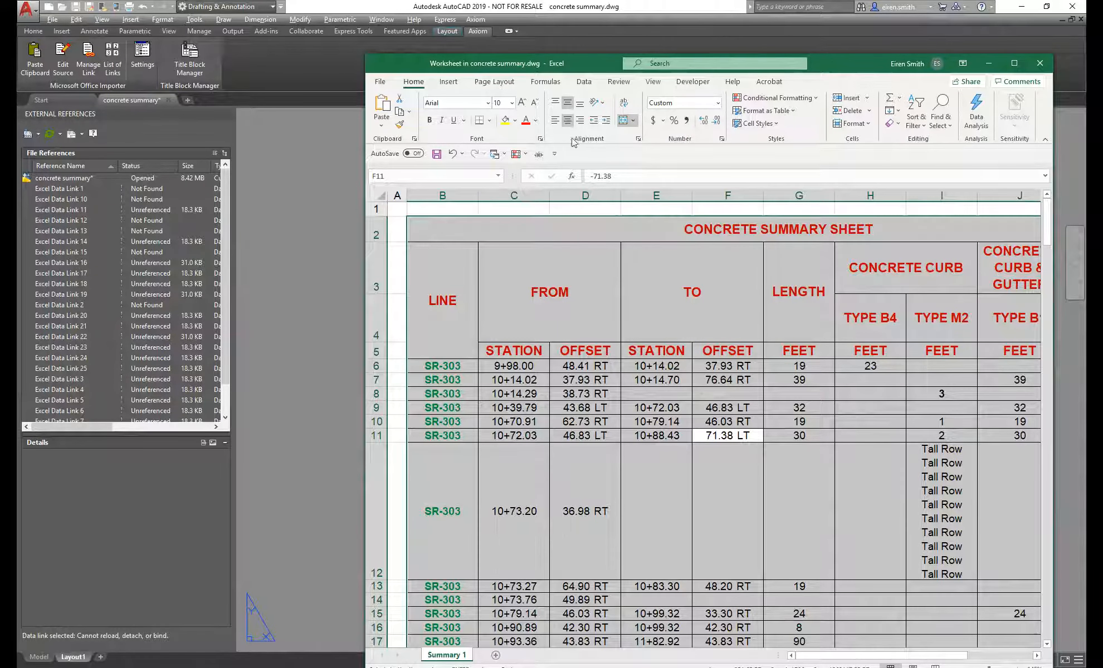
{"action": "left_click_drag", "start_coordinate": [595, 69], "coordinate": [511, 78]}
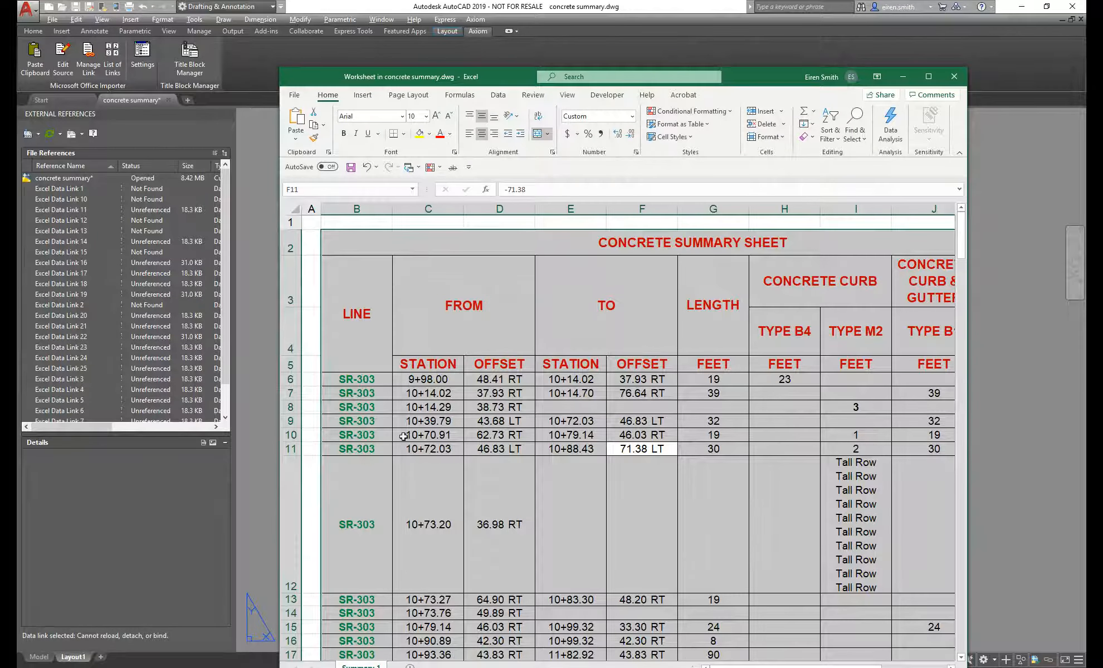
{"action": "scroll", "coordinate": [412, 424], "scroll_direction": "down", "scroll_amount": 2}
{"action": "left_click_drag", "start_coordinate": [521, 81], "coordinate": [533, 65]}
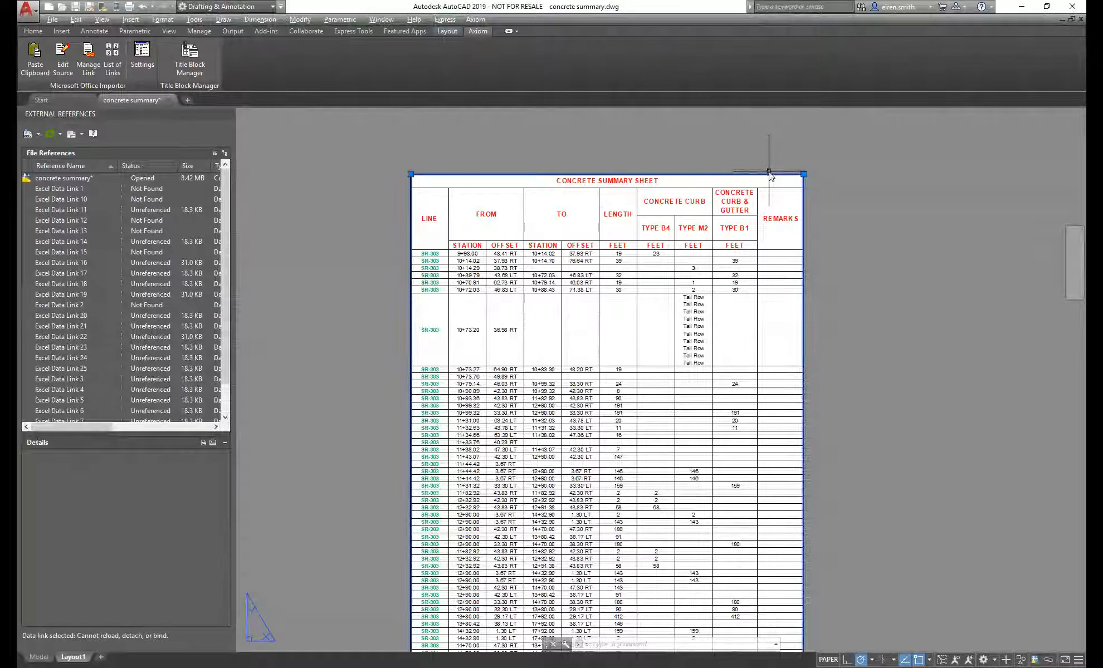
Reopen the embedded worksheet from the OLE table's upper border and close it again.
{"action": "left_click", "coordinate": [769, 172]}
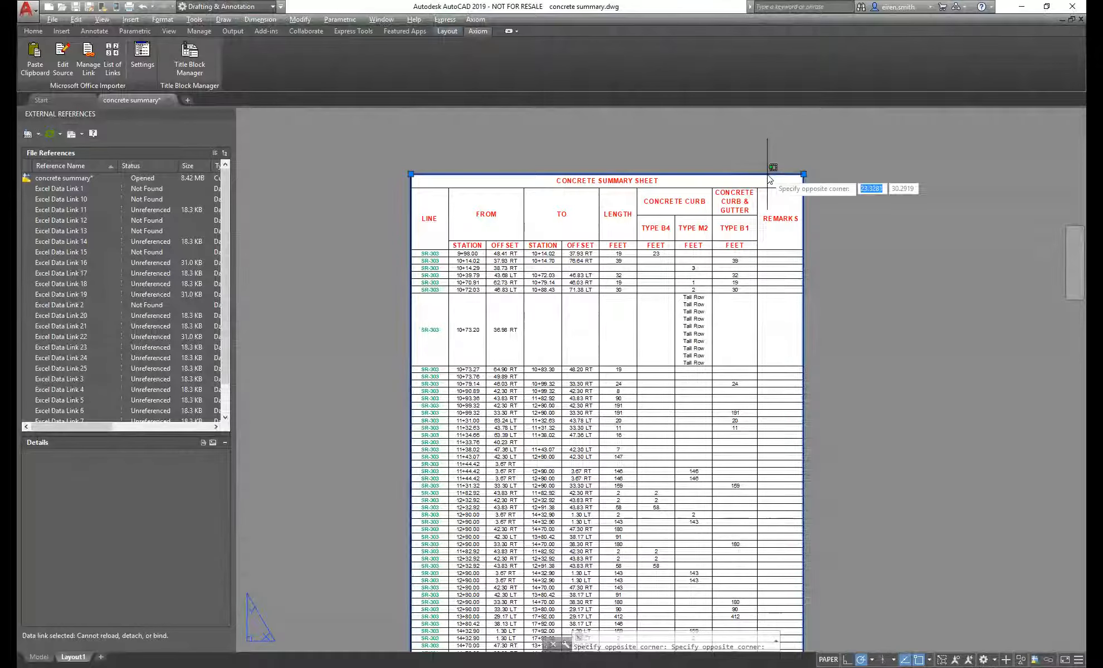
{"action": "double_click", "coordinate": [767, 174]}
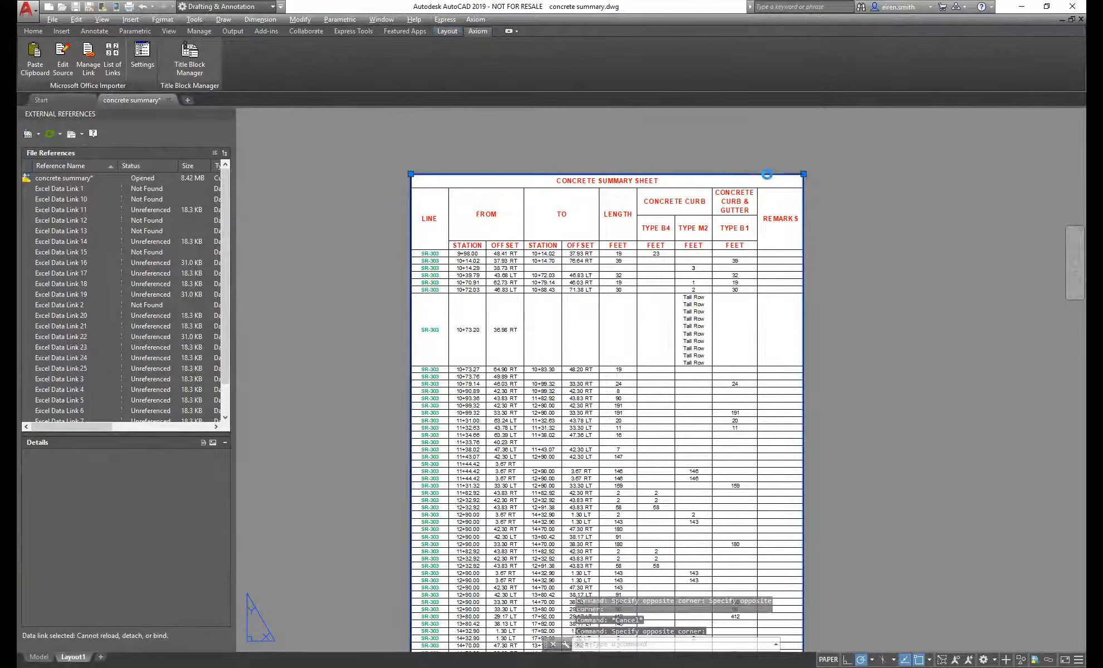
{"action": "left_click", "coordinate": [1039, 63]}
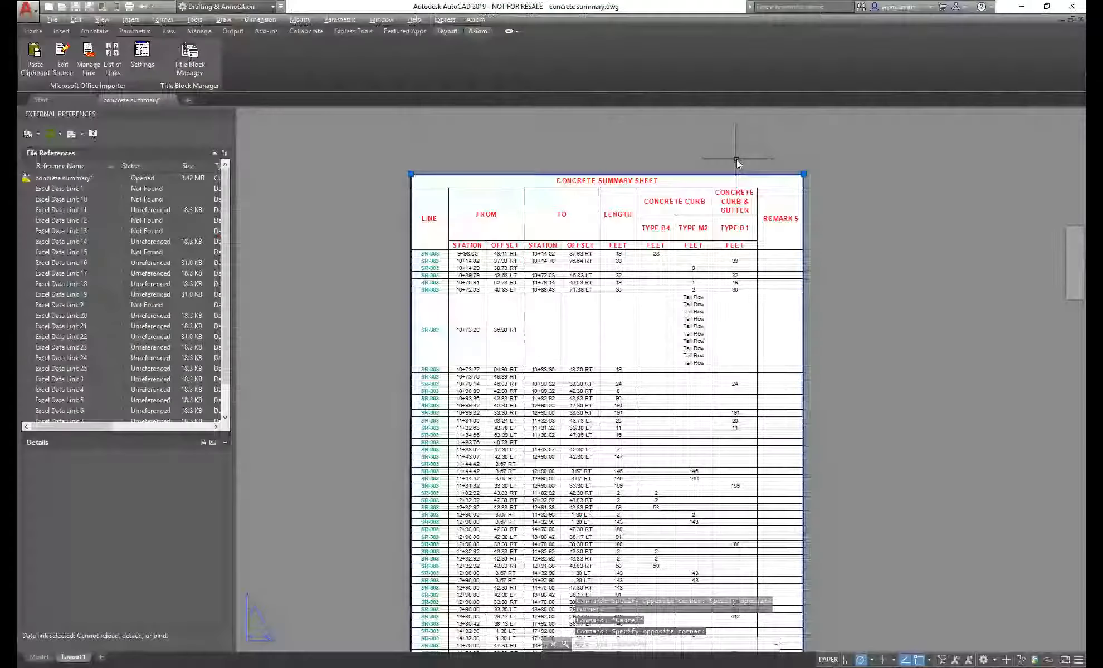
{"action": "double_click", "coordinate": [748, 175]}
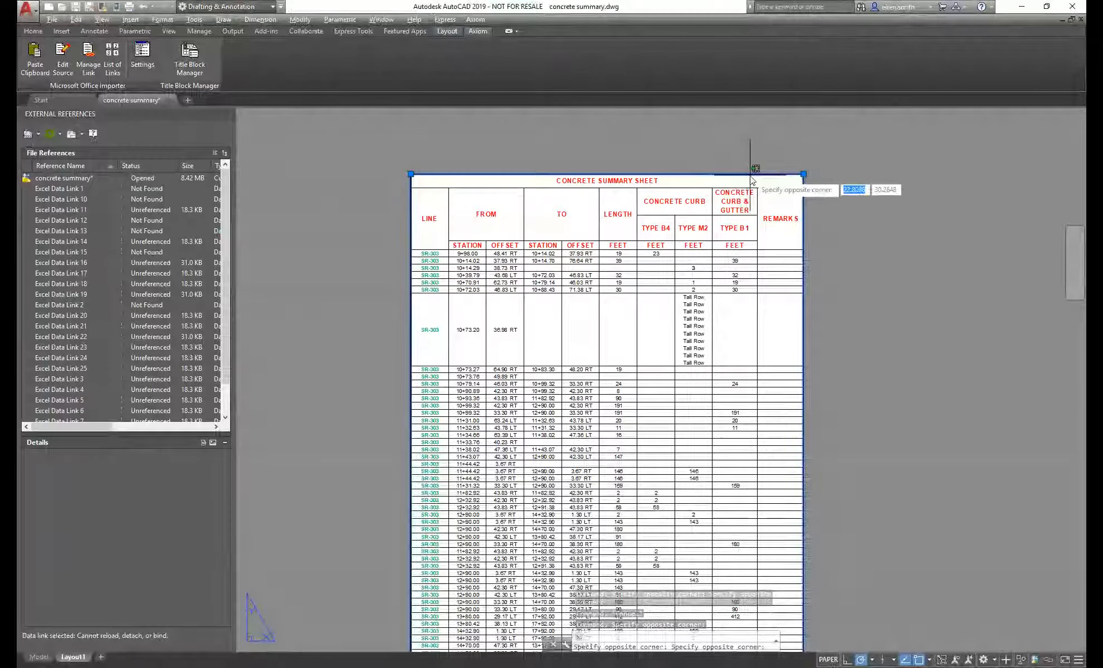
{"action": "left_click", "coordinate": [753, 175]}
{"action": "double_click", "coordinate": [750, 175]}
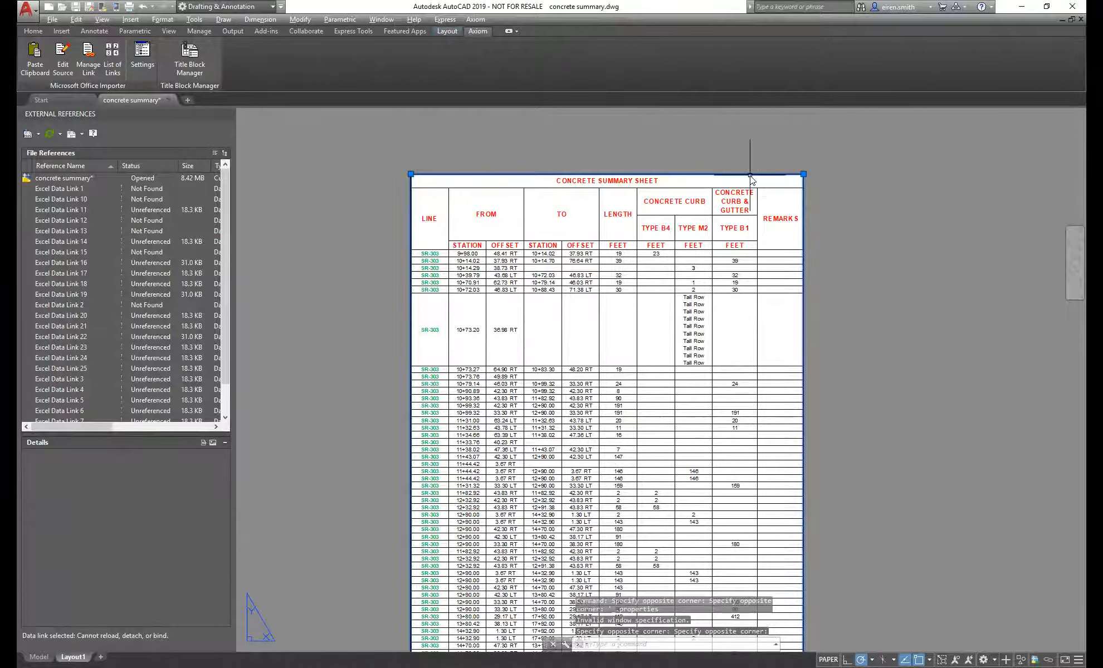
{"action": "double_click", "coordinate": [750, 177]}
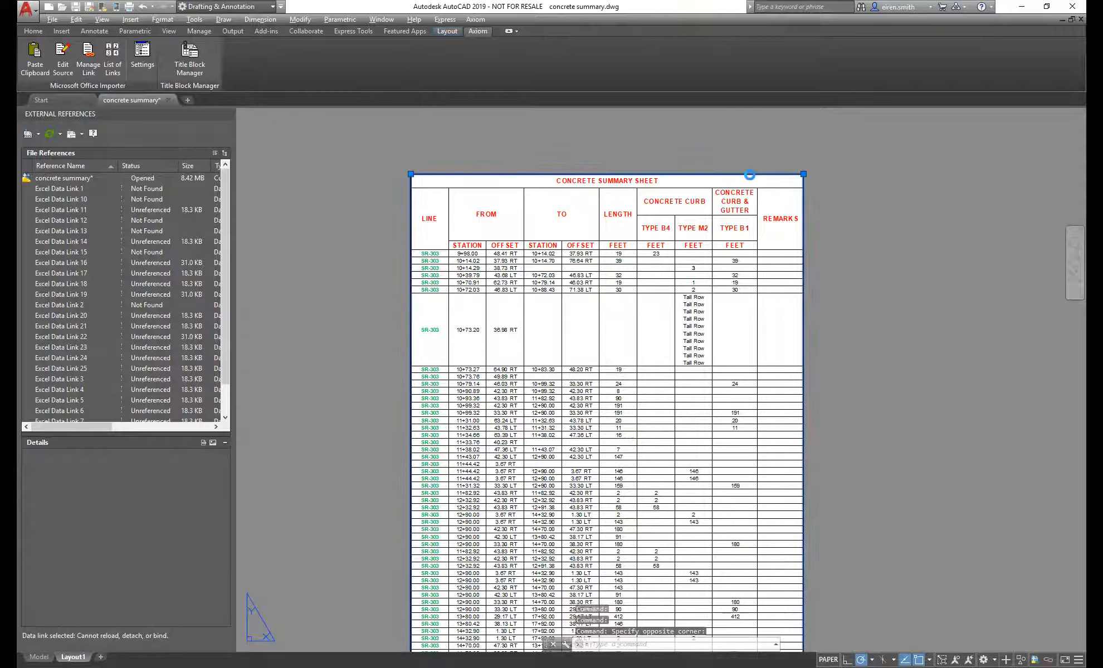
{"action": "left_click", "coordinate": [1039, 63]}
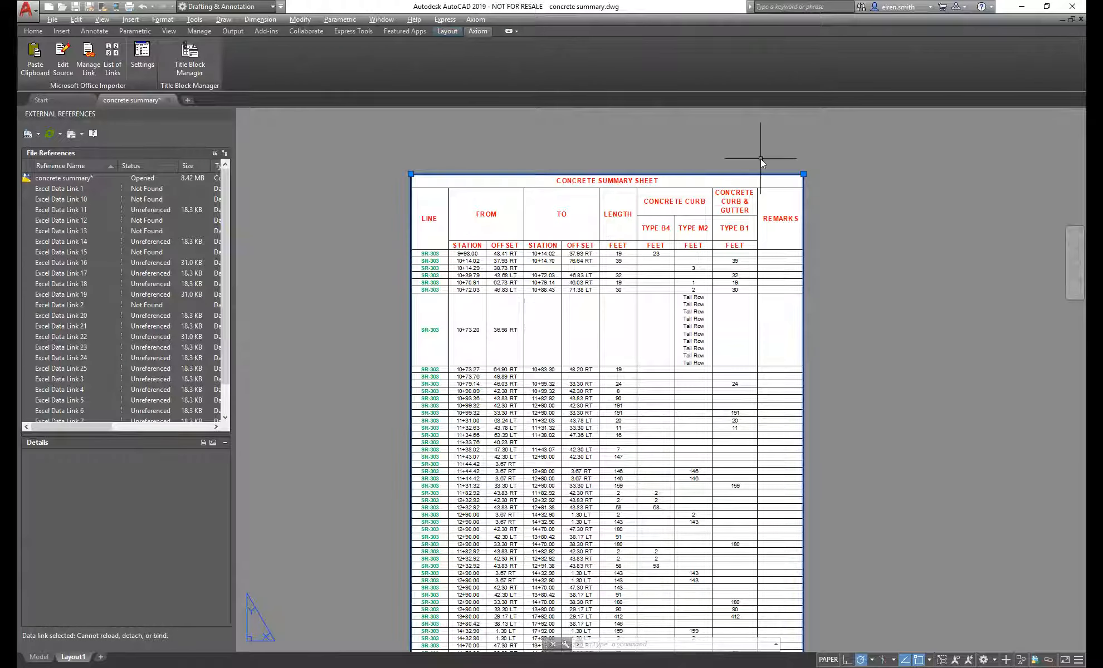
Open the OLE table's embedded worksheet from its side border, review the rows below the tall row and close it.
{"action": "double_click", "coordinate": [802, 221]}
{"action": "key", "text": "Escape"}
{"action": "double_click", "coordinate": [802, 222]}
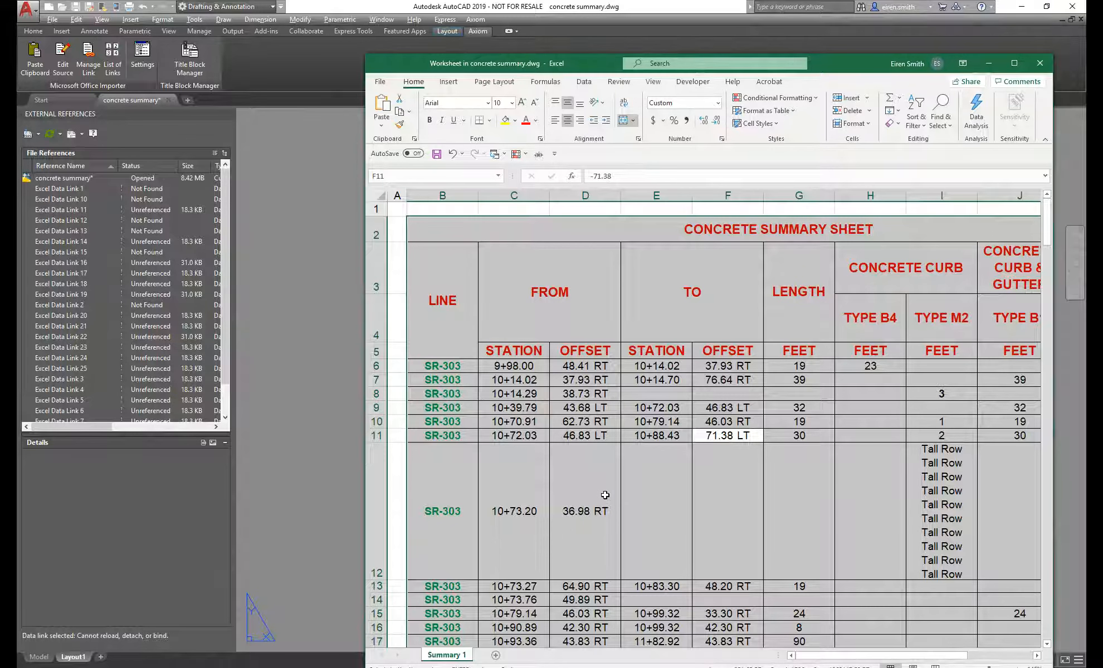
{"action": "scroll", "coordinate": [566, 427], "scroll_direction": "down", "scroll_amount": 3}
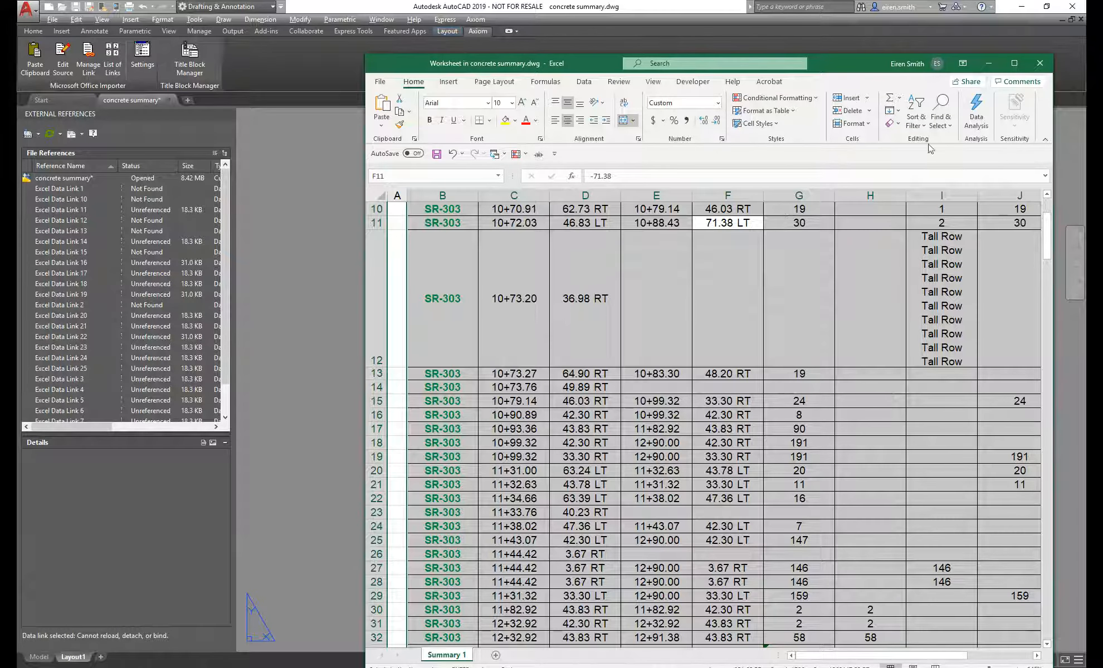
{"action": "left_click", "coordinate": [1042, 65]}
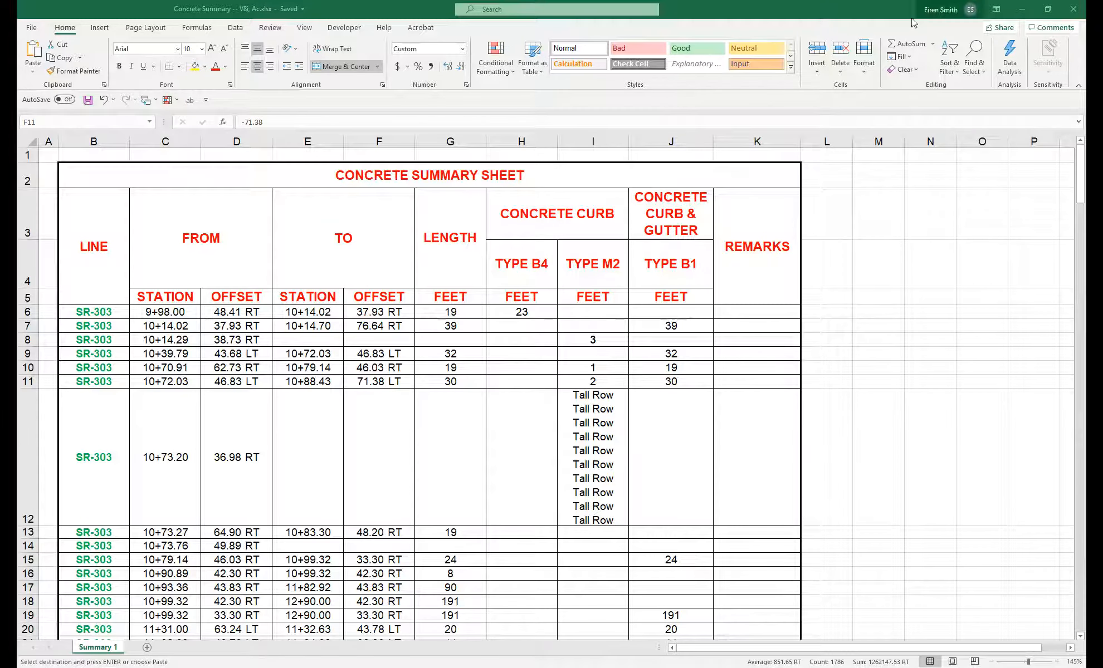
Restore the source workbook to a smaller window and make room beside the Layout1 sheet in AutoCAD.
{"action": "double_click", "coordinate": [352, 10]}
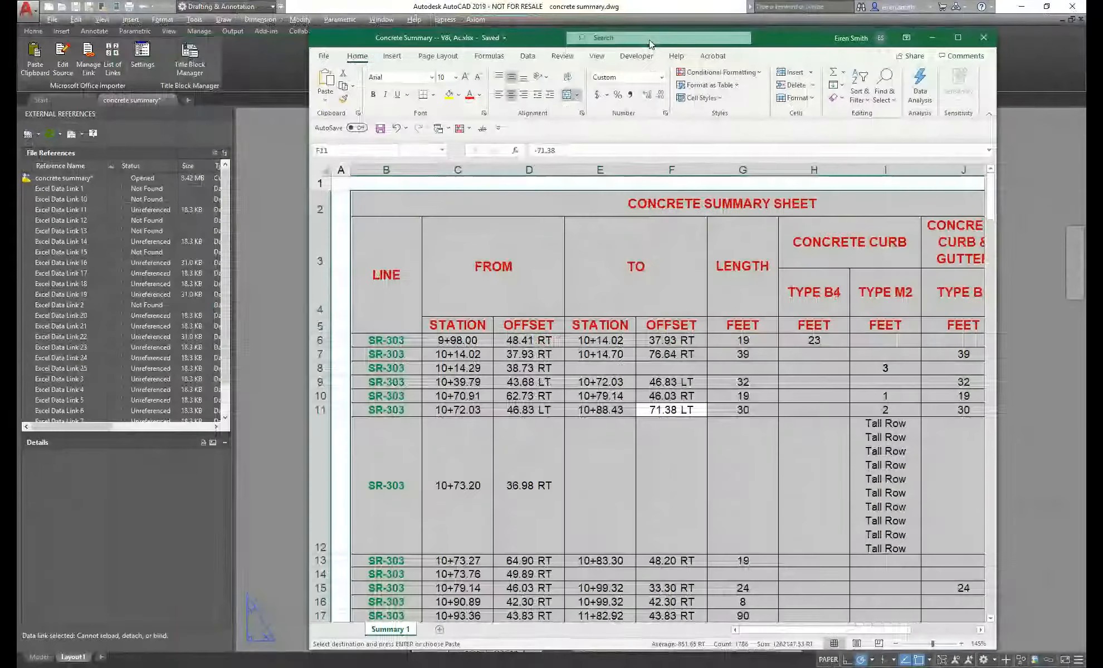
{"action": "left_click", "coordinate": [270, 129]}
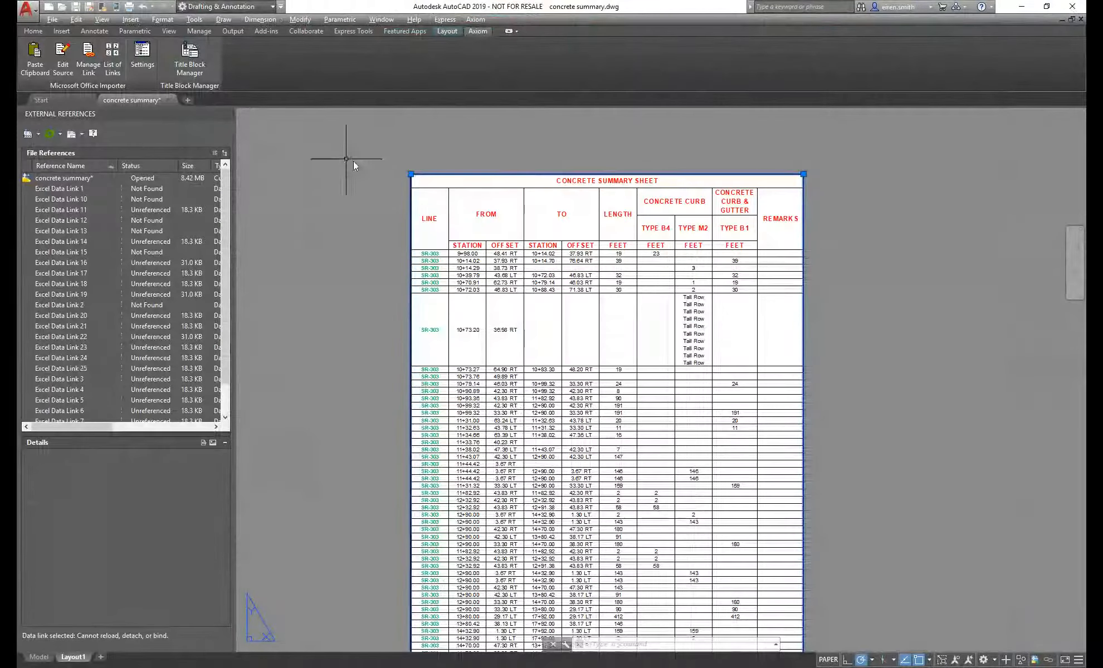
{"action": "scroll", "coordinate": [675, 198], "scroll_direction": "down", "scroll_amount": 6}
{"action": "scroll", "coordinate": [569, 297], "scroll_direction": "down", "scroll_amount": 2}
{"action": "middle_click_drag", "start_coordinate": [569, 297], "coordinate": [742, 235]}
{"action": "scroll", "coordinate": [742, 236], "scroll_direction": "up", "scroll_amount": 2}
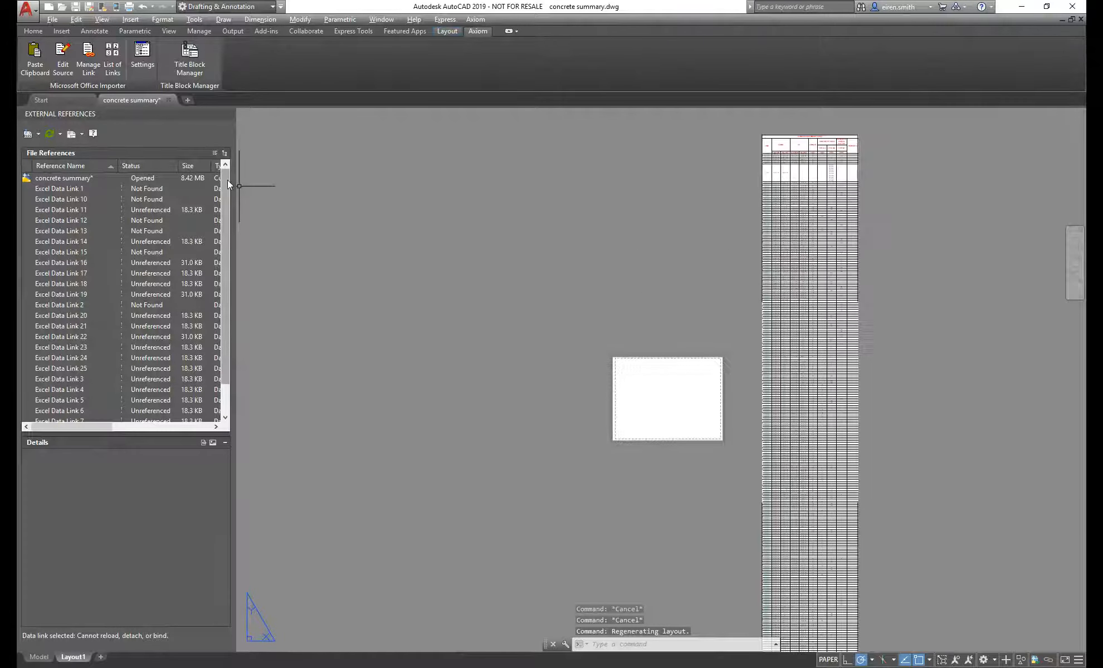
Copy the concrete summary table from Excel again and open Paste Special for it in AutoCAD.
{"action": "key", "text": "alt+Tab"}
{"action": "key", "text": "ctrl+c"}
{"action": "key", "text": "alt+Tab"}
{"action": "left_click", "coordinate": [77, 20]}
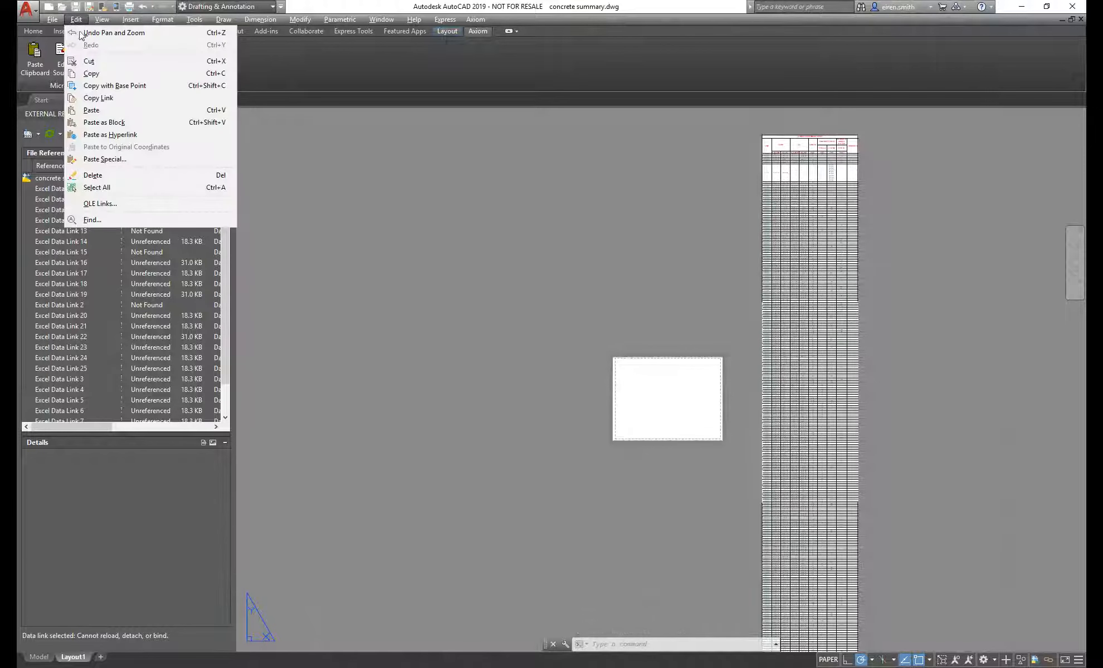
{"action": "left_click", "coordinate": [125, 162]}
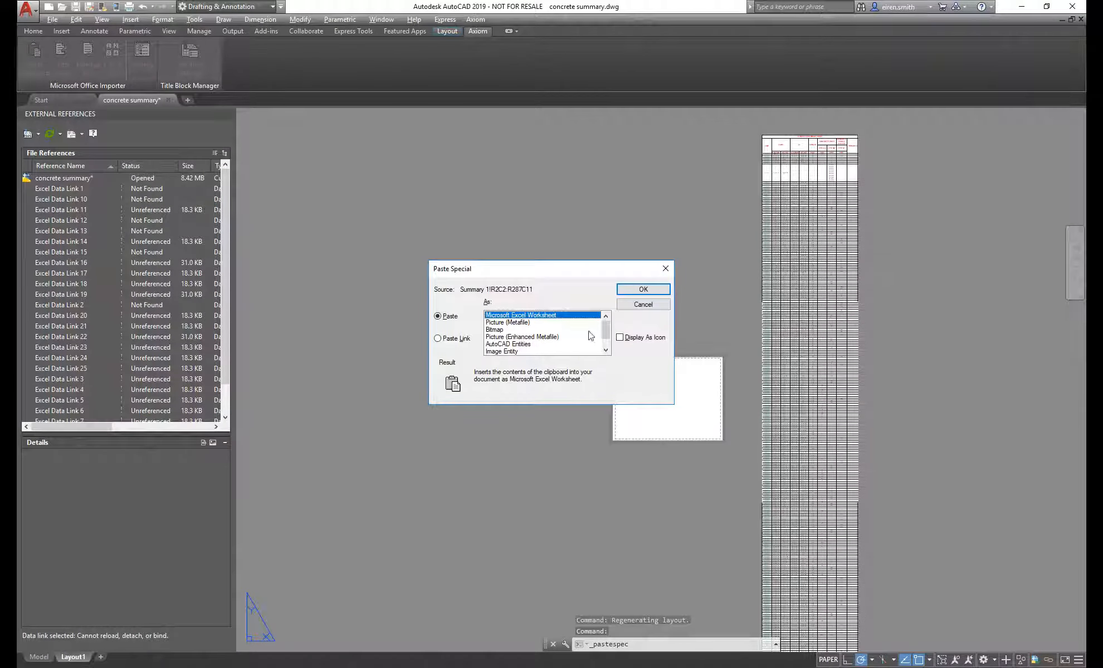
Compare the formats offered for Paste and for Paste Link, including AutoCAD Entities and Microsoft Excel Worksheet.
{"action": "mouse_move", "coordinate": [605, 333]}
{"action": "left_mouse_down"}
{"action": "mouse_move", "coordinate": [607, 351]}
{"action": "mouse_move", "coordinate": [605, 330]}
{"action": "left_mouse_up"}
{"action": "left_click", "coordinate": [451, 340]}
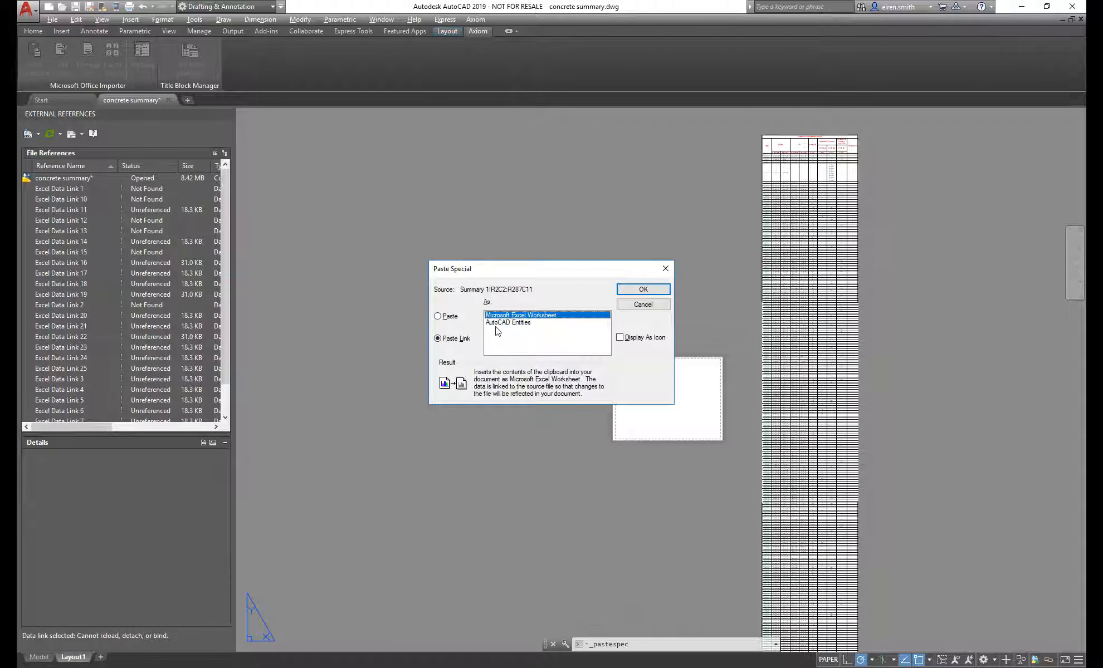
{"action": "left_click", "coordinate": [451, 316]}
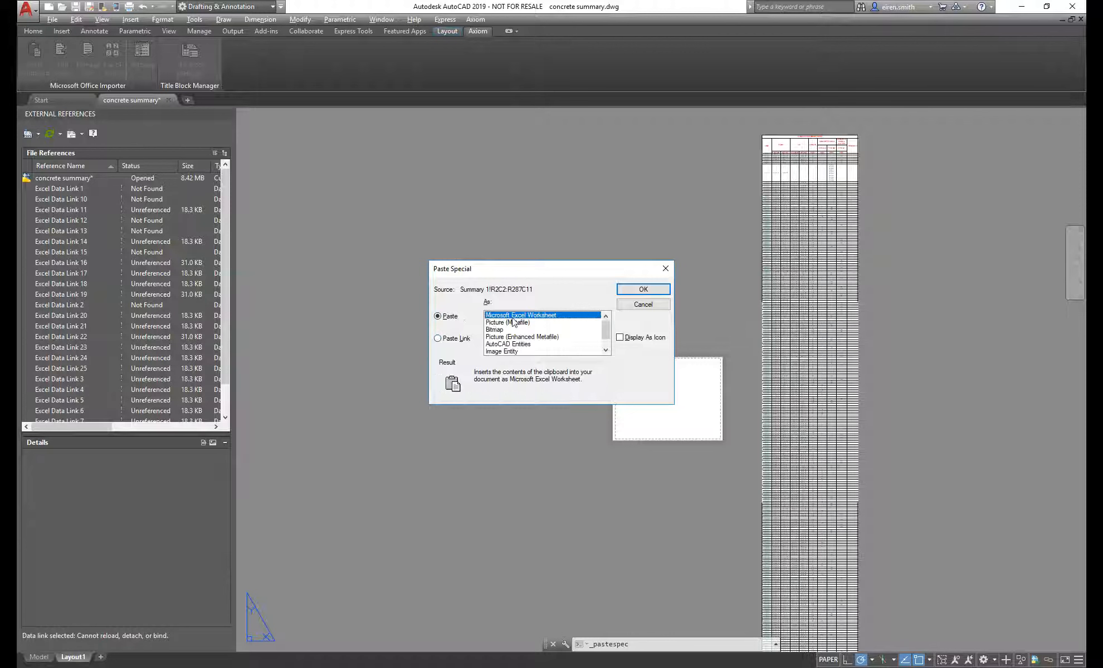
{"action": "left_click", "coordinate": [460, 340]}
{"action": "left_click", "coordinate": [459, 318]}
{"action": "left_click", "coordinate": [458, 341]}
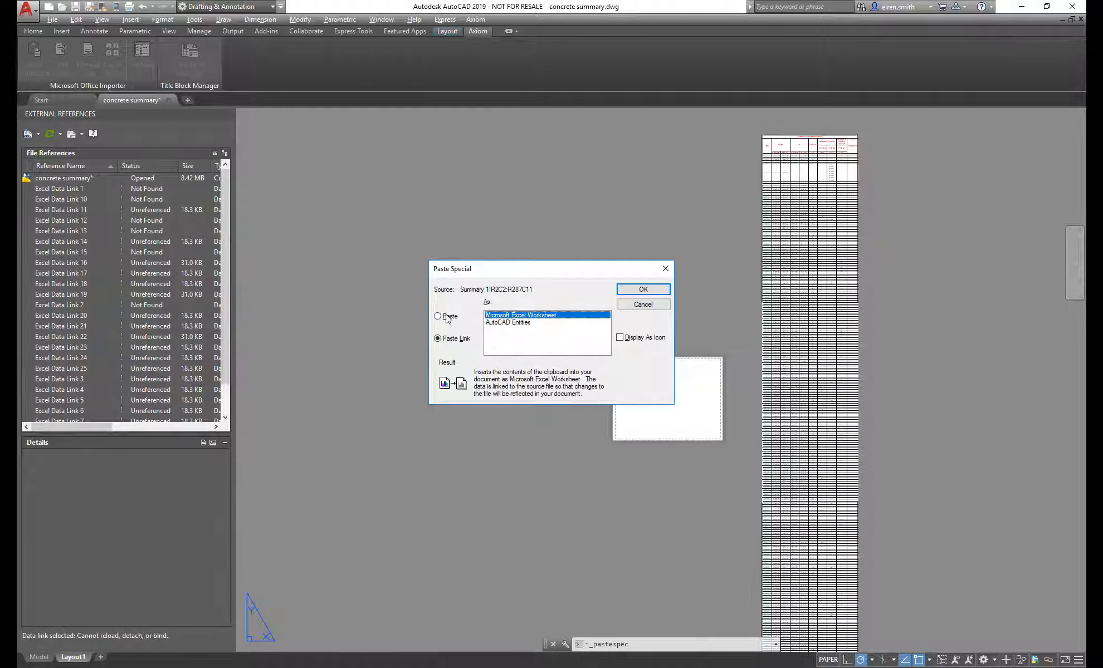
{"action": "left_click", "coordinate": [449, 318]}
{"action": "left_click", "coordinate": [508, 344]}
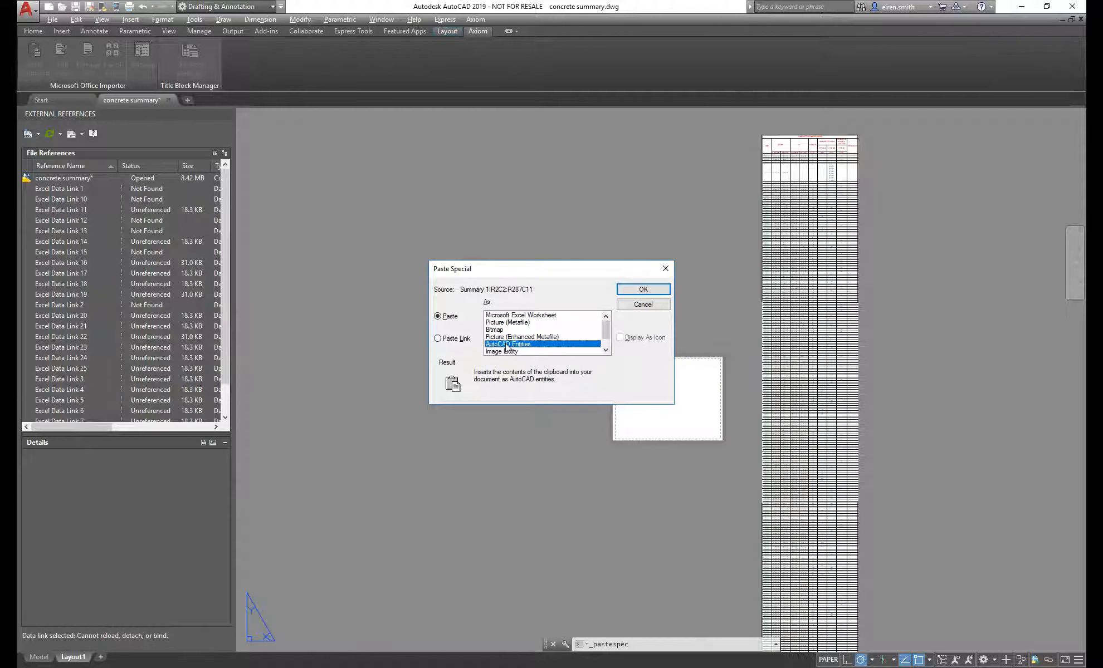
{"action": "left_click", "coordinate": [504, 316]}
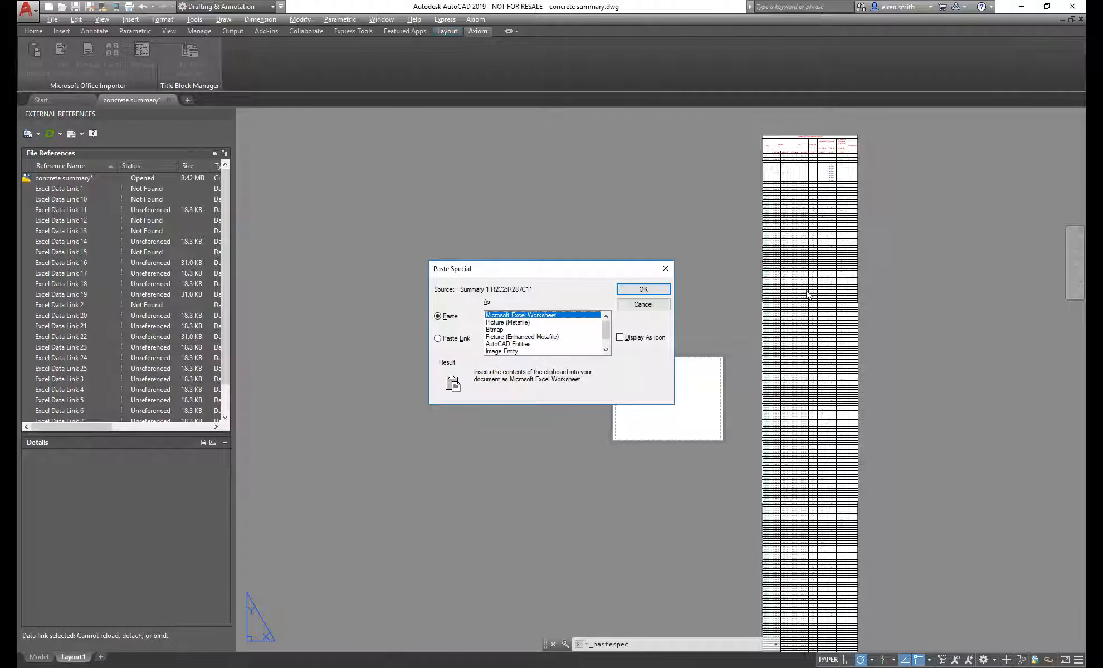
Paste the copied range as linked AutoCAD Entities and place the table on the far side of the sheet from the OLE table.
{"action": "left_click", "coordinate": [462, 338]}
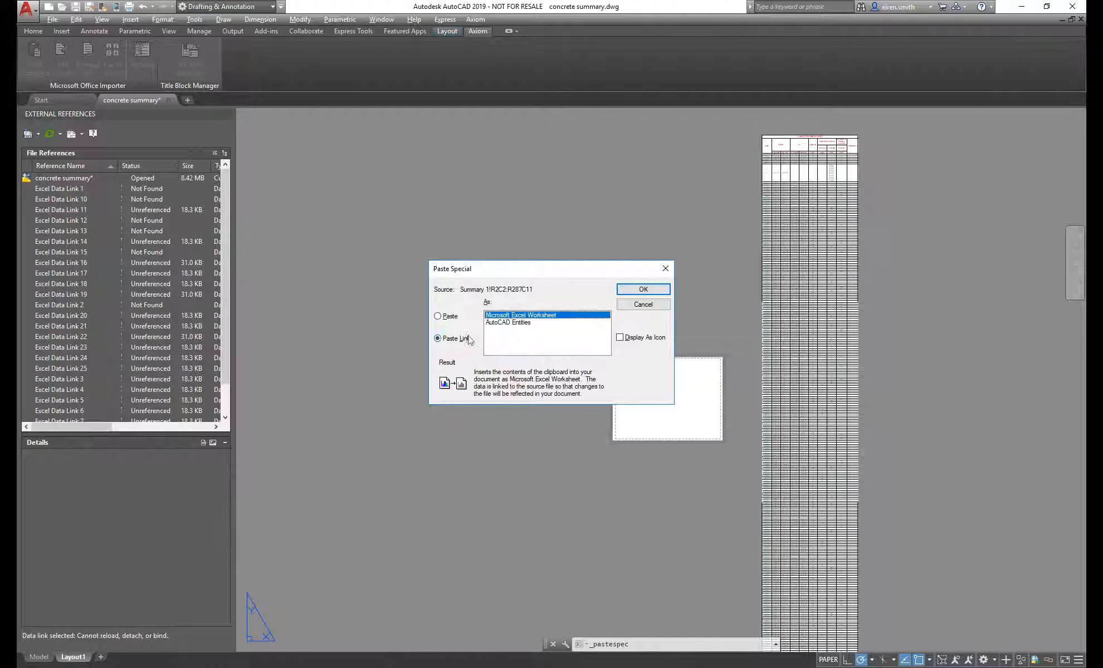
{"action": "left_click", "coordinate": [534, 323]}
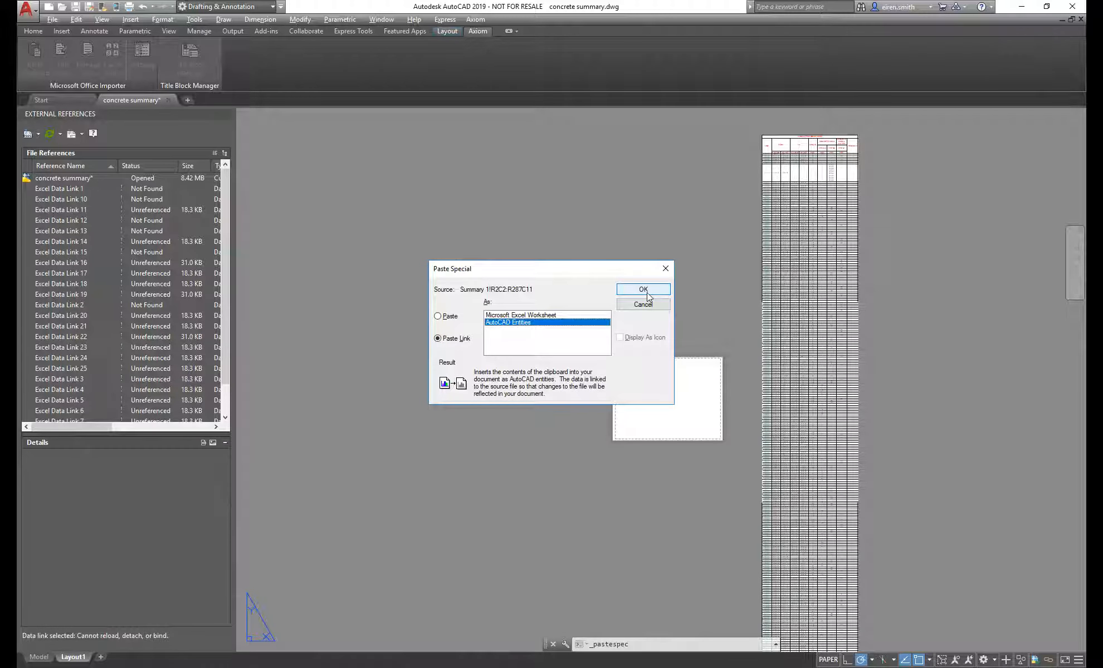
{"action": "left_click", "coordinate": [647, 292]}
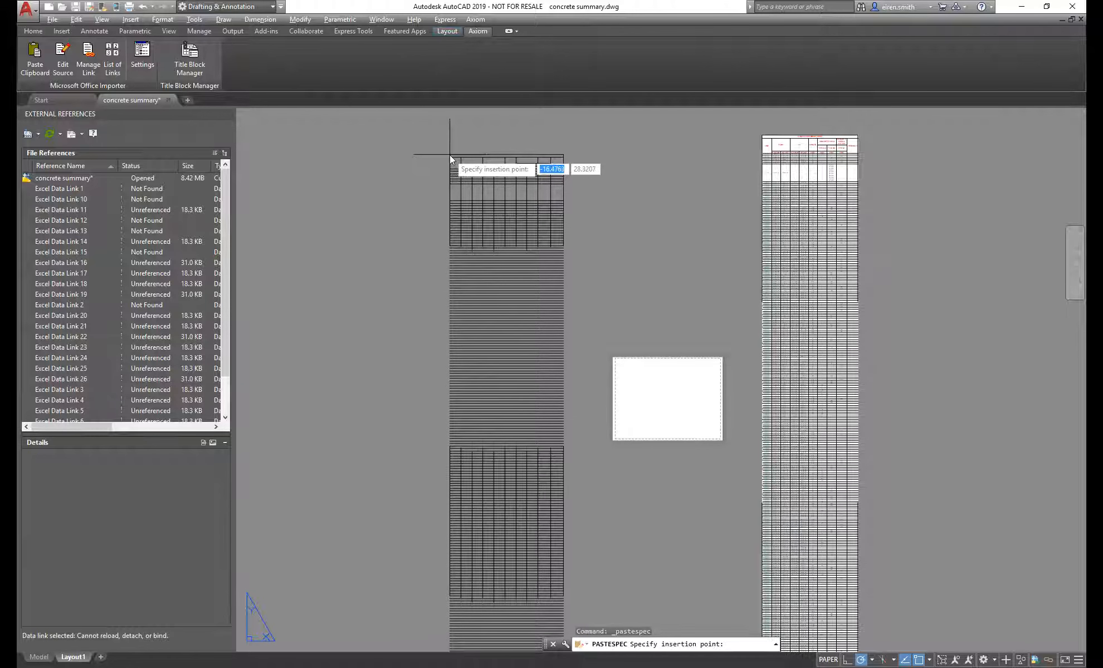
{"action": "left_click", "coordinate": [390, 140]}
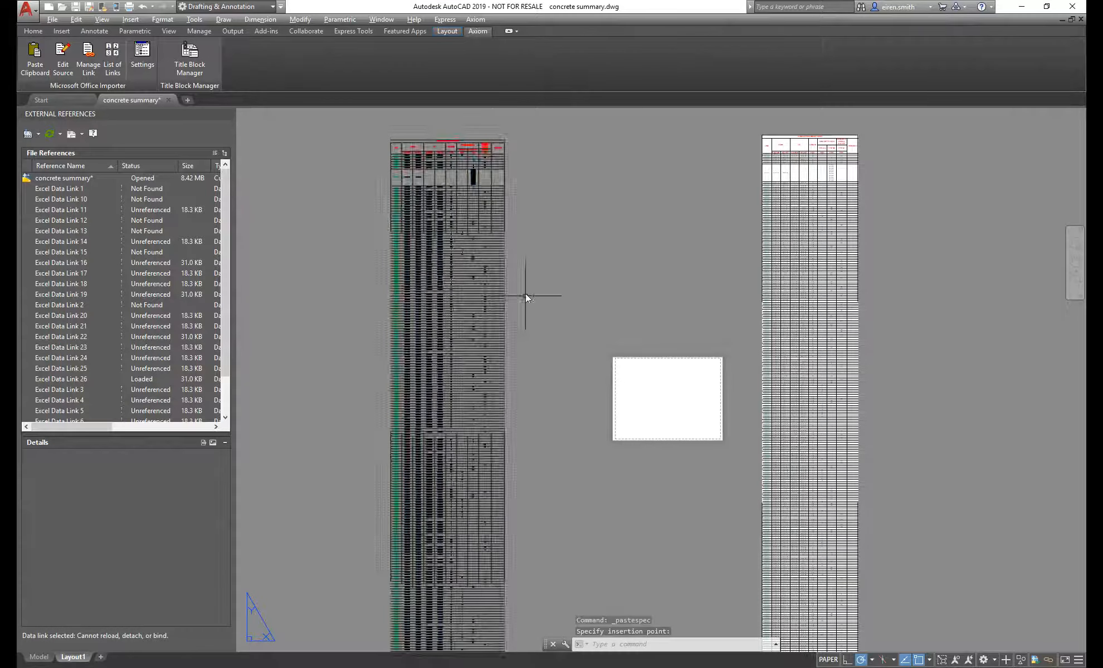
Compare the text and grid lines of the linked AutoCAD table with those of the OLE table across the sheet.
{"action": "scroll", "coordinate": [423, 156], "scroll_direction": "up", "scroll_amount": 6}
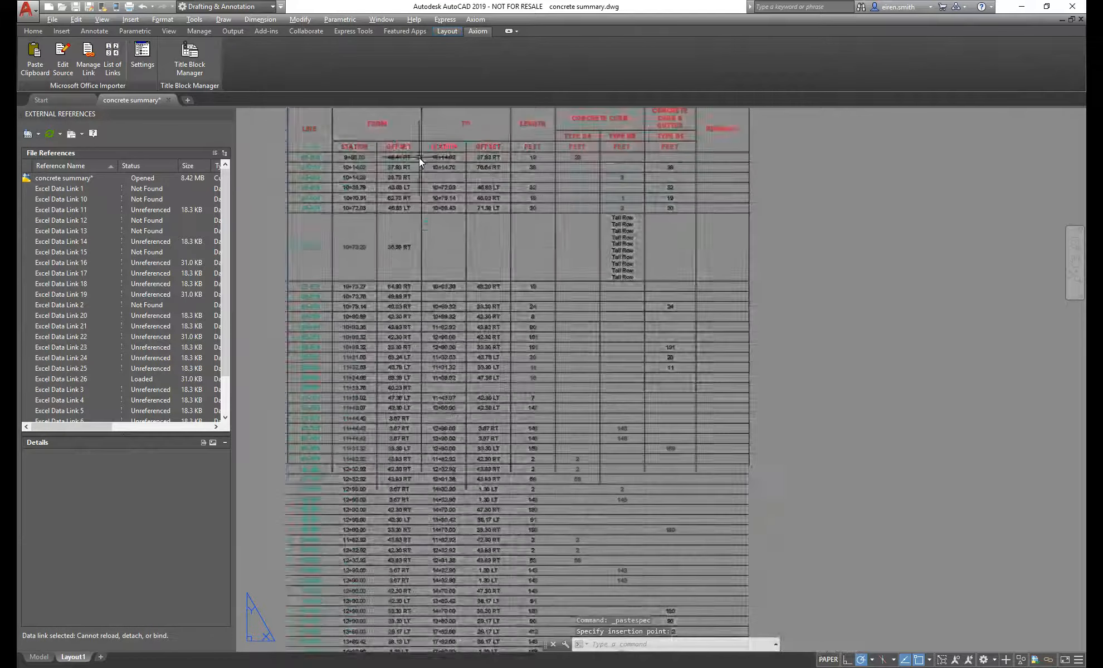
{"action": "scroll", "coordinate": [418, 161], "scroll_direction": "down", "scroll_amount": 6}
{"action": "scroll", "coordinate": [817, 186], "scroll_direction": "up", "scroll_amount": 6}
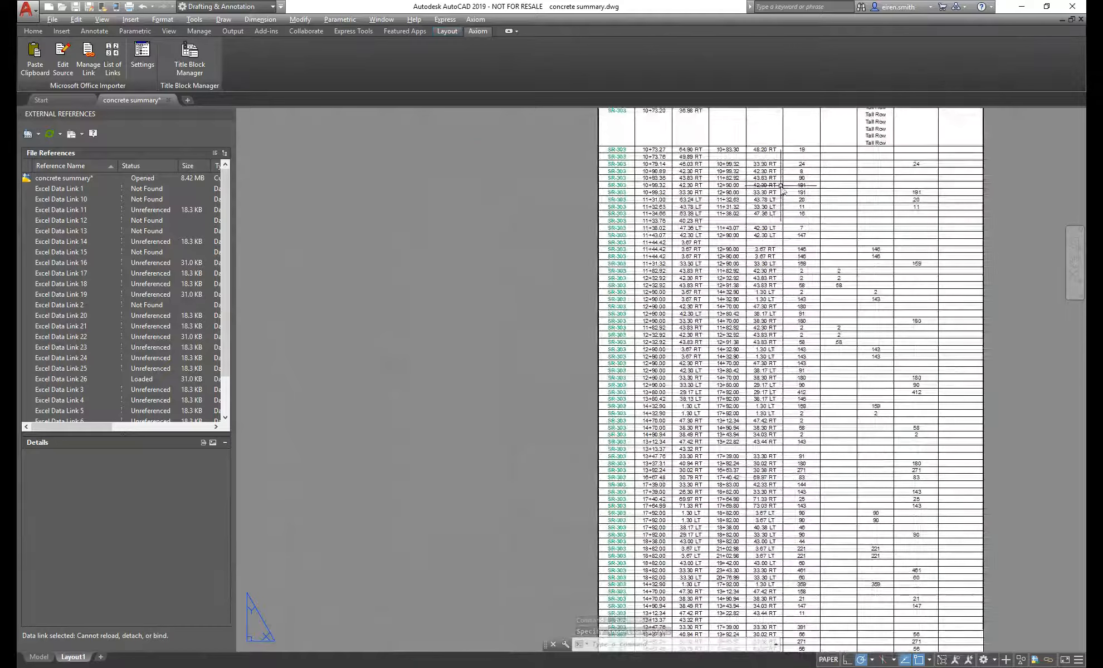
{"action": "scroll", "coordinate": [390, 225], "scroll_direction": "down", "scroll_amount": 9}
{"action": "middle_click_drag", "start_coordinate": [357, 222], "coordinate": [685, 212]}
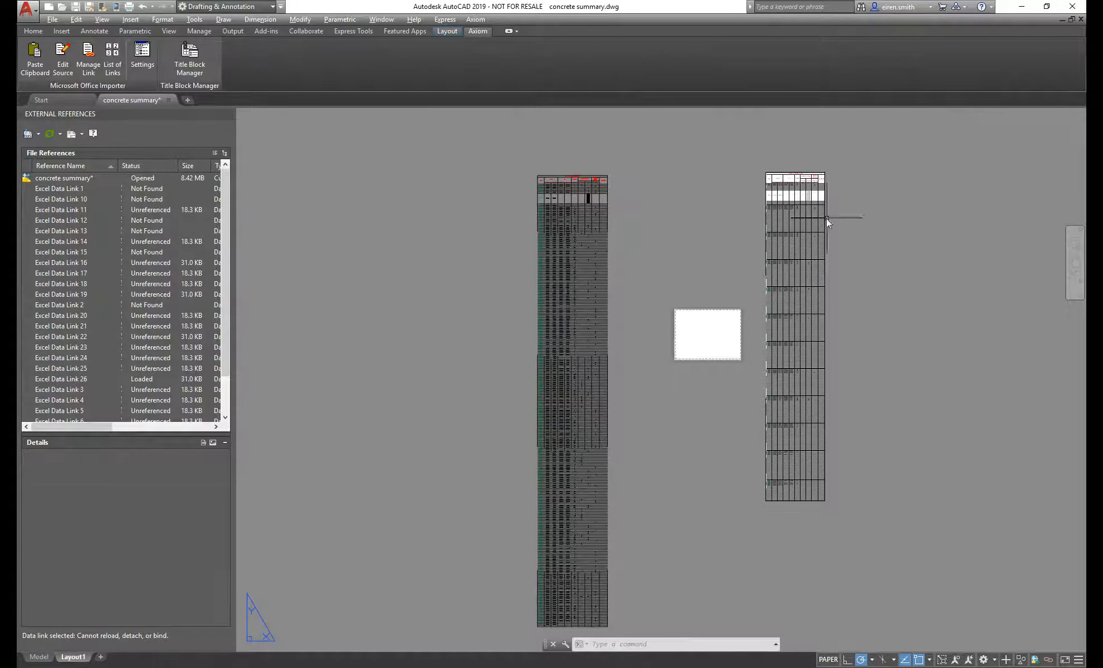
{"action": "scroll", "coordinate": [793, 222], "scroll_direction": "up", "scroll_amount": 2}
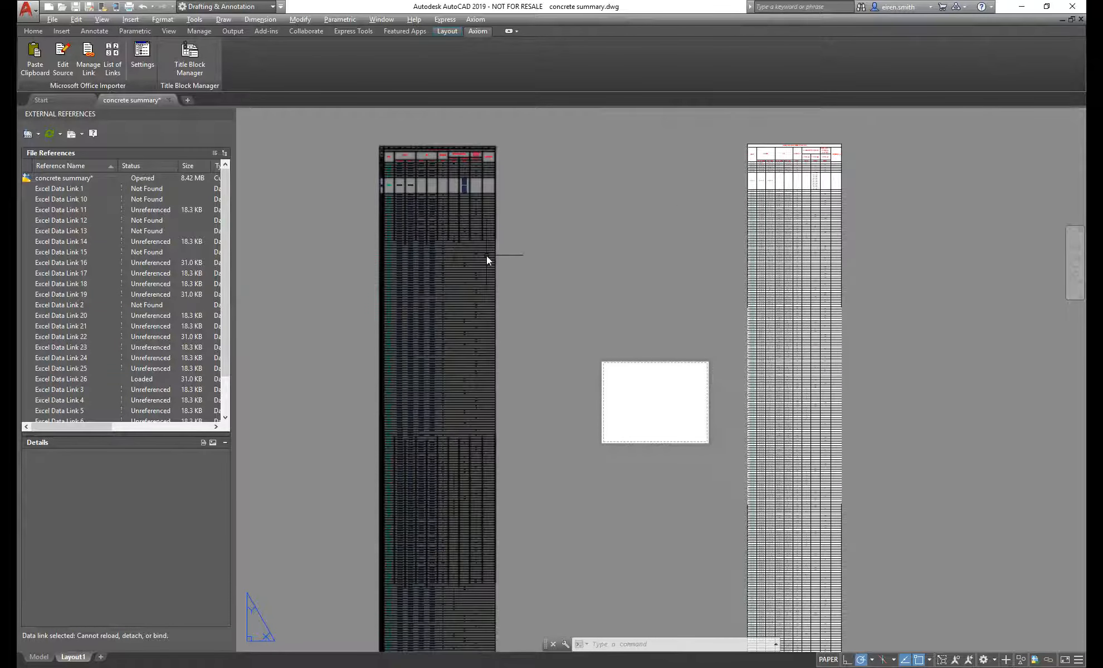
{"action": "scroll", "coordinate": [789, 279], "scroll_direction": "up", "scroll_amount": 6}
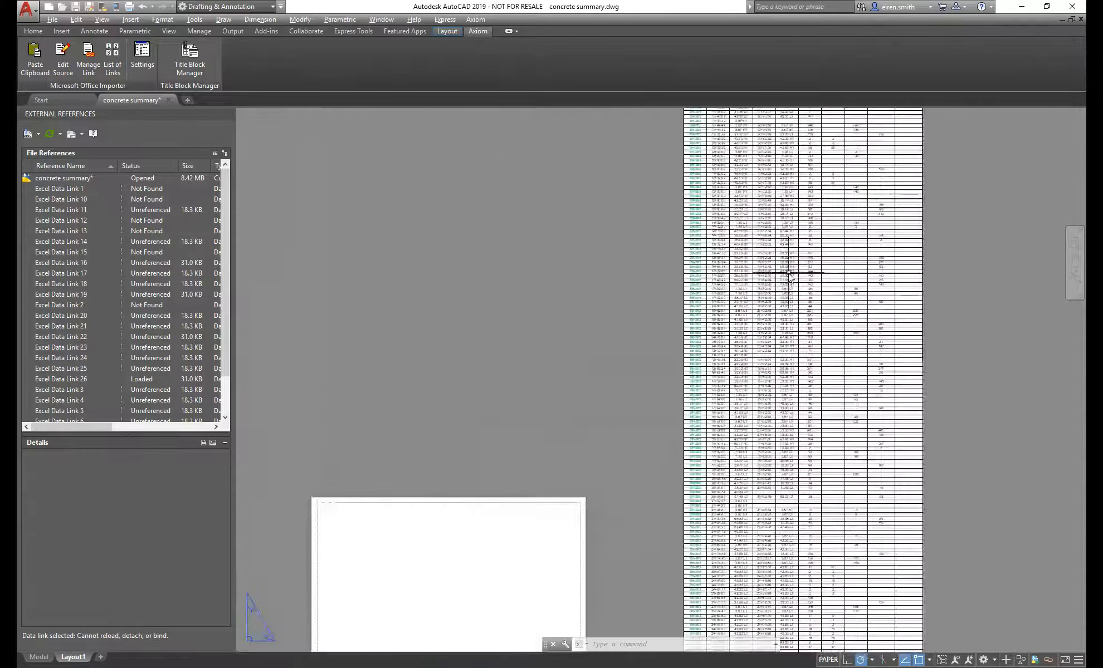
{"action": "scroll", "coordinate": [791, 277], "scroll_direction": "down", "scroll_amount": 6}
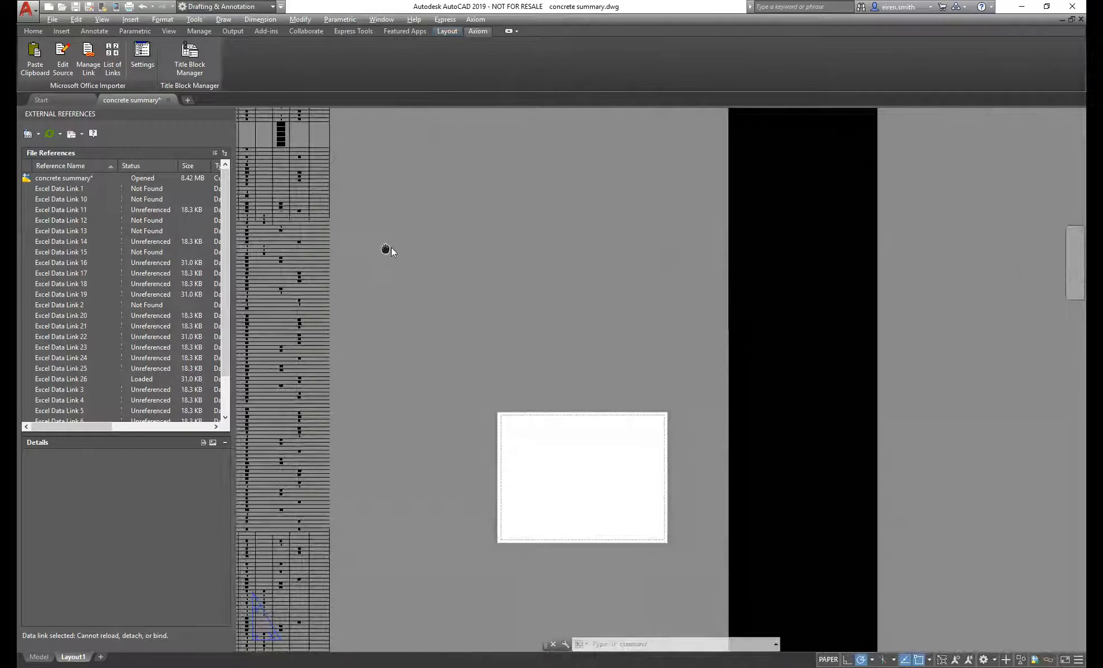
{"action": "middle_click_drag", "start_coordinate": [386, 249], "coordinate": [649, 243]}
{"action": "scroll", "coordinate": [522, 220], "scroll_direction": "up", "scroll_amount": 4}
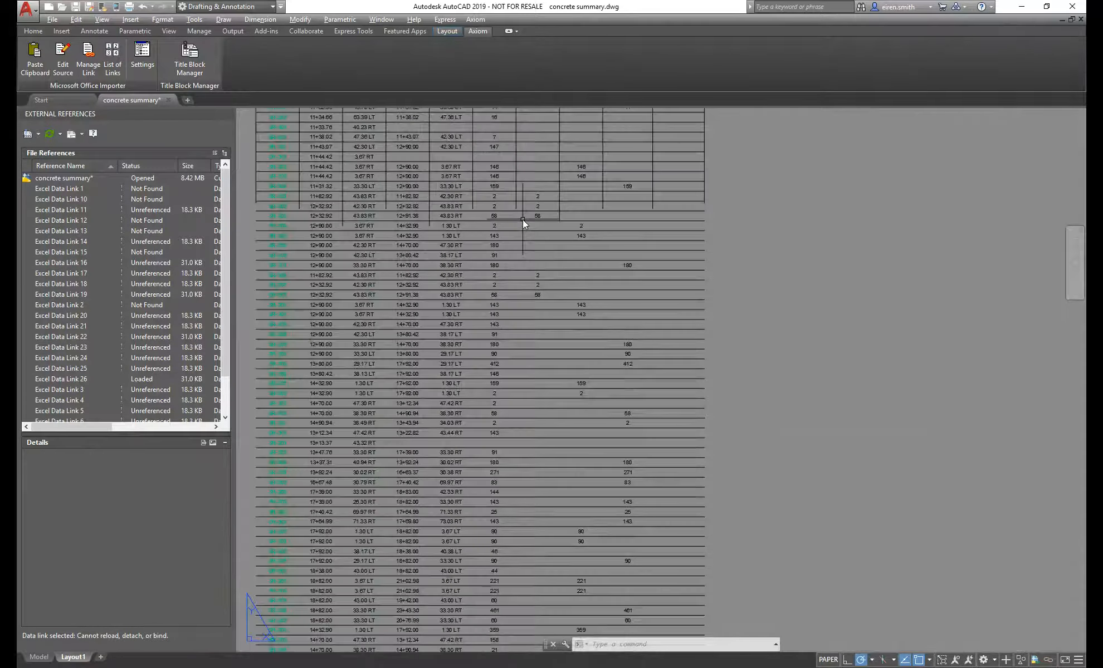
{"action": "scroll", "coordinate": [617, 222], "scroll_direction": "up", "scroll_amount": 2}
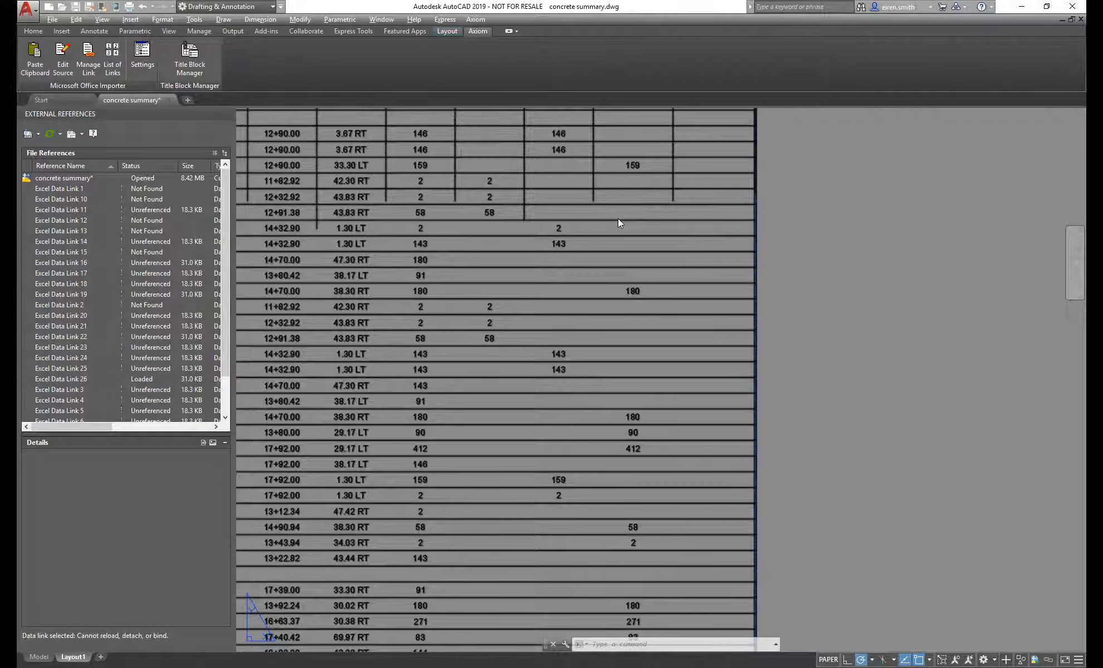
Switch to the Excel source workbook and check the cell borders down the length of the summary table.
{"action": "key", "text": "alt+Tab"}
{"action": "scroll", "coordinate": [640, 254], "scroll_direction": "down", "scroll_amount": 5}
{"action": "scroll", "coordinate": [640, 256], "scroll_direction": "down", "scroll_amount": 2, "text": "ctrl"}
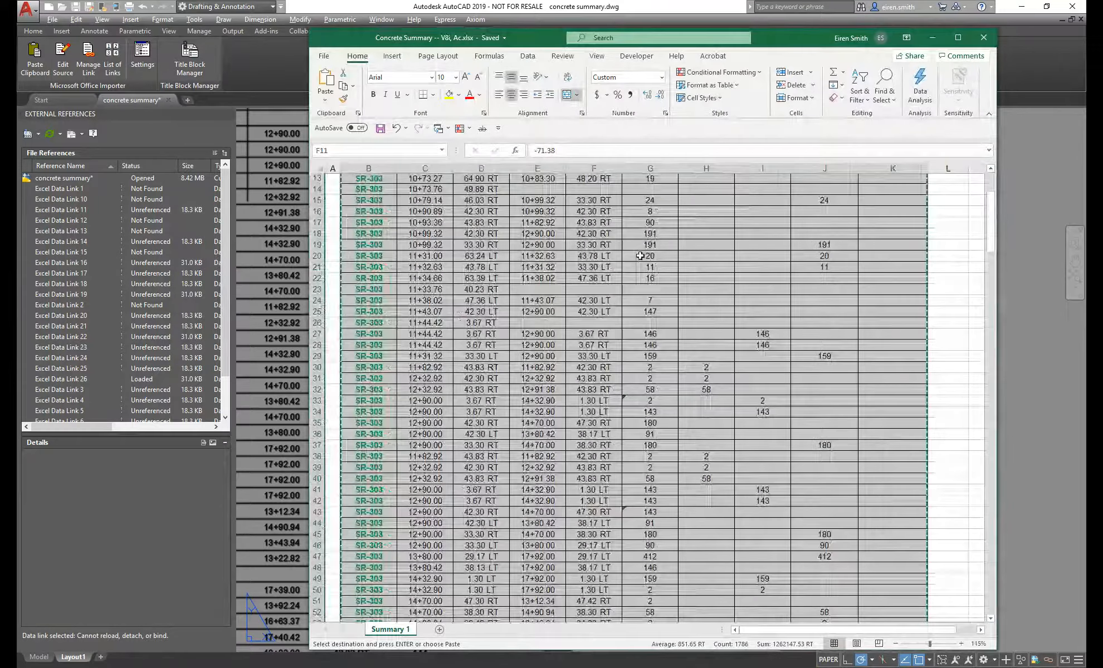
{"action": "scroll", "coordinate": [640, 256], "scroll_direction": "down", "scroll_amount": 3, "text": "ctrl"}
{"action": "left_click", "coordinate": [555, 273]}
{"action": "scroll", "coordinate": [554, 273], "scroll_direction": "down", "scroll_amount": 12}
{"action": "scroll", "coordinate": [554, 272], "scroll_direction": "down", "scroll_amount": 20}
{"action": "scroll", "coordinate": [550, 277], "scroll_direction": "up", "scroll_amount": 17}
{"action": "scroll", "coordinate": [553, 277], "scroll_direction": "up", "scroll_amount": 4, "text": "ctrl"}
Return to AutoCAD and inspect the linked table's header, tall row and vertical grid lines against the OLE table.
{"action": "key", "text": "alt+Tab"}
{"action": "scroll", "coordinate": [411, 229], "scroll_direction": "down", "scroll_amount": 4}
{"action": "scroll", "coordinate": [411, 229], "scroll_direction": "down", "scroll_amount": 2}
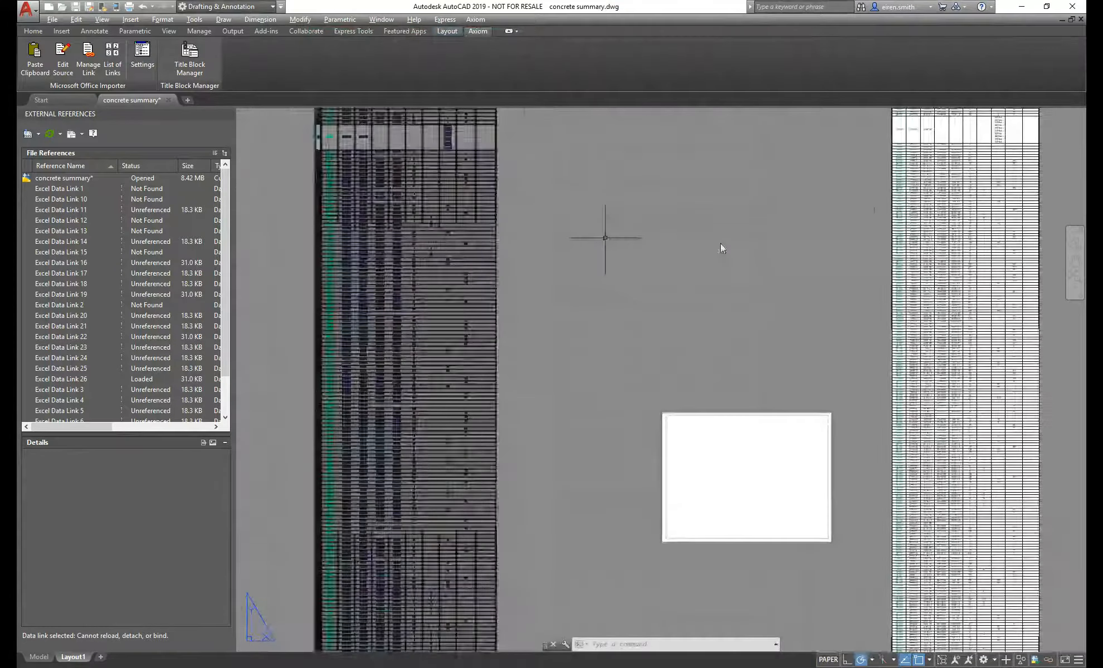
{"action": "scroll", "coordinate": [953, 301], "scroll_direction": "up", "scroll_amount": 6}
{"action": "scroll", "coordinate": [954, 301], "scroll_direction": "down", "scroll_amount": 8}
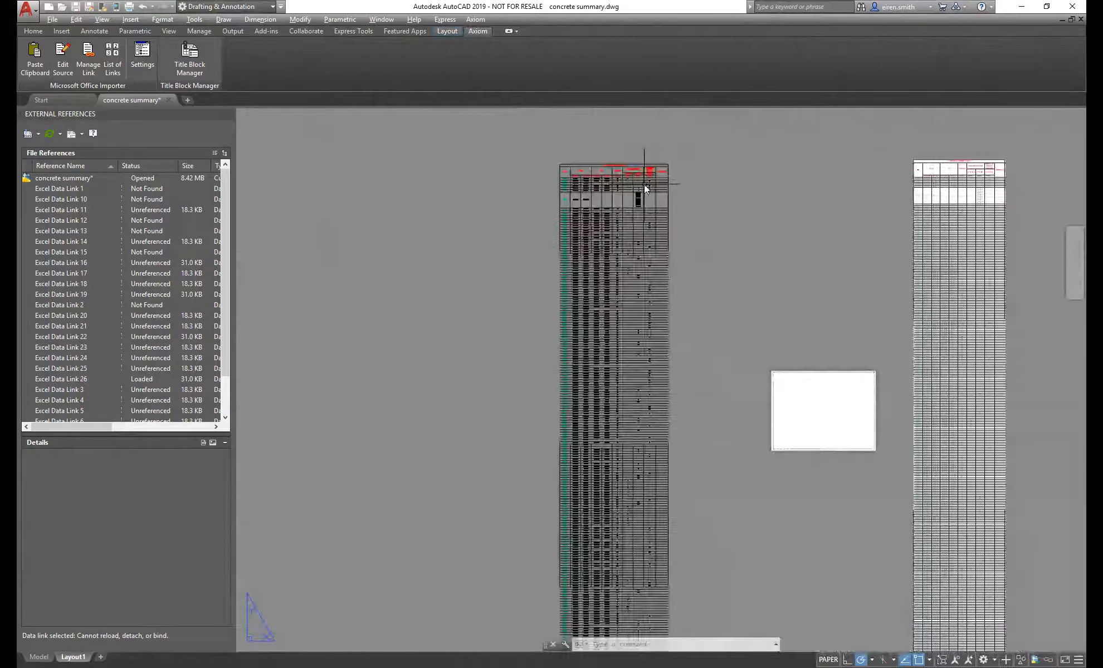
{"action": "scroll", "coordinate": [632, 192], "scroll_direction": "up", "scroll_amount": 6}
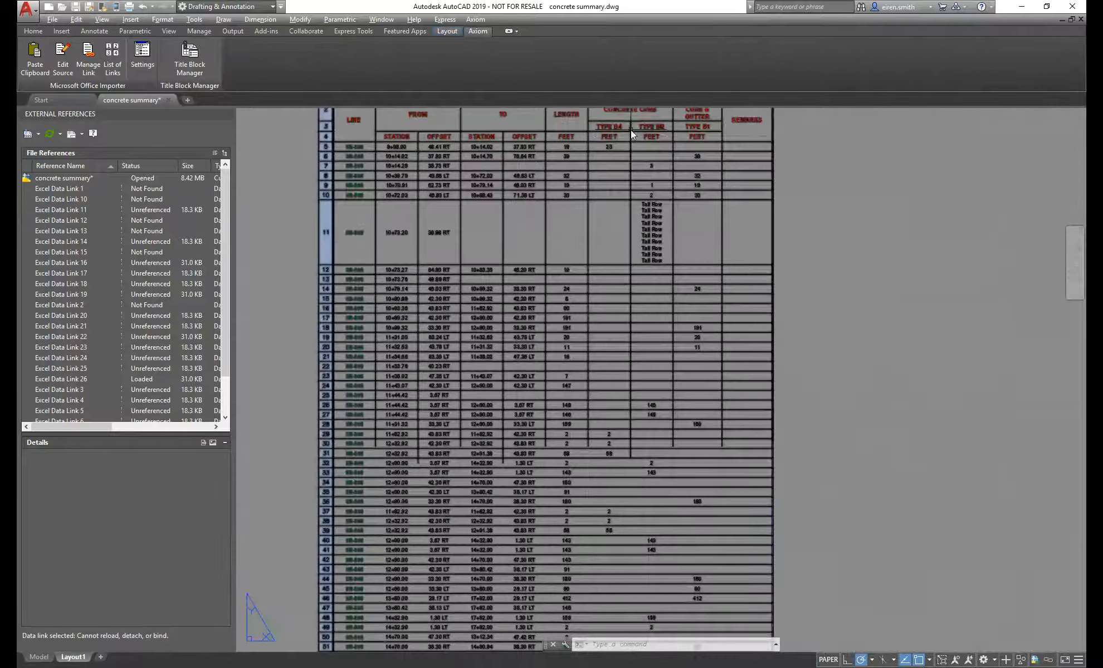
{"action": "key", "text": "Escape"}
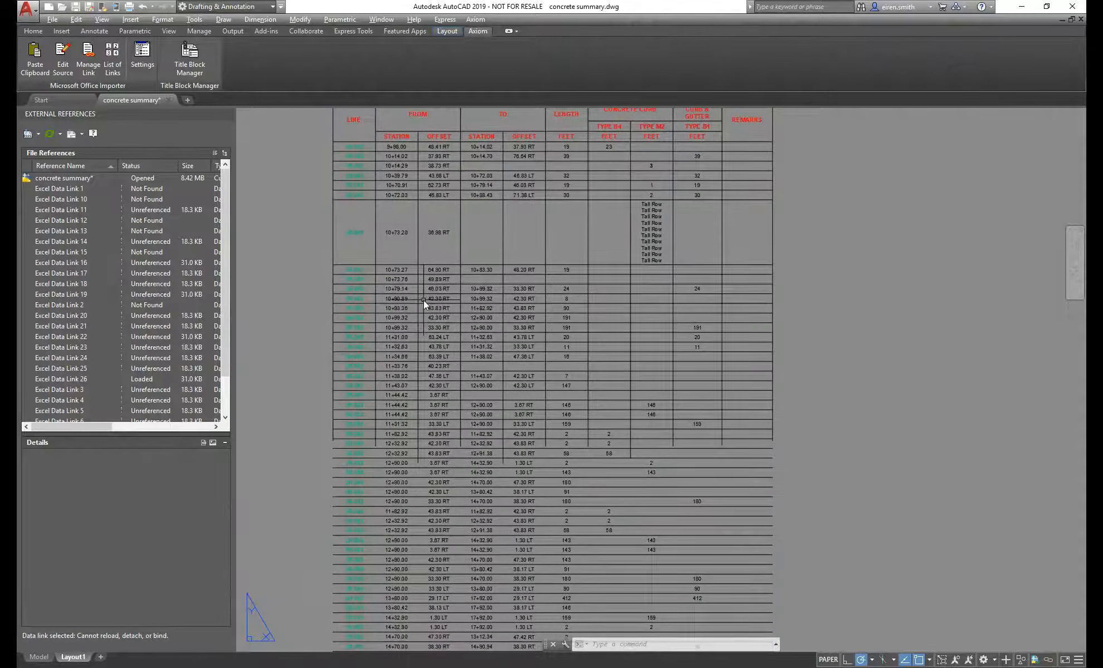
{"action": "left_click", "coordinate": [474, 444]}
{"action": "key", "text": "Escape"}
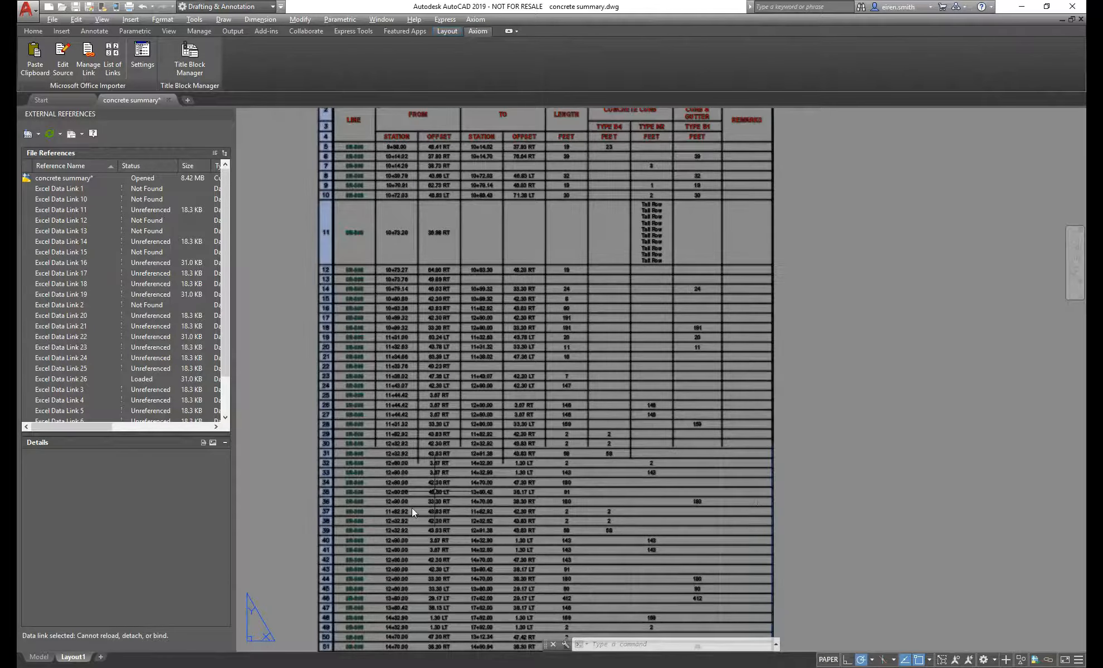
{"action": "scroll", "coordinate": [790, 325], "scroll_direction": "down", "scroll_amount": 5}
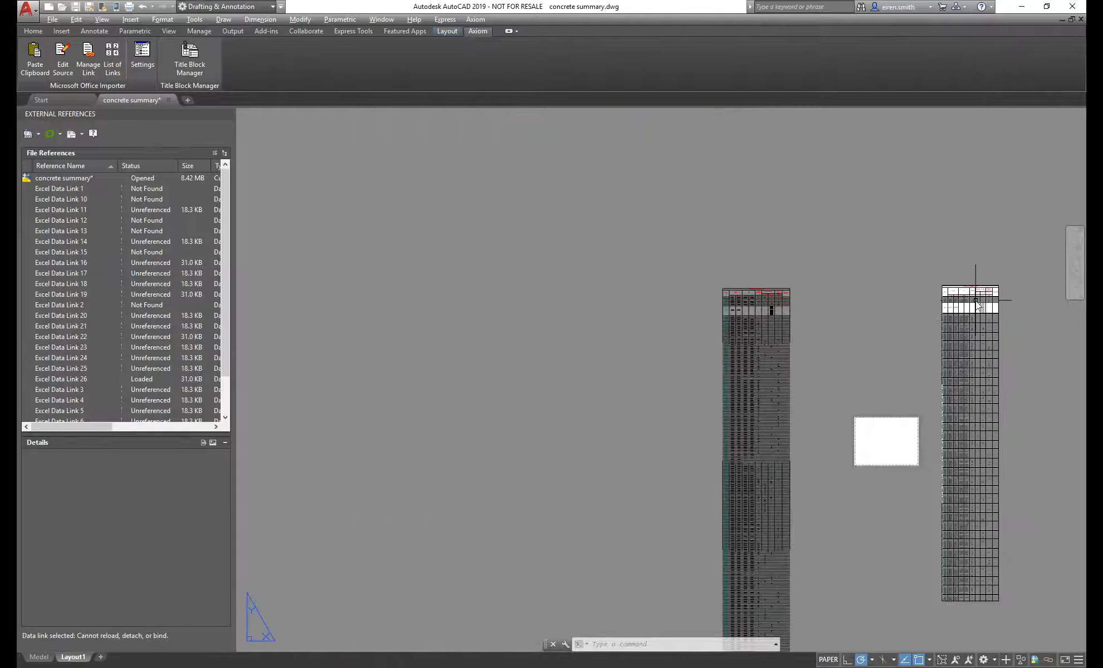
{"action": "scroll", "coordinate": [972, 301], "scroll_direction": "up", "scroll_amount": 6}
{"action": "scroll", "coordinate": [969, 262], "scroll_direction": "down", "scroll_amount": 6}
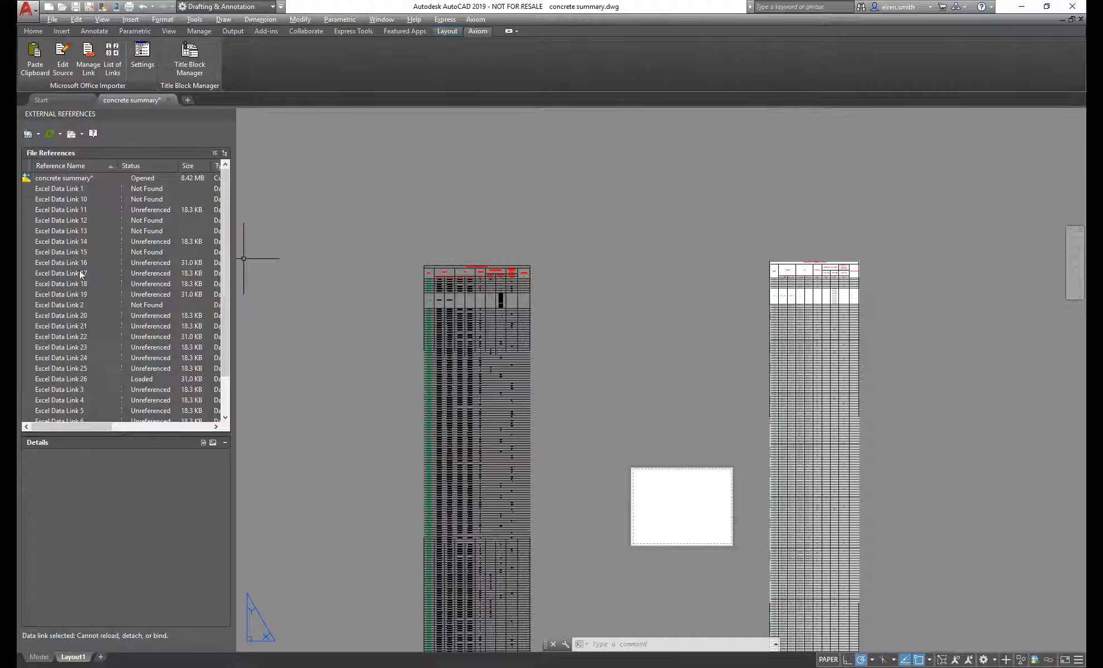
Update Excel Data Link 26 from the external references list and select the linked table.
{"action": "left_click", "coordinate": [66, 378]}
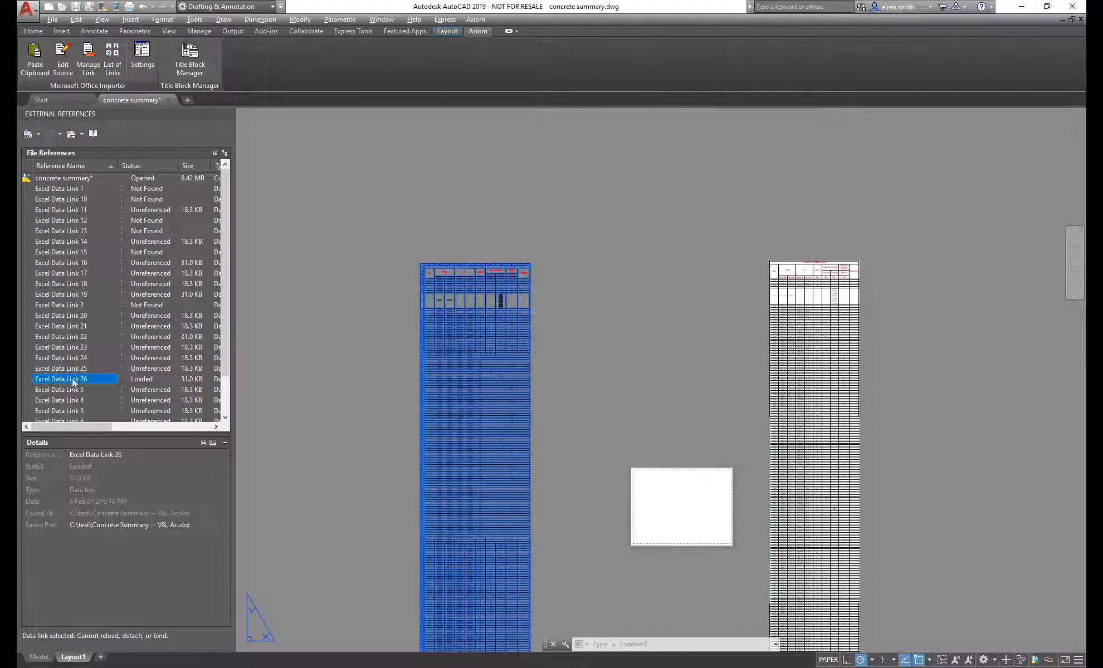
{"action": "left_click", "coordinate": [82, 369]}
{"action": "left_click", "coordinate": [82, 378]}
{"action": "right_click", "coordinate": [84, 380]}
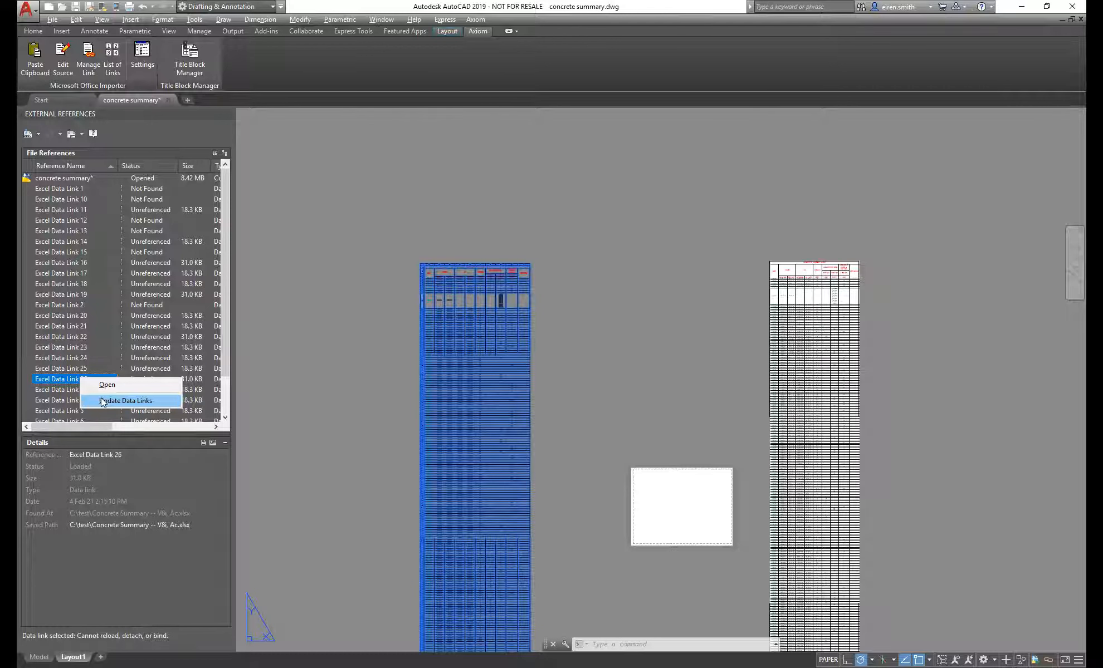
{"action": "left_click", "coordinate": [101, 398]}
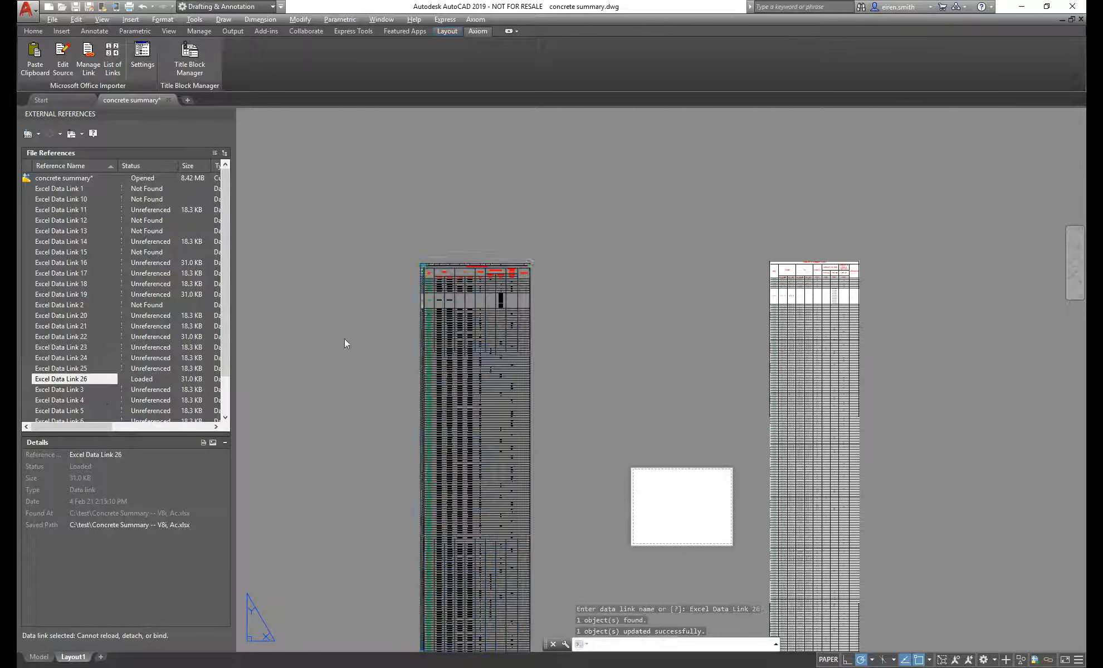
{"action": "left_click", "coordinate": [474, 281]}
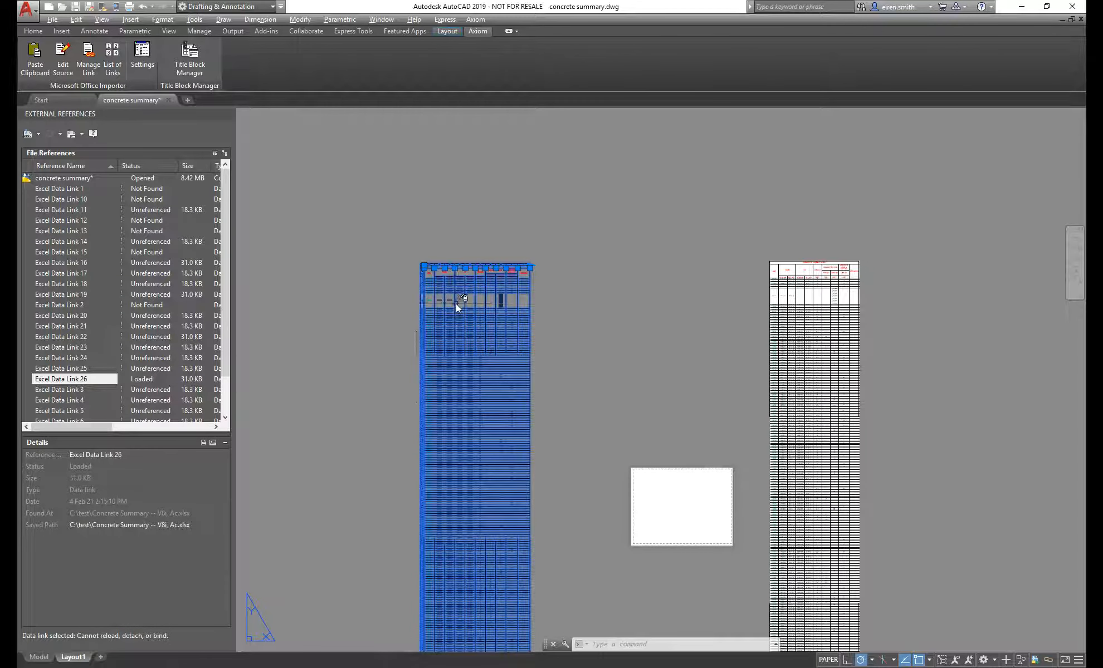
Switch to Excel, enter "New" in cell H12 of the tall row and save the workbook.
{"action": "key", "text": "alt+Tab"}
{"action": "key", "text": "ctrl+Home"}
{"action": "key", "text": "Down"}
{"action": "left_click", "coordinate": [746, 454]}
{"action": "type", "text": "New"}
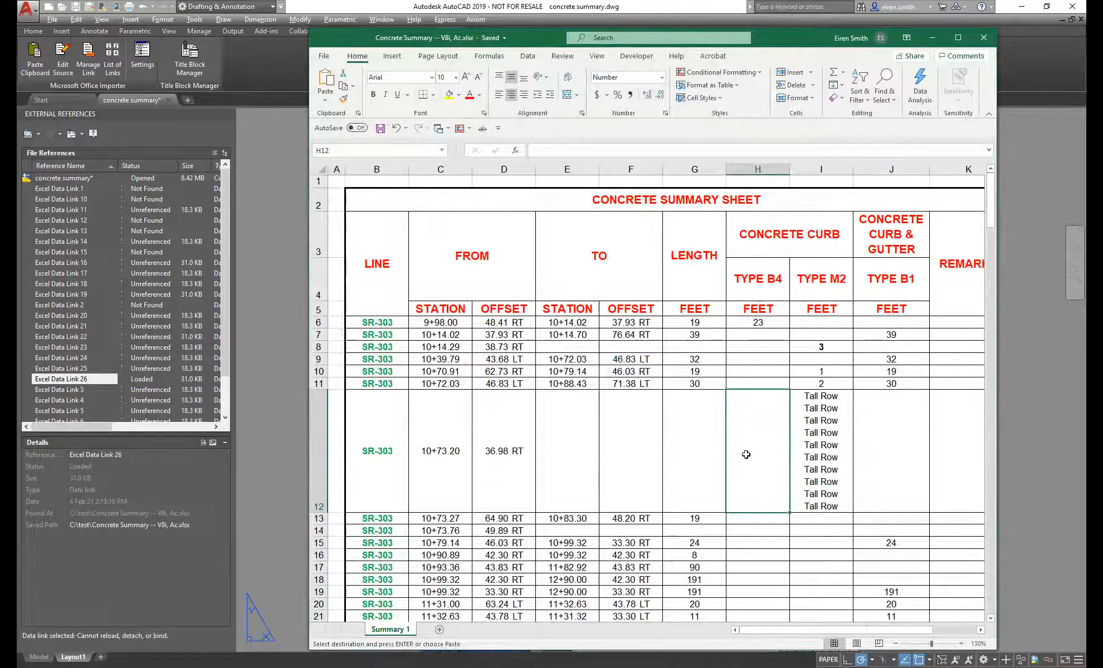
{"action": "key", "text": "Return"}
{"action": "key", "text": "ctrl+s"}
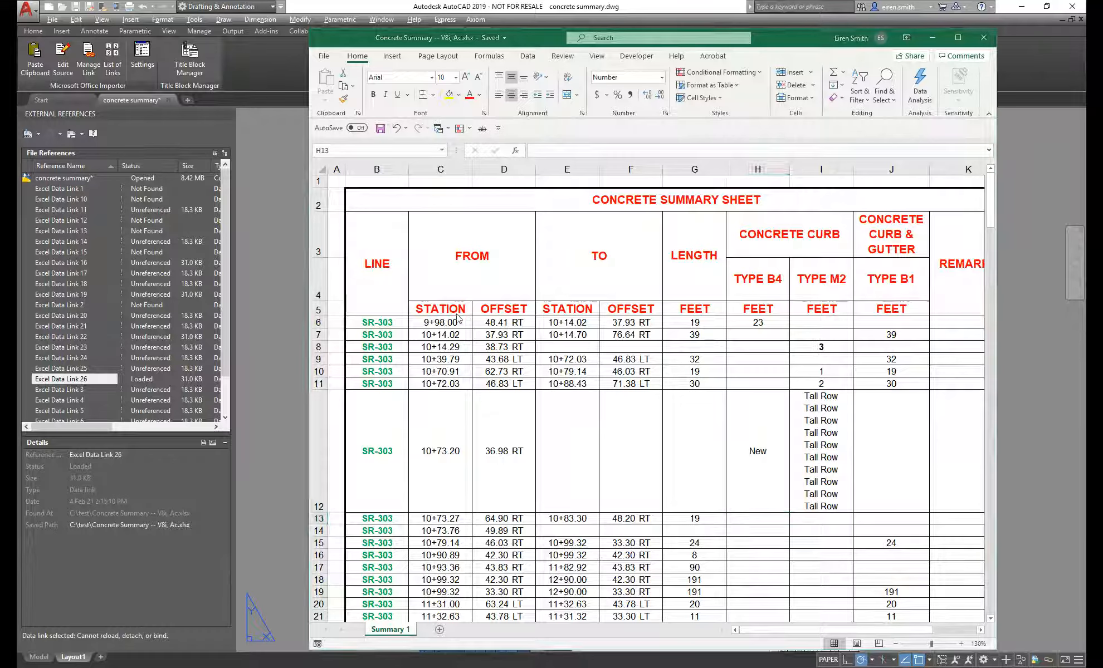
Return to AutoCAD, update Excel Data Link 26 for the tall row's edit and dismiss the Dimension Style Manager.
{"action": "key", "text": "alt+Tab"}
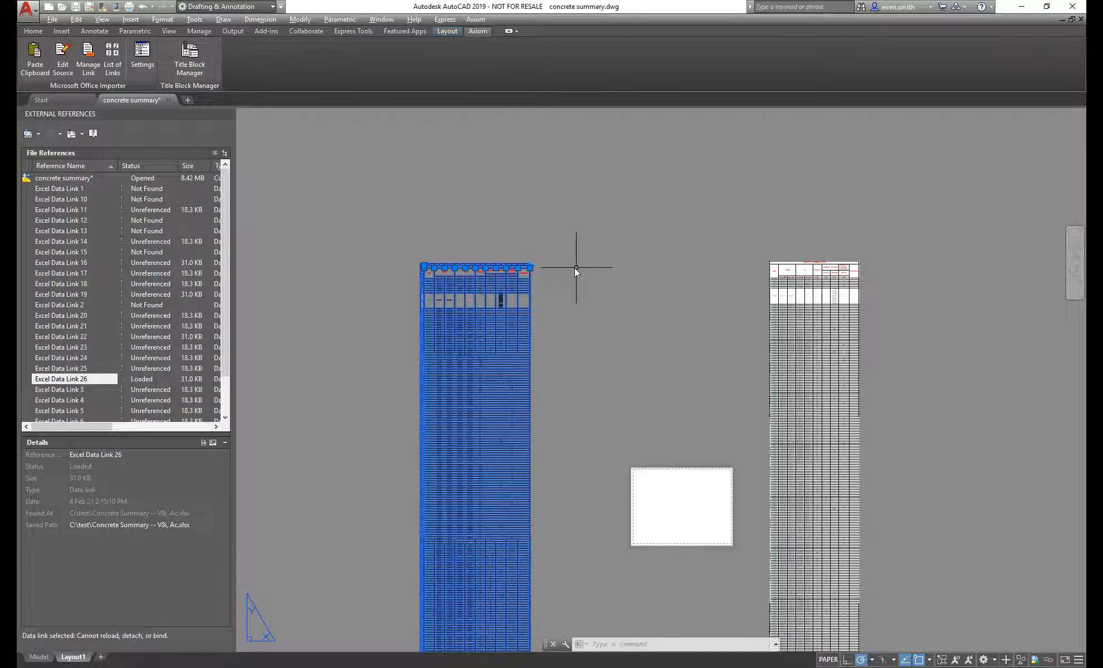
{"action": "mouse_move", "coordinate": [496, 368]}
{"action": "scroll", "coordinate": [491, 297], "scroll_direction": "up", "scroll_amount": 7}
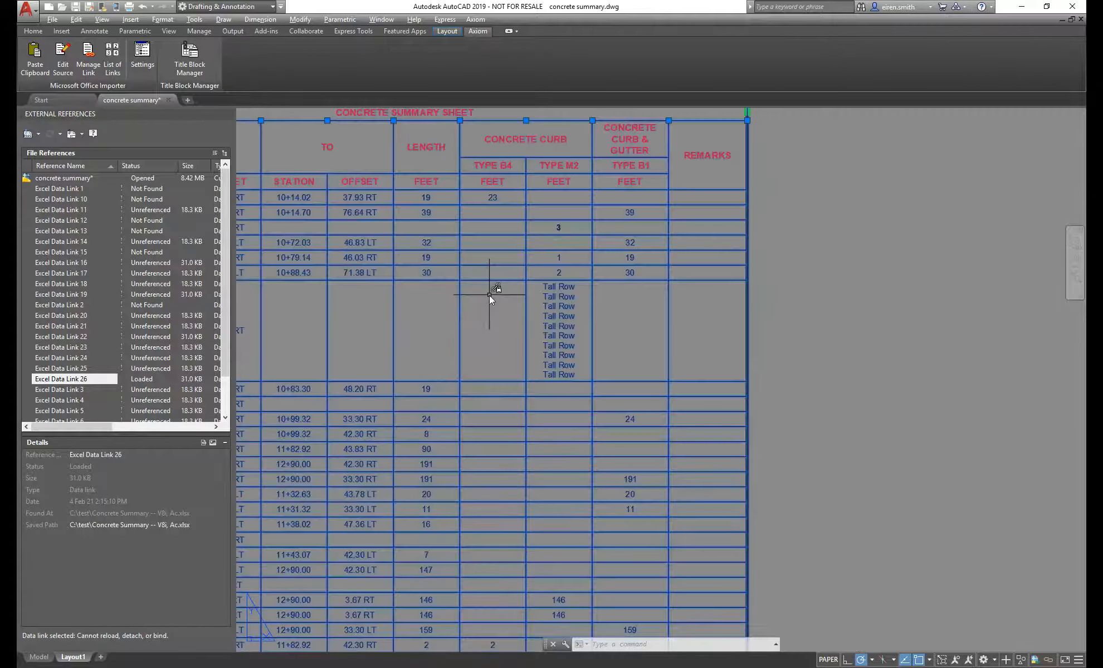
{"action": "right_click", "coordinate": [88, 379]}
{"action": "left_click", "coordinate": [107, 402]}
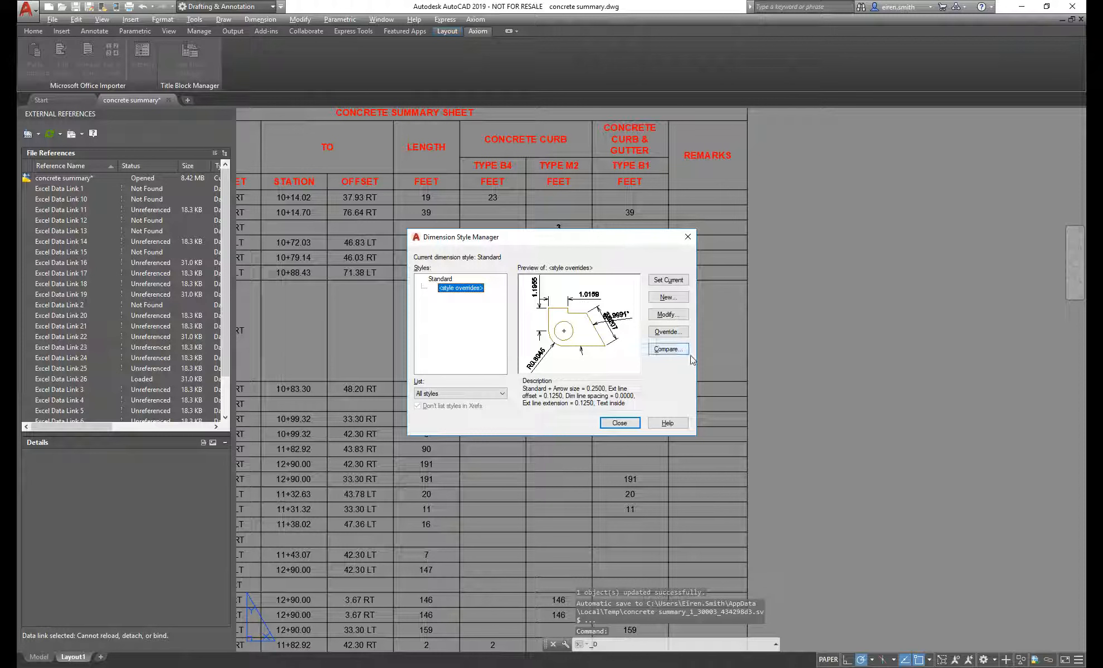
{"action": "left_click", "coordinate": [689, 236]}
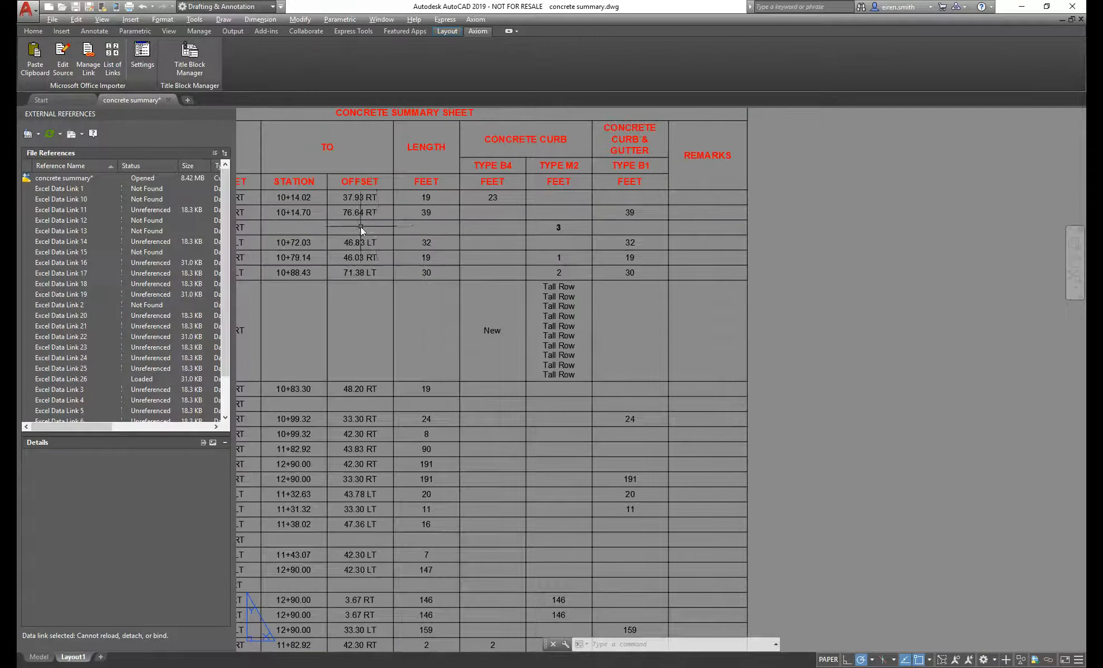
Examine the updated linked table's tall row and vertical grid lines, checking how its cells highlight under selection.
{"action": "scroll", "coordinate": [360, 225], "scroll_direction": "down", "scroll_amount": 2}
{"action": "middle_click_drag", "start_coordinate": [364, 184], "coordinate": [608, 171]}
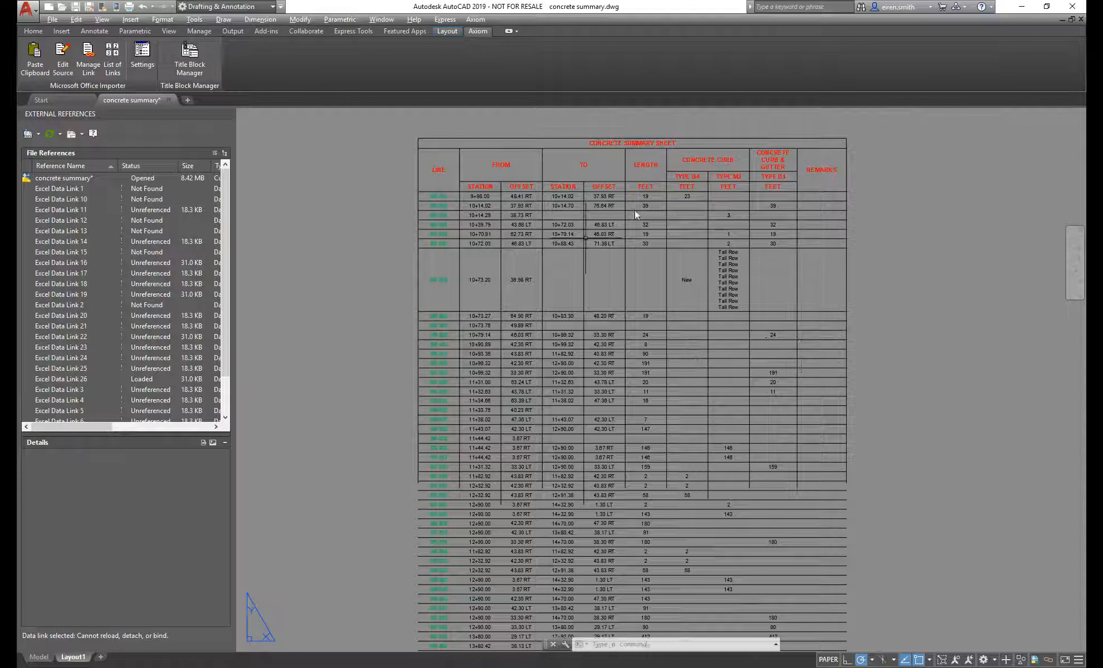
{"action": "left_click", "coordinate": [687, 202]}
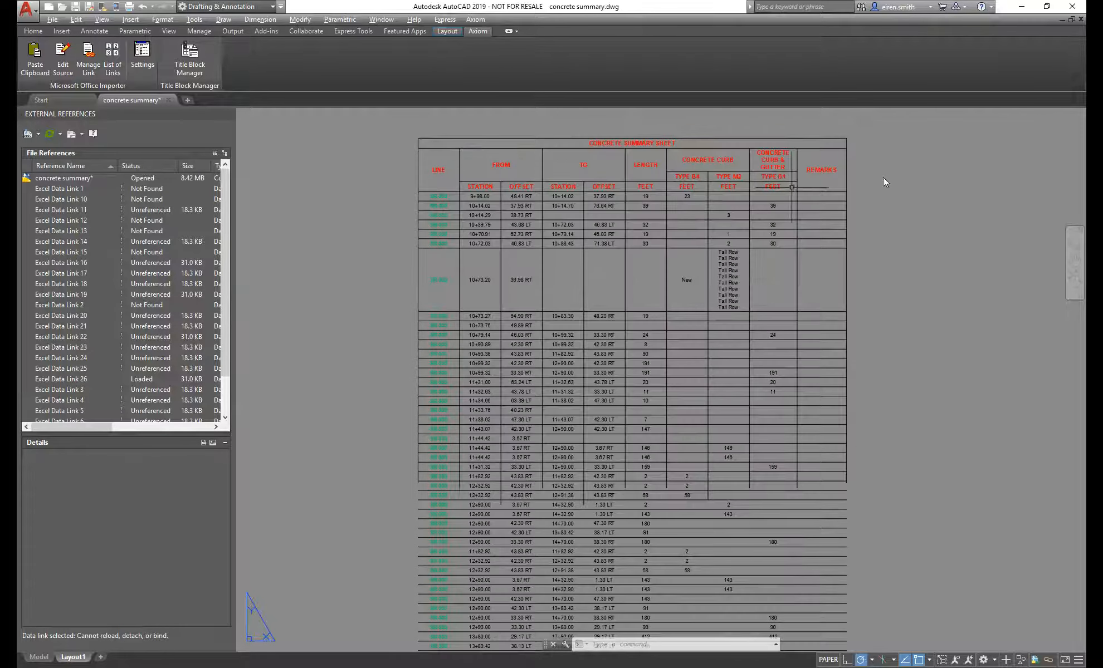
{"action": "key", "text": "Escape"}
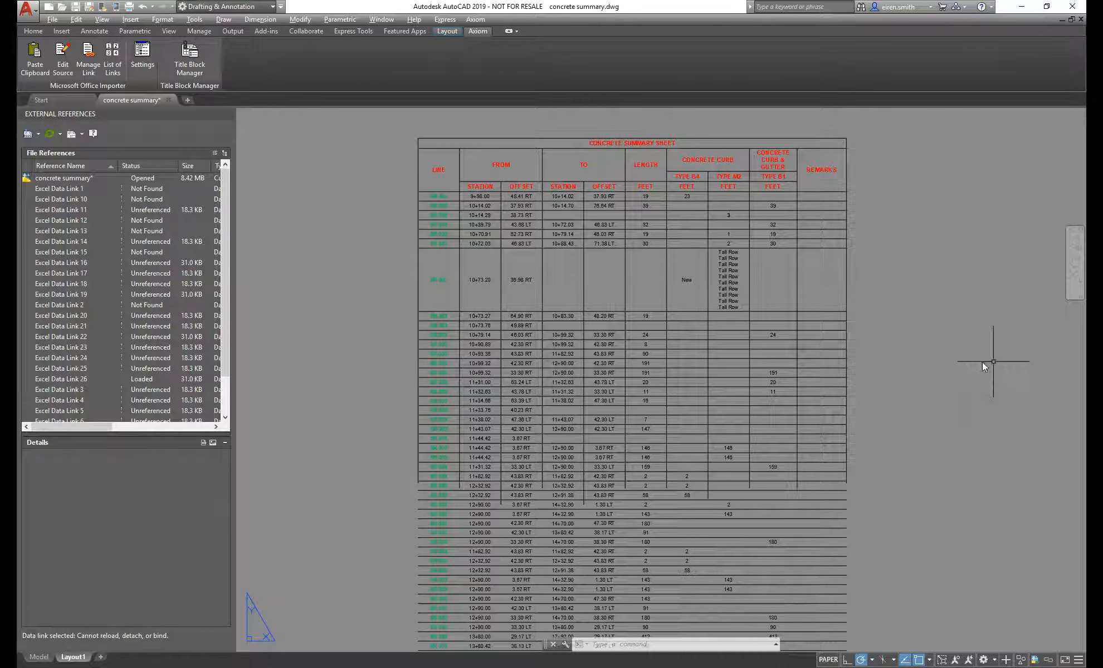
{"action": "left_click", "coordinate": [644, 306]}
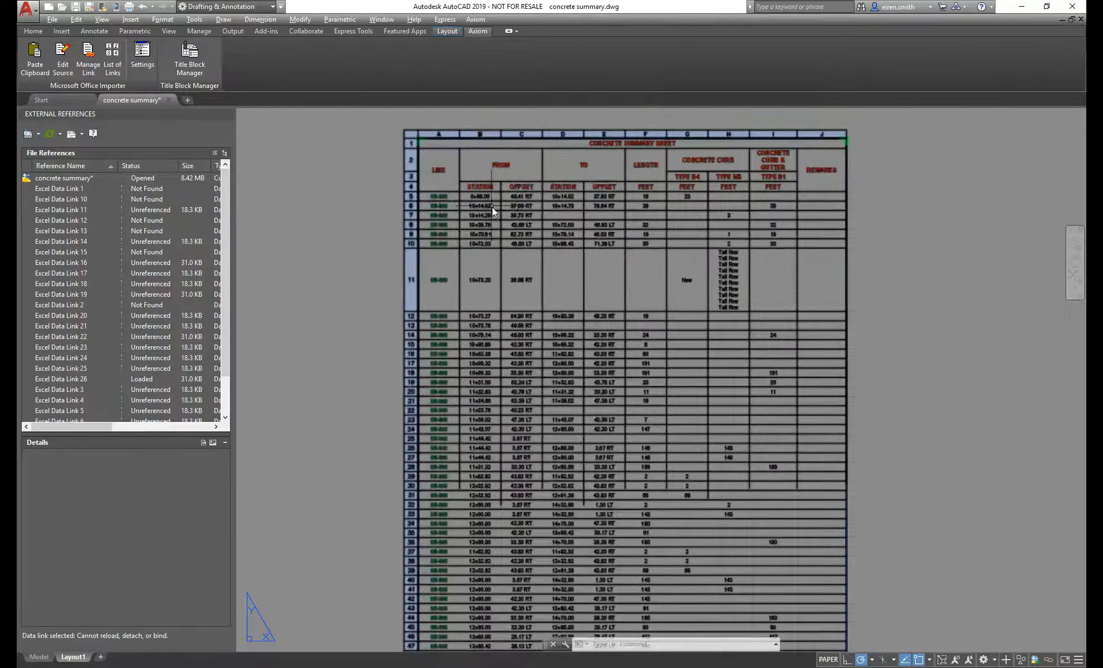
{"action": "key", "text": "Escape"}
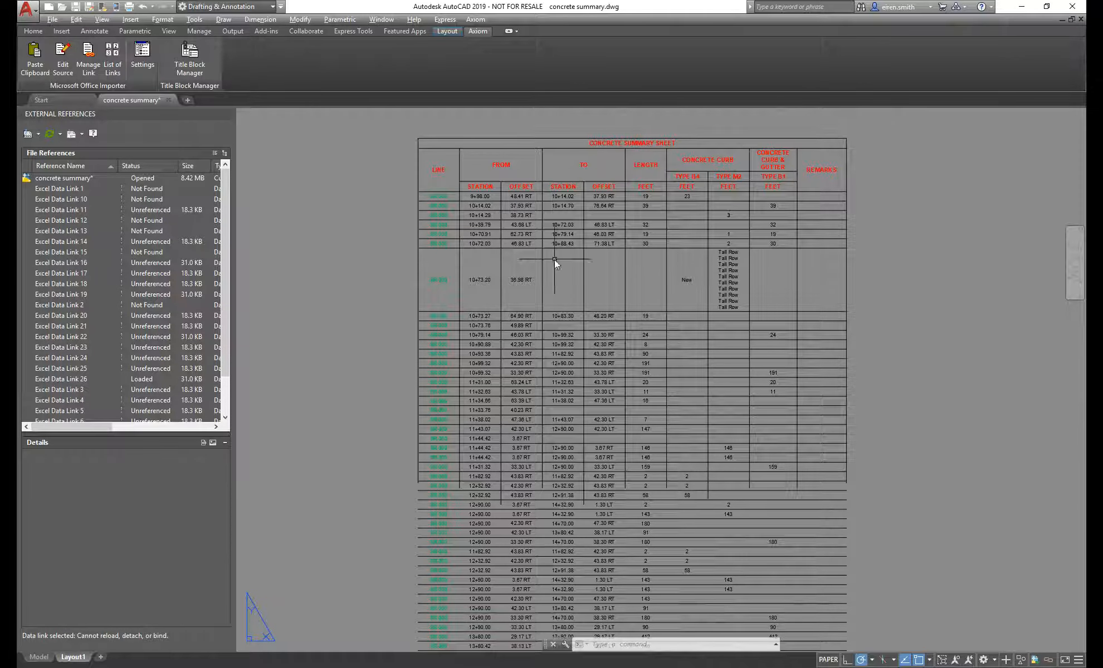
Paste the copied NAME range as linked AutoCAD Entities with PASTESPEC, placing it between the existing linked table and the white-background table.
{"action": "scroll", "coordinate": [597, 268], "scroll_direction": "down", "scroll_amount": 4}
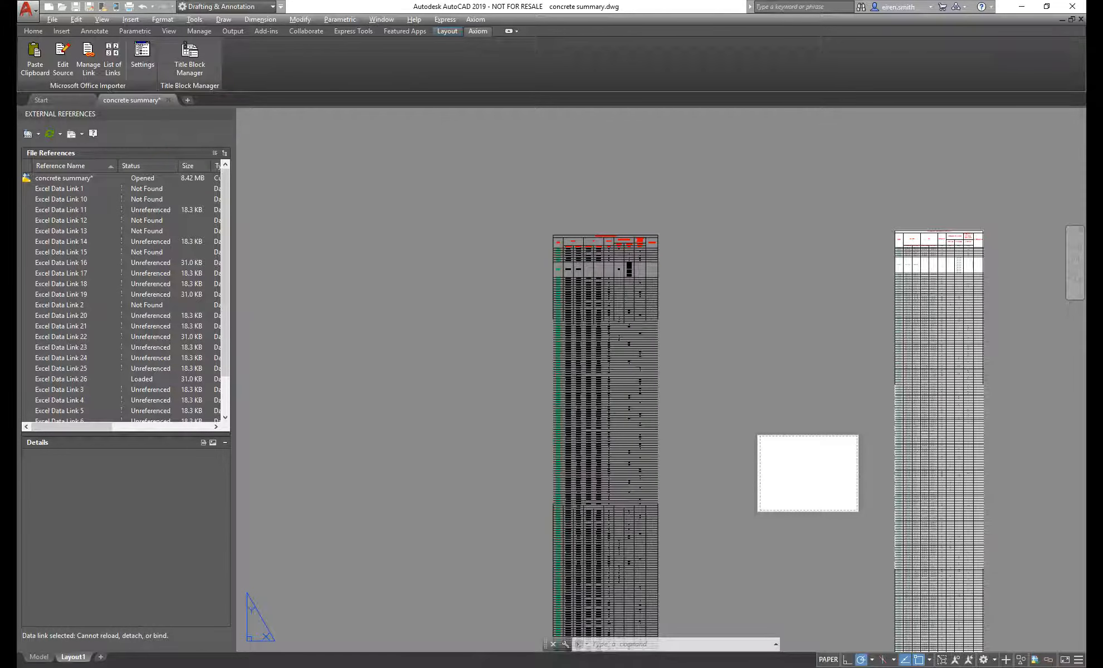
{"action": "left_click_drag", "start_coordinate": [1102, 152], "coordinate": [715, 3]}
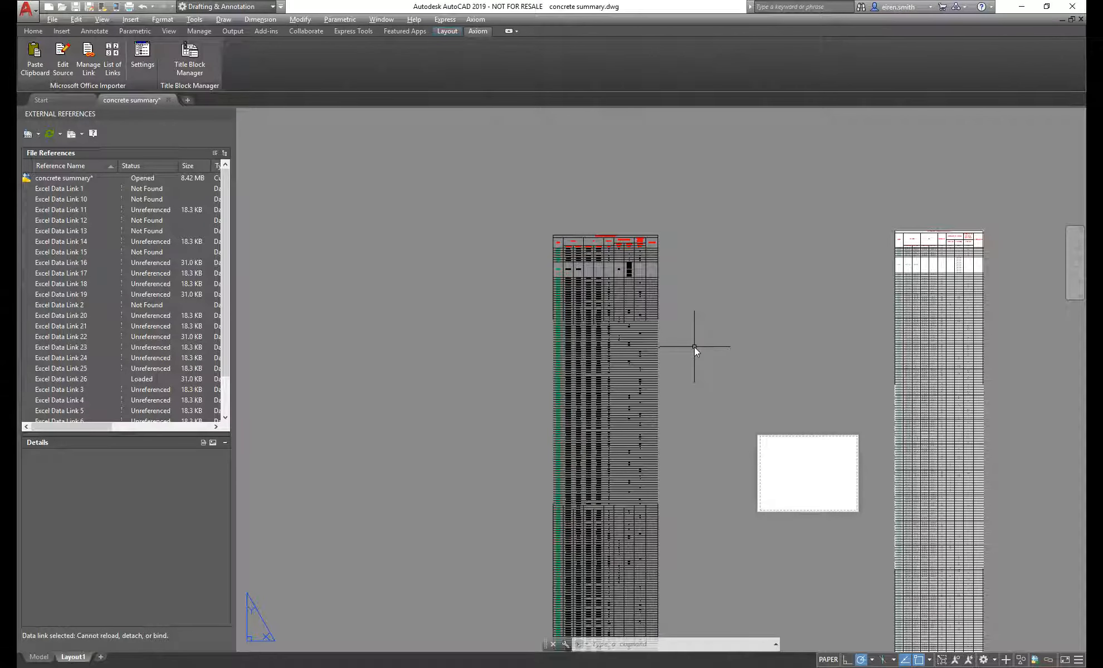
{"action": "type", "text": "spec"}
{"action": "key", "text": "Return"}
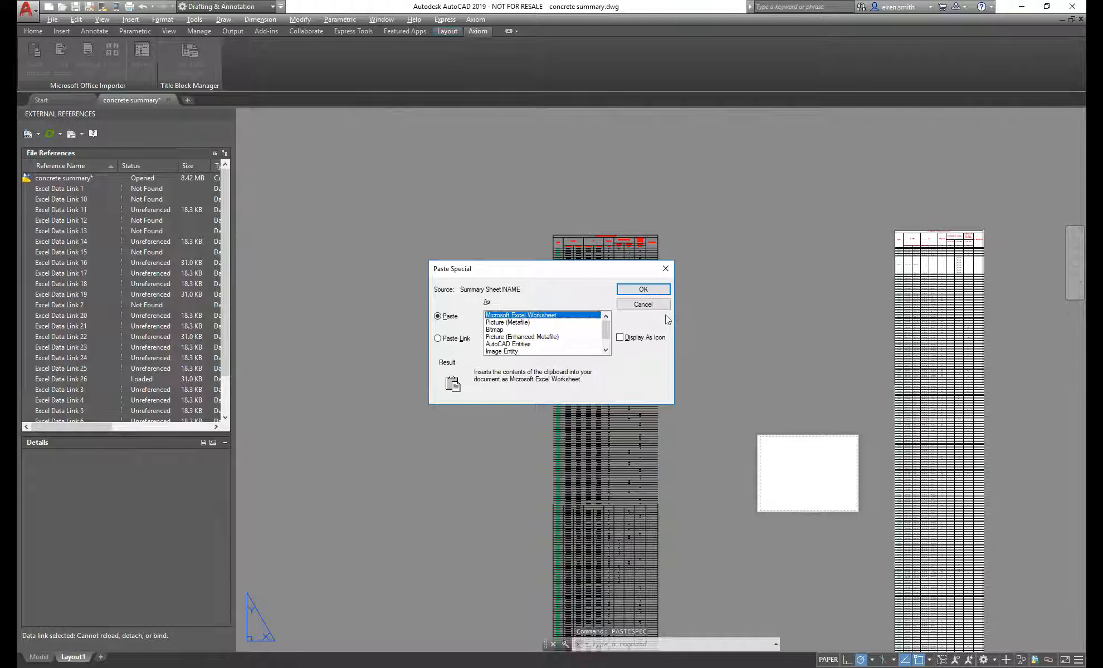
{"action": "left_click", "coordinate": [463, 339]}
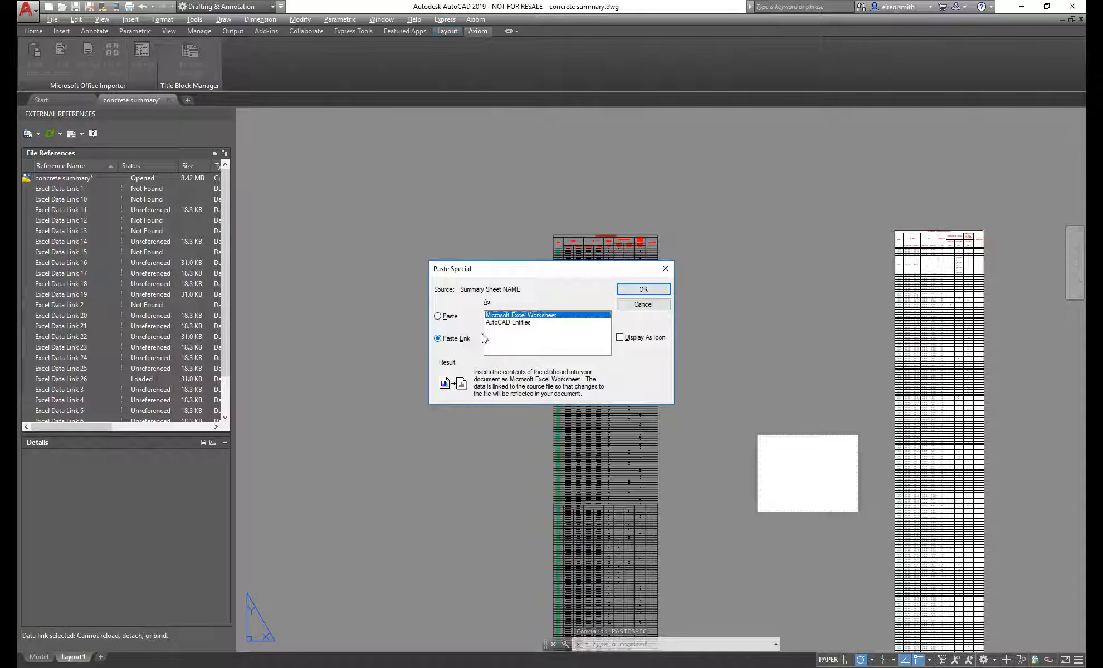
{"action": "left_click", "coordinate": [526, 322]}
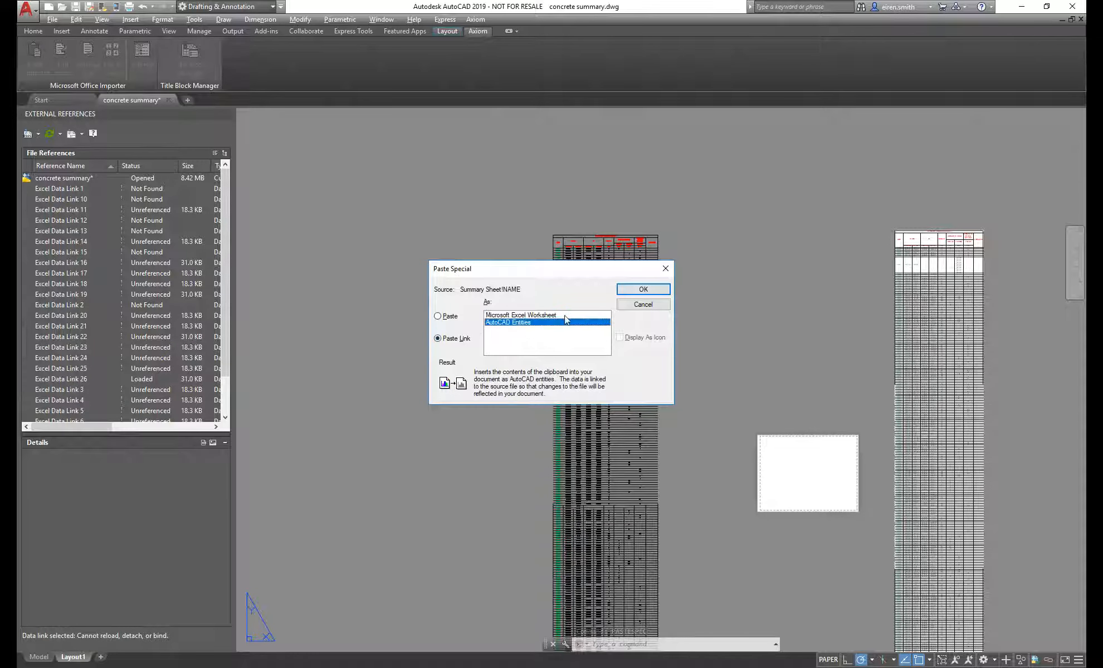
{"action": "left_click", "coordinate": [643, 289]}
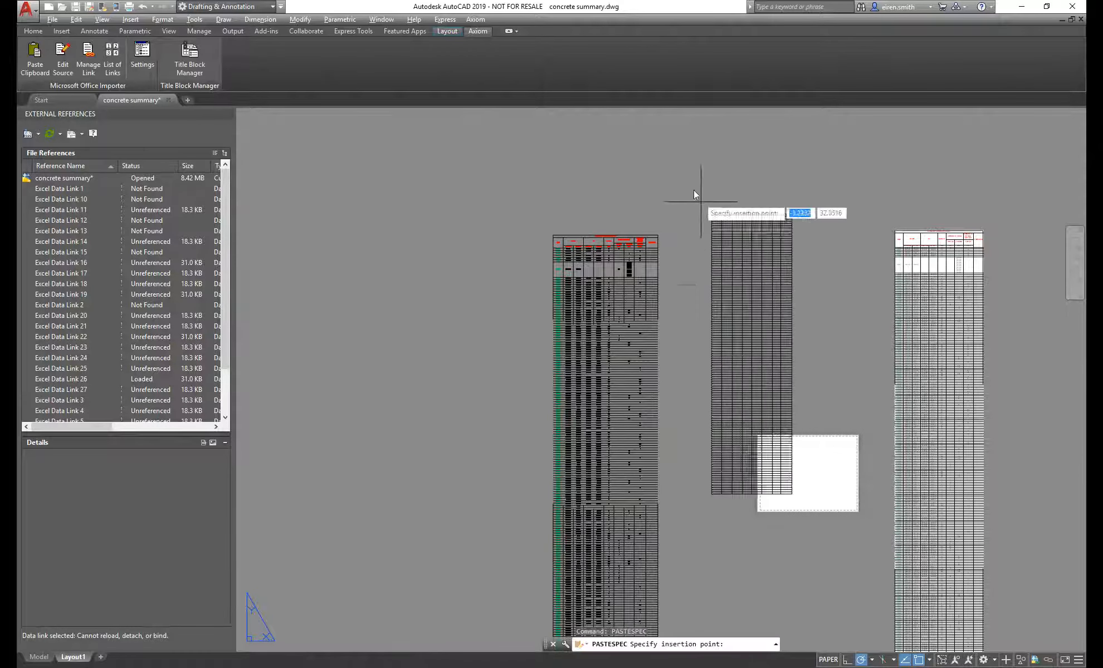
{"action": "left_click", "coordinate": [683, 154]}
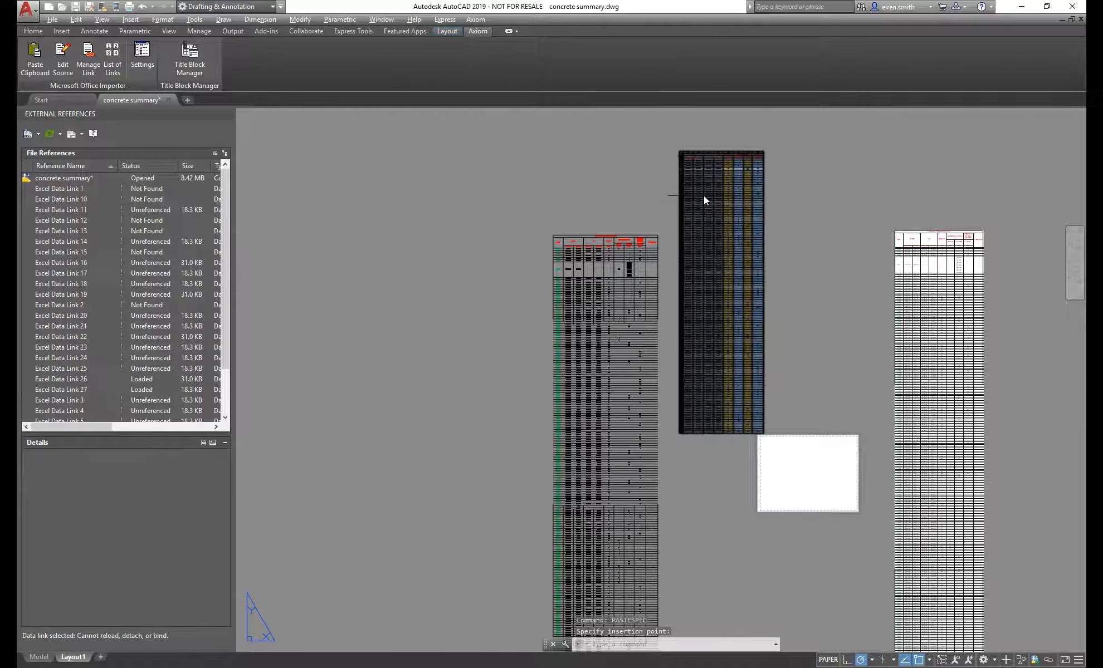
Examine the newly linked table's merged headers and Really Tall Row cell, comparing them with the earlier linked table.
{"action": "scroll", "coordinate": [692, 165], "scroll_direction": "up", "scroll_amount": 4}
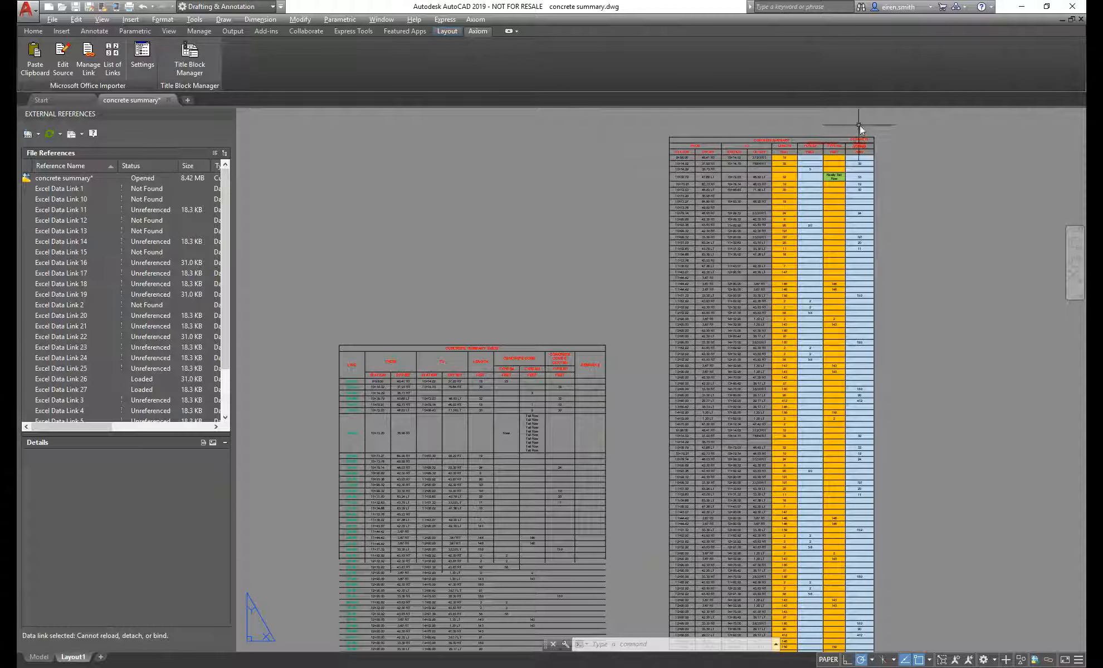
{"action": "scroll", "coordinate": [845, 129], "scroll_direction": "up", "scroll_amount": 2}
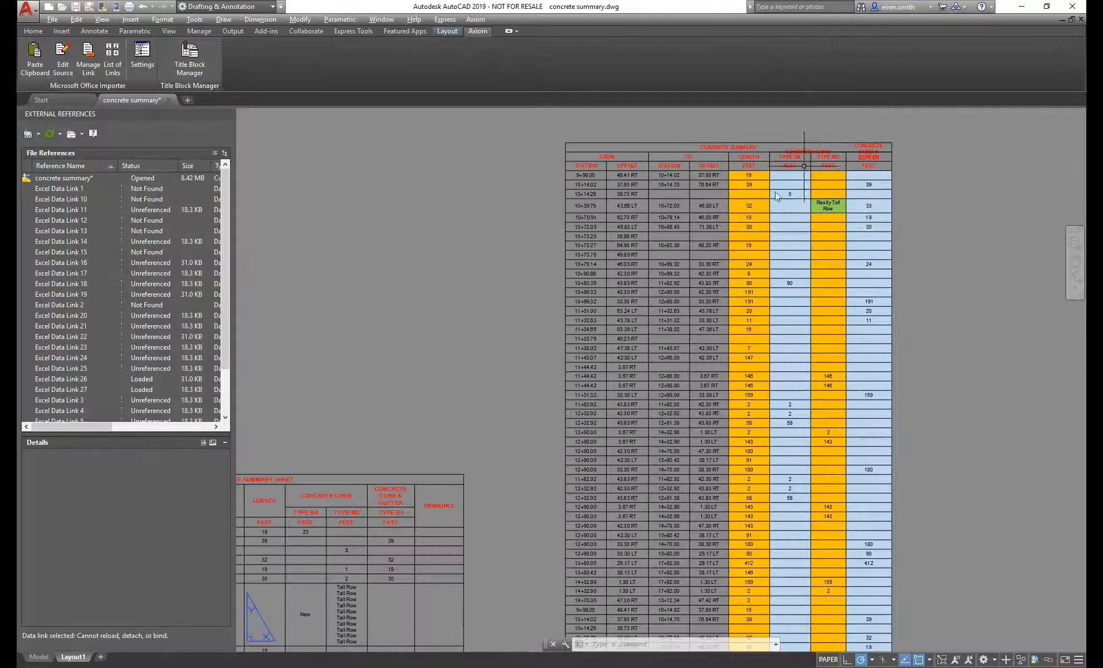
{"action": "scroll", "coordinate": [308, 605], "scroll_direction": "up", "scroll_amount": 4}
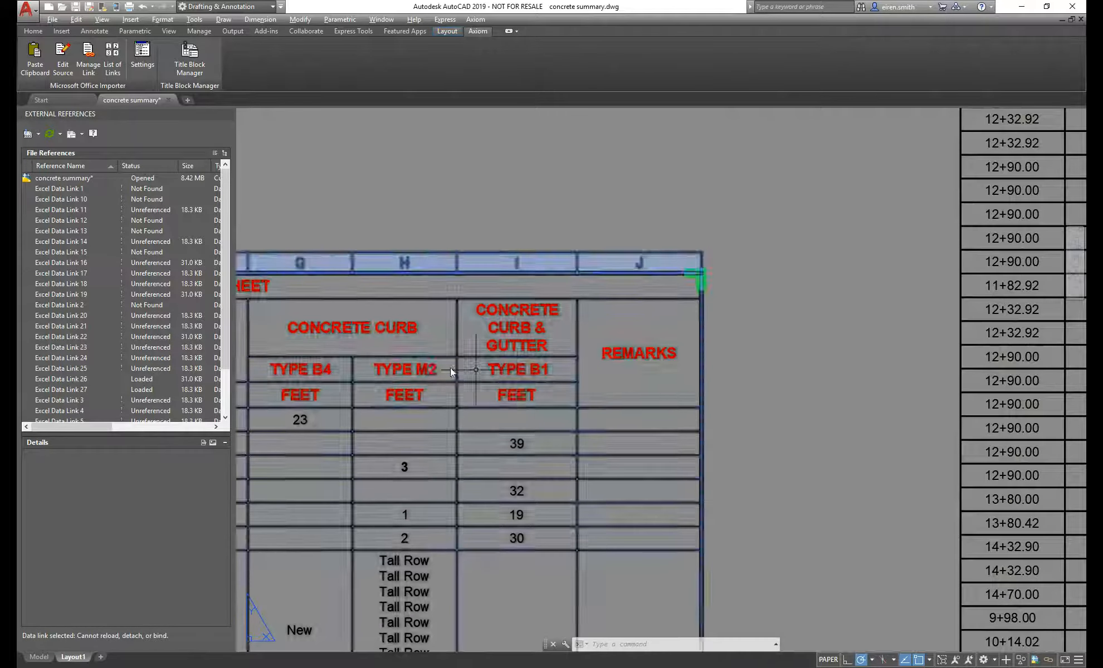
{"action": "scroll", "coordinate": [542, 411], "scroll_direction": "down", "scroll_amount": 5}
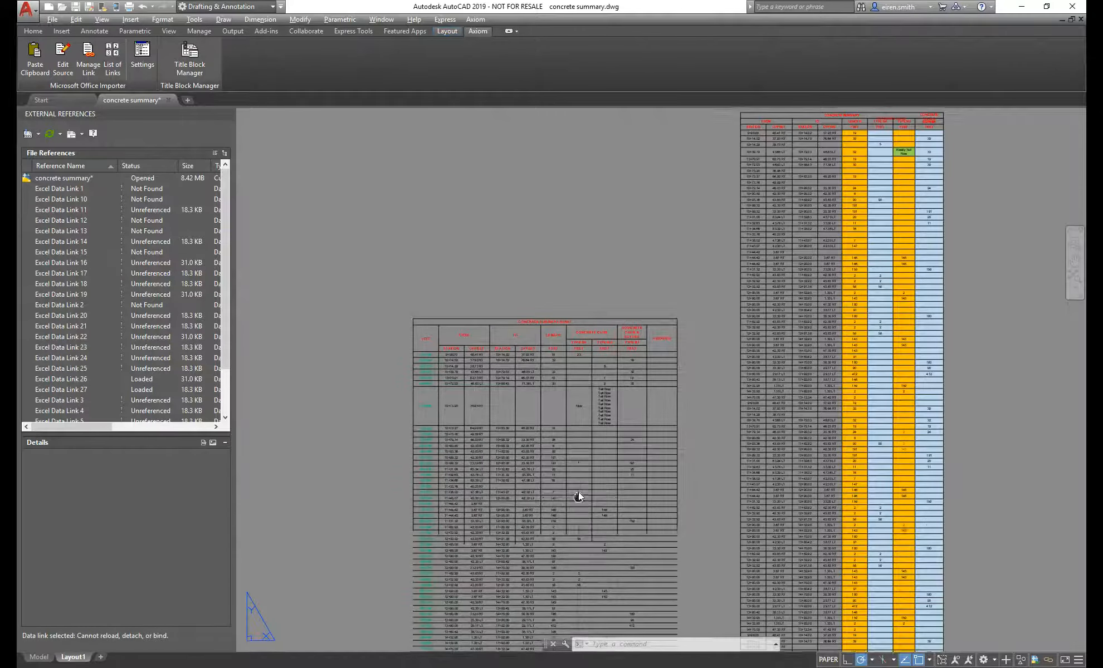
{"action": "middle_click_drag", "start_coordinate": [578, 491], "coordinate": [549, 344]}
{"action": "scroll", "coordinate": [553, 427], "scroll_direction": "up", "scroll_amount": 1}
{"action": "scroll", "coordinate": [883, 410], "scroll_direction": "down", "scroll_amount": 6}
{"action": "middle_click_drag", "start_coordinate": [877, 186], "coordinate": [853, 203]}
{"action": "middle_click_drag", "start_coordinate": [792, 239], "coordinate": [463, 480]}
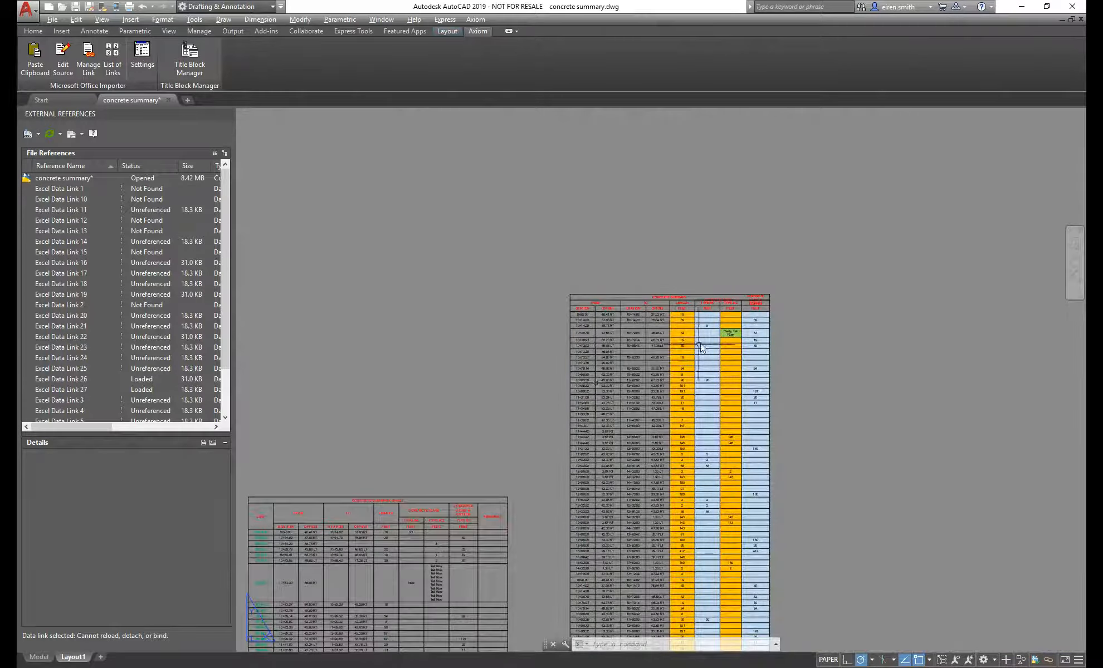
{"action": "scroll", "coordinate": [742, 297], "scroll_direction": "up", "scroll_amount": 8}
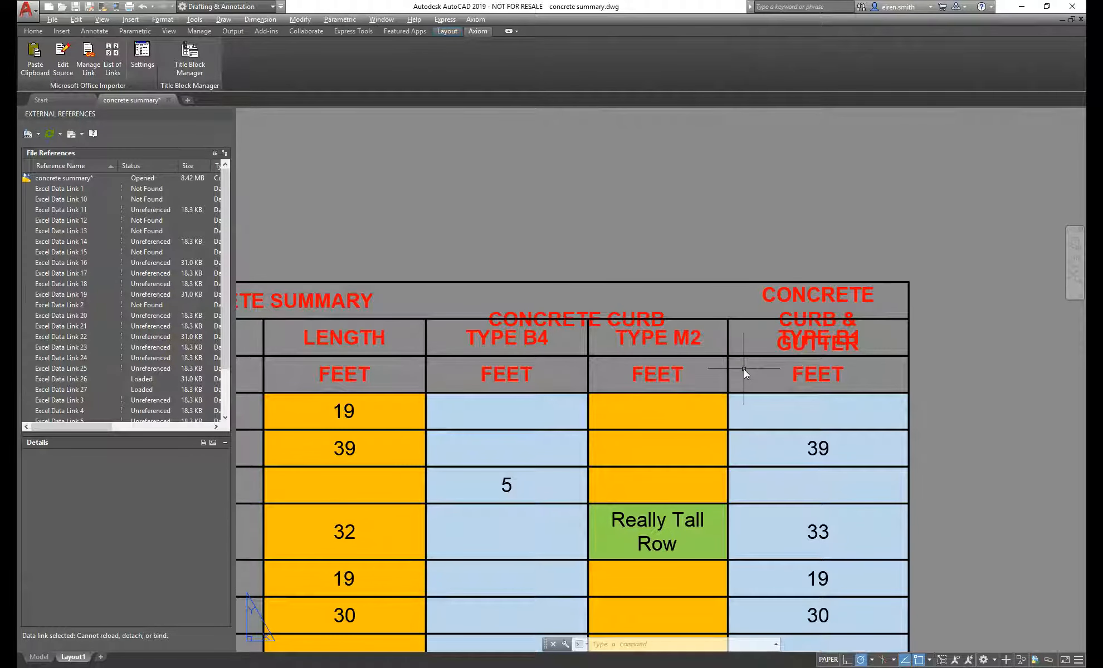
{"action": "scroll", "coordinate": [744, 369], "scroll_direction": "down", "scroll_amount": 4}
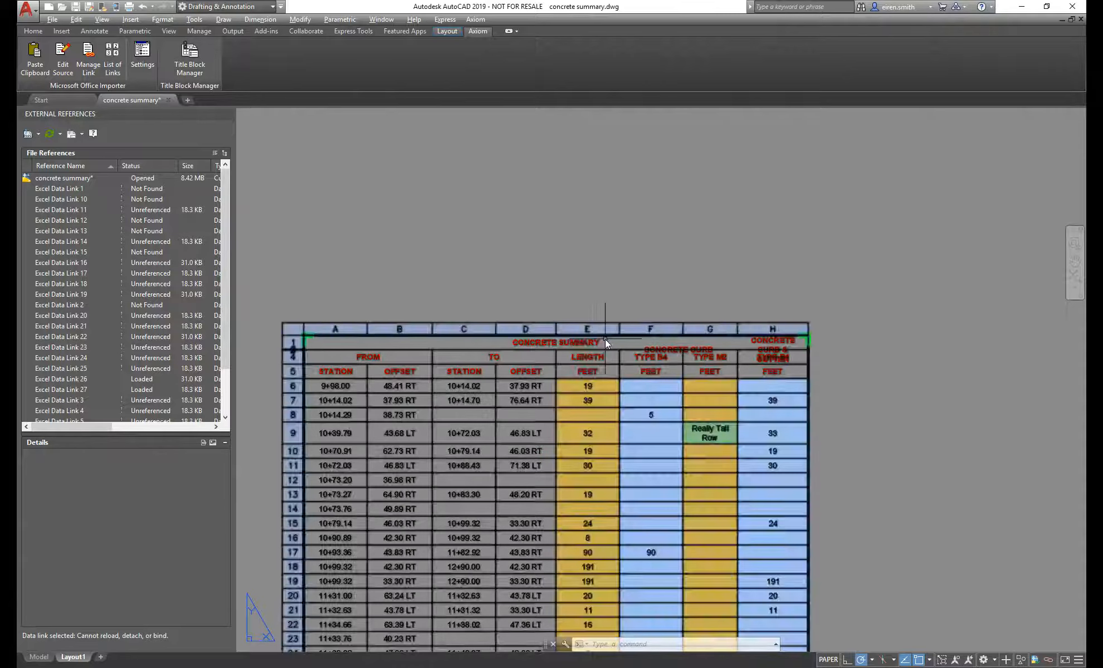
{"action": "scroll", "coordinate": [509, 335], "scroll_direction": "down", "scroll_amount": 2}
{"action": "scroll", "coordinate": [509, 335], "scroll_direction": "down", "scroll_amount": 2}
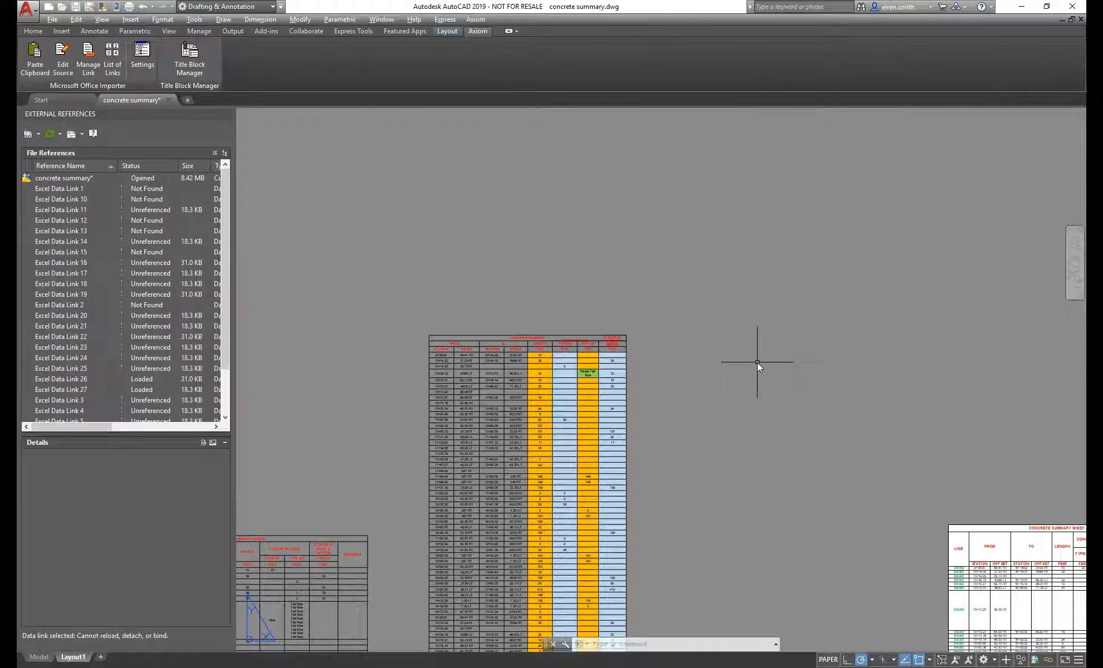
{"action": "scroll", "coordinate": [652, 309], "scroll_direction": "down", "scroll_amount": 3}
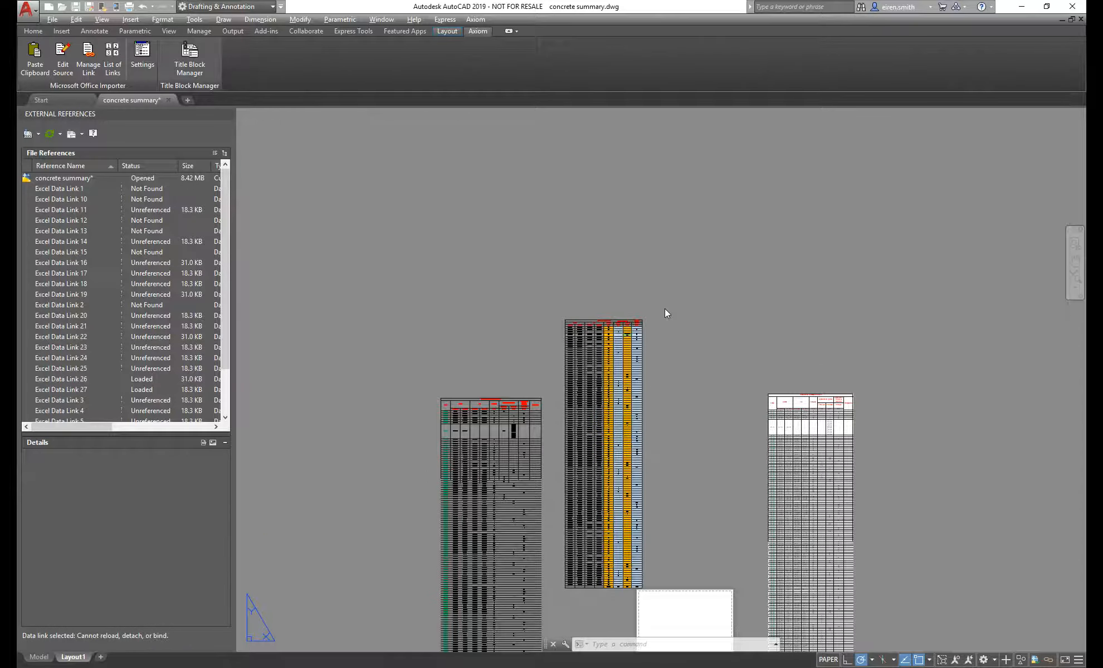
Switch to Excel and copy the entire Summary Sheet worksheet.
{"action": "key", "text": "alt+Tab"}
{"action": "scroll", "coordinate": [162, 181], "scroll_direction": "up", "scroll_amount": 6}
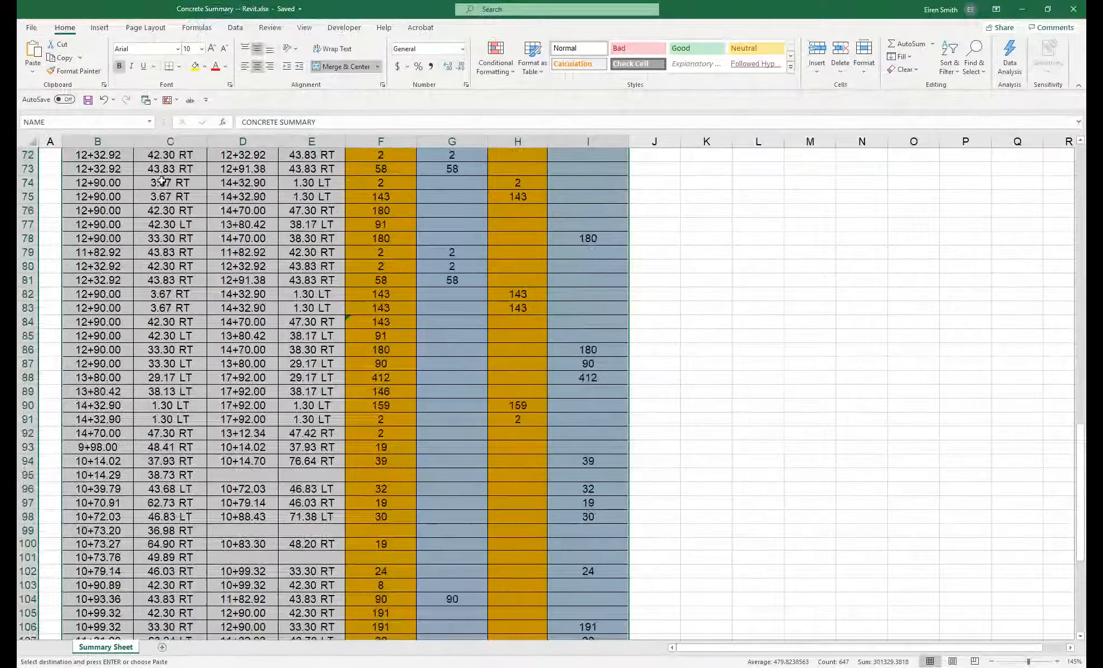
{"action": "scroll", "coordinate": [161, 181], "scroll_direction": "up", "scroll_amount": 20}
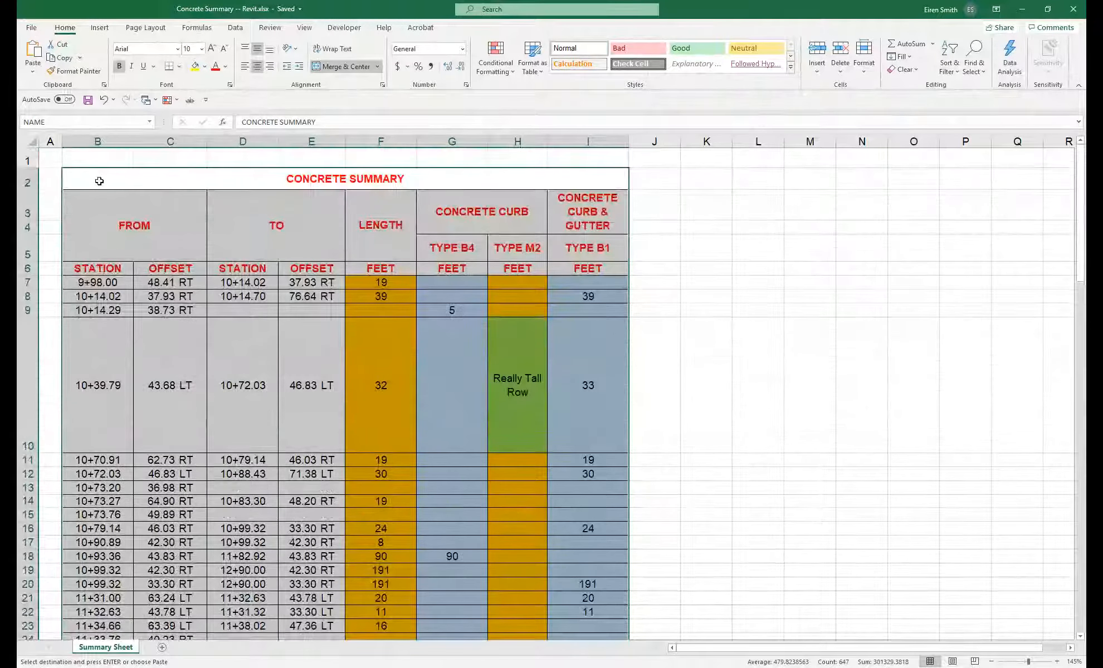
{"action": "key", "text": "ctrl+a"}
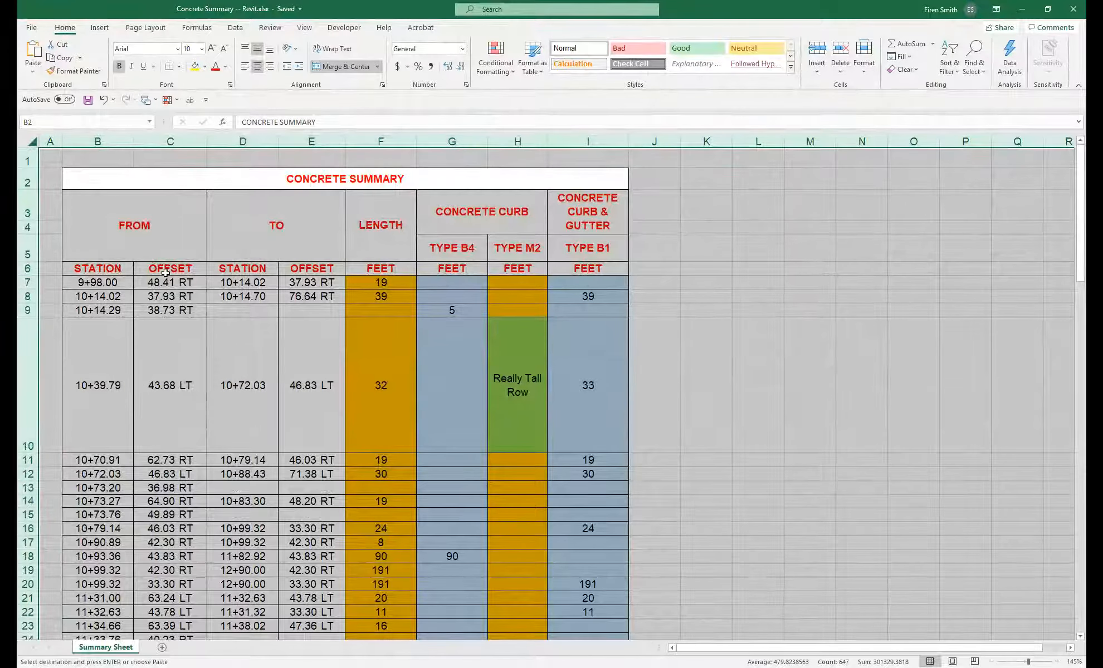
Return to AutoCAD and paste the whole worksheet as linked AutoCAD Entities with PASTESPEC, placing it beside the coloured table.
{"action": "key", "text": "alt+Tab"}
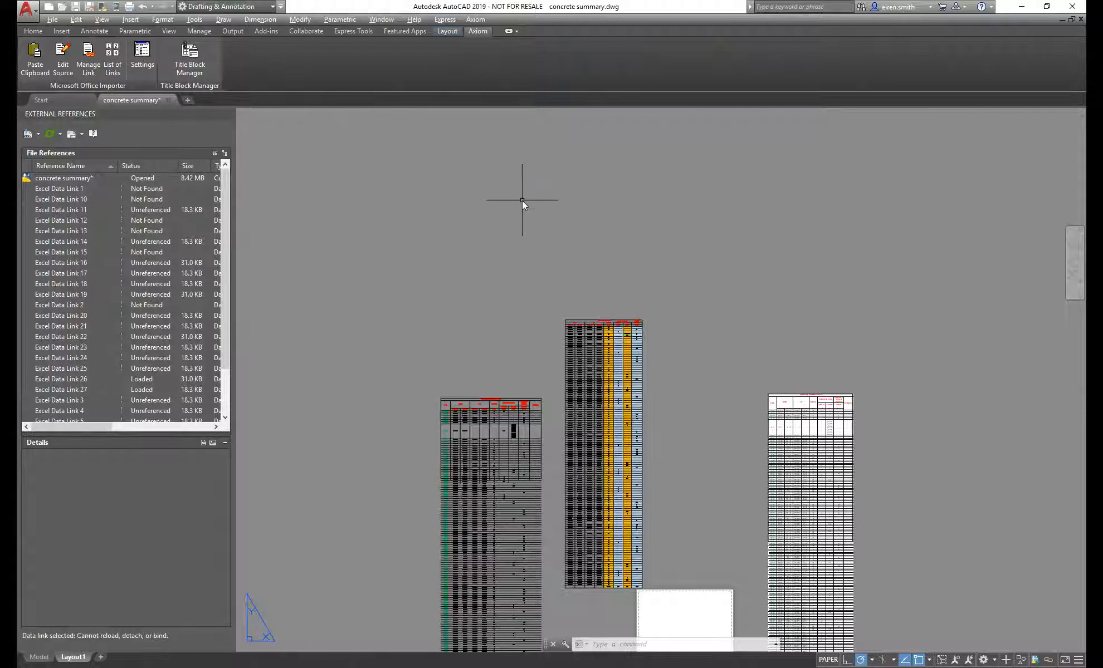
{"action": "type", "text": "pastespec"}
{"action": "key", "text": "Return"}
{"action": "left_click", "coordinate": [452, 339]}
{"action": "left_click", "coordinate": [515, 323]}
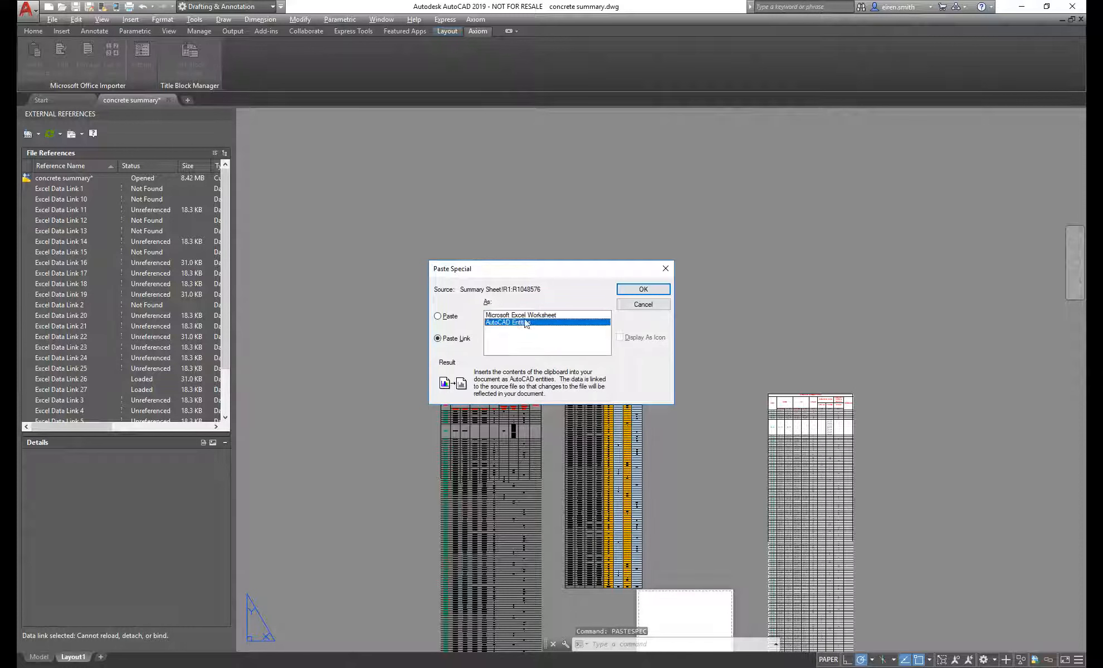
{"action": "left_click", "coordinate": [644, 288]}
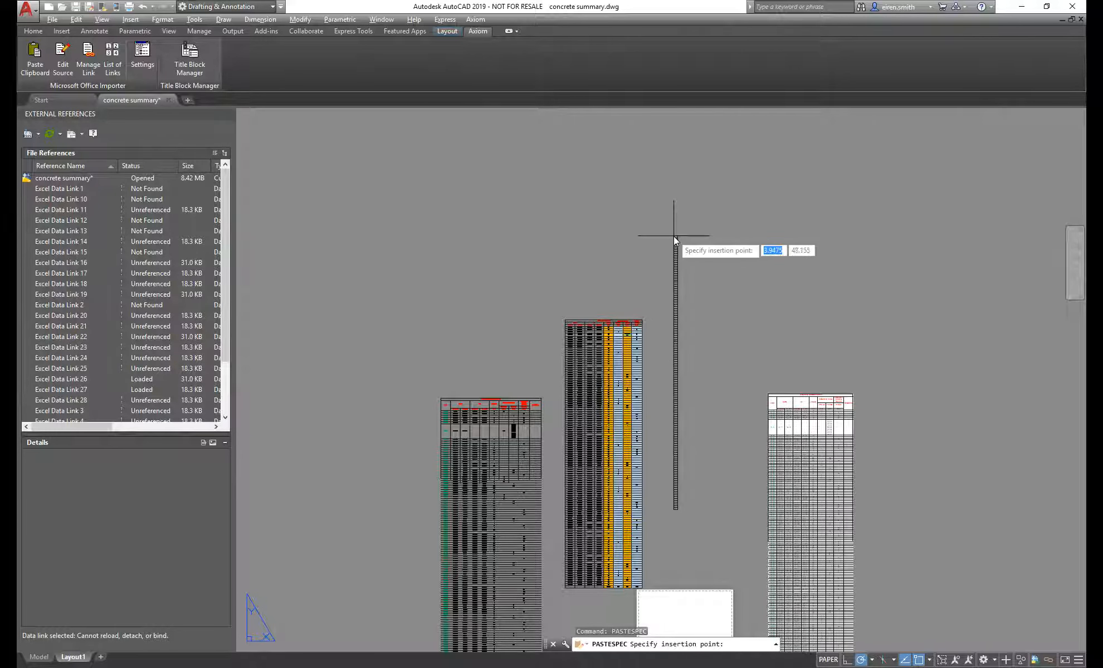
{"action": "scroll", "coordinate": [674, 236], "scroll_direction": "up", "scroll_amount": 2}
{"action": "left_click", "coordinate": [673, 203]}
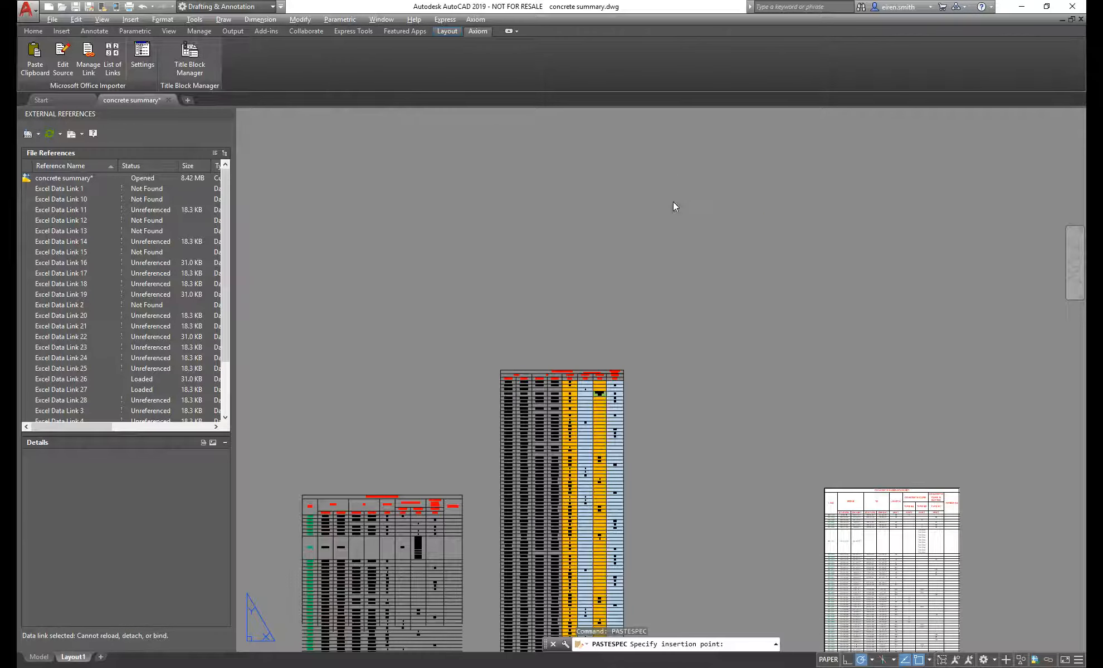
{"action": "scroll", "coordinate": [682, 208], "scroll_direction": "up", "scroll_amount": 8}
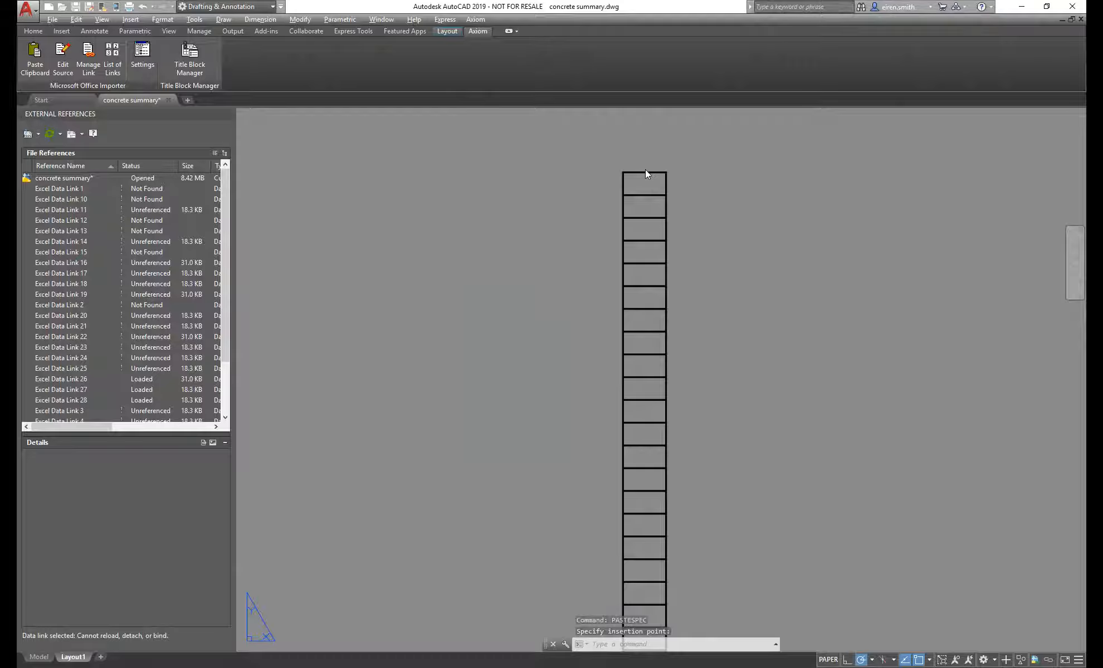
Compare the pasted single-column grid with the Excel sheet, and copy rows 1 and 2 of the worksheet.
{"action": "key", "text": "alt+Tab"}
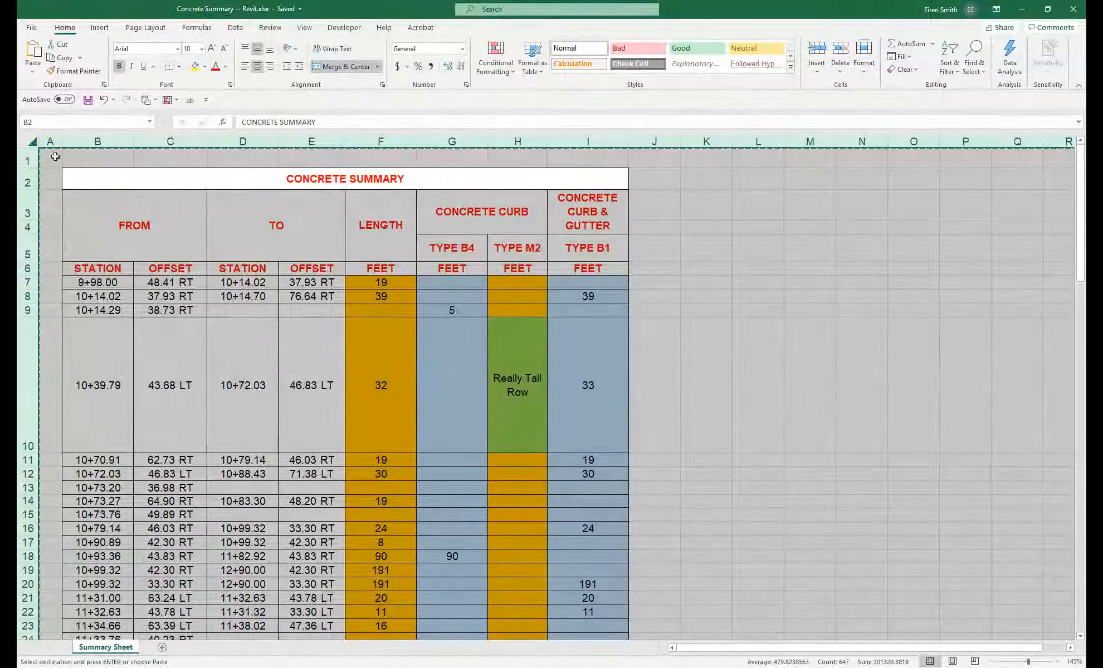
{"action": "key", "text": "alt+Tab"}
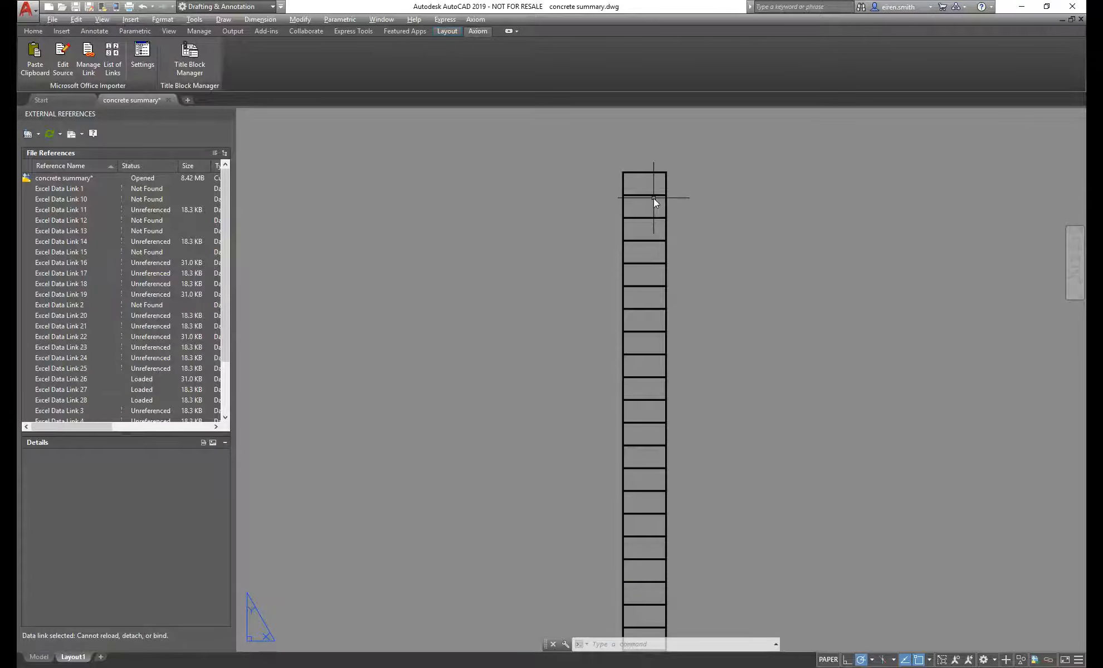
{"action": "scroll", "coordinate": [653, 198], "scroll_direction": "down", "scroll_amount": 5}
{"action": "key", "text": "alt+Tab"}
{"action": "left_click_drag", "start_coordinate": [29, 156], "coordinate": [34, 181]}
{"action": "key", "text": "ctrl+c"}
Return to AutoCAD and paste rows 1 and 2 as linked AutoCAD Entities with PASTESPEC, next to the single-column grid.
{"action": "key", "text": "alt+Tab"}
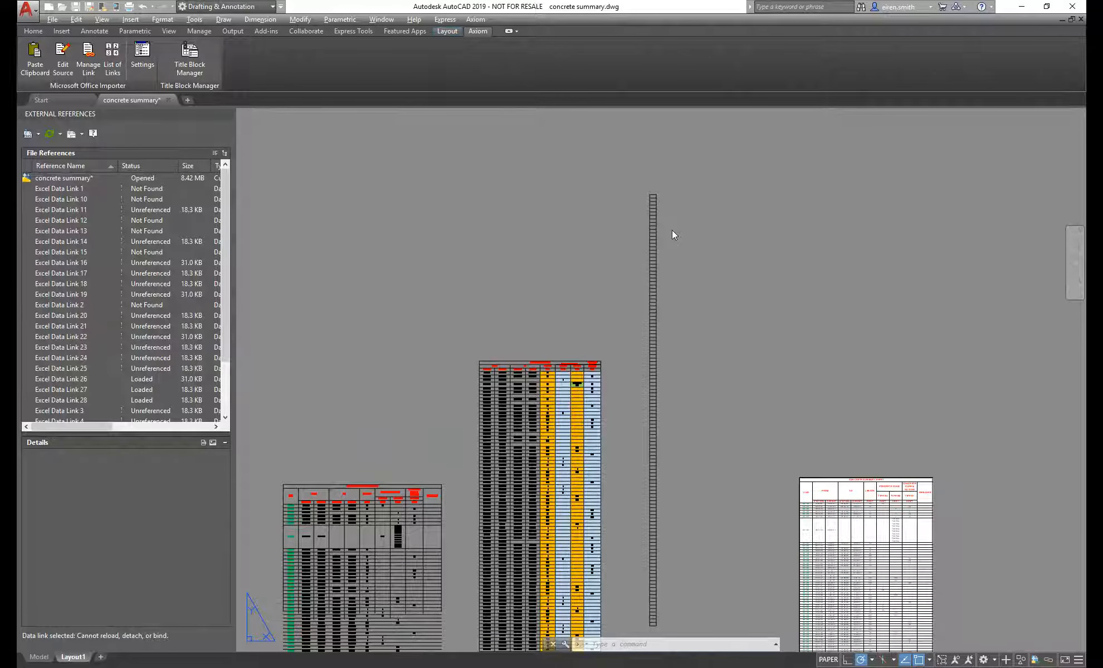
{"action": "left_click", "coordinate": [710, 216]}
{"action": "key", "text": "Escape"}
{"action": "key", "text": "Escape"}
{"action": "type", "text": "pastespec"}
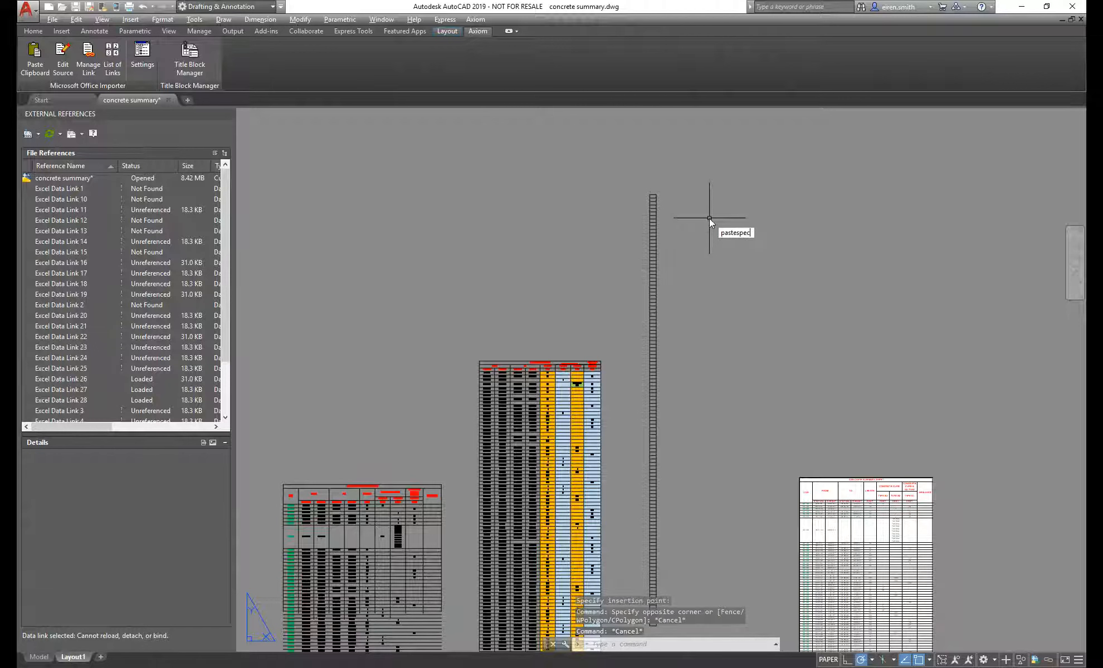
{"action": "key", "text": "Return"}
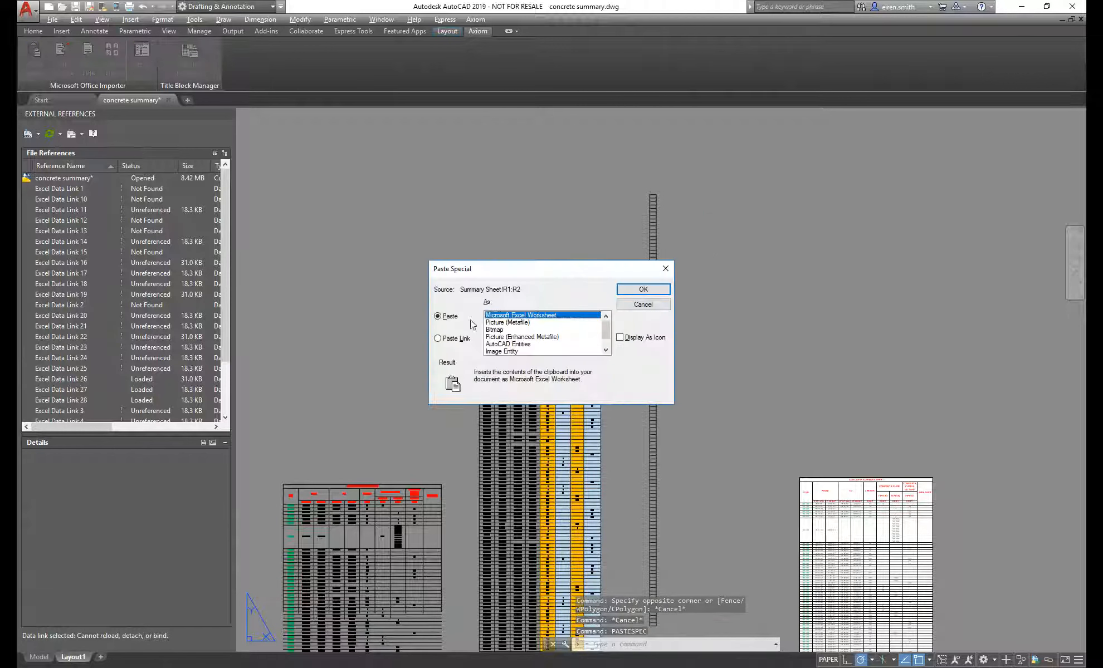
{"action": "left_click", "coordinate": [460, 339]}
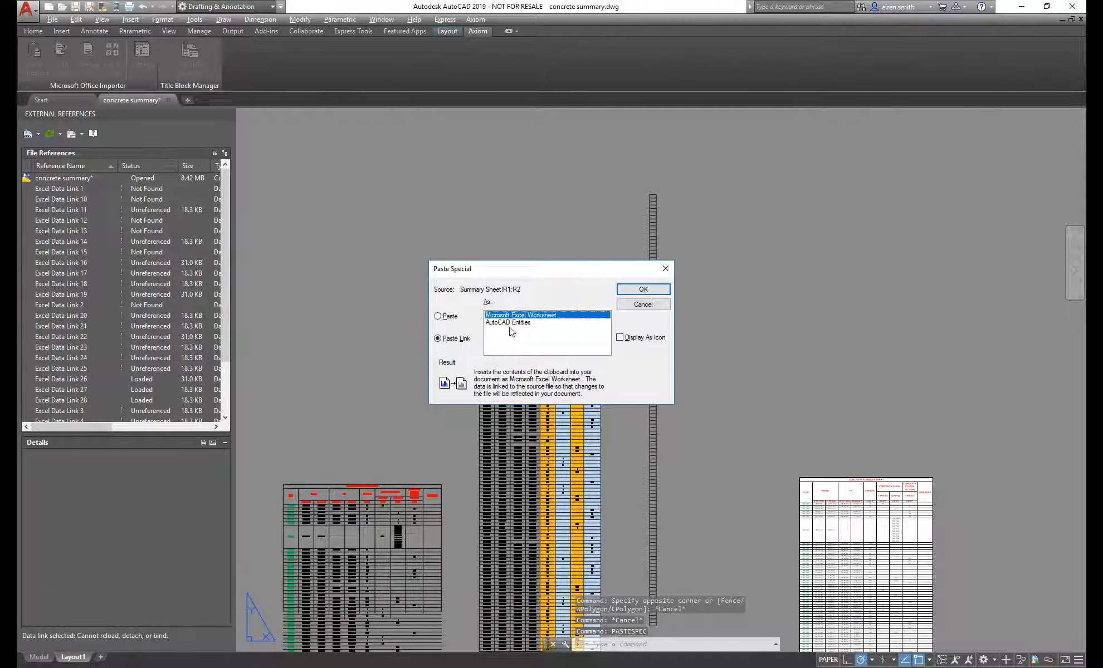
{"action": "left_click", "coordinate": [643, 288]}
{"action": "left_click", "coordinate": [682, 198]}
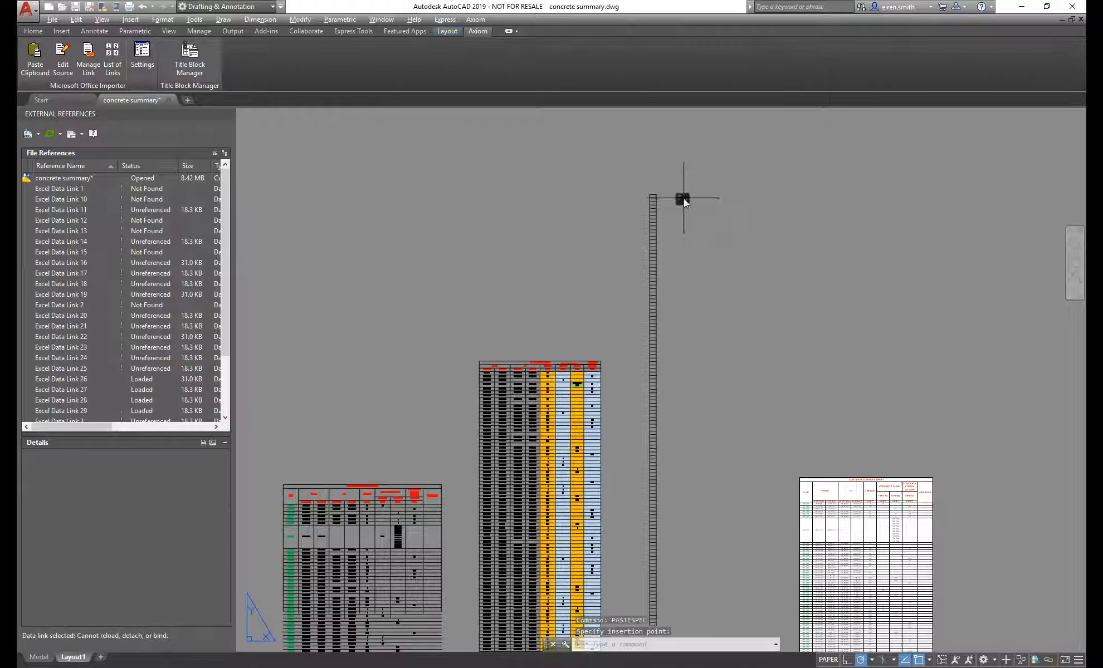
{"action": "scroll", "coordinate": [686, 198], "scroll_direction": "up", "scroll_amount": 2}
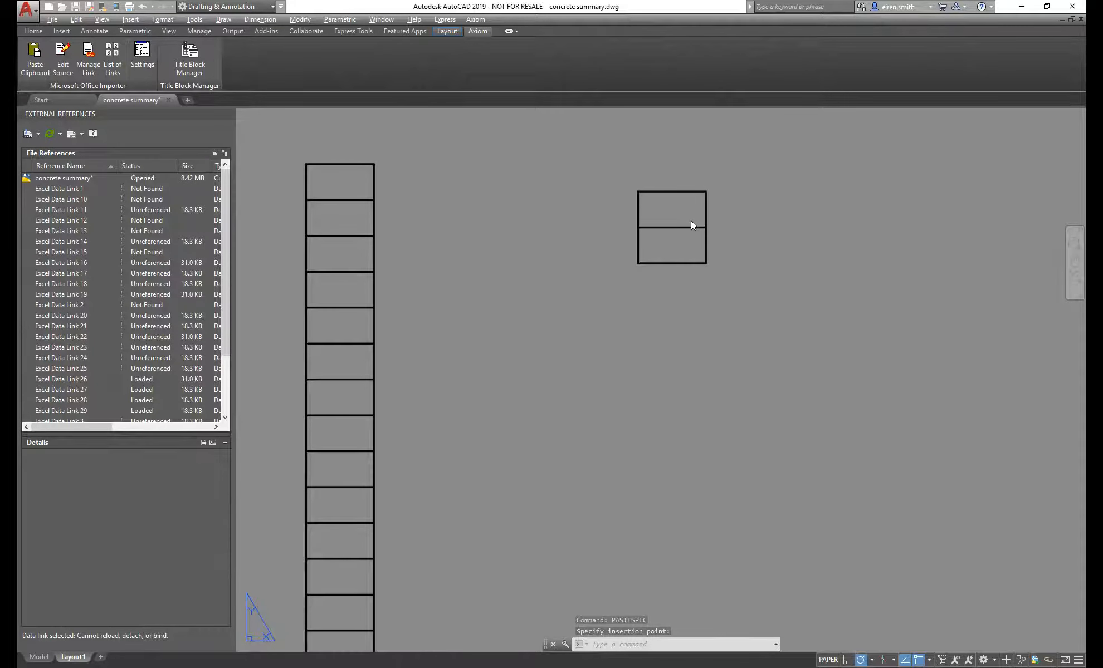
Compare the pasted two-row table with rows 1 and 2 in Excel and review all the pasted tables in the layout.
{"action": "key", "text": "alt+Tab"}
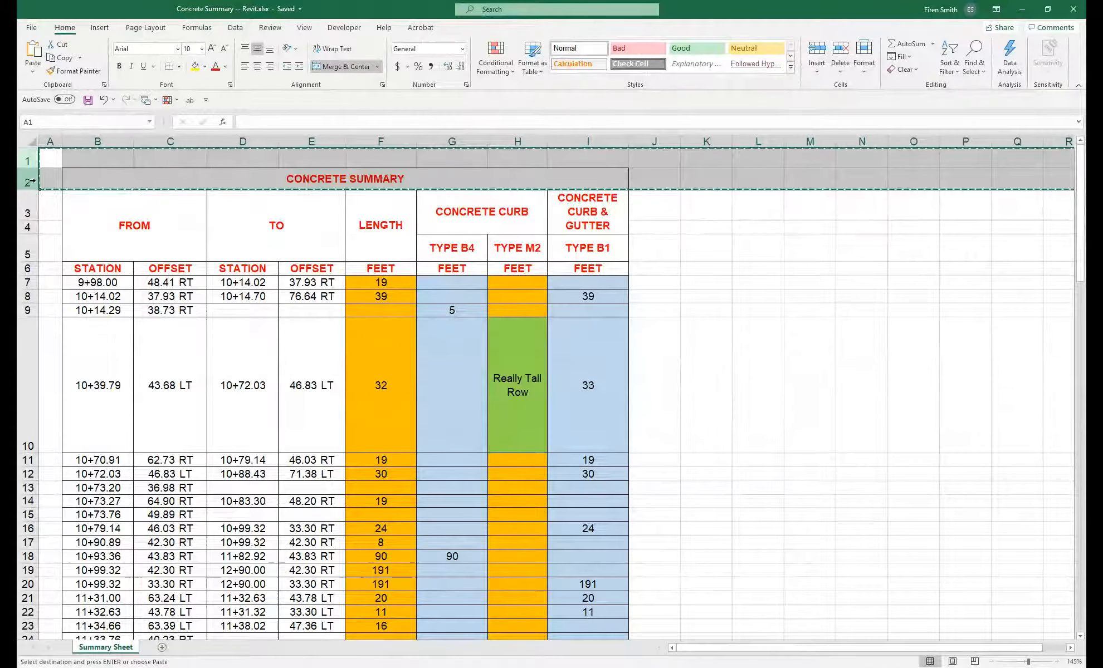
{"action": "key", "text": "alt+Tab"}
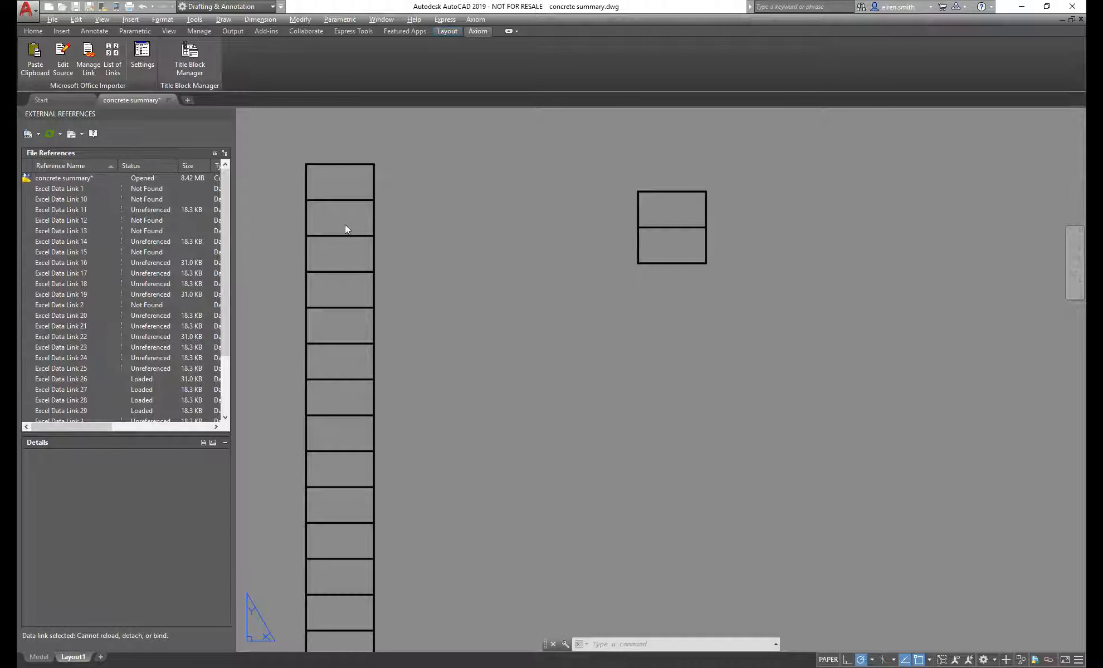
{"action": "scroll", "coordinate": [503, 224], "scroll_direction": "down", "scroll_amount": 10}
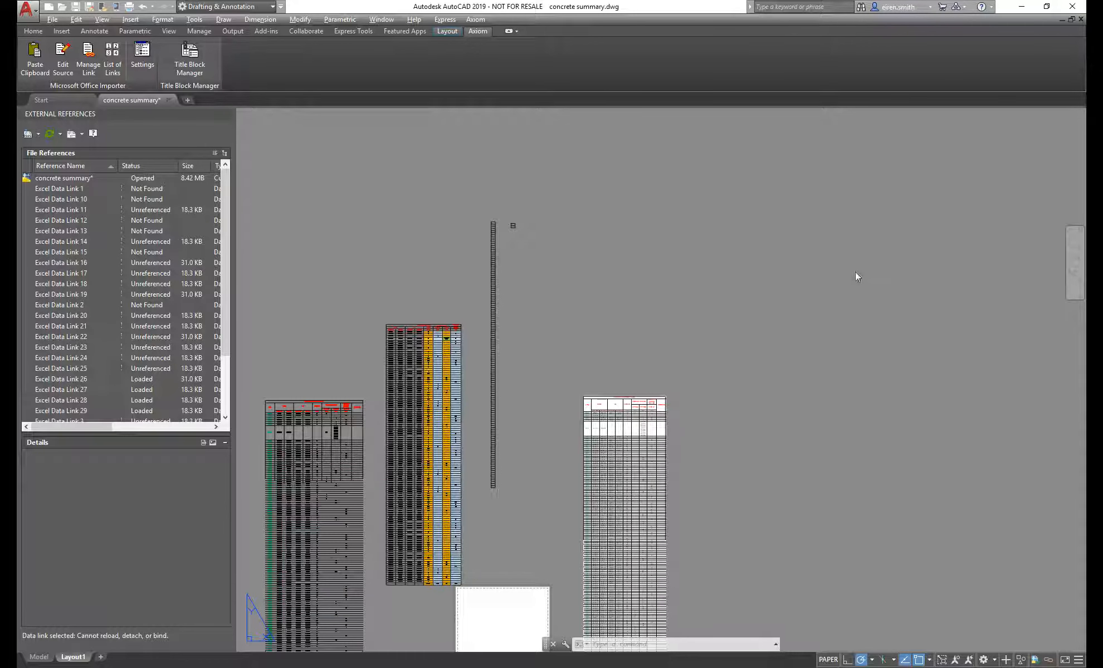
Switch to Excel and copy the complete Concrete Summary Sheet table.
{"action": "key", "text": "alt+Tab"}
{"action": "left_click", "coordinate": [431, 229]}
{"action": "key", "text": "ctrl+a"}
{"action": "key", "text": "ctrl+c"}
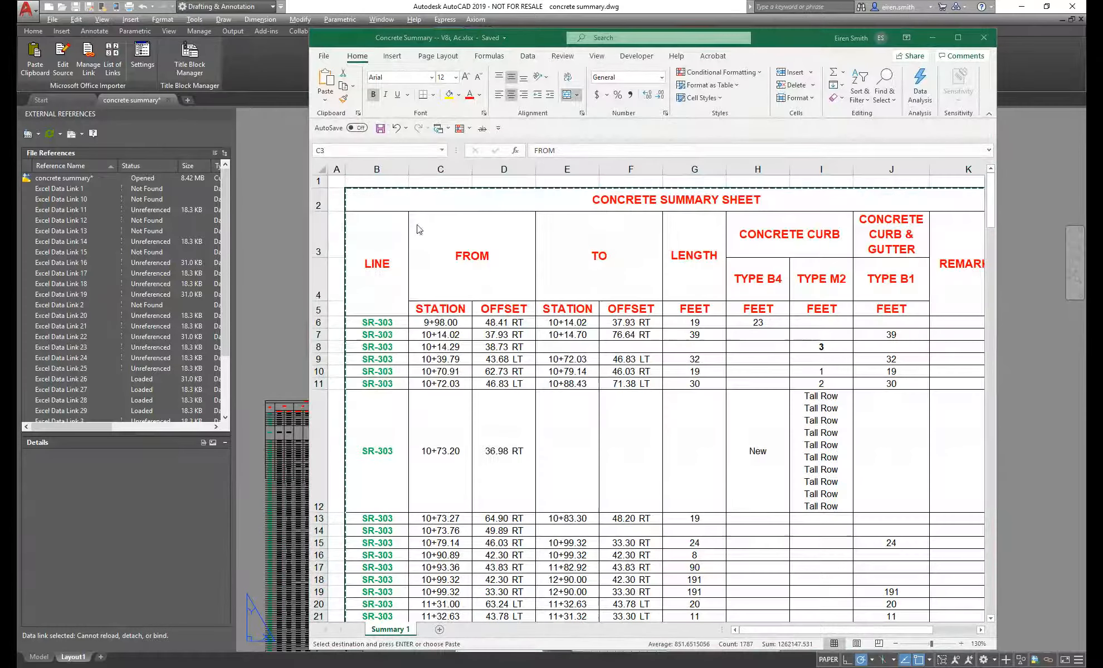
Return to AutoCAD and paste the copied table with PASTESPEC as a linked Microsoft Excel Worksheet, beside the existing white table.
{"action": "key", "text": "alt+Tab"}
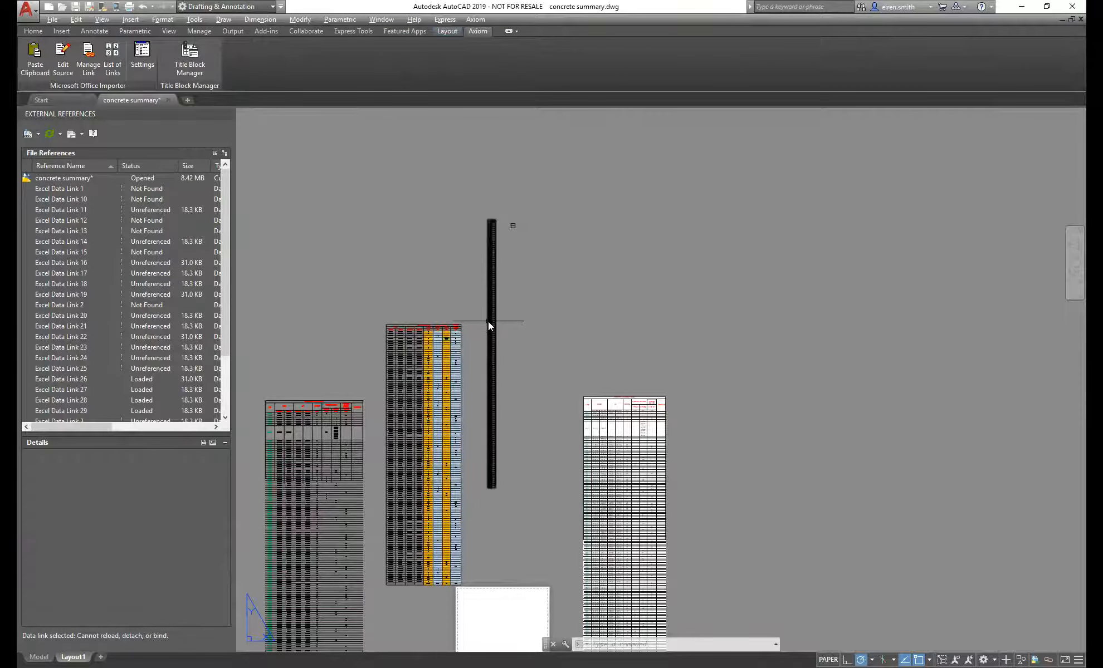
{"action": "key", "text": "Escape"}
{"action": "type", "text": "pastespec"}
{"action": "key", "text": "Return"}
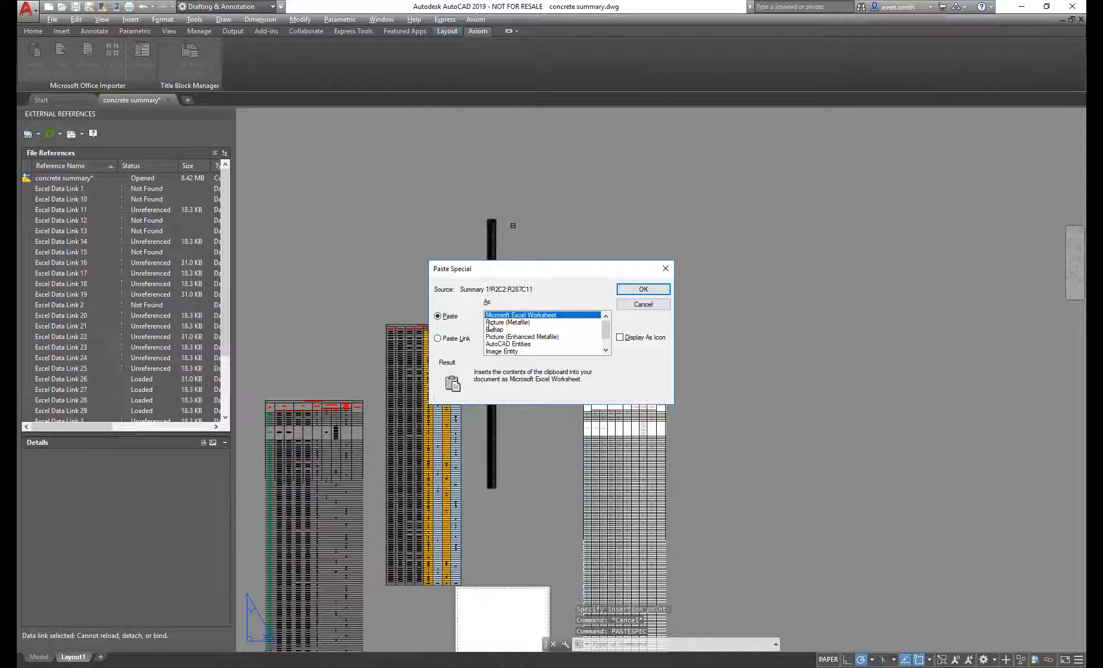
{"action": "left_click", "coordinate": [458, 338]}
{"action": "left_click", "coordinate": [511, 323]}
{"action": "left_click", "coordinate": [523, 317]}
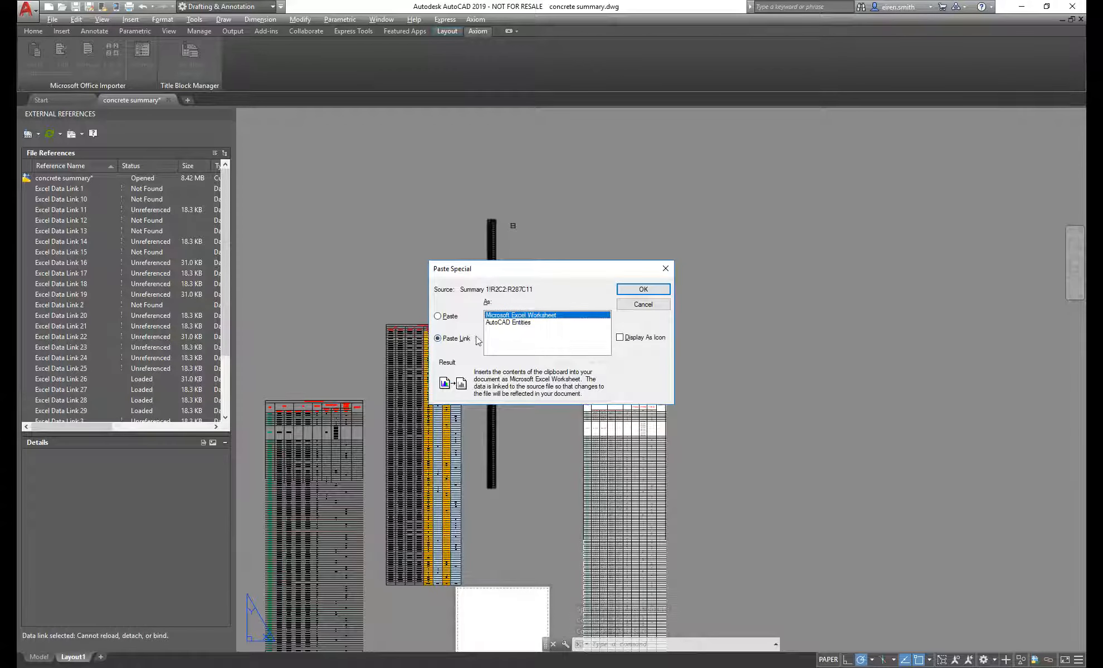
{"action": "left_click", "coordinate": [643, 289]}
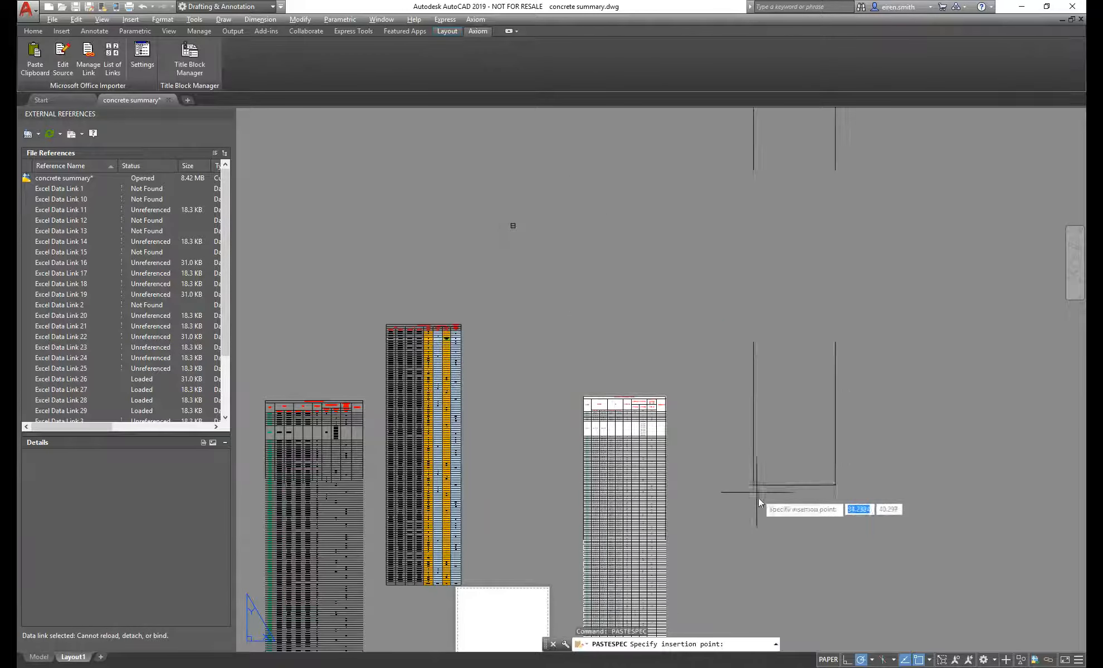
{"action": "left_click", "coordinate": [694, 597]}
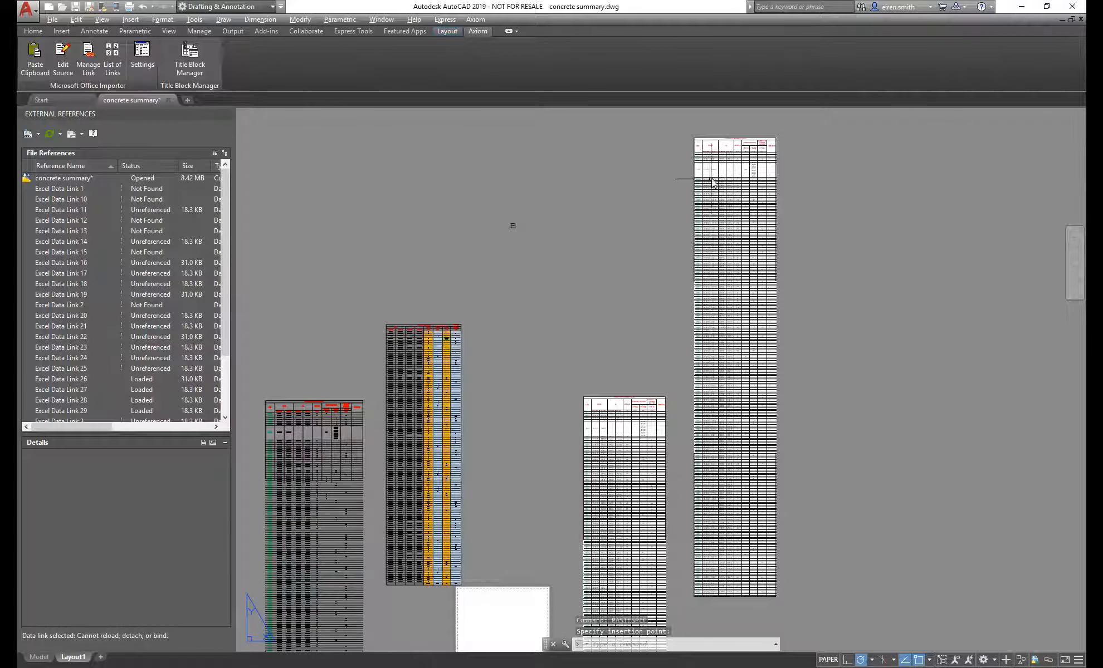
Examine the headings, the tall row and the upper rows of the newly pasted linked worksheet up close.
{"action": "scroll", "coordinate": [711, 178], "scroll_direction": "up", "scroll_amount": 4}
{"action": "scroll", "coordinate": [712, 178], "scroll_direction": "up", "scroll_amount": 2}
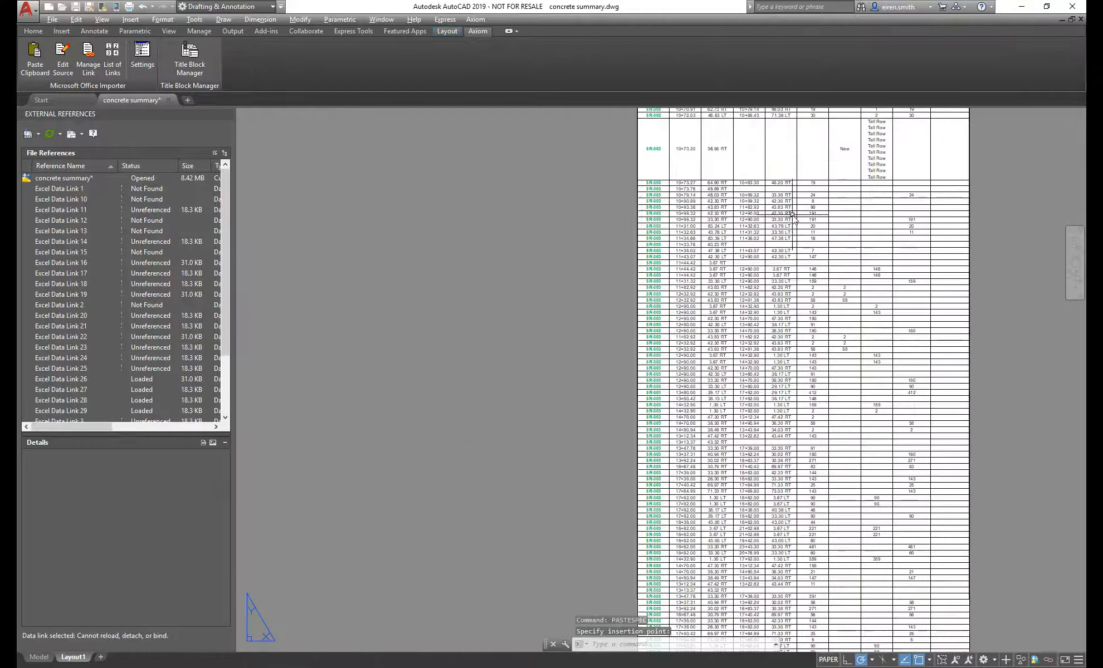
{"action": "scroll", "coordinate": [793, 214], "scroll_direction": "down", "scroll_amount": 2}
{"action": "middle_click_drag", "start_coordinate": [793, 215], "coordinate": [794, 228]}
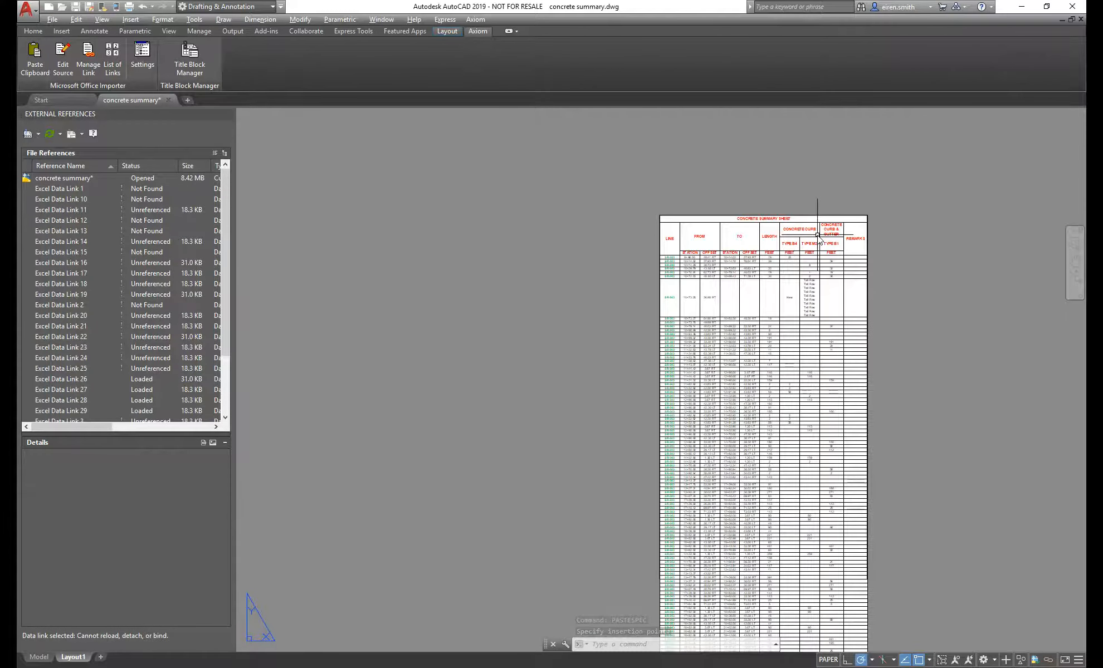
{"action": "scroll", "coordinate": [814, 235], "scroll_direction": "up", "scroll_amount": 6}
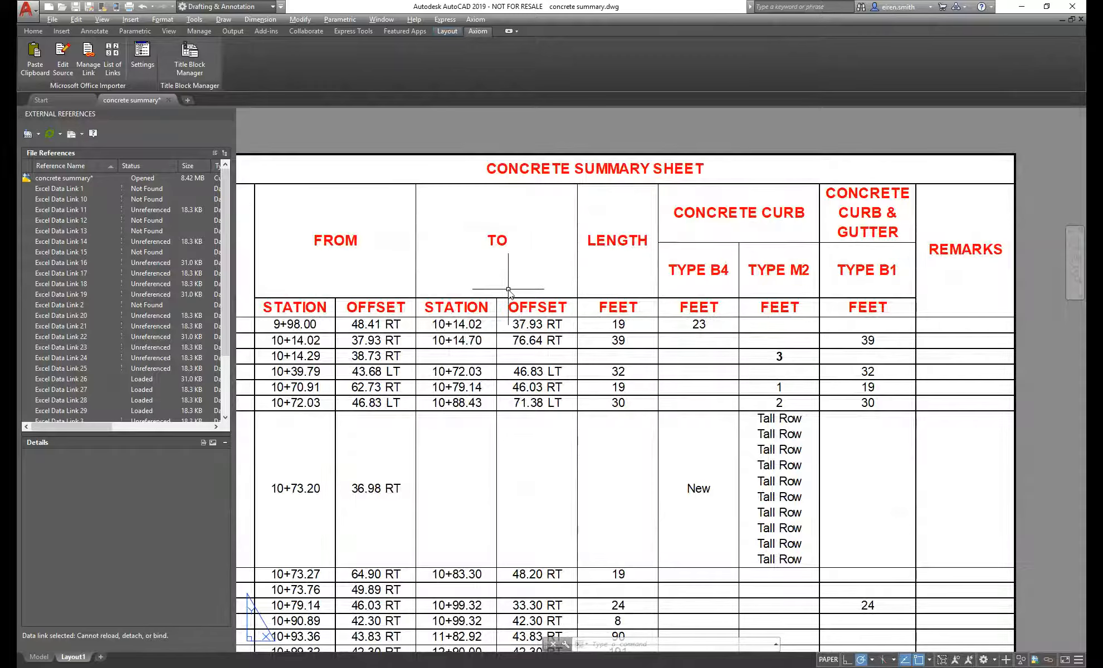
{"action": "scroll", "coordinate": [518, 250], "scroll_direction": "down", "scroll_amount": 3}
{"action": "middle_click_drag", "start_coordinate": [468, 381], "coordinate": [501, 362]}
{"action": "scroll", "coordinate": [708, 265], "scroll_direction": "down", "scroll_amount": 5}
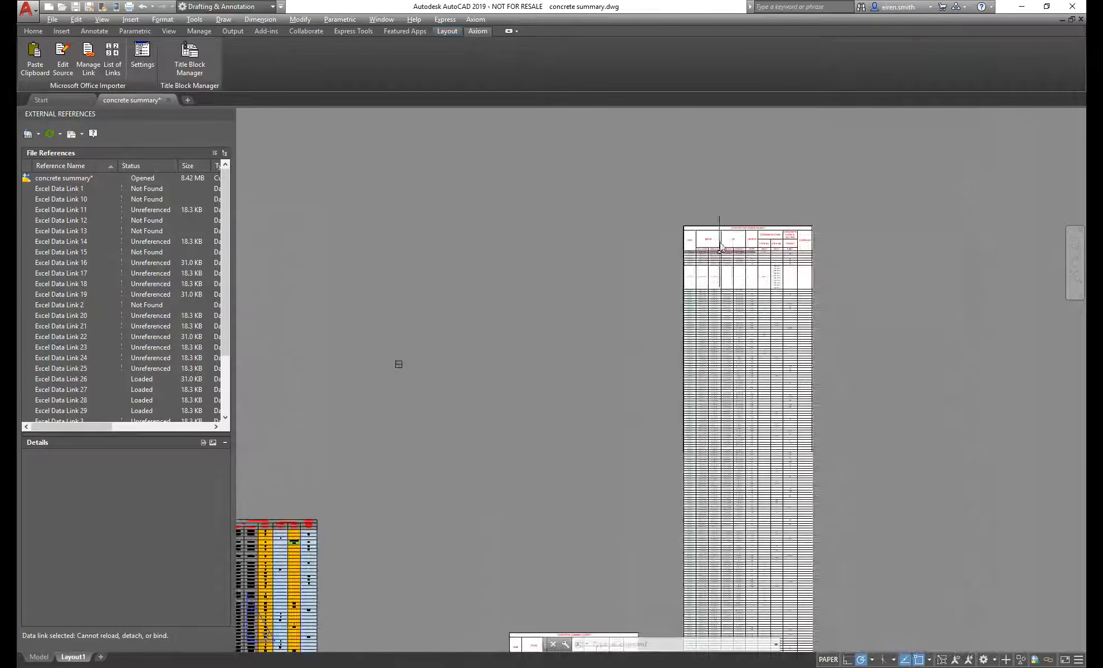
{"action": "middle_click_drag", "start_coordinate": [727, 283], "coordinate": [536, 242]}
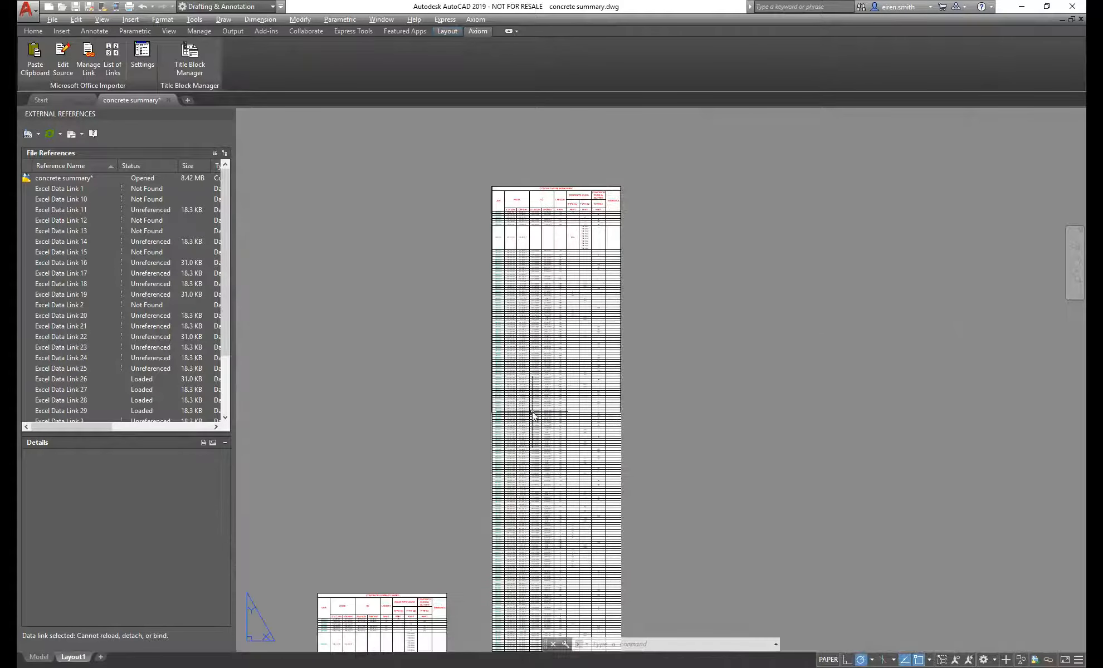
{"action": "scroll", "coordinate": [501, 260], "scroll_direction": "up", "scroll_amount": 4}
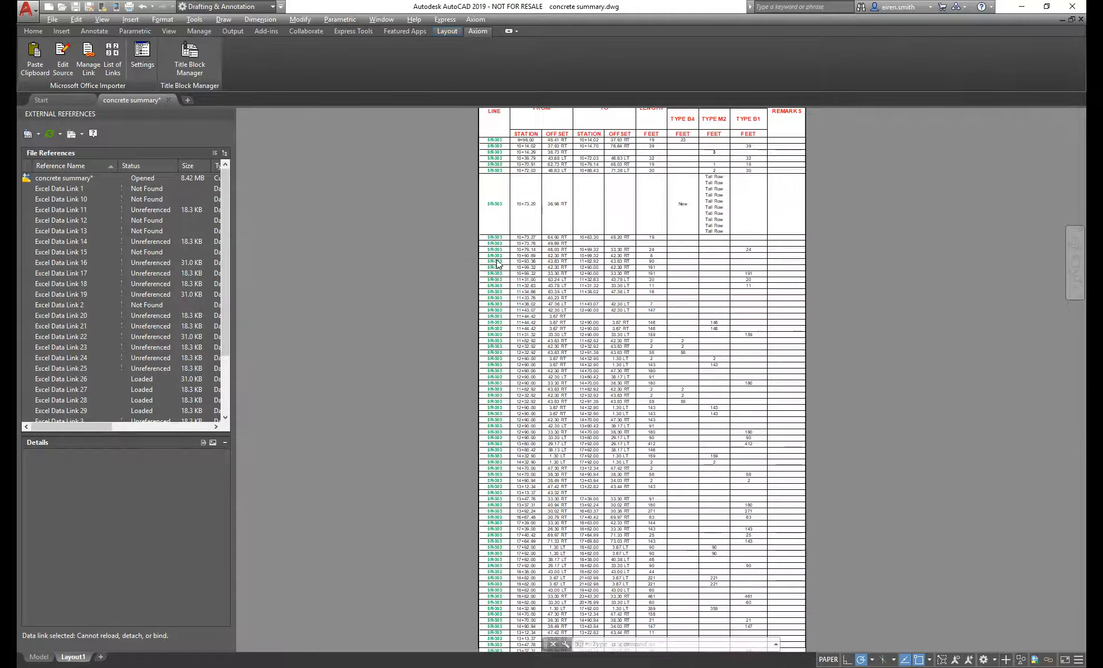
{"action": "scroll", "coordinate": [497, 264], "scroll_direction": "up", "scroll_amount": 2}
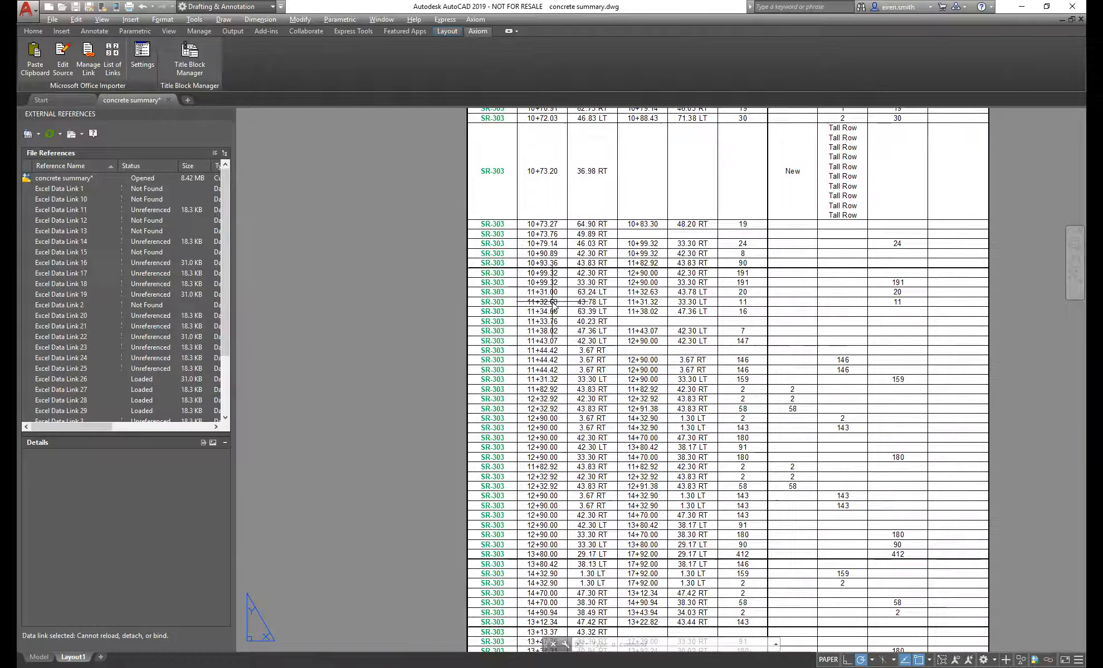
Compare the full length of the linked worksheet with the neighbouring tables and check its left border and middle rows closely.
{"action": "scroll", "coordinate": [551, 301], "scroll_direction": "down", "scroll_amount": 4}
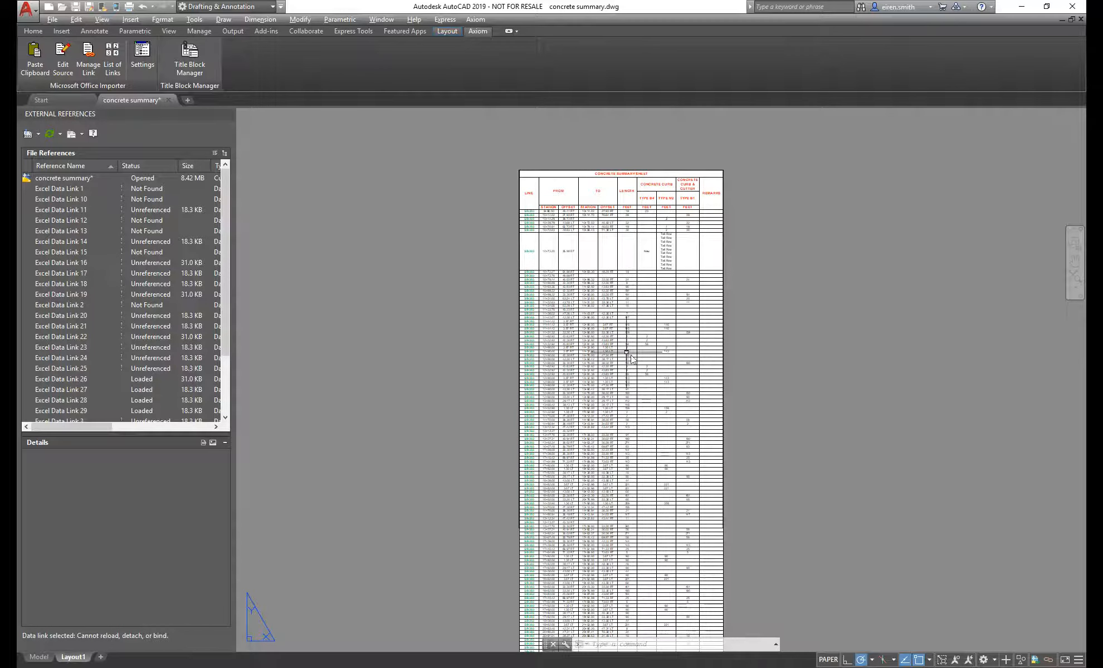
{"action": "scroll", "coordinate": [593, 276], "scroll_direction": "down", "scroll_amount": 2}
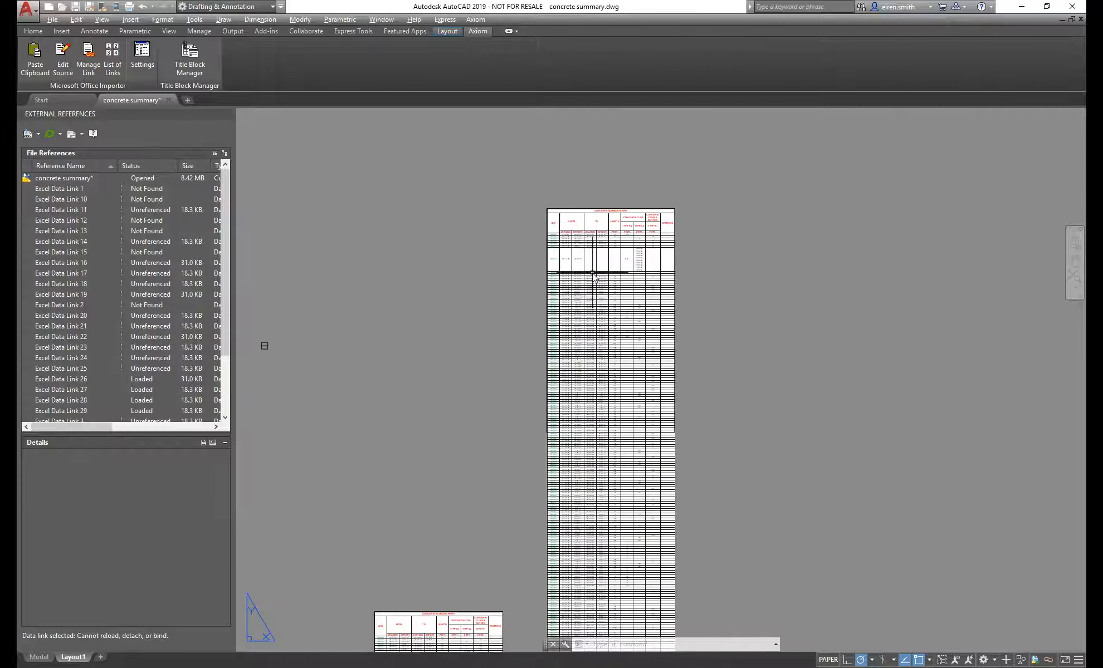
{"action": "scroll", "coordinate": [532, 398], "scroll_direction": "down", "scroll_amount": 2}
{"action": "middle_click_drag", "start_coordinate": [516, 505], "coordinate": [537, 326]}
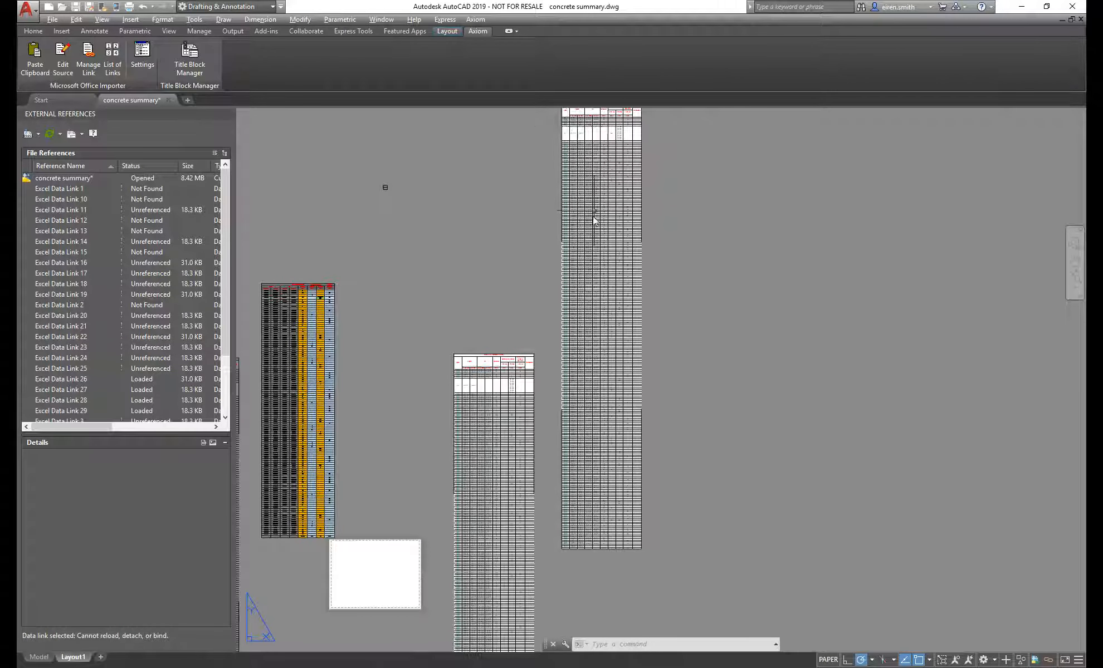
{"action": "scroll", "coordinate": [574, 254], "scroll_direction": "up", "scroll_amount": 6}
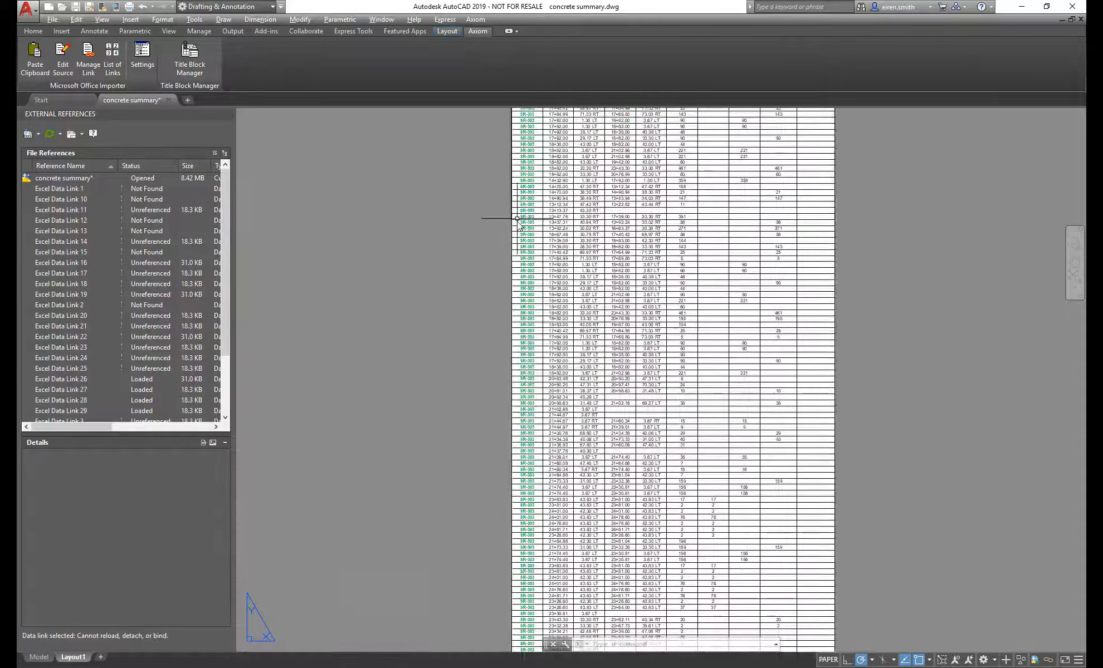
{"action": "scroll", "coordinate": [518, 196], "scroll_direction": "up", "scroll_amount": 6}
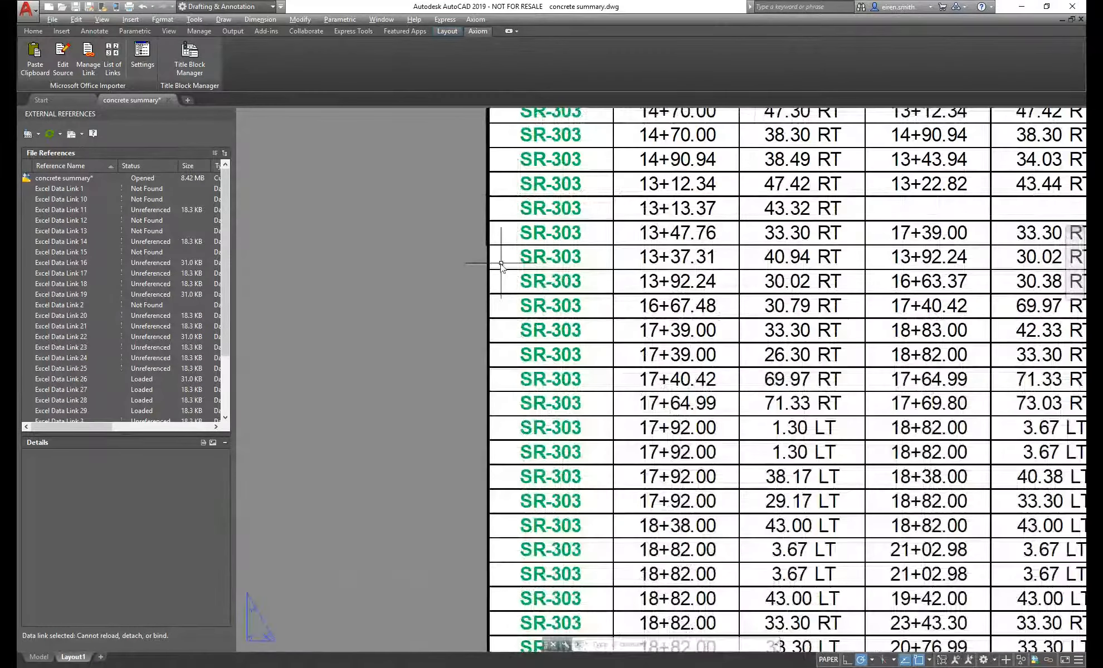
{"action": "scroll", "coordinate": [487, 240], "scroll_direction": "up", "scroll_amount": 2}
{"action": "scroll", "coordinate": [492, 254], "scroll_direction": "down", "scroll_amount": 12}
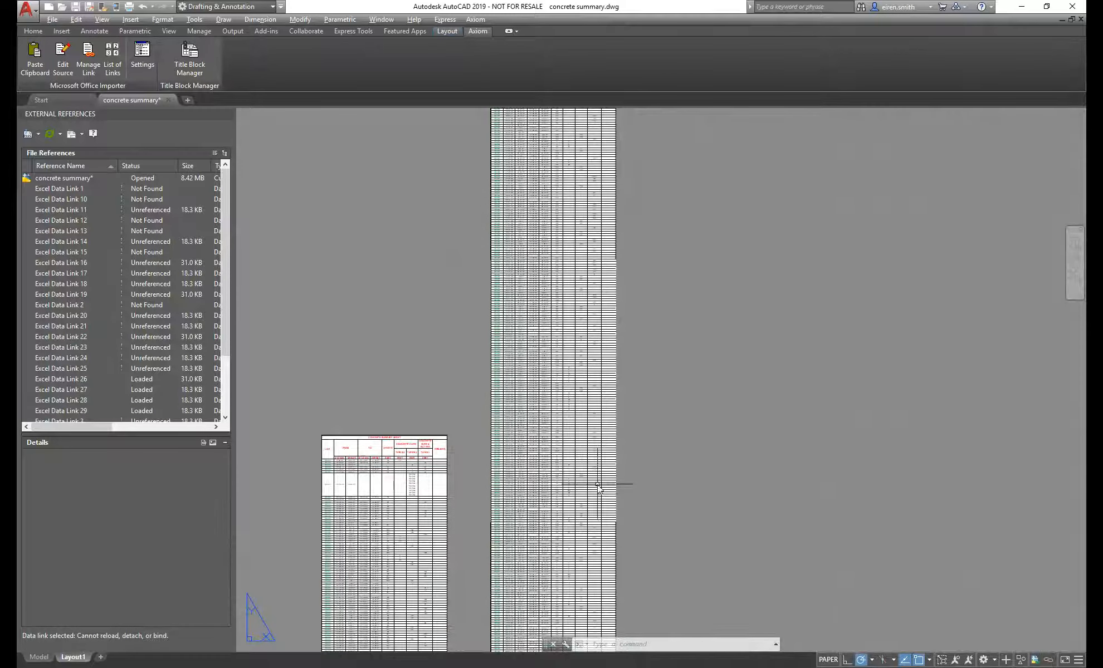
{"action": "scroll", "coordinate": [501, 332], "scroll_direction": "down", "scroll_amount": 4}
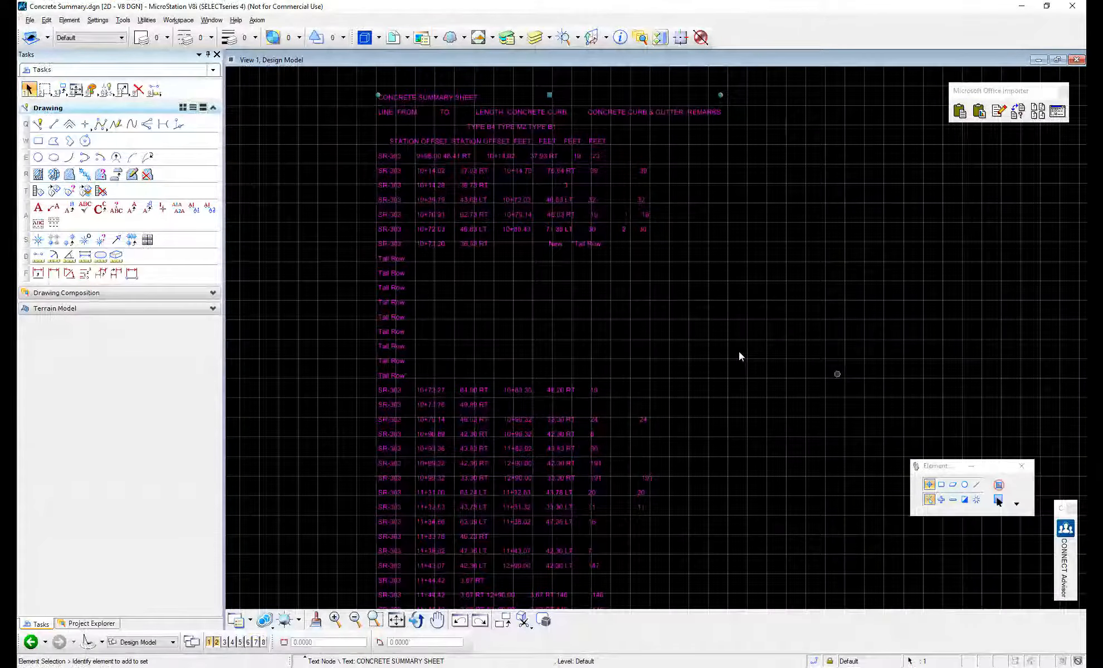
In MicroStation, undo the last deletion and move the two small tables out of the green sheet border, to its lower left.
{"action": "scroll", "coordinate": [683, 306], "scroll_direction": "down", "scroll_amount": 5}
{"action": "scroll", "coordinate": [682, 314], "scroll_direction": "down", "scroll_amount": 4}
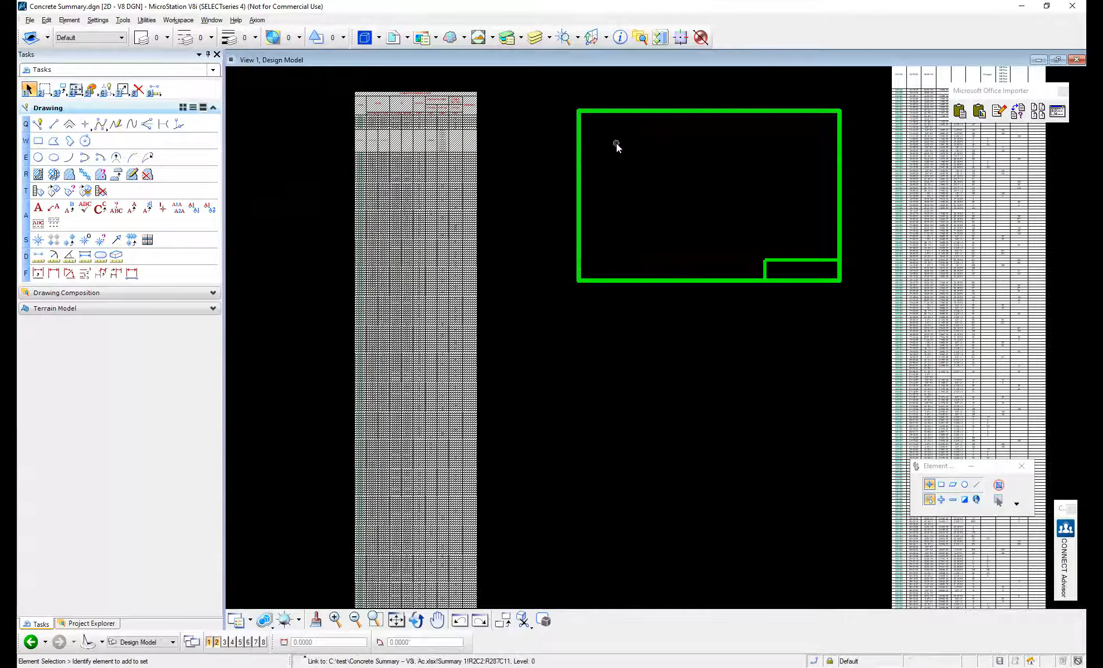
{"action": "scroll", "coordinate": [825, 106], "scroll_direction": "up", "scroll_amount": 4}
{"action": "scroll", "coordinate": [844, 105], "scroll_direction": "down", "scroll_amount": 2}
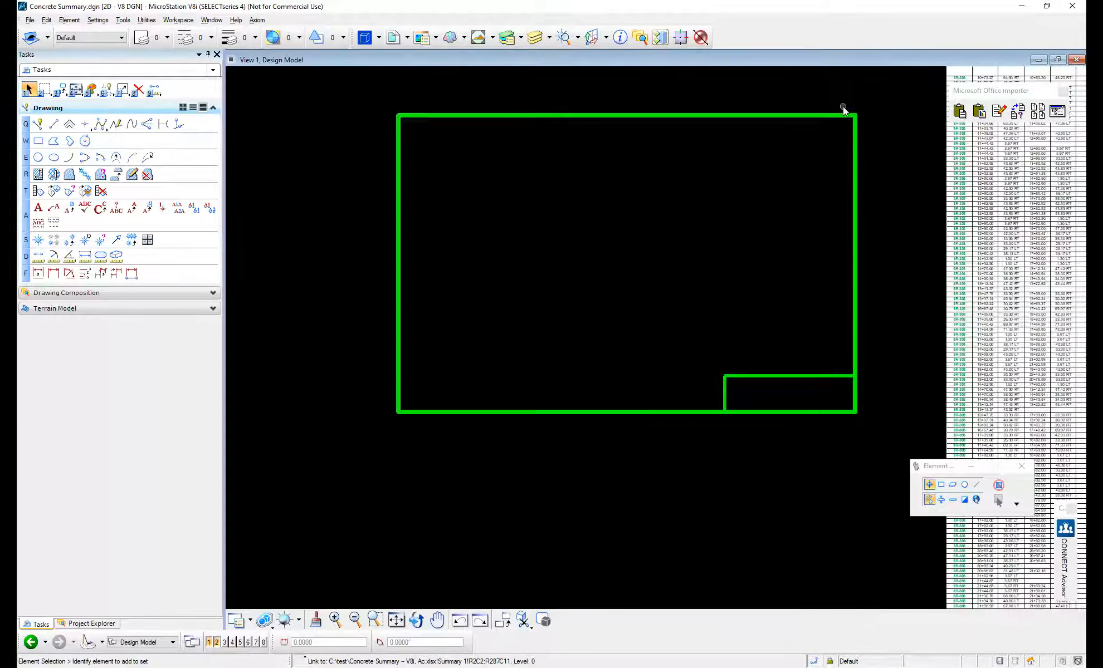
{"action": "key", "text": "ctrl+z"}
{"action": "left_click", "coordinate": [497, 141]}
{"action": "left_click", "coordinate": [443, 150], "text": "ctrl"}
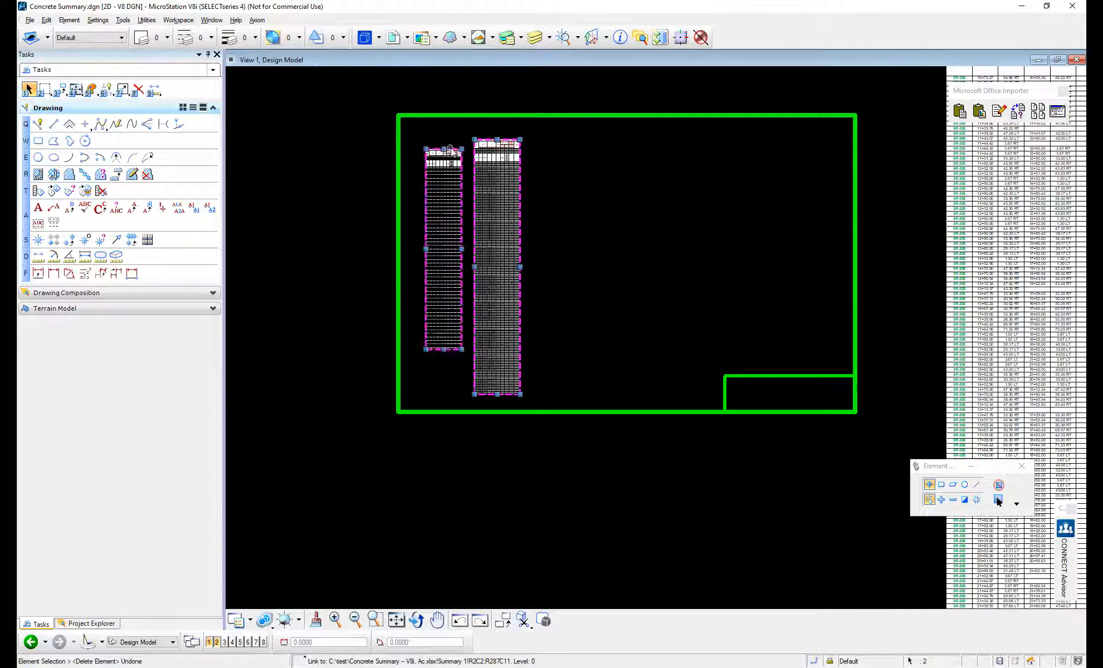
{"action": "left_click_drag", "start_coordinate": [455, 164], "coordinate": [287, 353]}
{"action": "left_click", "coordinate": [647, 212]}
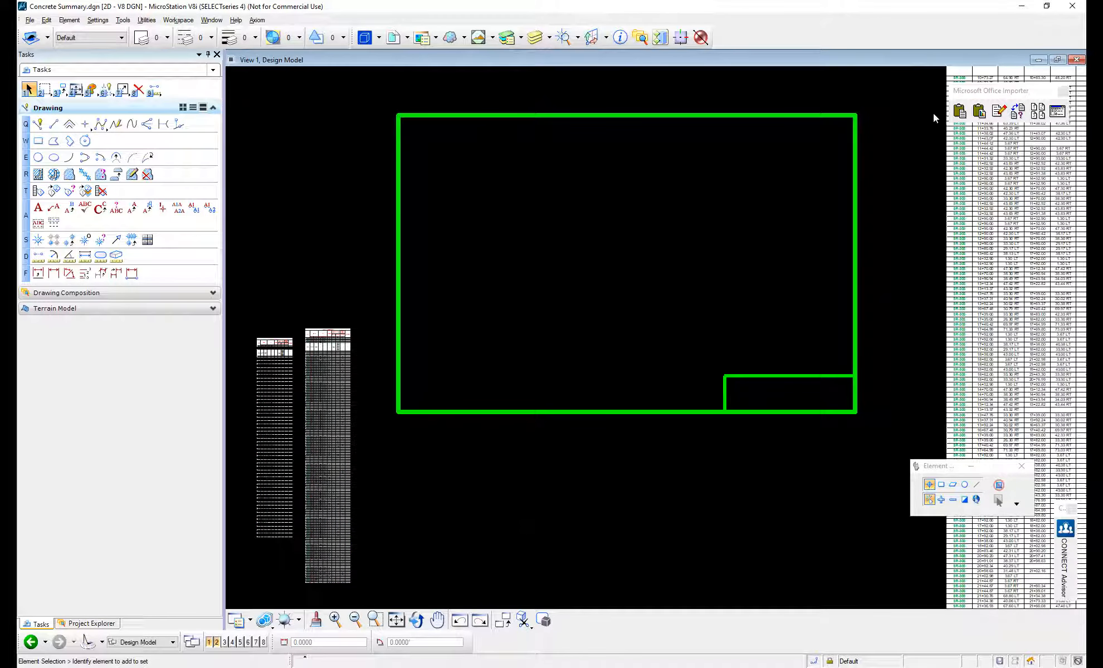
Save the MicroStation design file and check the copied table range in Excel before returning to the drawing.
{"action": "scroll", "coordinate": [755, 100], "scroll_direction": "up", "scroll_amount": 2}
{"action": "scroll", "coordinate": [630, 172], "scroll_direction": "down", "scroll_amount": 2}
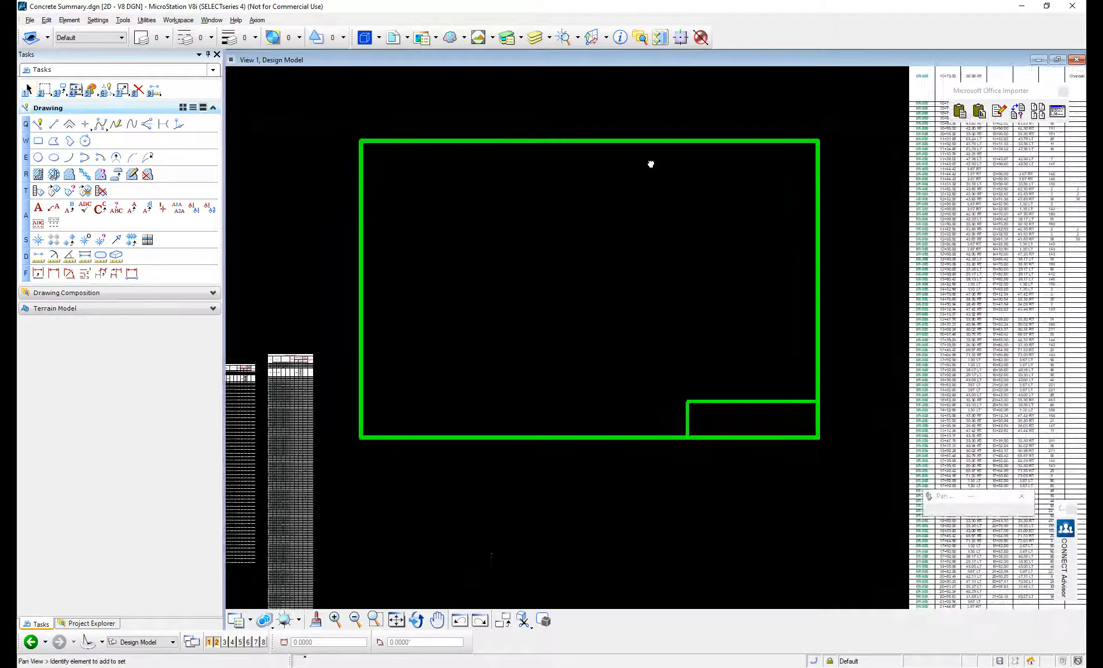
{"action": "key", "text": "ctrl+s"}
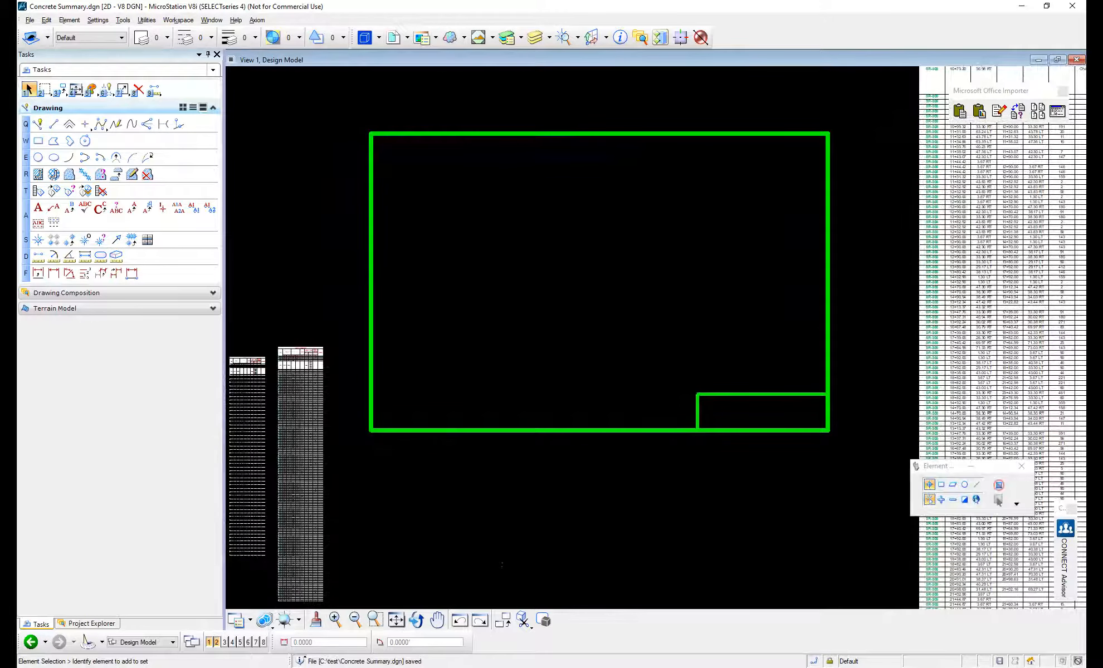
{"action": "key", "text": "alt+Tab"}
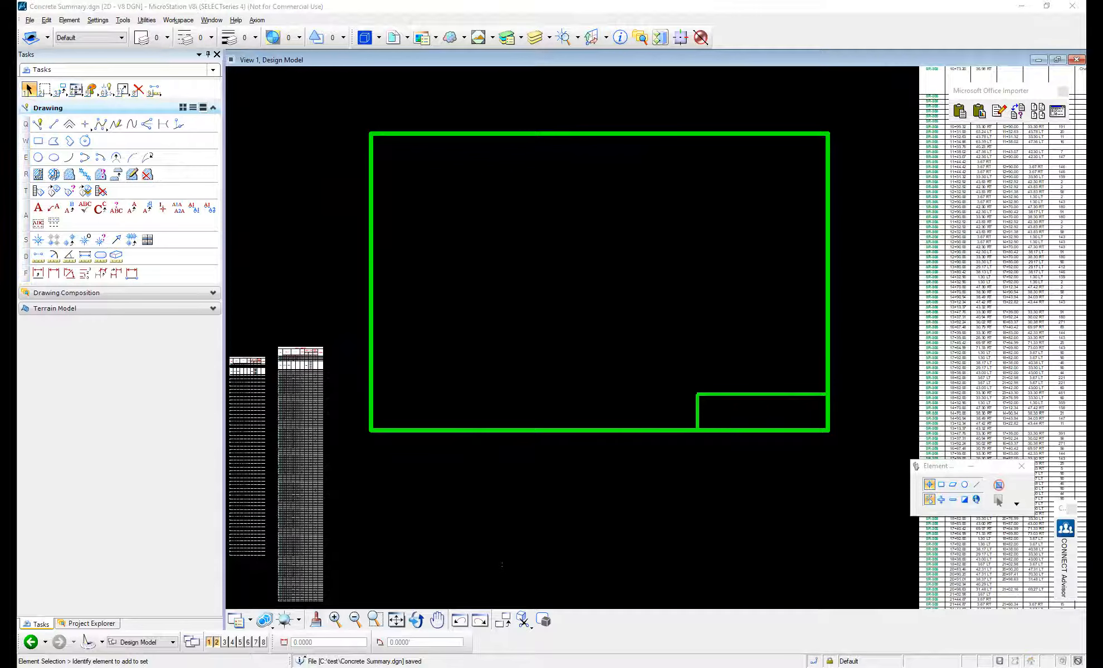
{"action": "key", "text": "alt+Tab"}
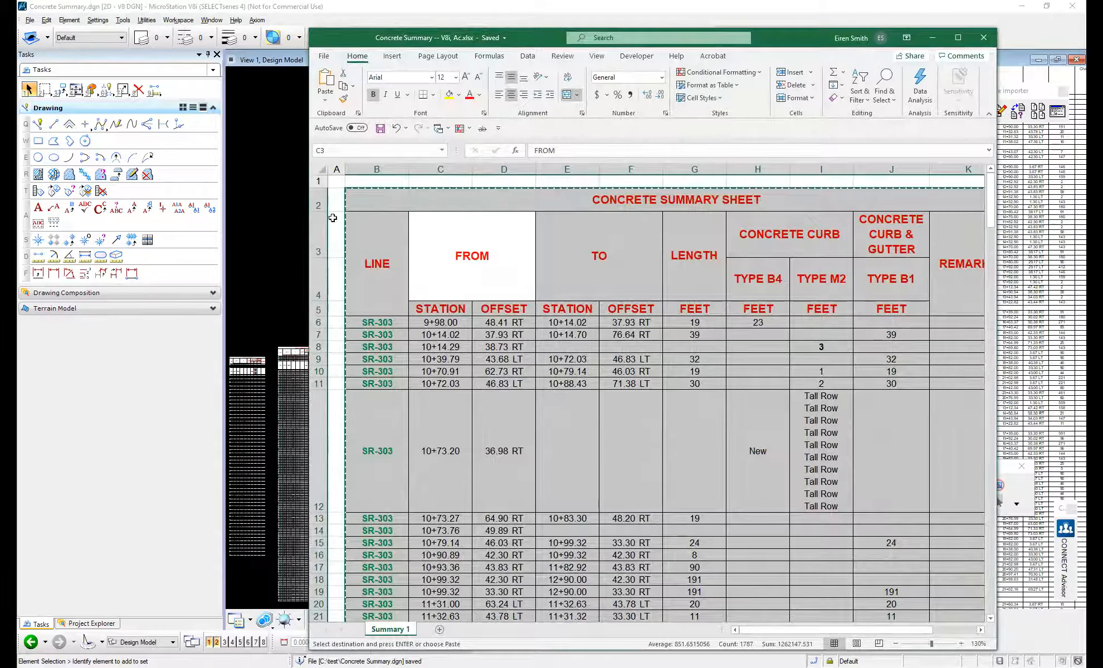
{"action": "key", "text": "alt+Tab"}
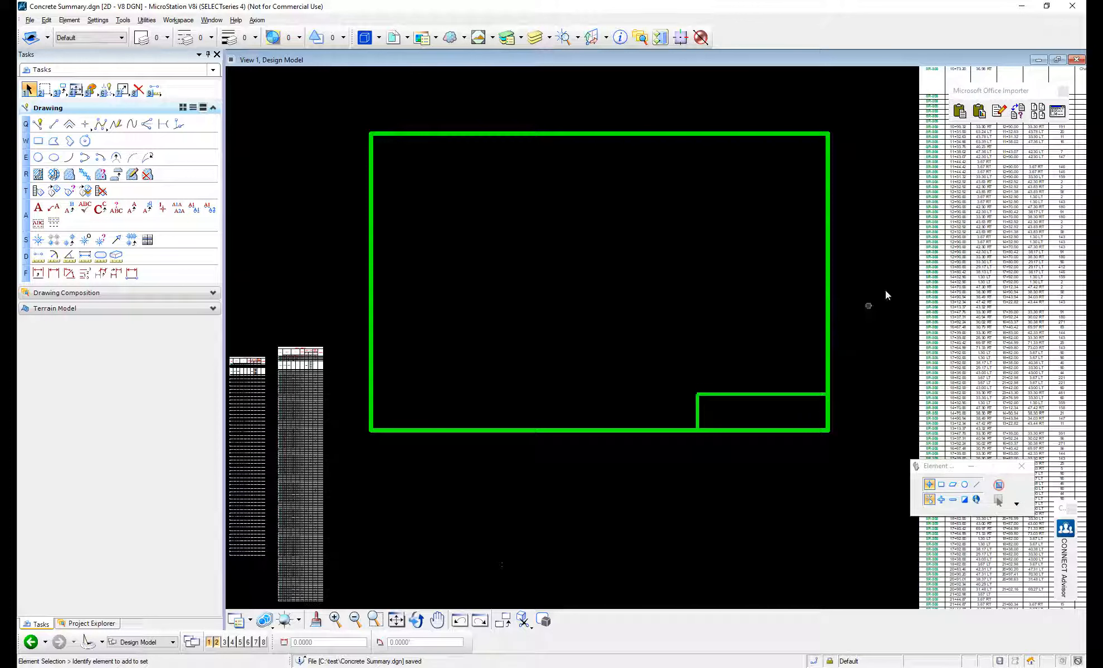
Paste the copied table inside the green border with Microsoft Office Importer, linked and split into three columns with a repeated 4-row header at Standard Scale.
{"action": "left_click_drag", "start_coordinate": [975, 89], "coordinate": [781, 78]}
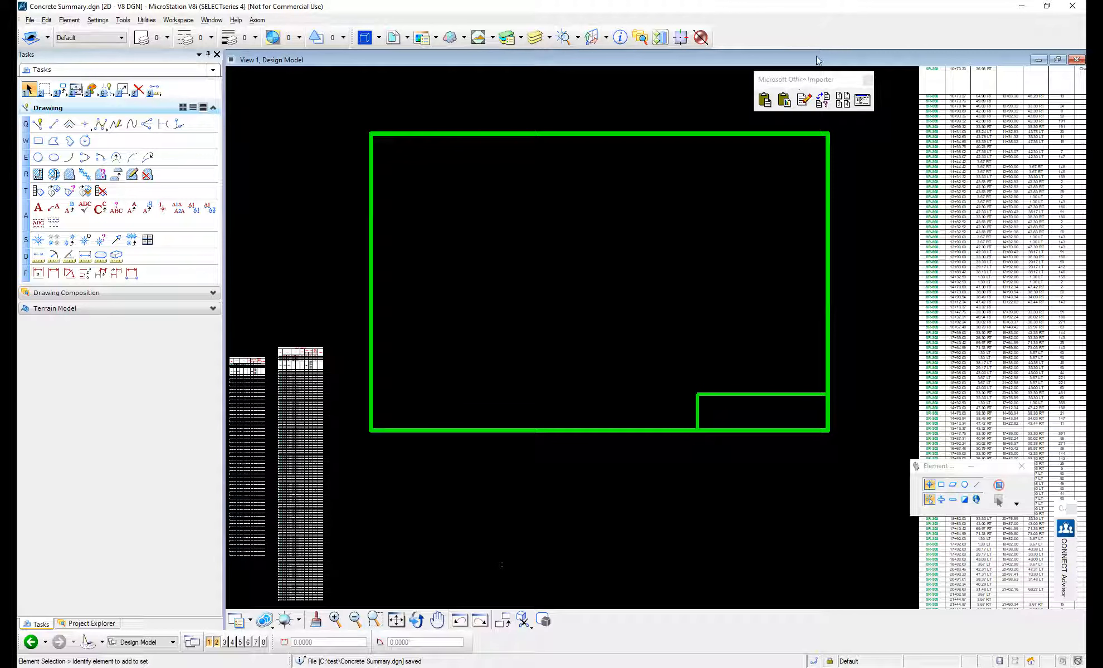
{"action": "left_click", "coordinate": [764, 101]}
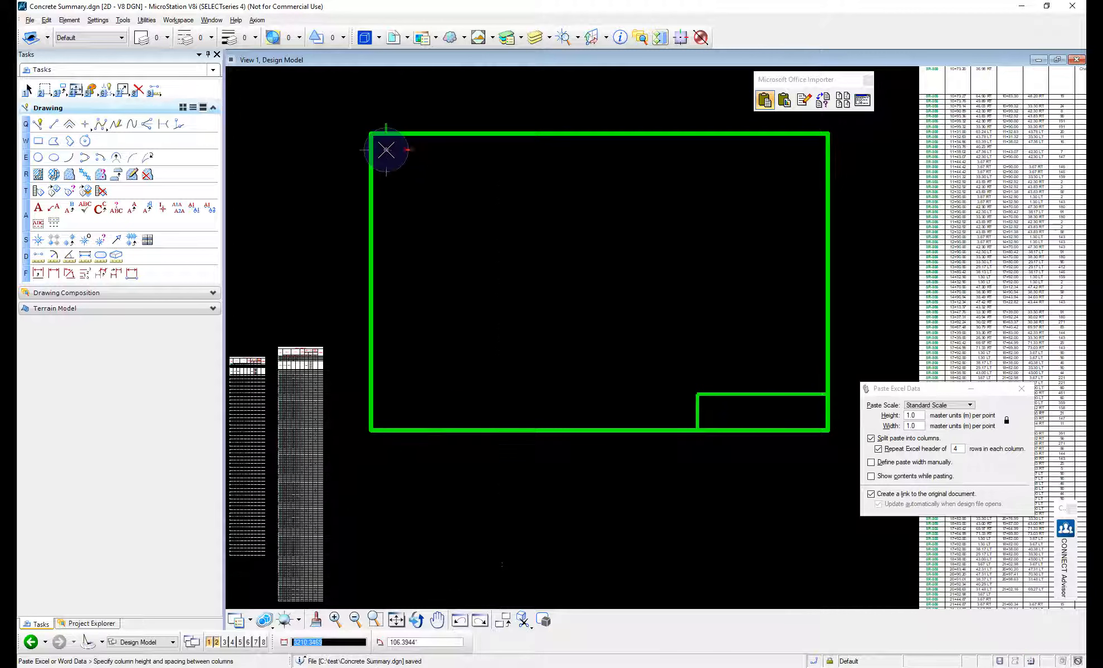
{"action": "left_click", "coordinate": [386, 149]}
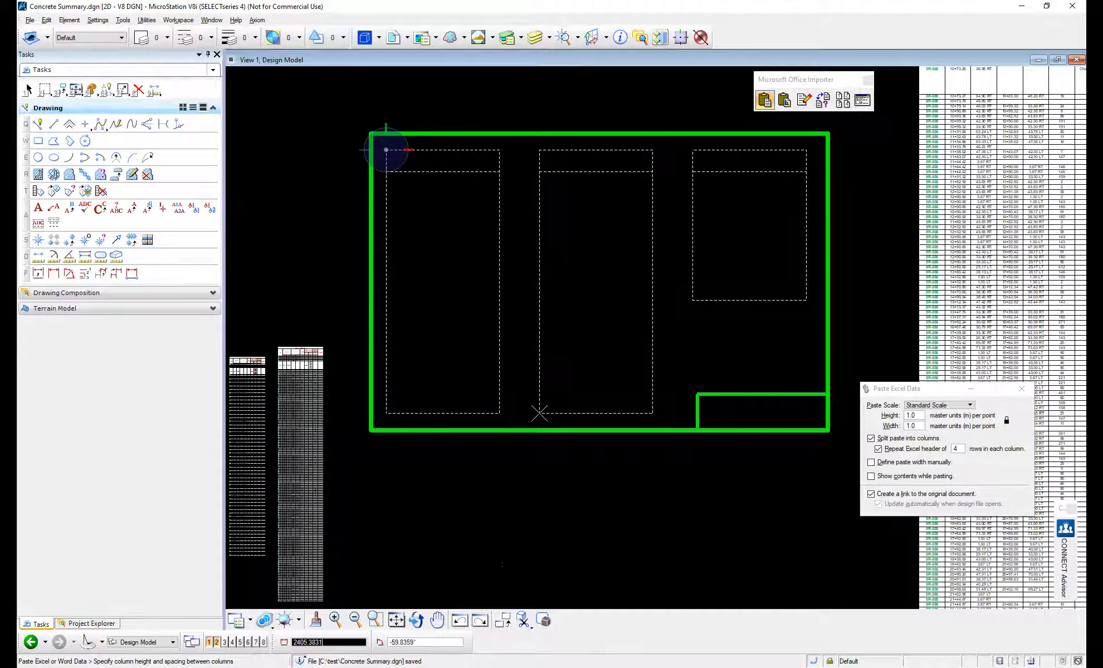
{"action": "left_click", "coordinate": [539, 413]}
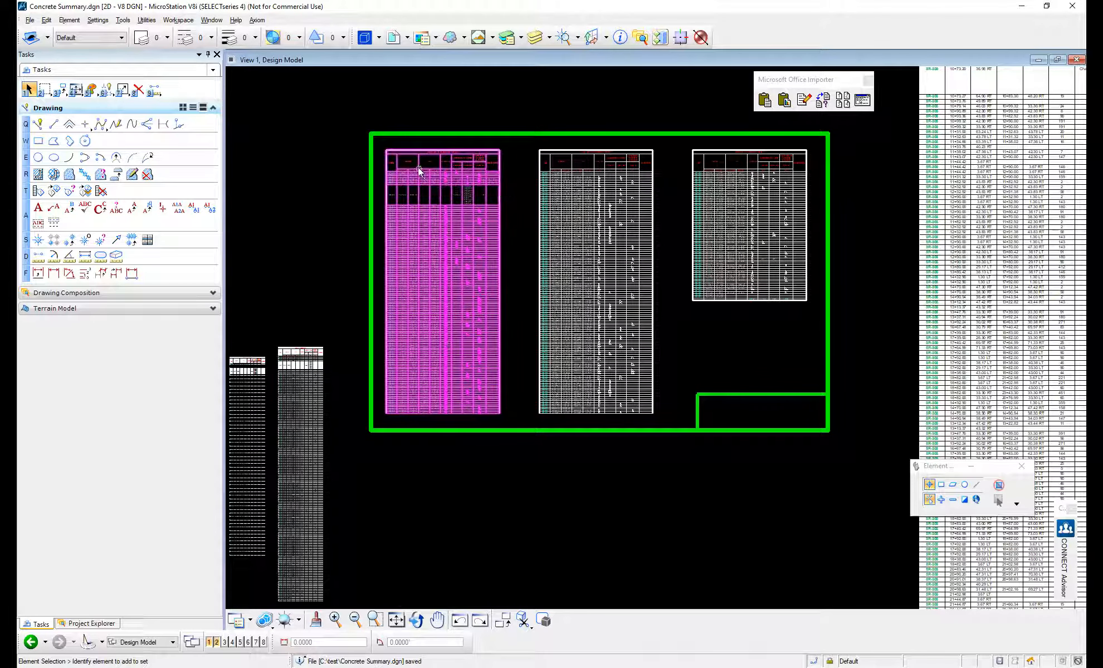
{"action": "scroll", "coordinate": [403, 152], "scroll_direction": "up", "scroll_amount": 1}
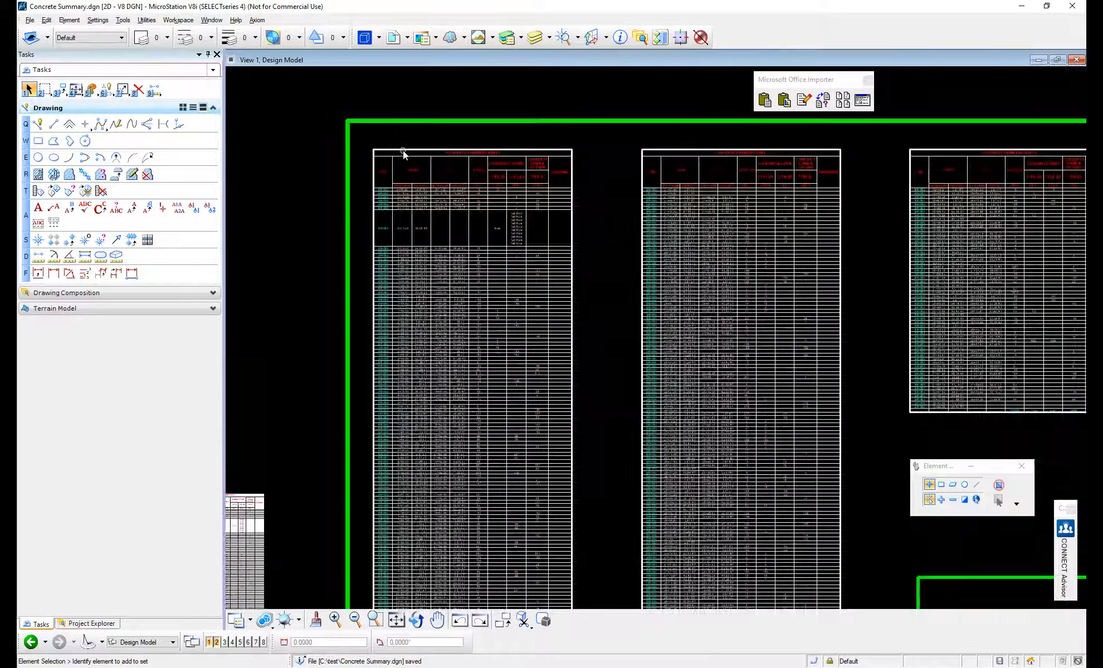
{"action": "scroll", "coordinate": [404, 152], "scroll_direction": "up", "scroll_amount": 1}
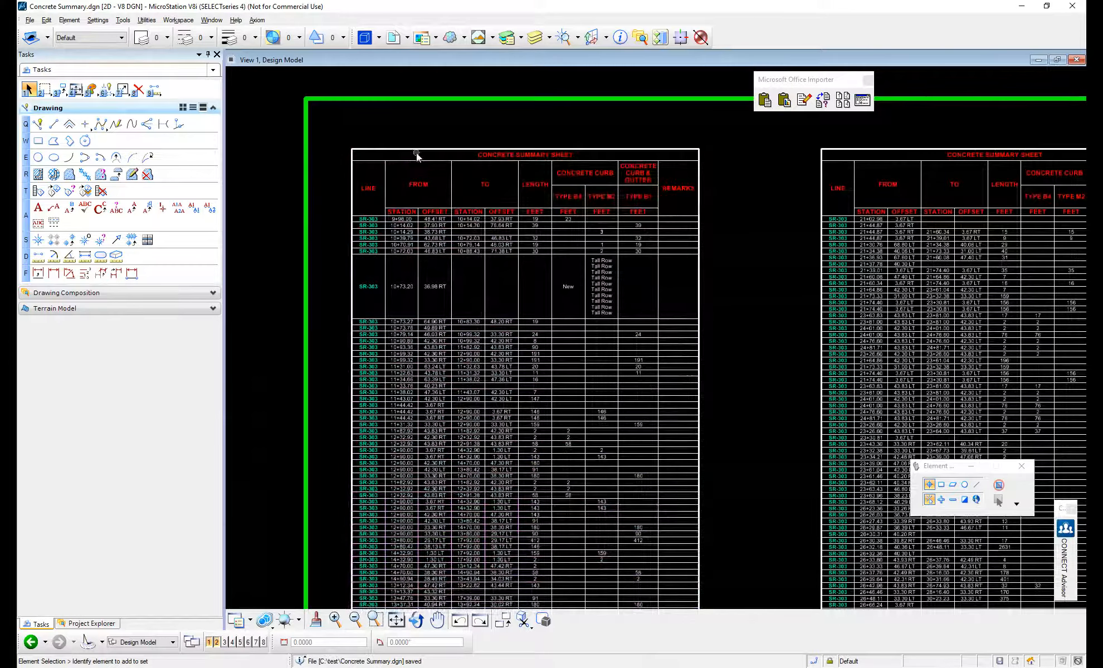
Inspect the split paste inside the green border, checking the first column's header and tall row and the neighbouring columns' repeated headers.
{"action": "left_click", "coordinate": [422, 149]}
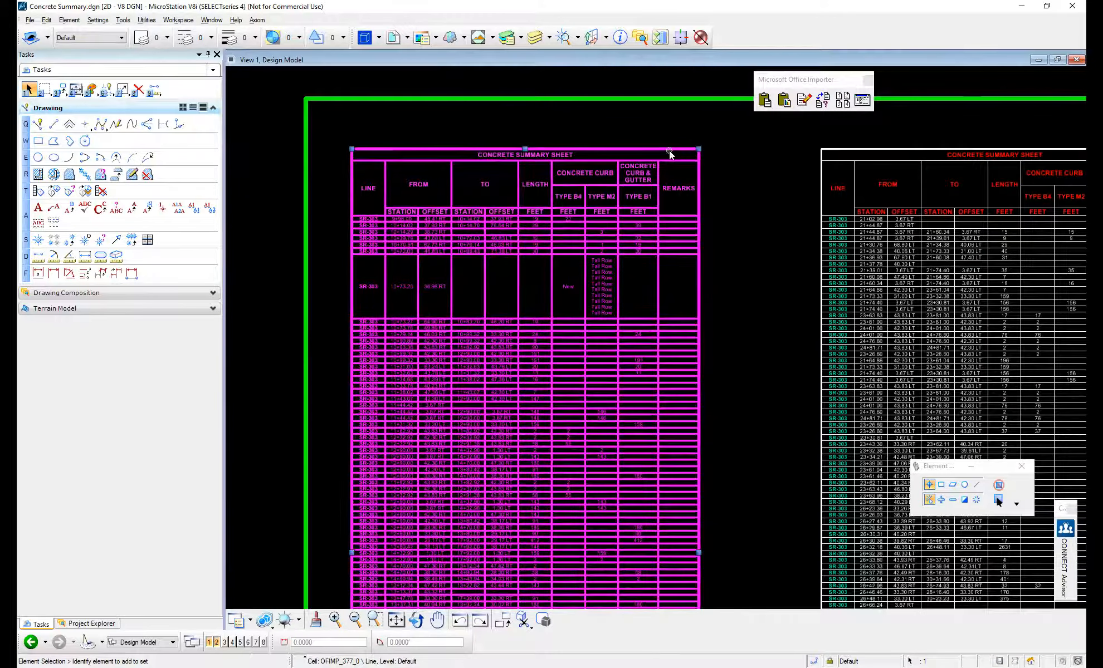
{"action": "left_click", "coordinate": [352, 123]}
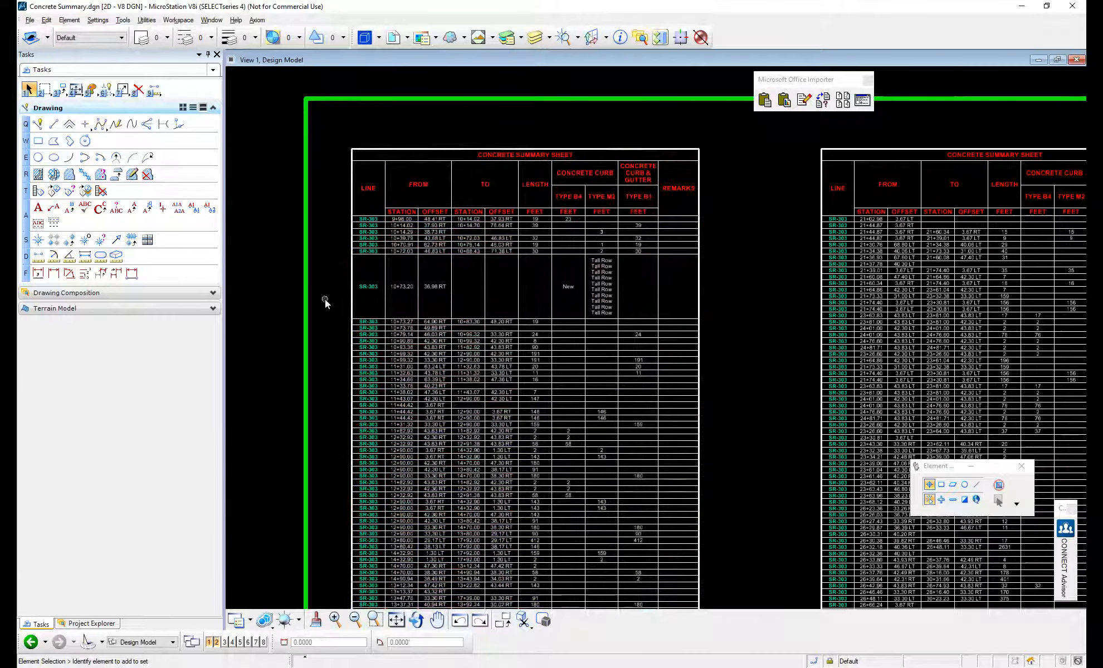
{"action": "scroll", "coordinate": [325, 300], "scroll_direction": "down", "scroll_amount": 2}
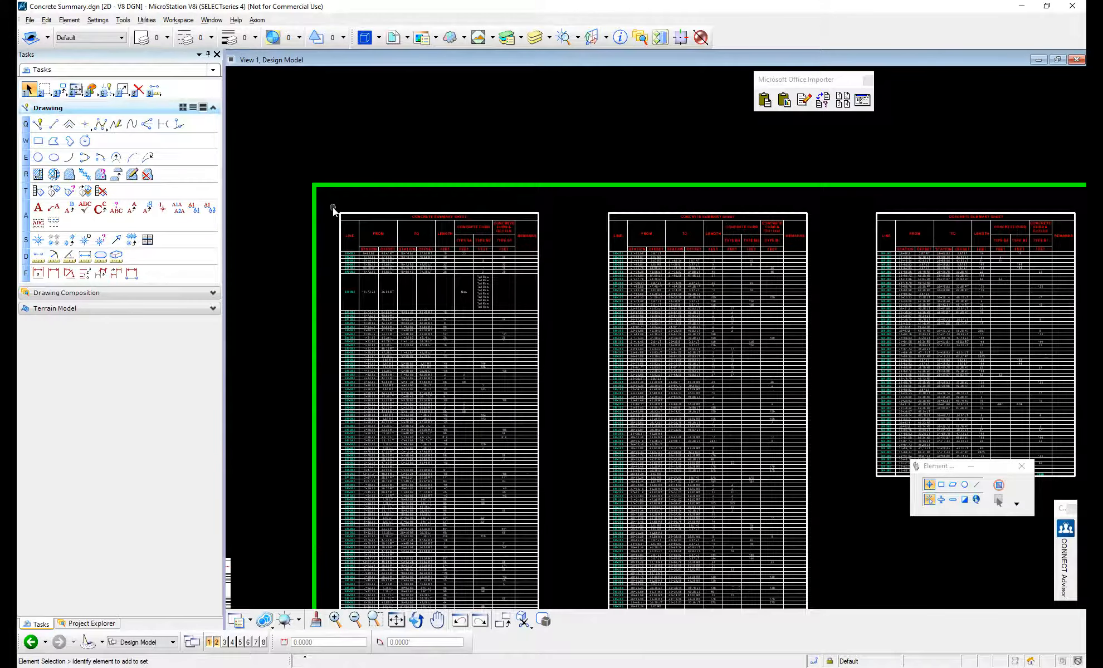
{"action": "scroll", "coordinate": [332, 207], "scroll_direction": "up", "scroll_amount": 3}
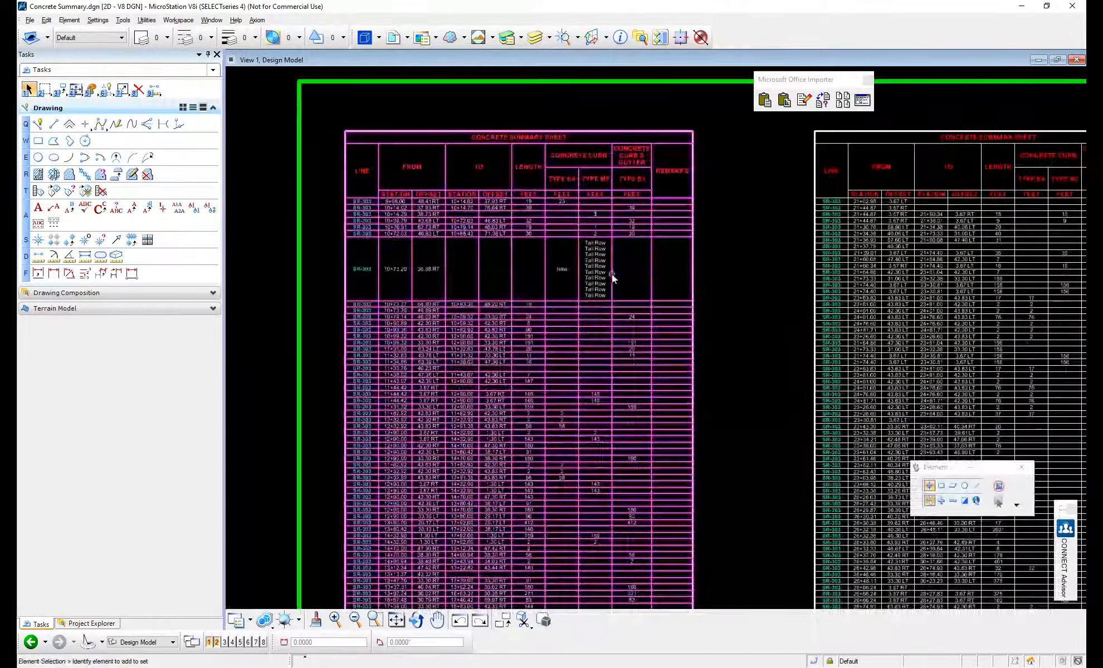
{"action": "scroll", "coordinate": [601, 172], "scroll_direction": "up", "scroll_amount": 2}
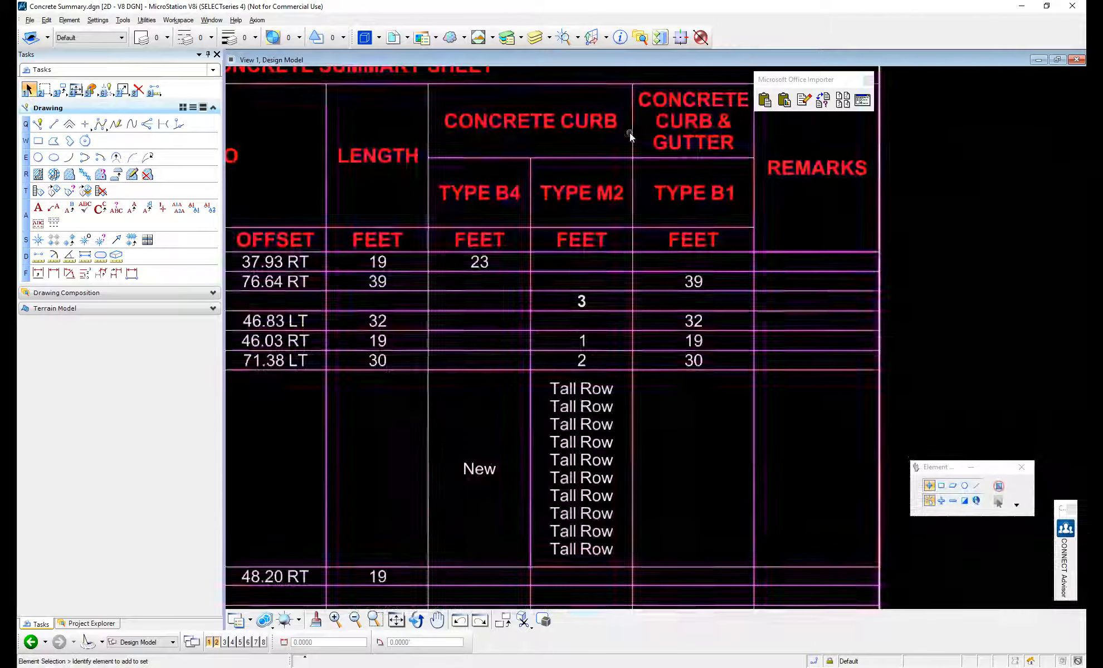
{"action": "scroll", "coordinate": [630, 133], "scroll_direction": "down", "scroll_amount": 2}
{"action": "middle_click_drag", "start_coordinate": [902, 153], "coordinate": [525, 277]}
{"action": "key", "text": "Escape"}
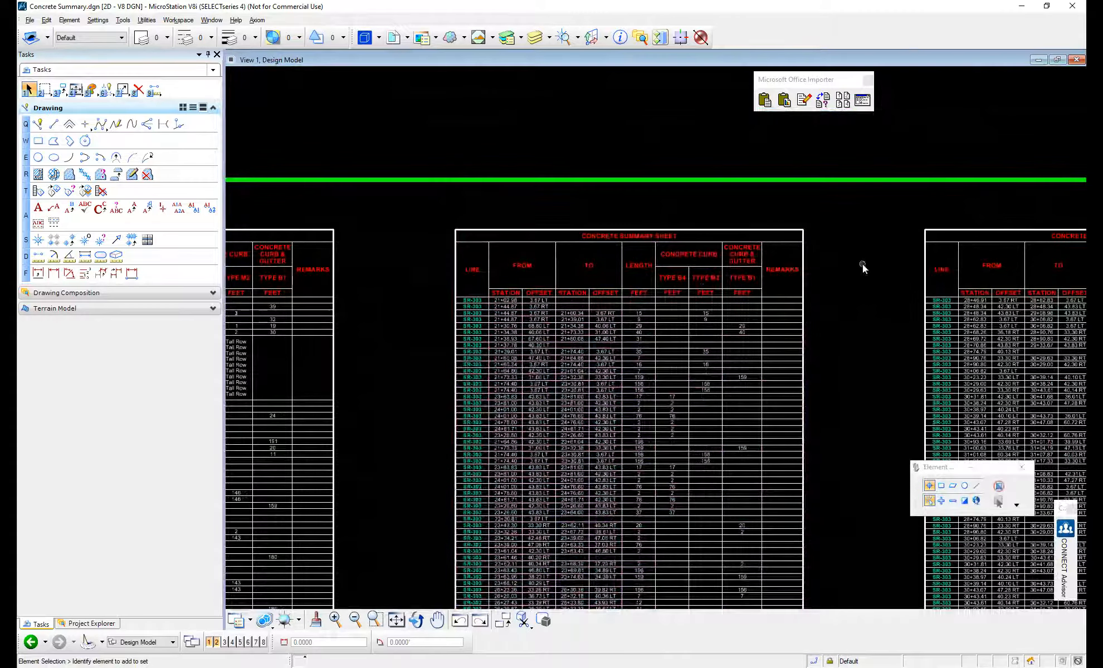
{"action": "scroll", "coordinate": [862, 263], "scroll_direction": "down", "scroll_amount": 6}
{"action": "left_click", "coordinate": [764, 100]}
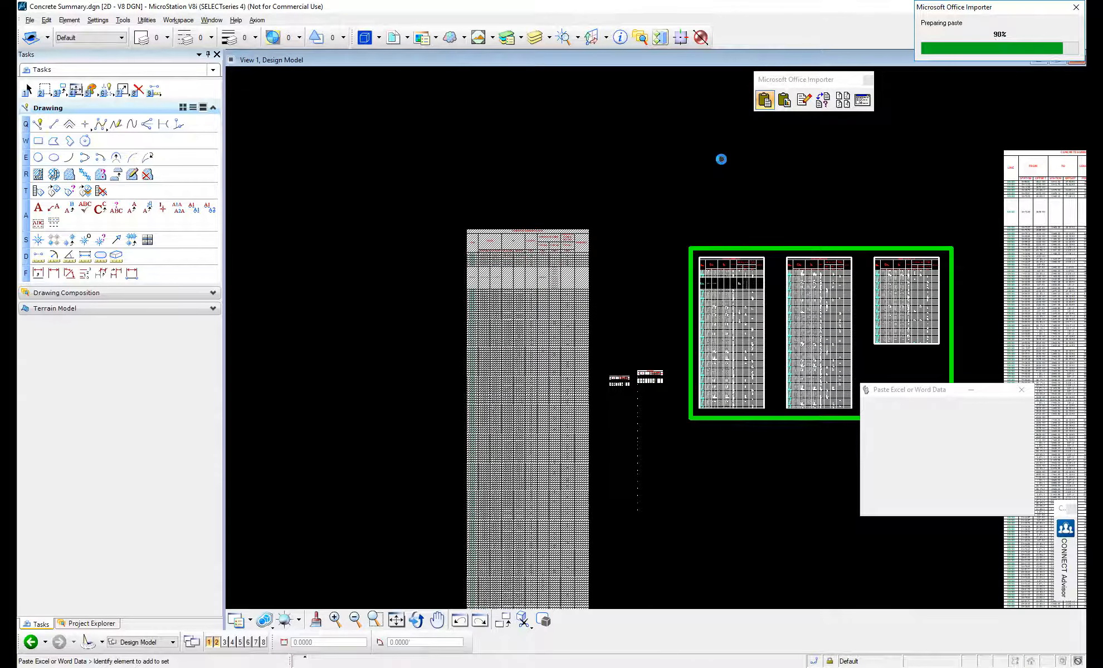
{"action": "left_click", "coordinate": [636, 147]}
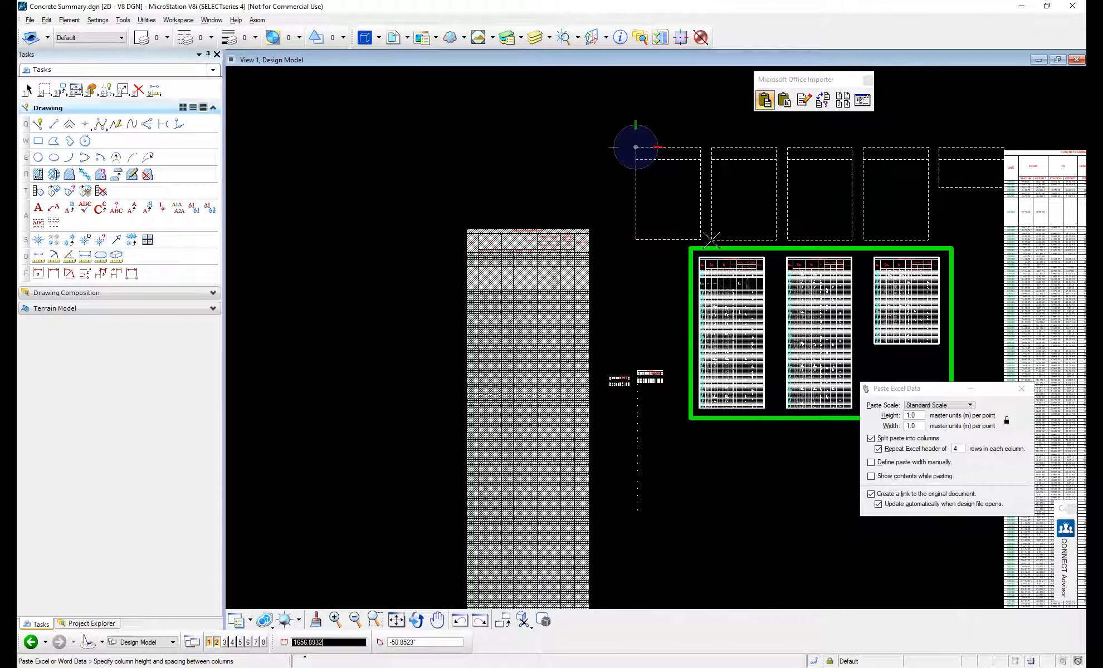
{"action": "left_click", "coordinate": [712, 239]}
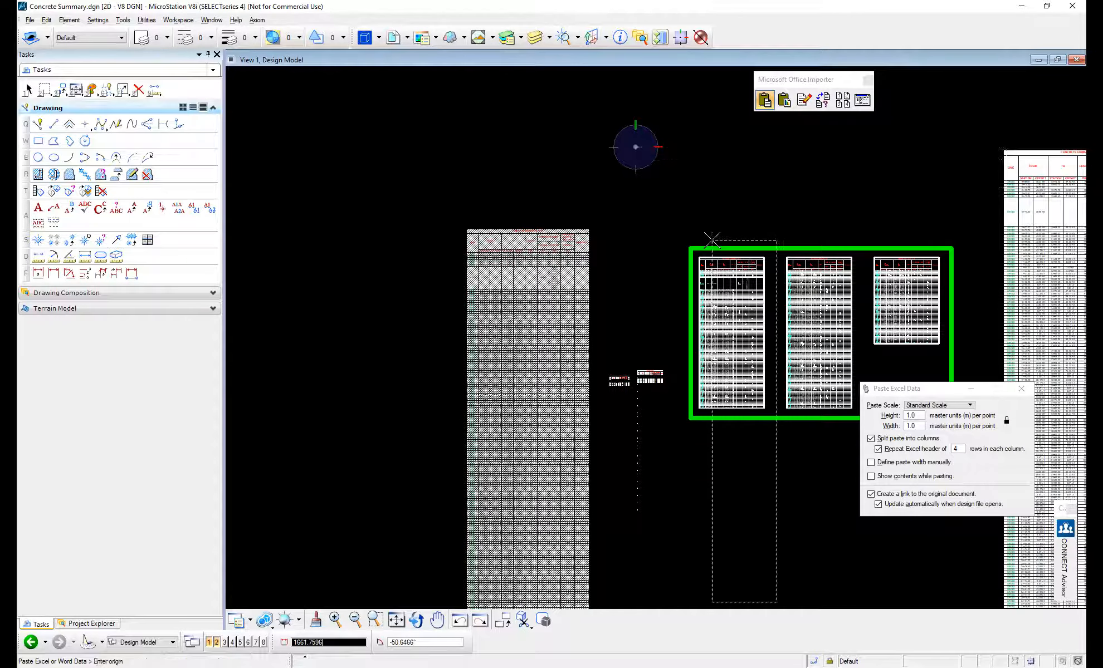
{"action": "right_click", "coordinate": [700, 167]}
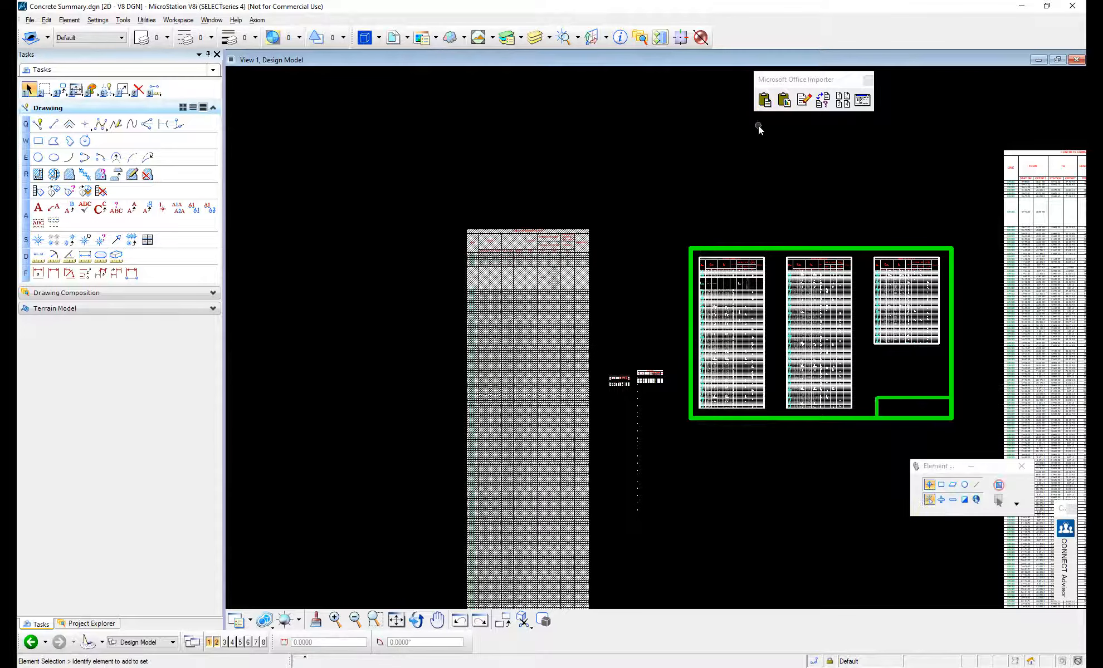
Examine the header and upper rows of the first pasted column, and the layout of all three columns in the green border.
{"action": "left_click", "coordinate": [757, 298]}
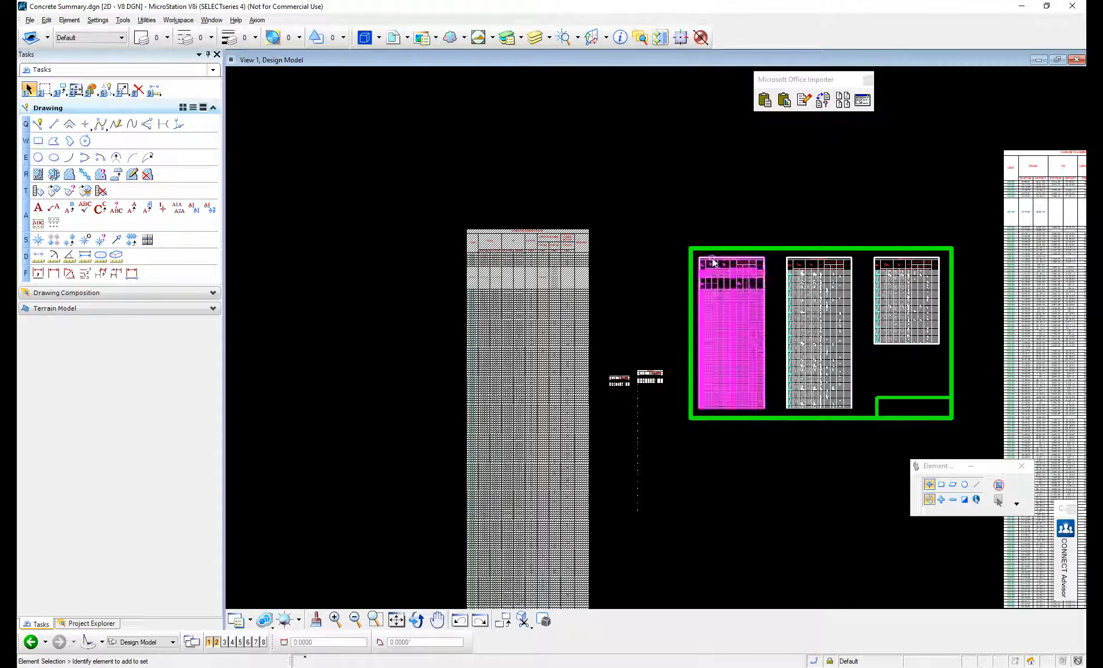
{"action": "scroll", "coordinate": [715, 257], "scroll_direction": "up", "scroll_amount": 3}
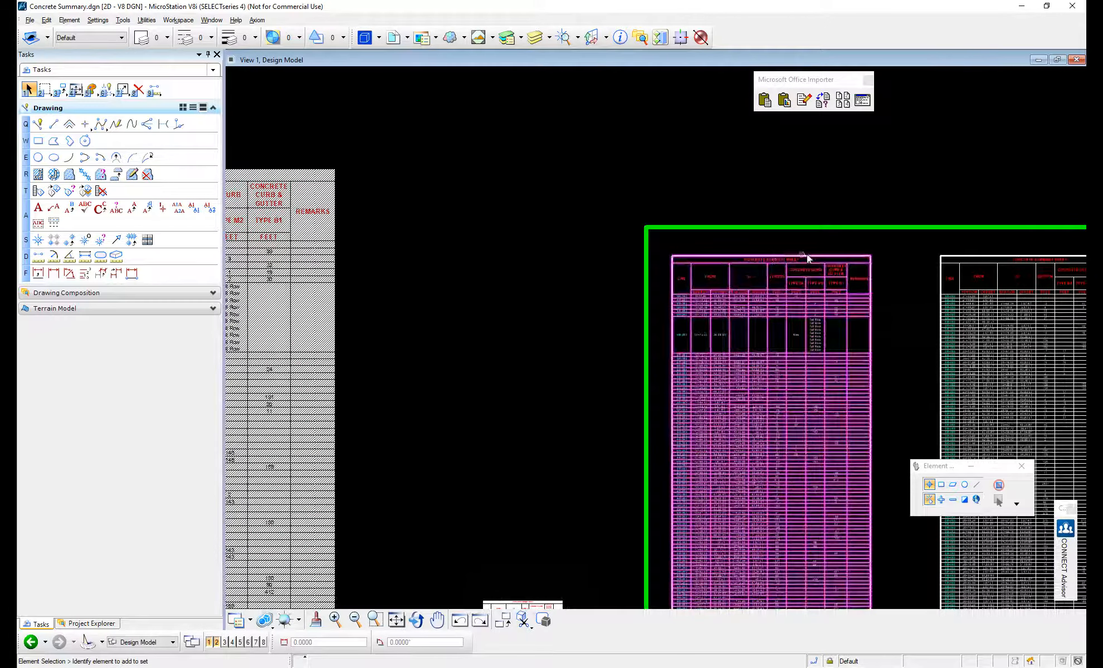
{"action": "scroll", "coordinate": [823, 255], "scroll_direction": "up", "scroll_amount": 4}
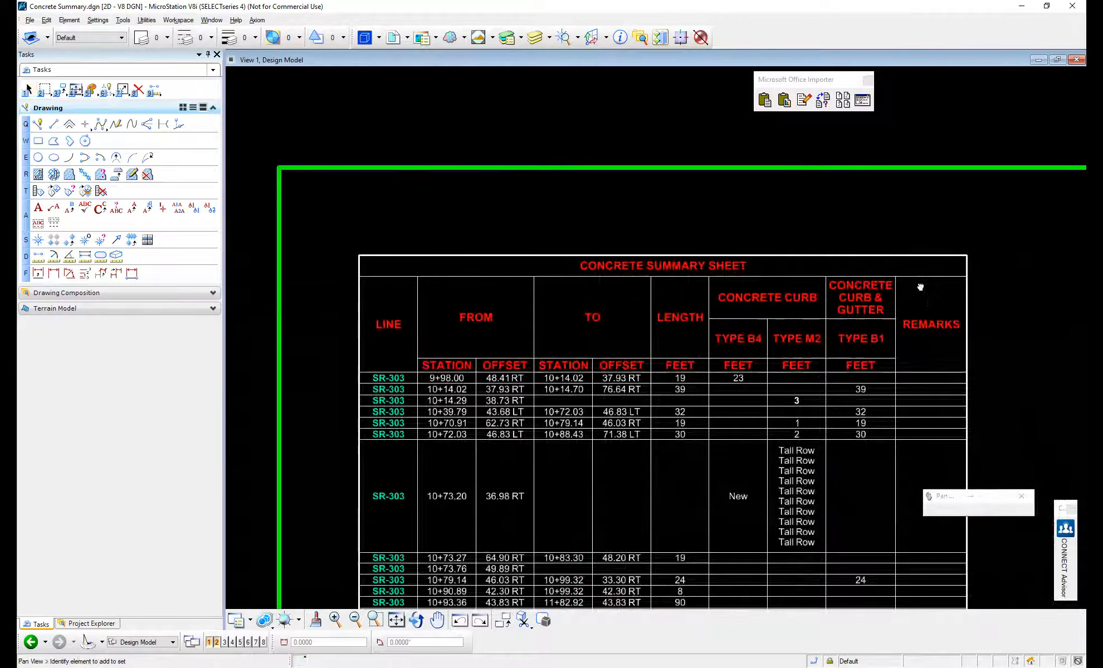
{"action": "middle_click_drag", "start_coordinate": [924, 305], "coordinate": [889, 197]}
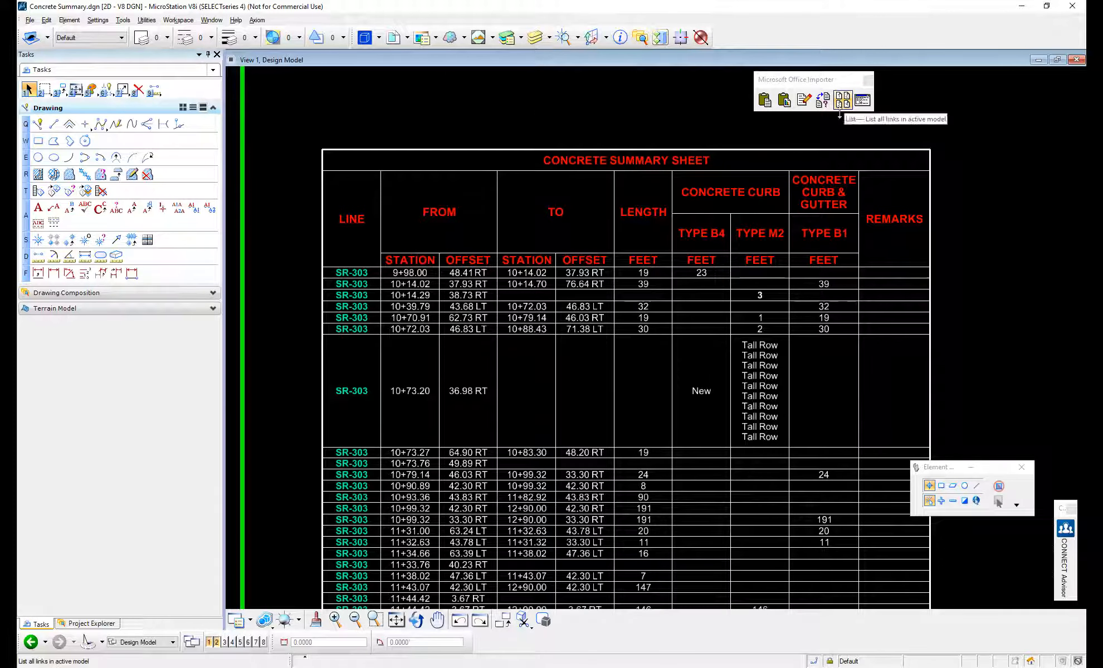
{"action": "scroll", "coordinate": [558, 158], "scroll_direction": "down", "scroll_amount": 5}
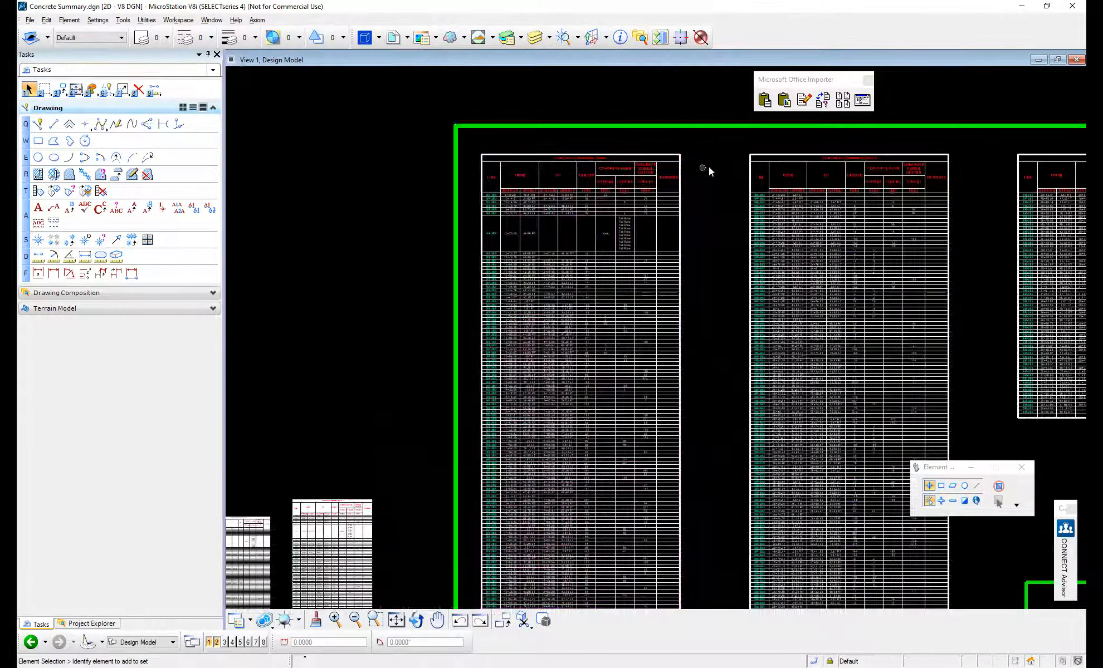
{"action": "middle_click_drag", "start_coordinate": [710, 166], "coordinate": [535, 160]}
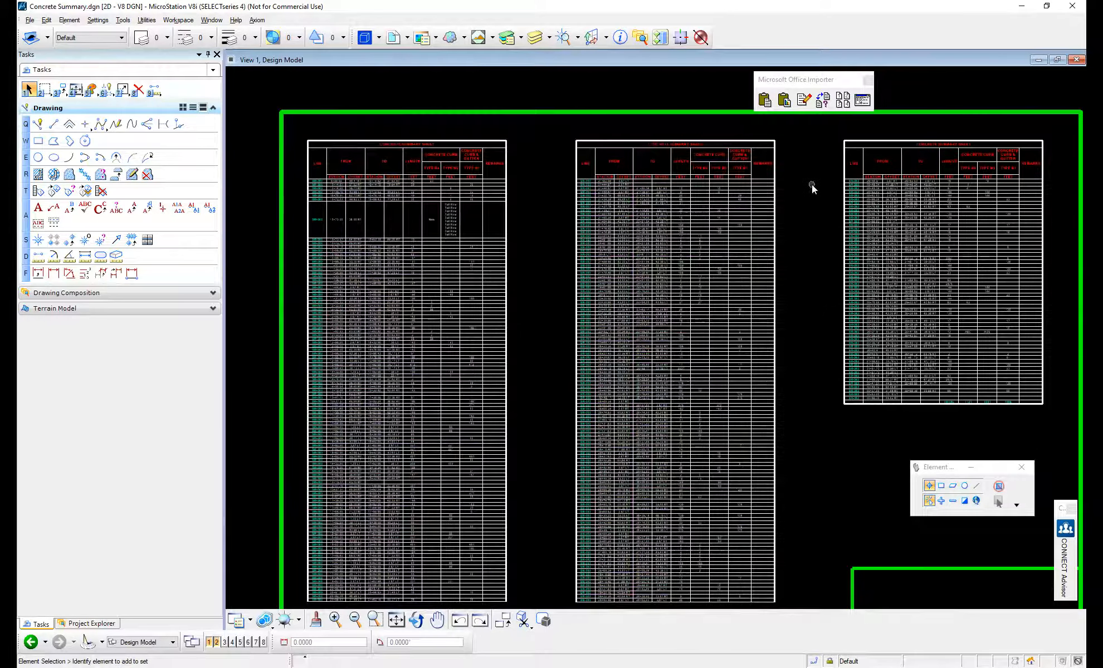
List all Microsoft Office Importer links in the active model and check the pasted table's source, cell range and status.
{"action": "left_click", "coordinate": [844, 105]}
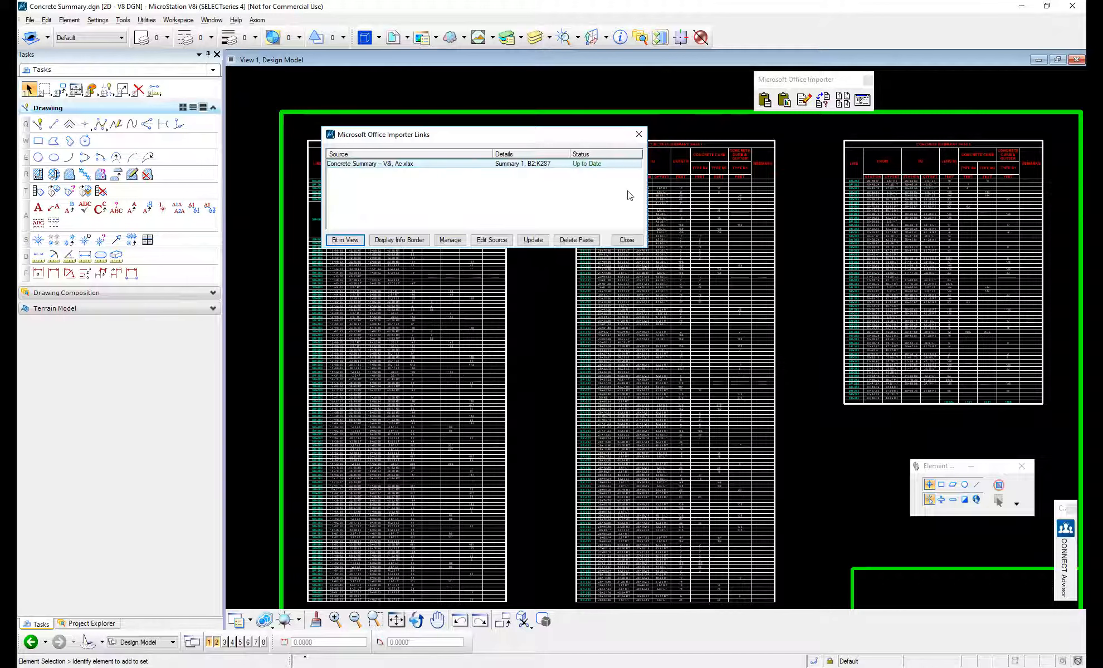
{"action": "left_click_drag", "start_coordinate": [566, 135], "coordinate": [813, 266]}
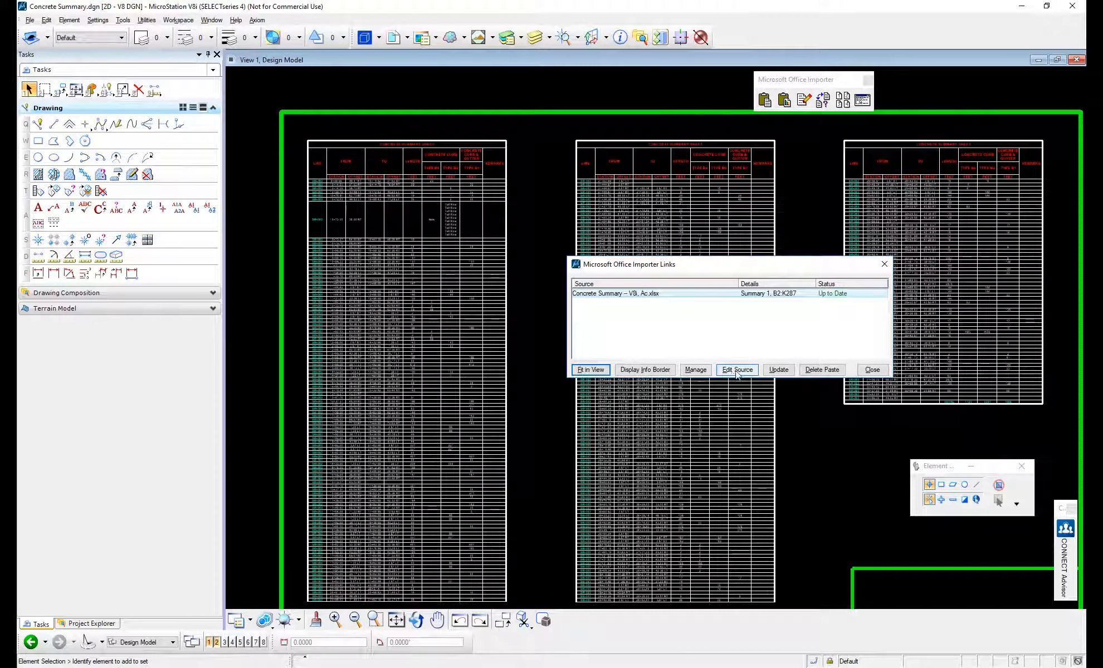
{"action": "left_click", "coordinate": [872, 370]}
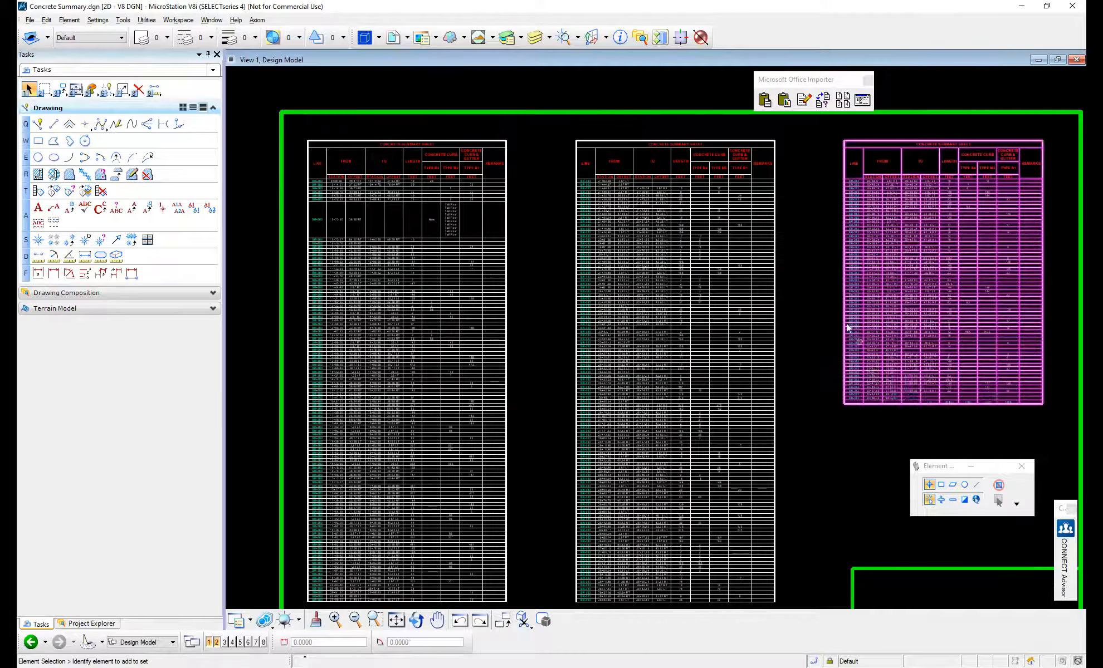
Open the pasted table's linked source workbook for editing and replace the text in cell H12 with "Modified!".
{"action": "left_click_drag", "start_coordinate": [806, 80], "coordinate": [815, 73]}
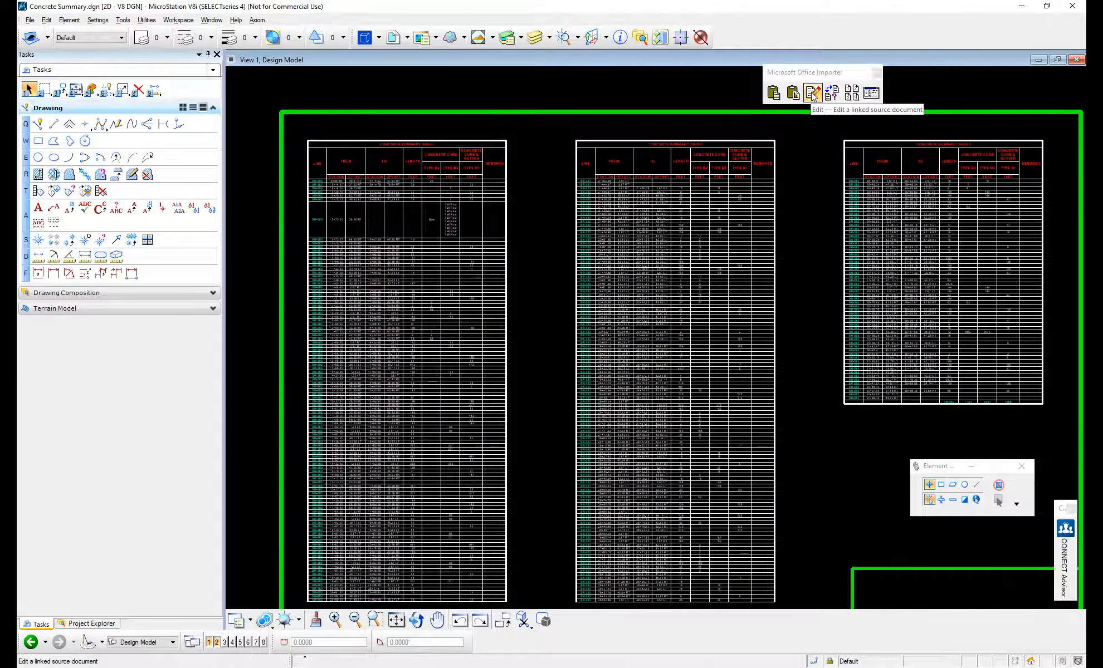
{"action": "left_click", "coordinate": [812, 94]}
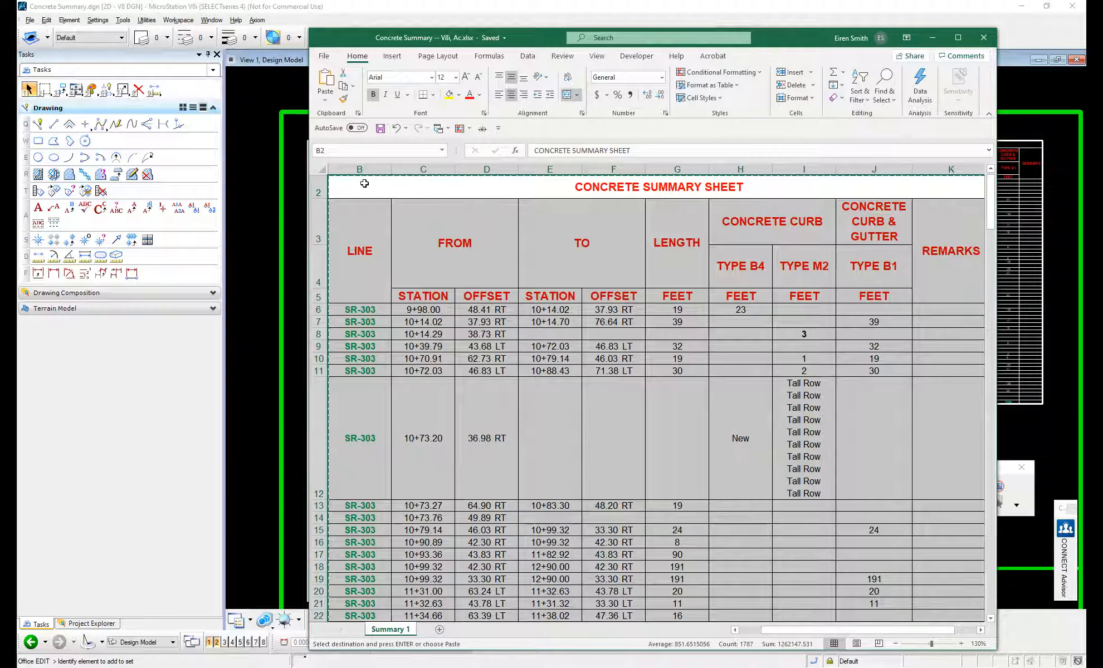
{"action": "key", "text": "Escape"}
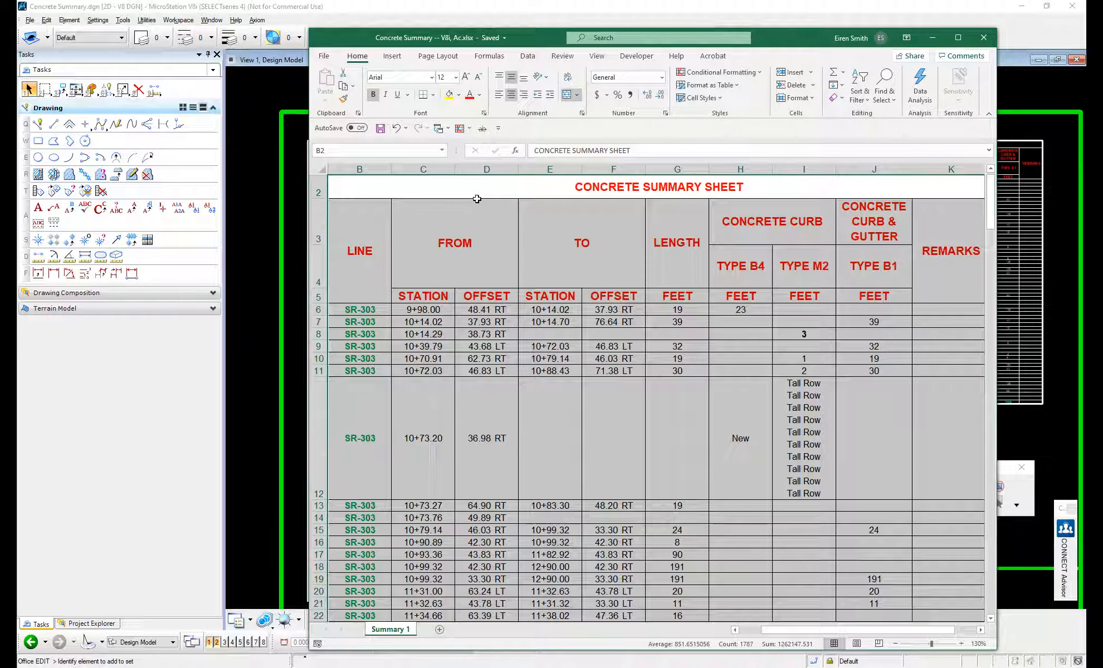
{"action": "scroll", "coordinate": [478, 200], "scroll_direction": "up", "scroll_amount": 1}
{"action": "scroll", "coordinate": [401, 238], "scroll_direction": "left", "scroll_amount": 1}
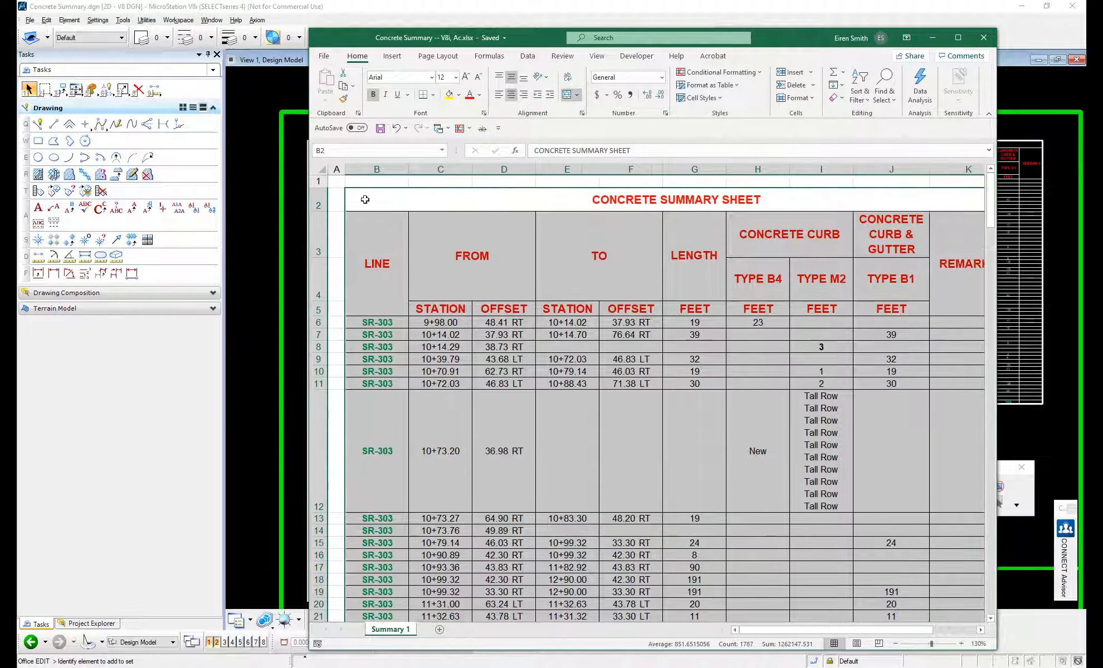
{"action": "left_click", "coordinate": [744, 403]}
{"action": "type", "text": "Modified!"}
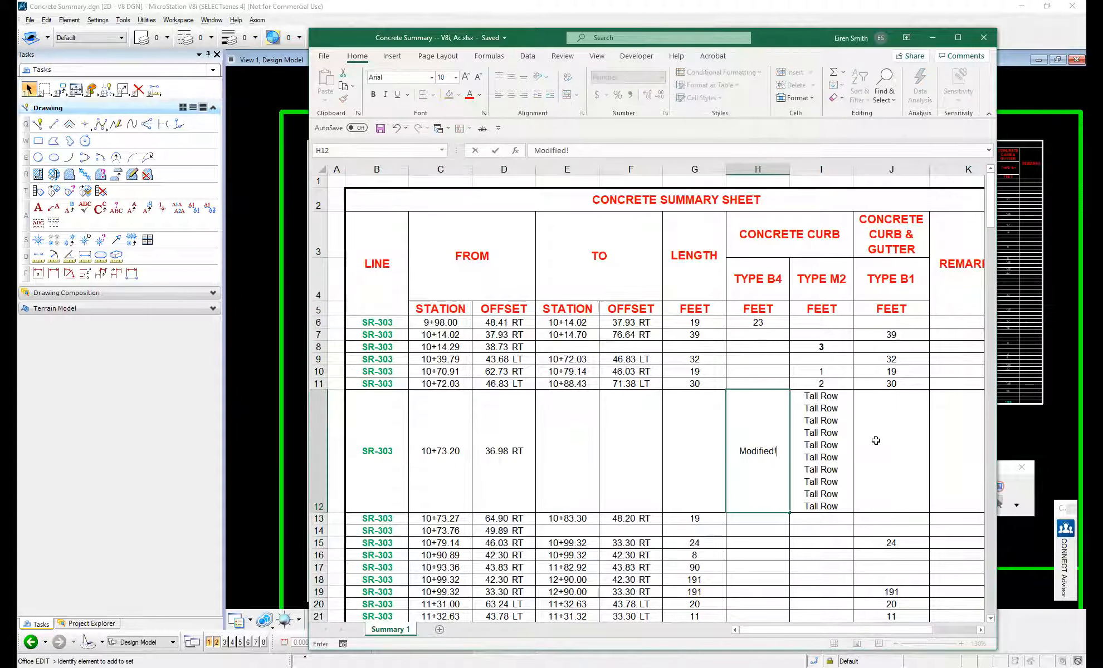
{"action": "key", "text": "Return"}
{"action": "key", "text": "Up"}
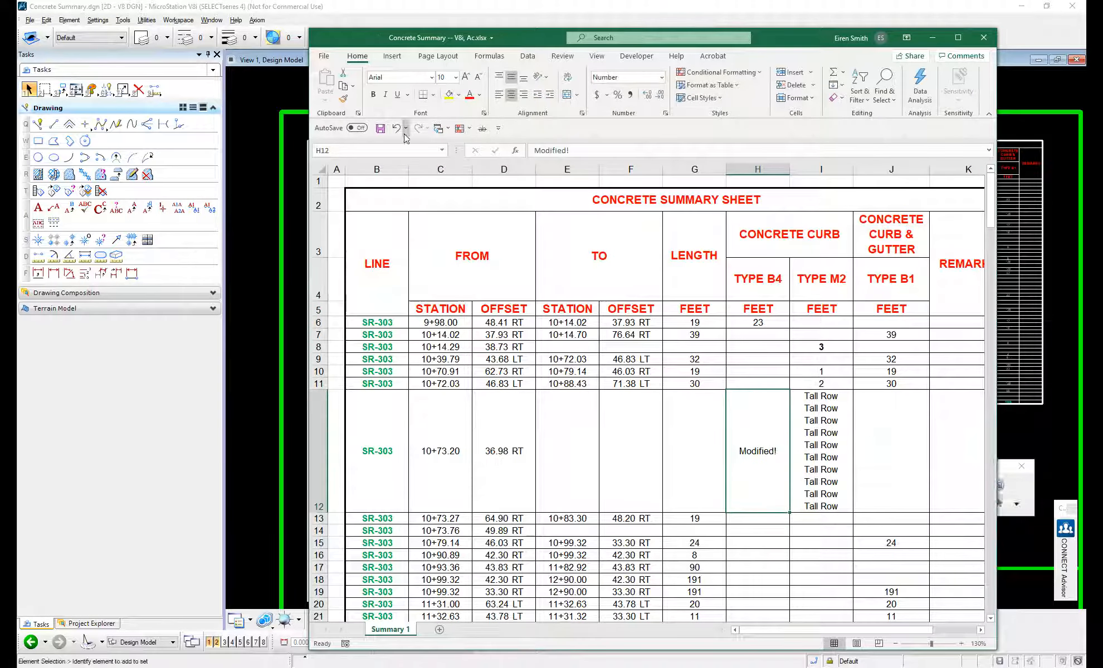
Format the text in cell H12 as bold with the standard red font color, leaving the cell without a fill.
{"action": "left_click", "coordinate": [452, 95]}
{"action": "key", "text": "ctrl+z"}
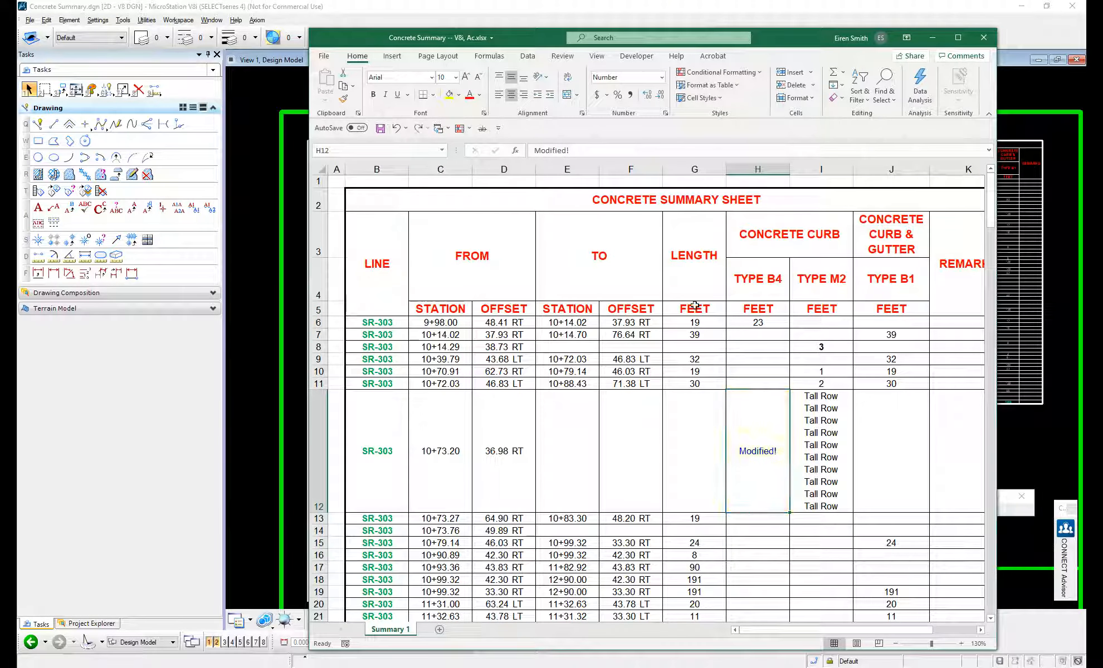
{"action": "left_click", "coordinate": [479, 95]}
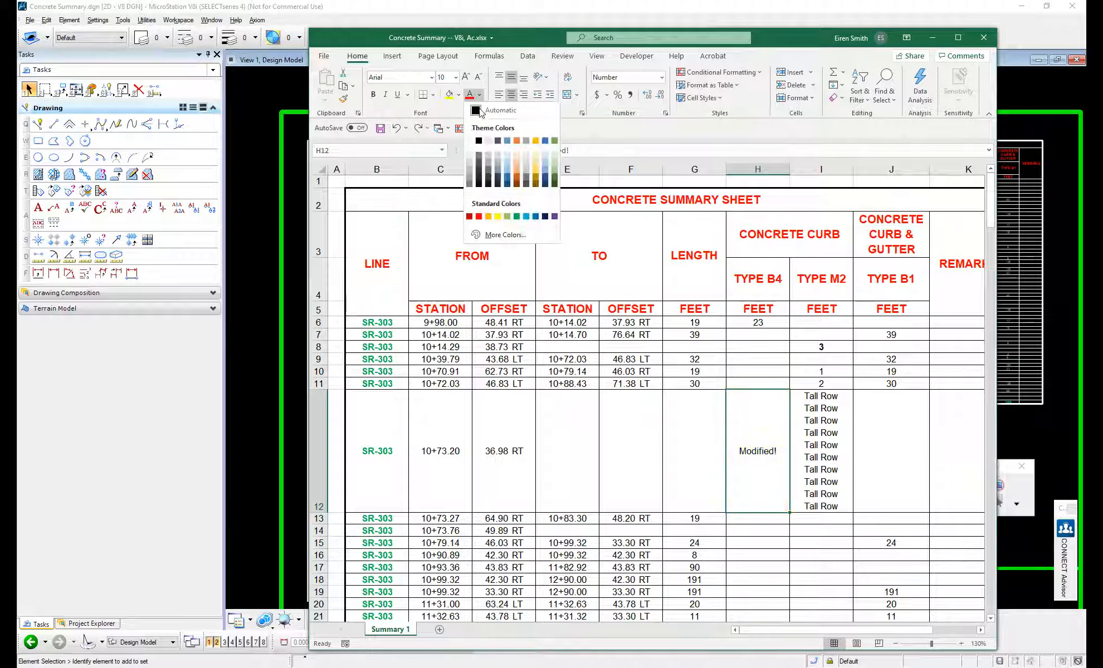
{"action": "left_click", "coordinate": [478, 216]}
{"action": "key", "text": "ctrl+b"}
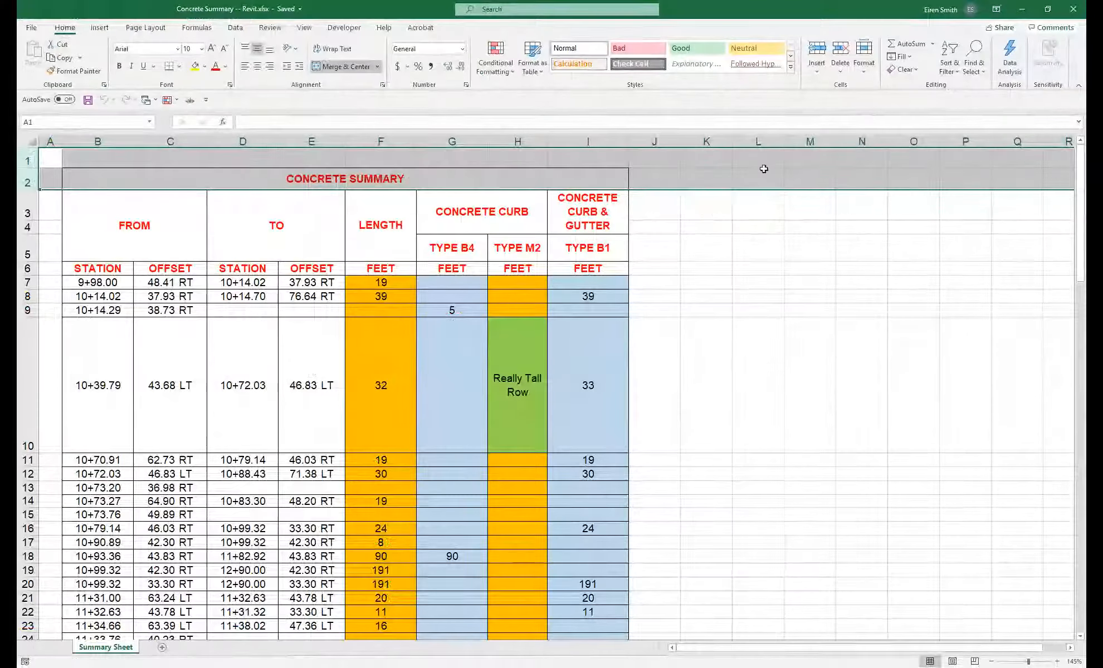
Return to the MicroStation drawing, update the Concrete Summary link from the Office Importer links list, and check the edited cell in the tall row.
{"action": "left_click", "coordinate": [1022, 9]}
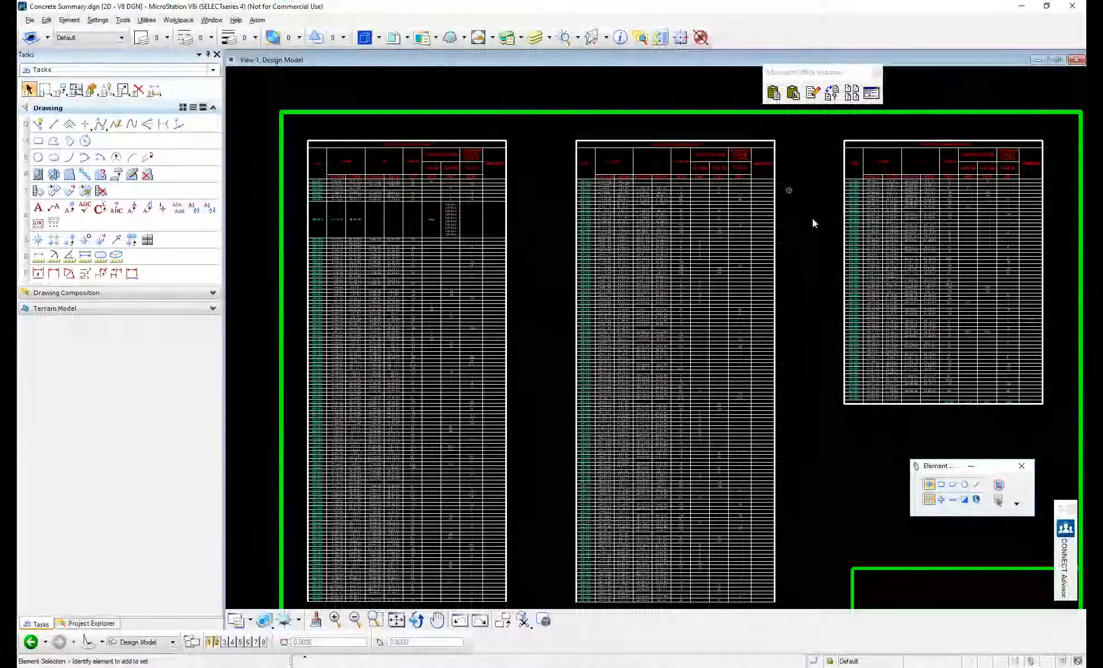
{"action": "left_click", "coordinate": [707, 223]}
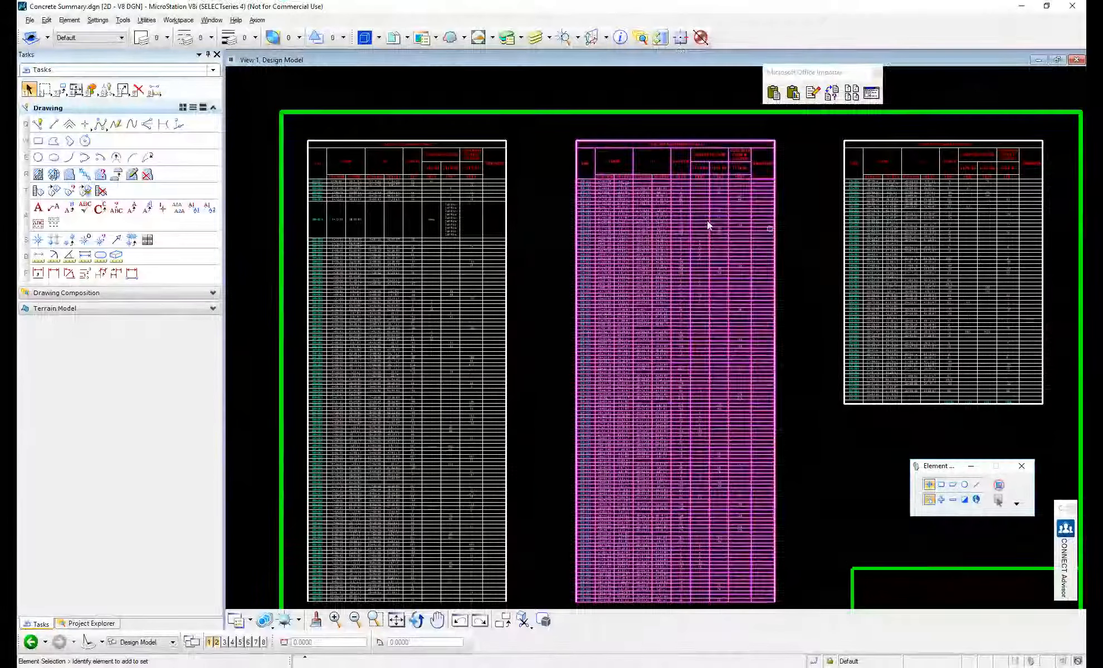
{"action": "left_click", "coordinate": [852, 95]}
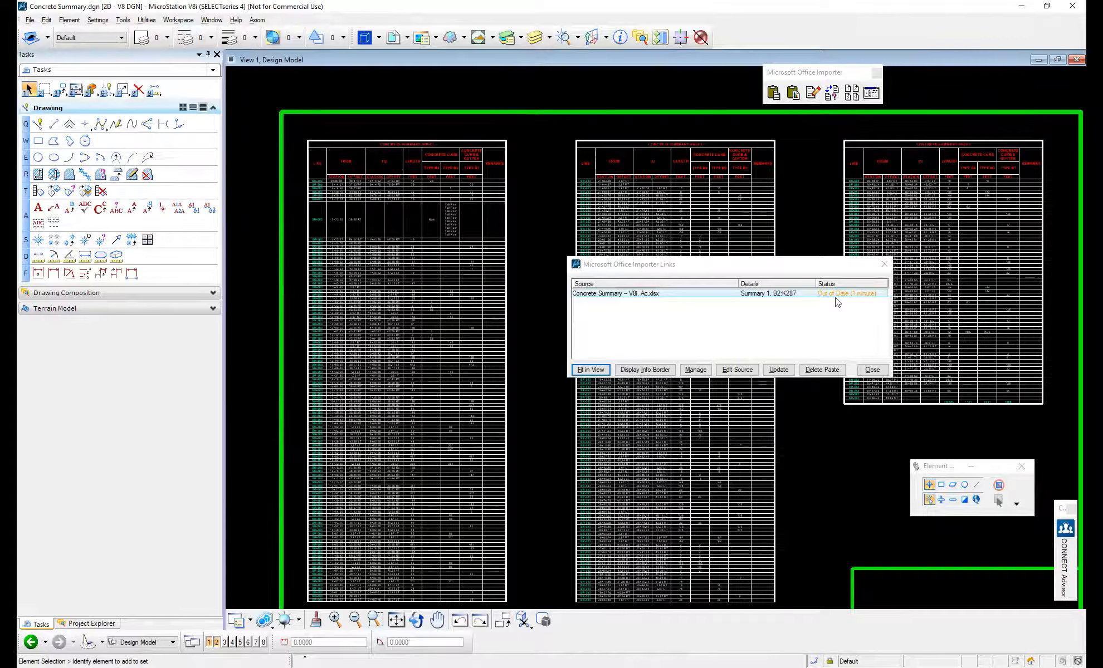
{"action": "left_click_drag", "start_coordinate": [847, 265], "coordinate": [558, 126]}
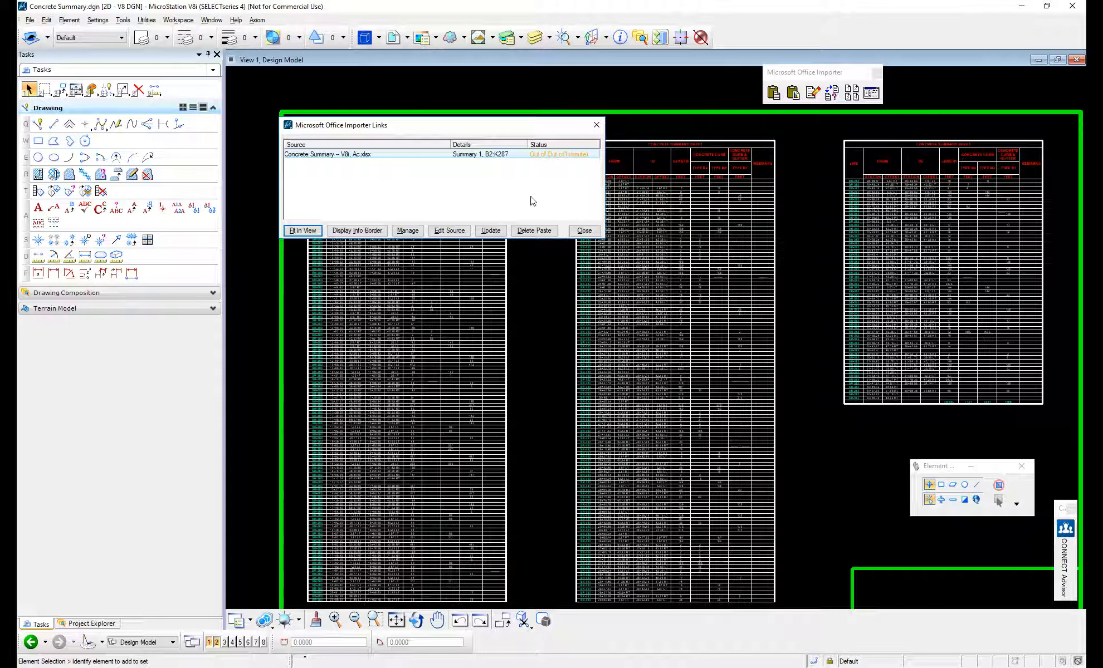
{"action": "left_click", "coordinate": [491, 231]}
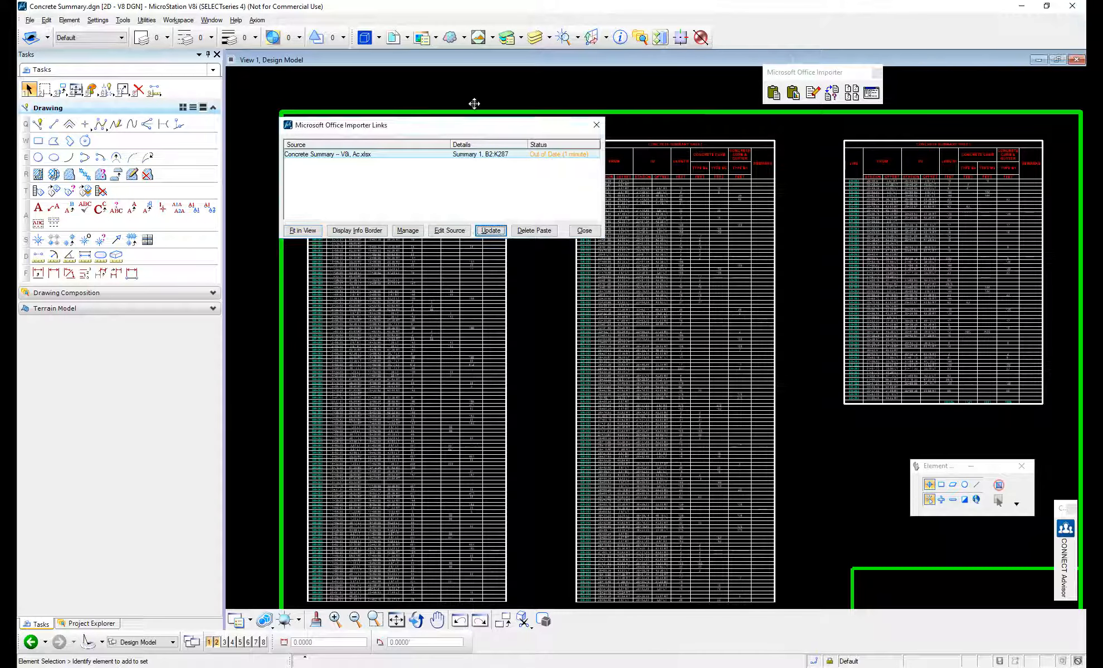
{"action": "left_click_drag", "start_coordinate": [461, 128], "coordinate": [752, 215]}
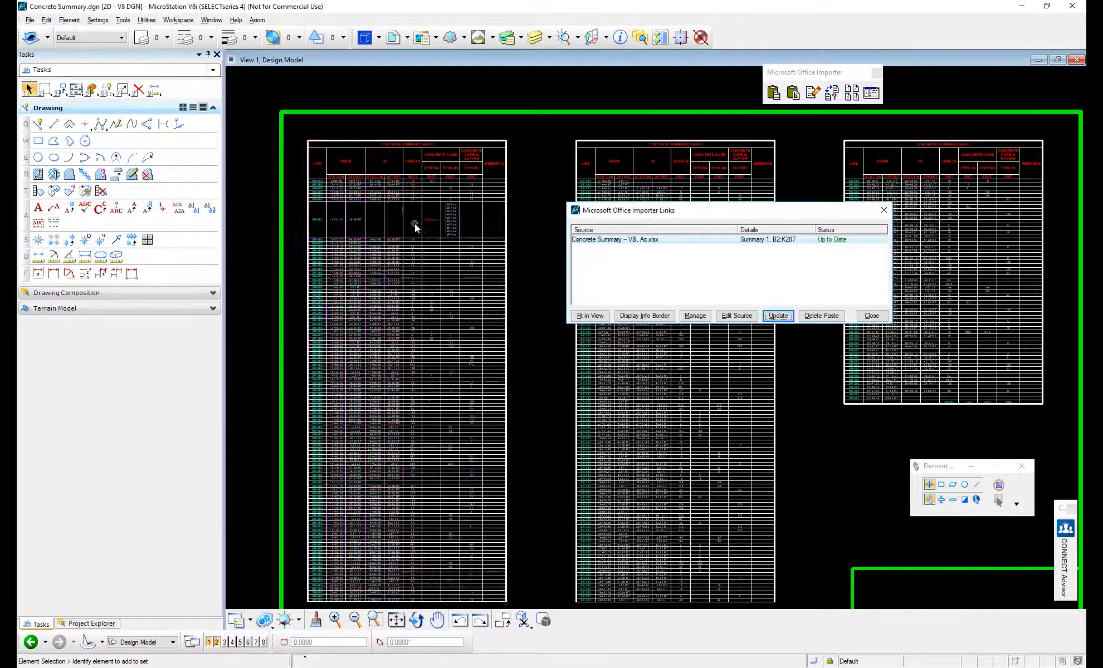
{"action": "scroll", "coordinate": [437, 215], "scroll_direction": "up", "scroll_amount": 4}
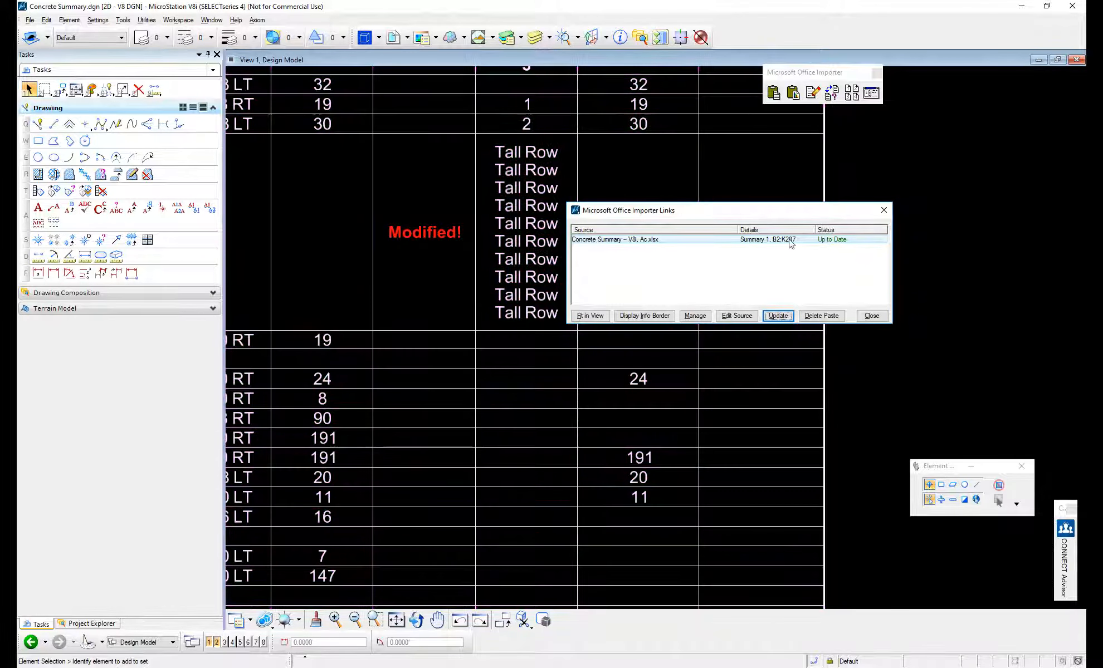
Reopen the Office Importer links list and open the Concrete Summary link's source workbook for editing.
{"action": "left_click_drag", "start_coordinate": [812, 210], "coordinate": [891, 154]}
{"action": "left_click", "coordinate": [950, 259]}
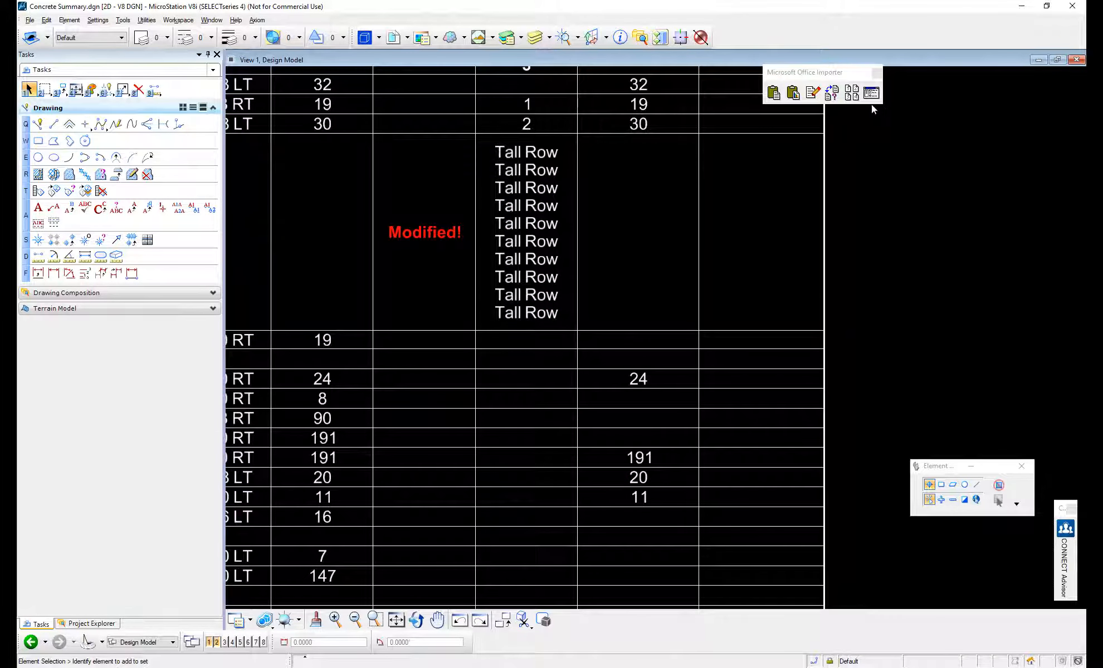
{"action": "left_click", "coordinate": [856, 99]}
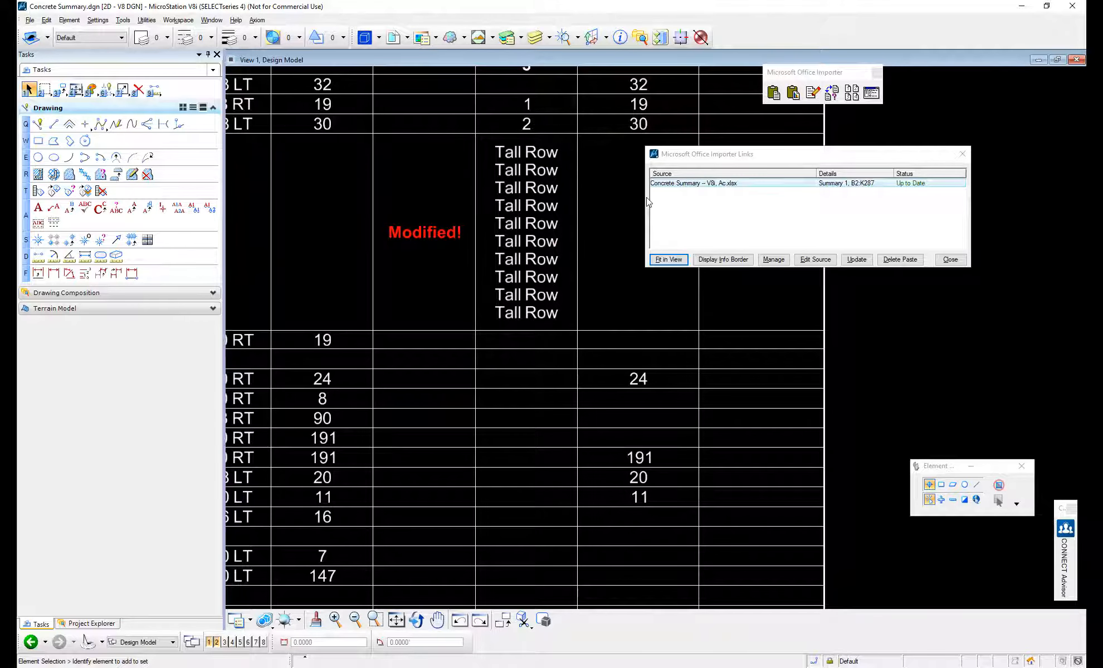
{"action": "left_click", "coordinate": [817, 260]}
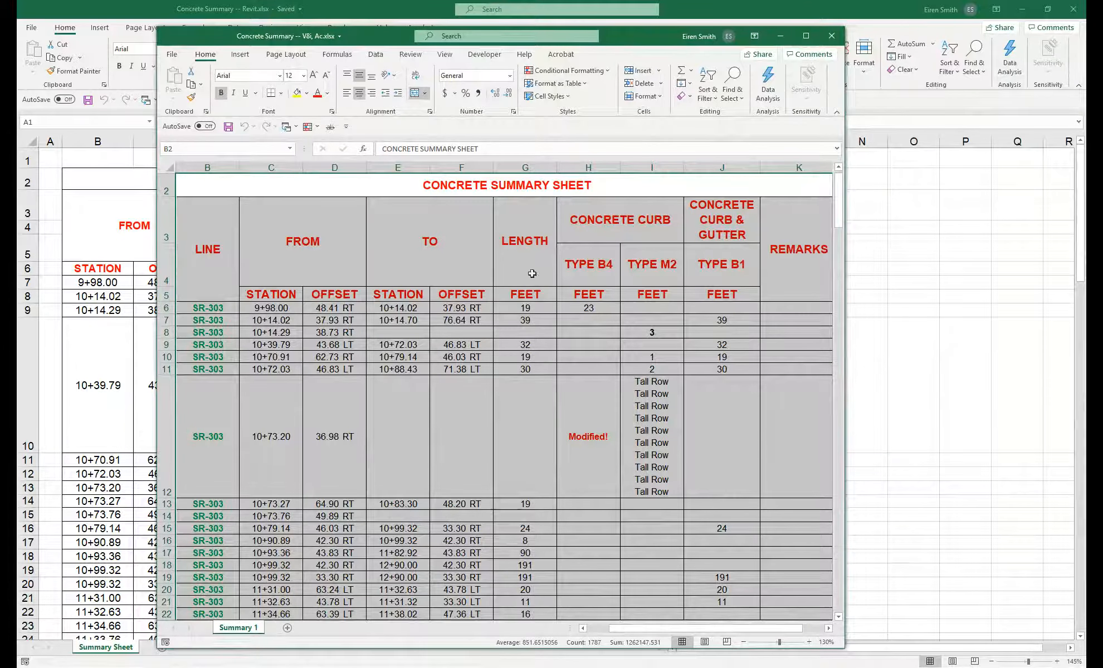
Replace the text in cell H12 with "Modified x2" and save the workbook.
{"action": "left_click", "coordinate": [566, 457]}
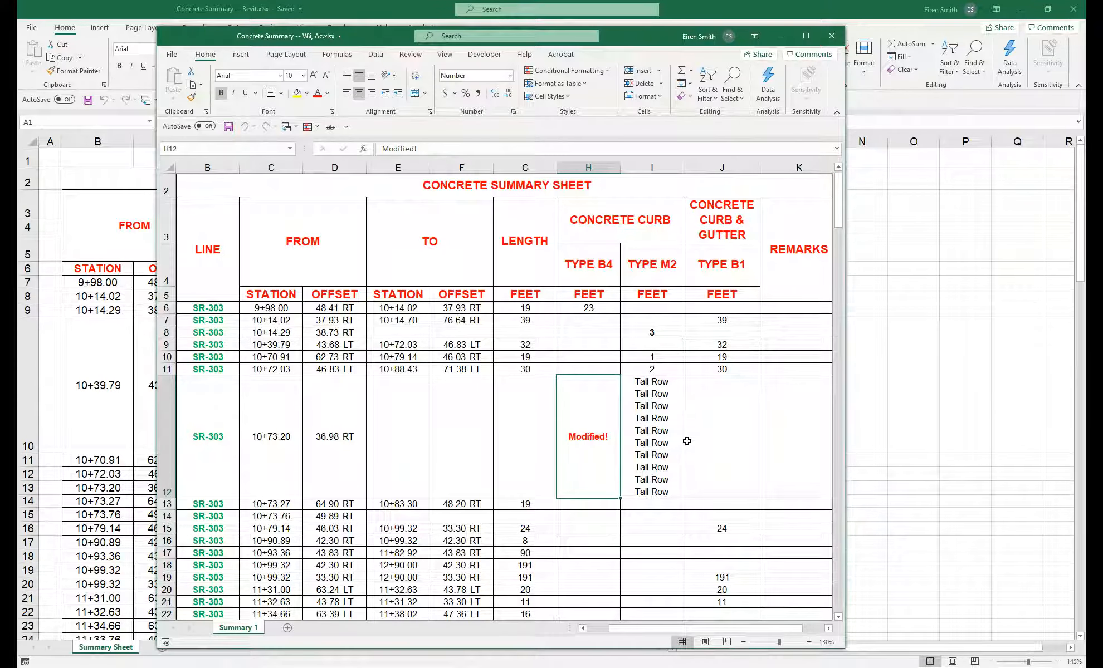
{"action": "type", "text": "xModified x"}
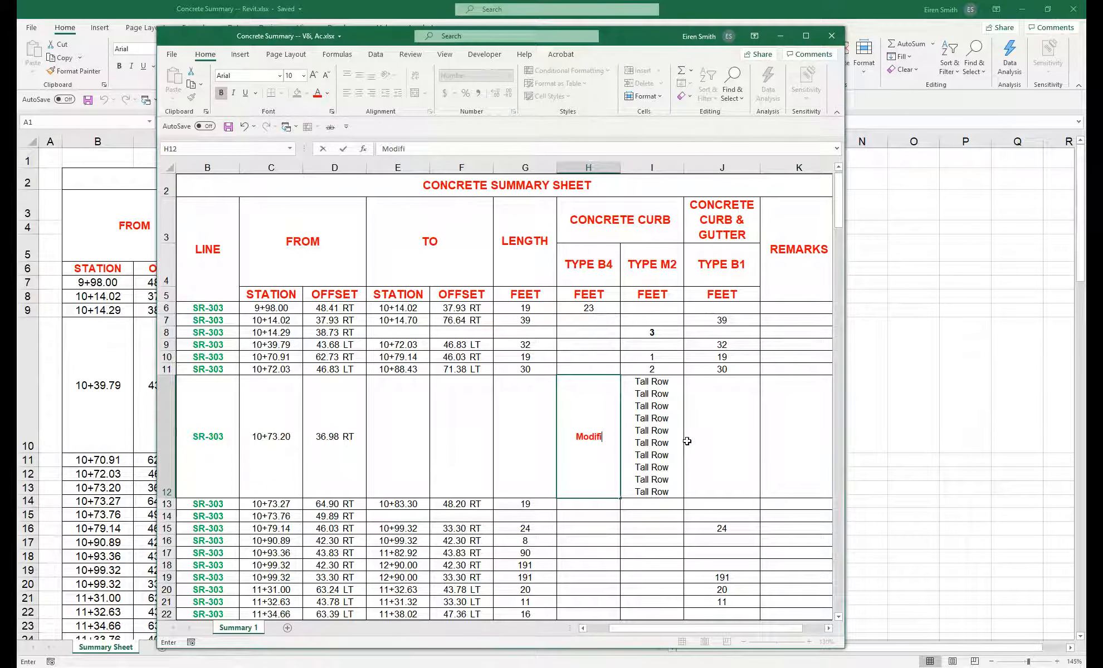
{"action": "type", "text": "2"}
{"action": "key", "text": "Return"}
{"action": "key", "text": "ctrl+s"}
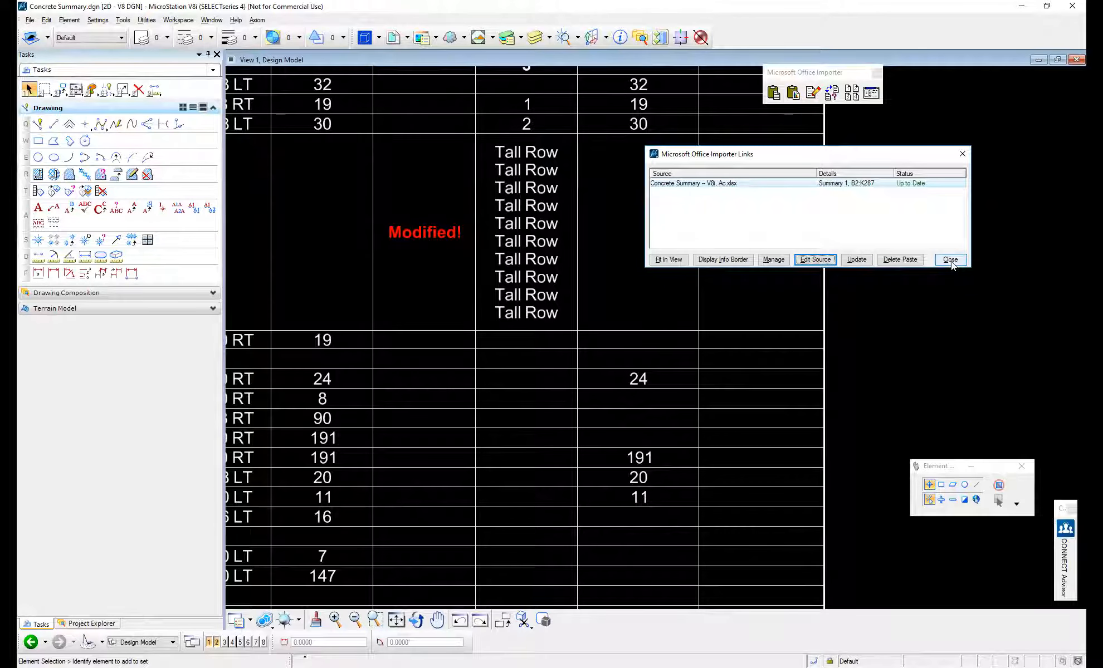
Close the links list, reopen Concrete Summary.dgn to trigger the automatic link update, and check the edited cell in the tall row.
{"action": "left_click", "coordinate": [950, 260]}
{"action": "left_click", "coordinate": [30, 21]}
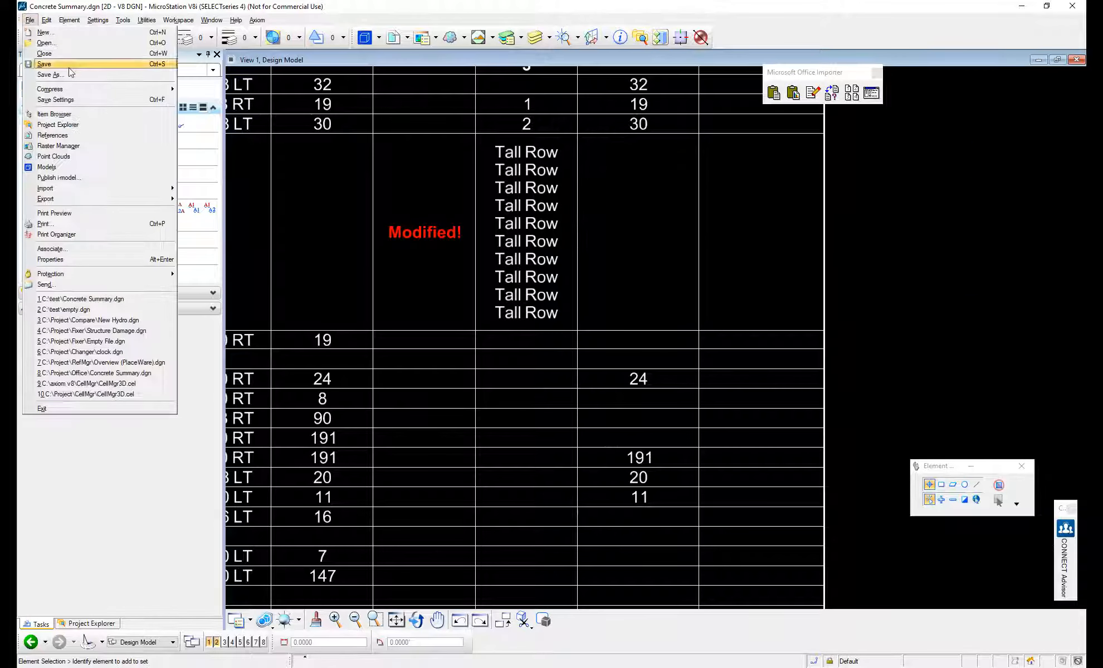
{"action": "left_click", "coordinate": [64, 75]}
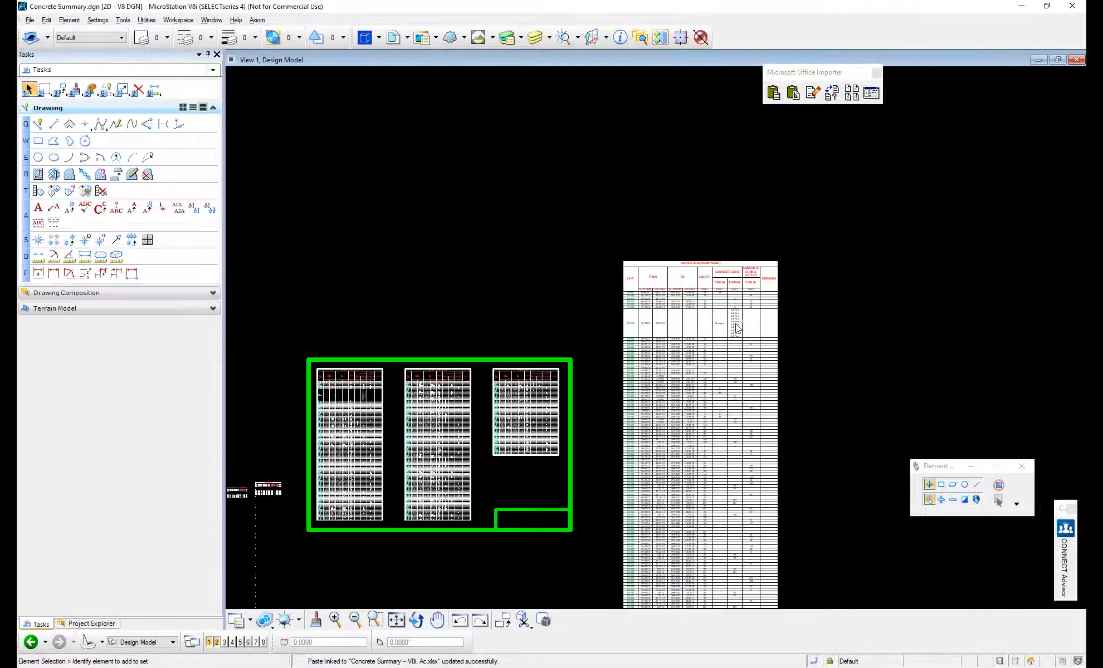
{"action": "middle_click_drag", "start_coordinate": [282, 423], "coordinate": [376, 234]}
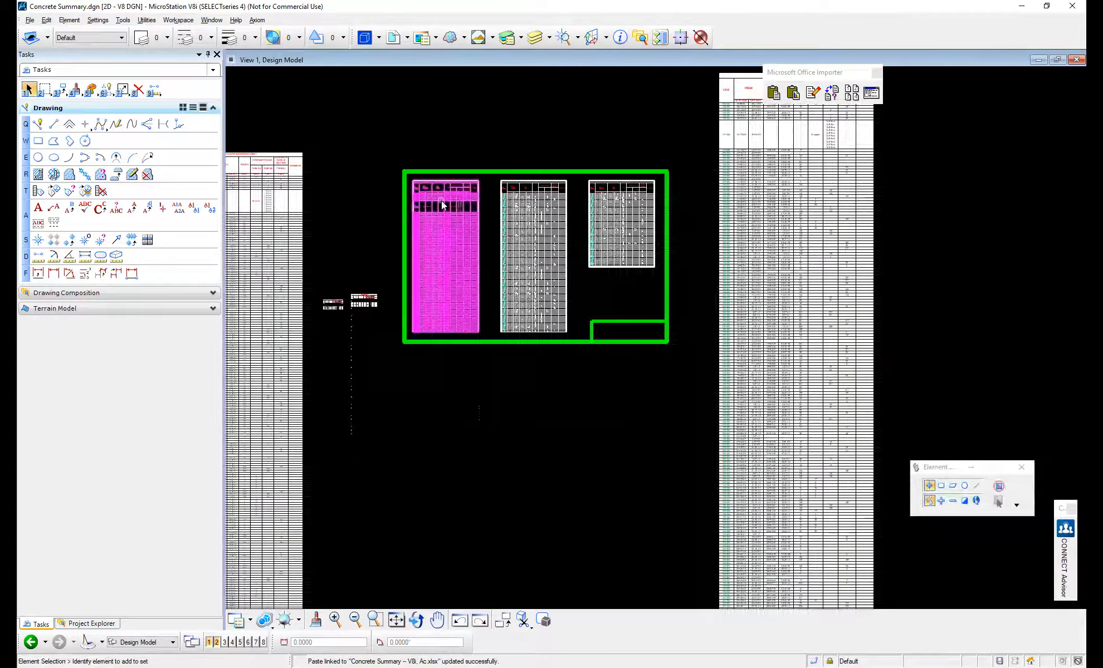
{"action": "scroll", "coordinate": [445, 202], "scroll_direction": "up", "scroll_amount": 5}
{"action": "scroll", "coordinate": [449, 205], "scroll_direction": "up", "scroll_amount": 3}
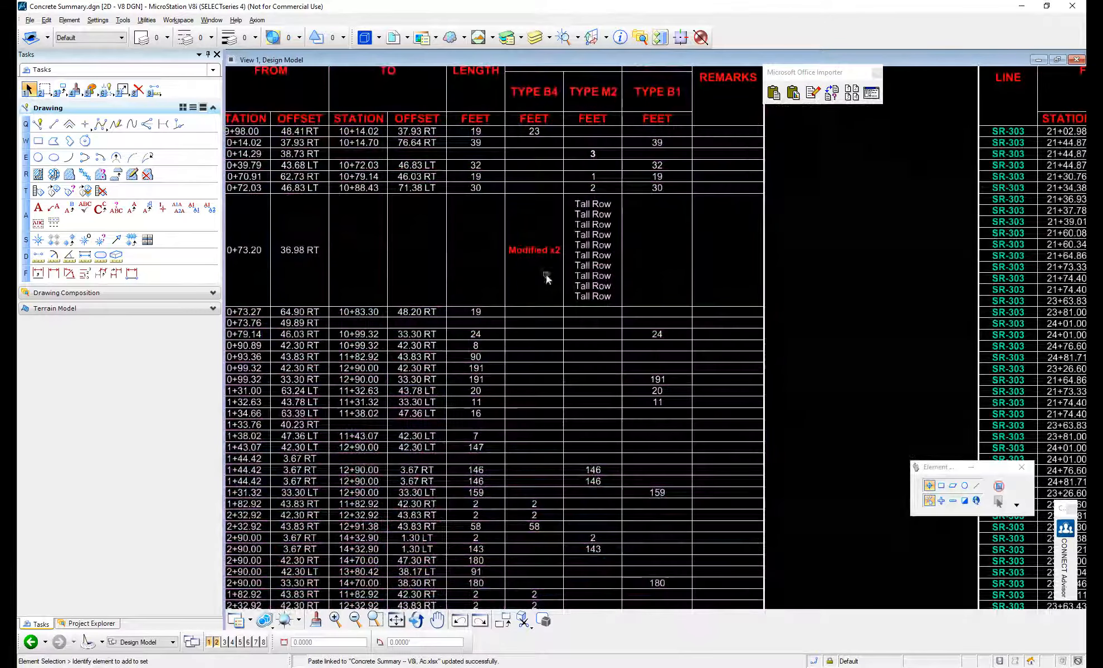
Check the Concrete Summary link's status in the Office Importer links list and try updating the link manually.
{"action": "left_click", "coordinate": [850, 95]}
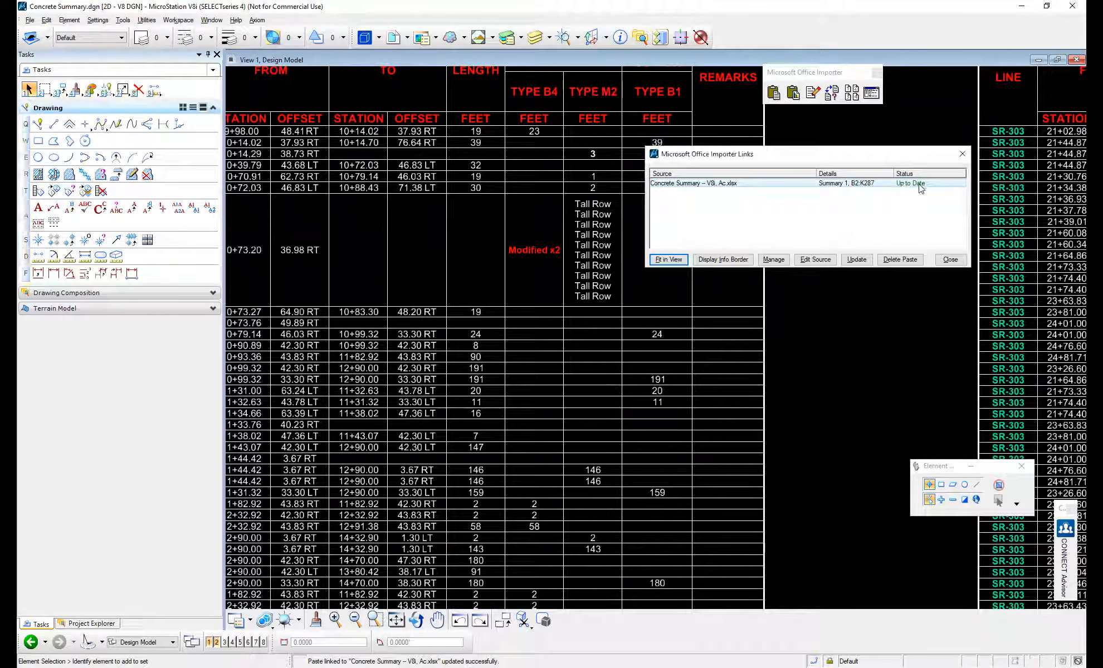
{"action": "left_click_drag", "start_coordinate": [934, 160], "coordinate": [741, 216]}
{"action": "left_click", "coordinate": [661, 316]}
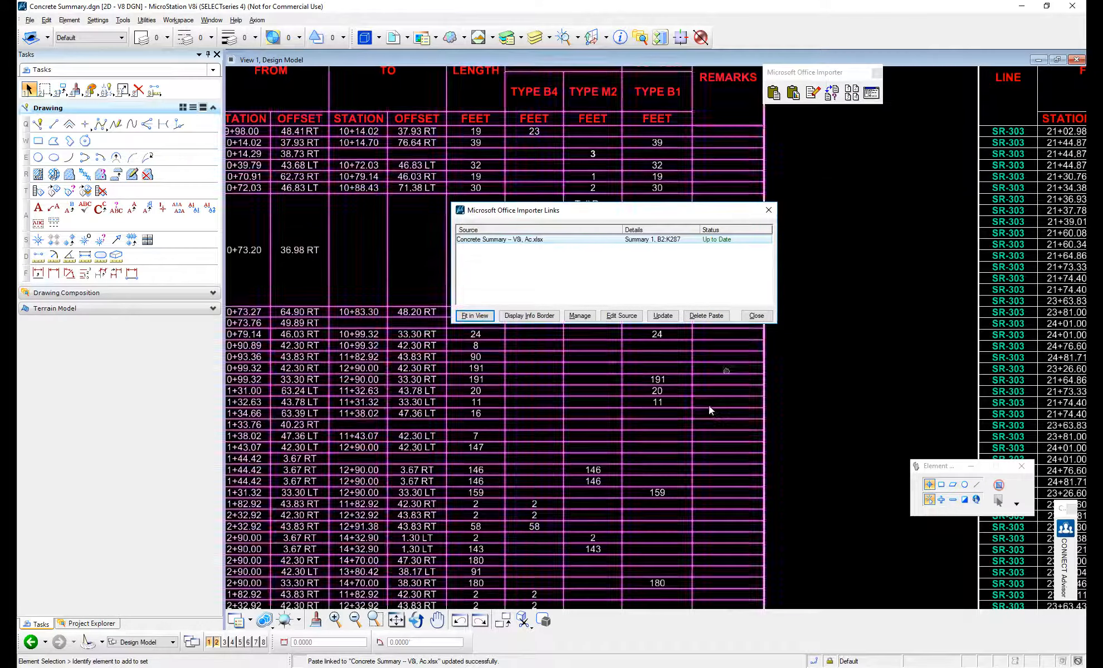
{"action": "left_click", "coordinate": [662, 316]}
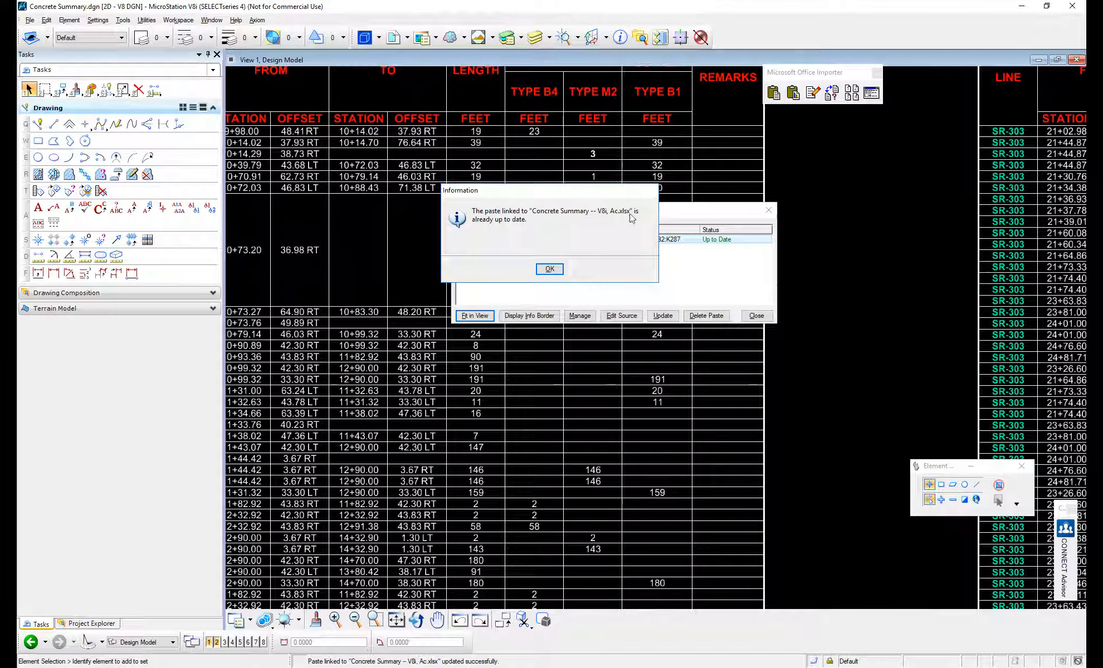
{"action": "left_click", "coordinate": [551, 271]}
{"action": "left_click", "coordinate": [662, 316]}
{"action": "left_click", "coordinate": [550, 270]}
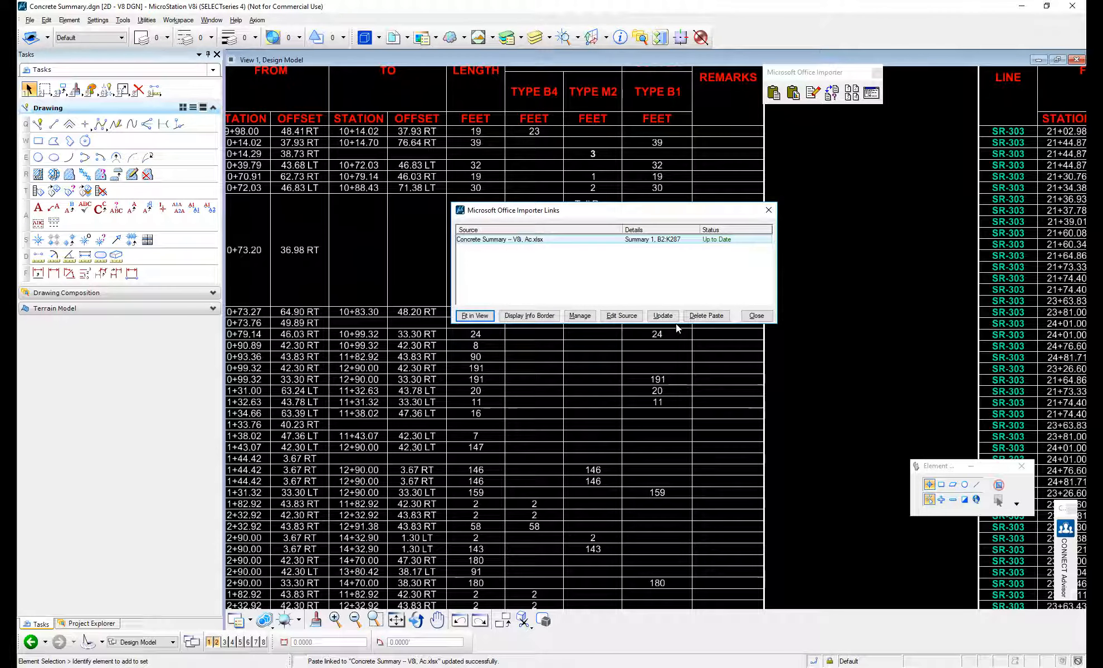
Fit the linked table in the view from the Office Importer links list, and close the list.
{"action": "left_click_drag", "start_coordinate": [626, 206], "coordinate": [580, 185]}
{"action": "left_click", "coordinate": [428, 290]}
{"action": "left_click", "coordinate": [476, 290]}
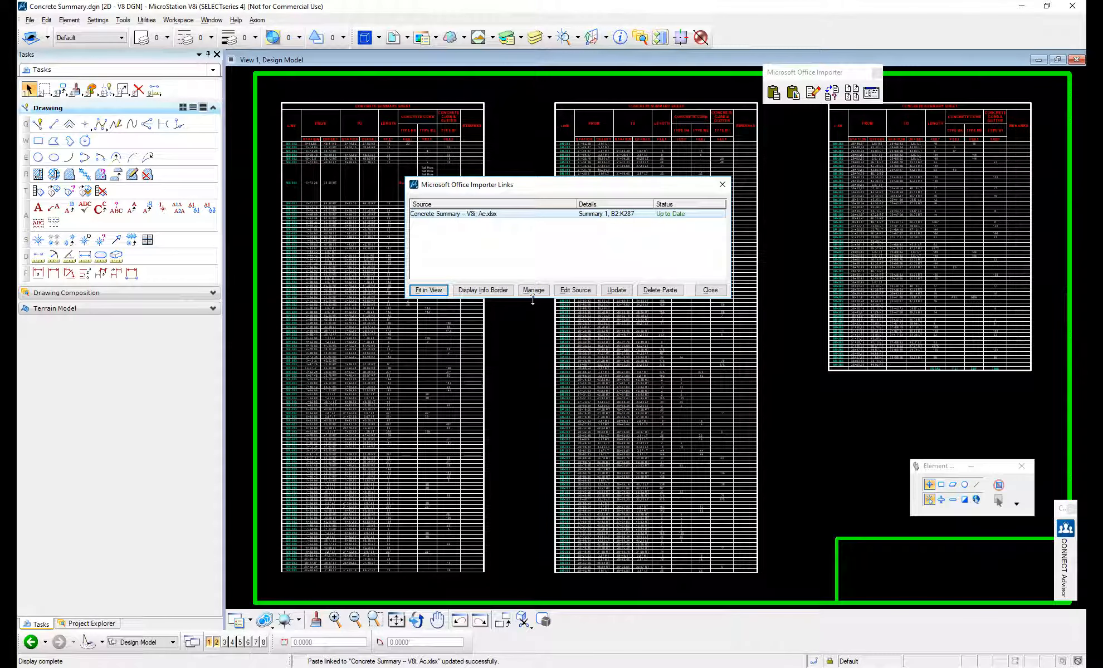
{"action": "left_click", "coordinate": [712, 290]}
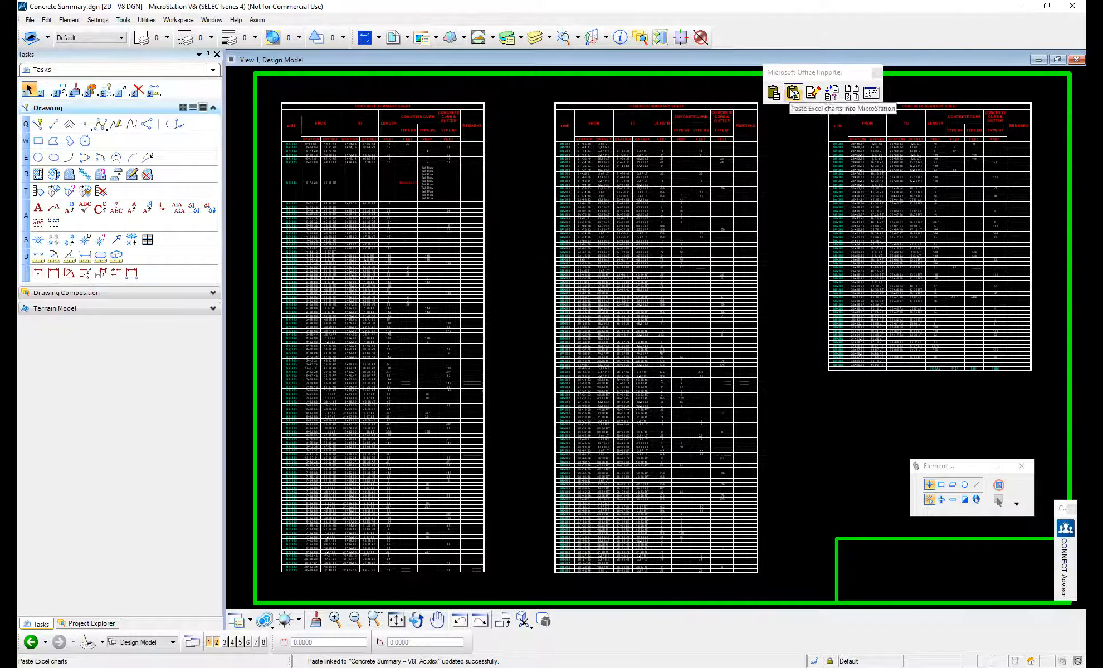
Review the link settings of the table's third column, including its source file selection, and open the source workbook from there.
{"action": "left_click", "coordinate": [831, 92]}
{"action": "left_click", "coordinate": [818, 137]}
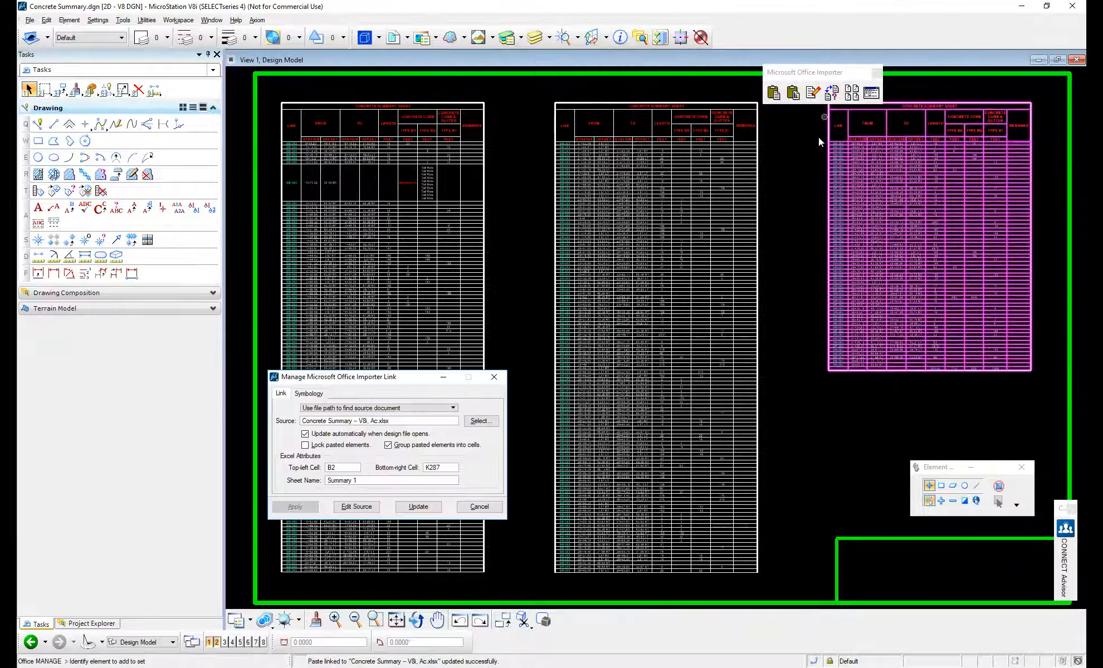
{"action": "left_click_drag", "start_coordinate": [427, 380], "coordinate": [573, 226]}
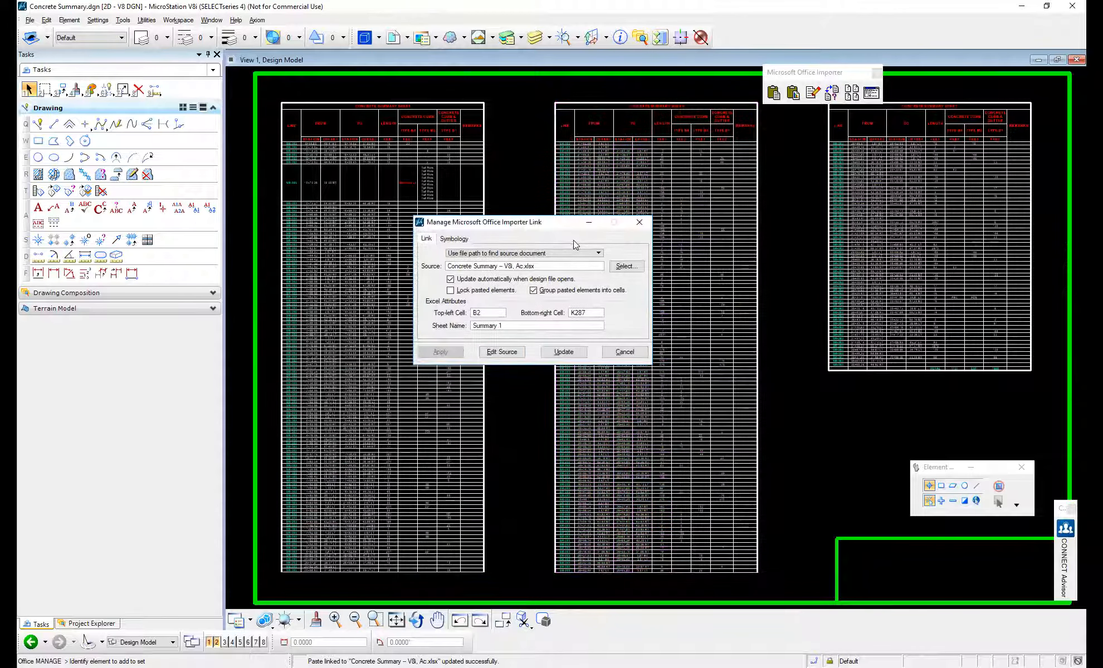
{"action": "left_click", "coordinate": [623, 268]}
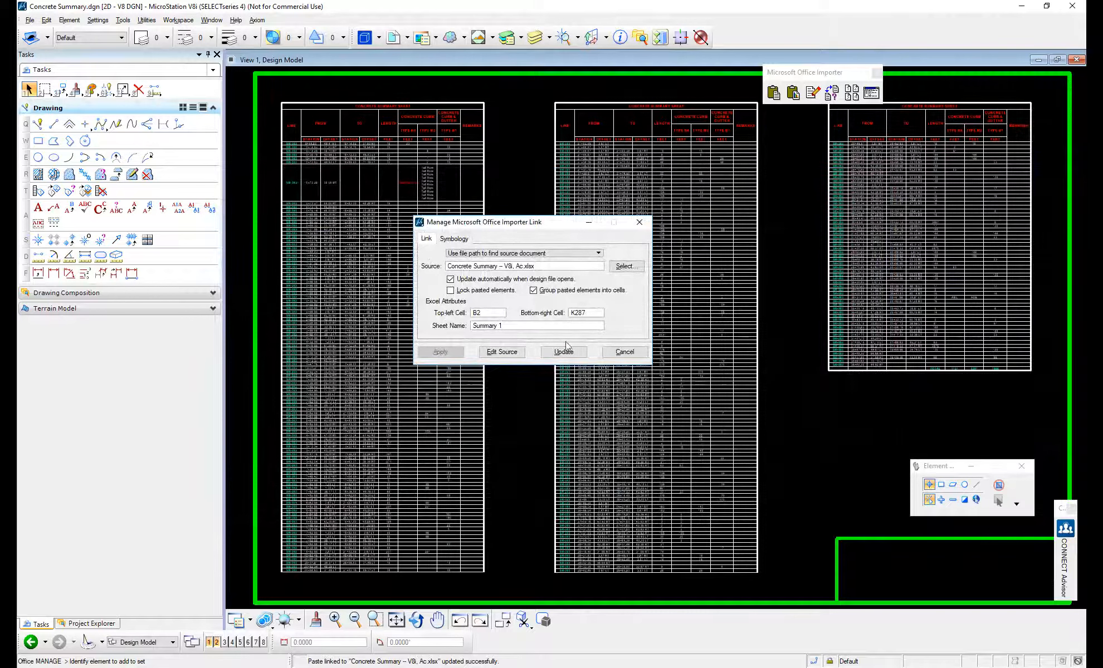
{"action": "left_click", "coordinate": [501, 354]}
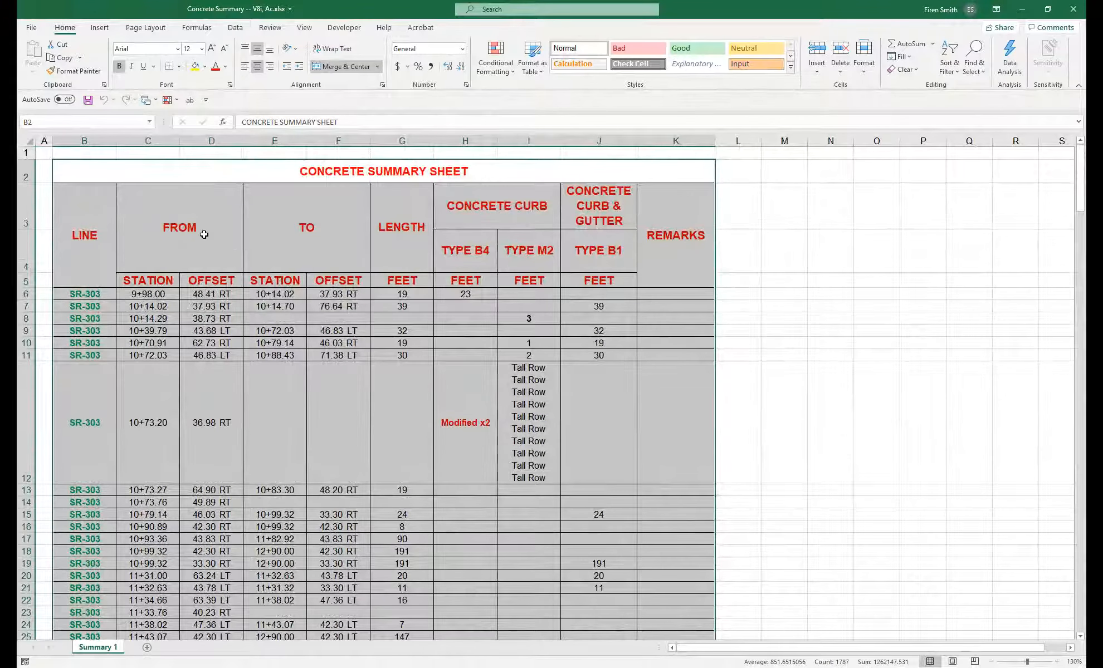
Copy the selected table range from the workbook, switch to AutoCAD, and show the empty red sheet border in model space.
{"action": "key", "text": "alt+Tab"}
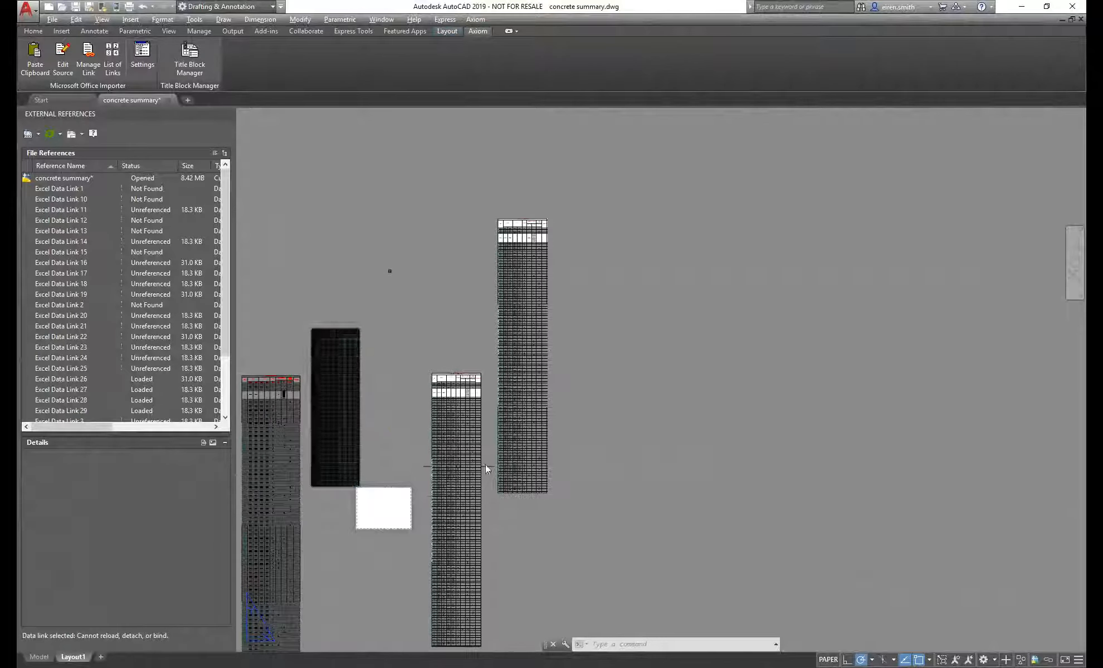
{"action": "left_click", "coordinate": [39, 657]}
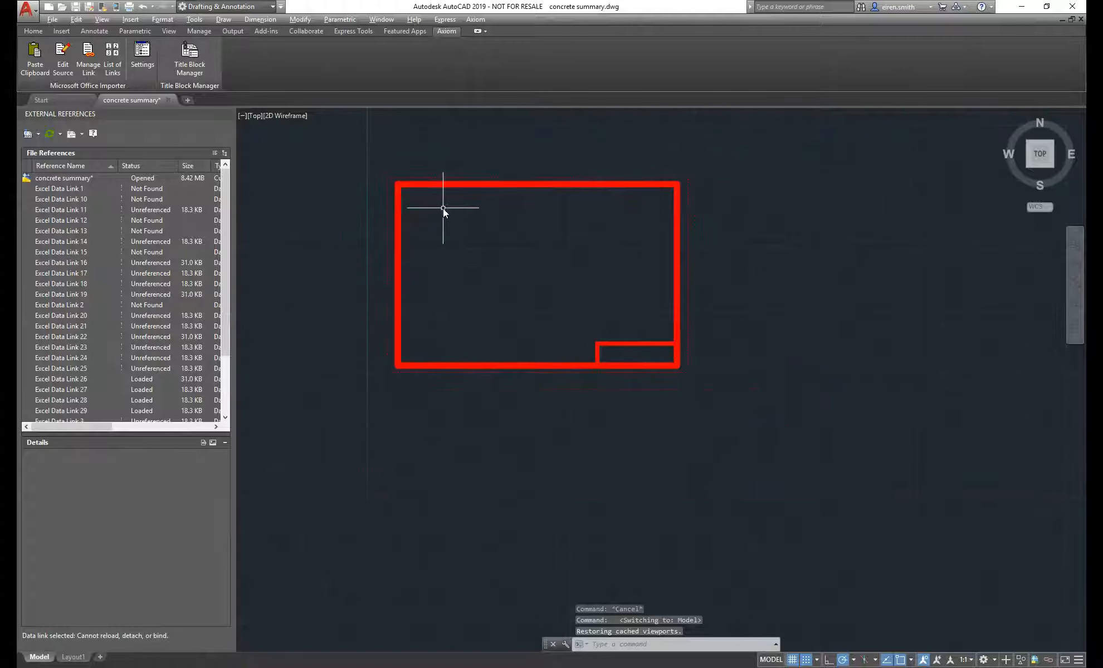
{"action": "scroll", "coordinate": [443, 208], "scroll_direction": "down", "scroll_amount": 2}
{"action": "right_click", "coordinate": [448, 208]}
{"action": "key", "text": "Escape"}
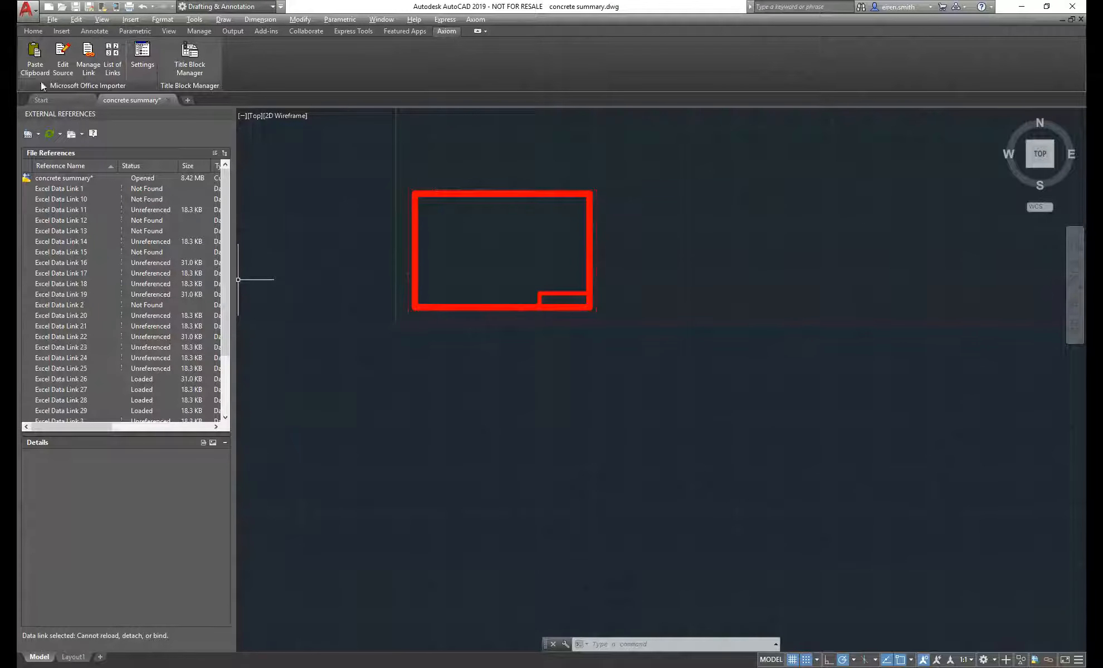
Paste the Excel table inside the red border at Standard Scale, split into columns repeating 4 header rows, and inspect the tall row.
{"action": "left_click", "coordinate": [34, 61]}
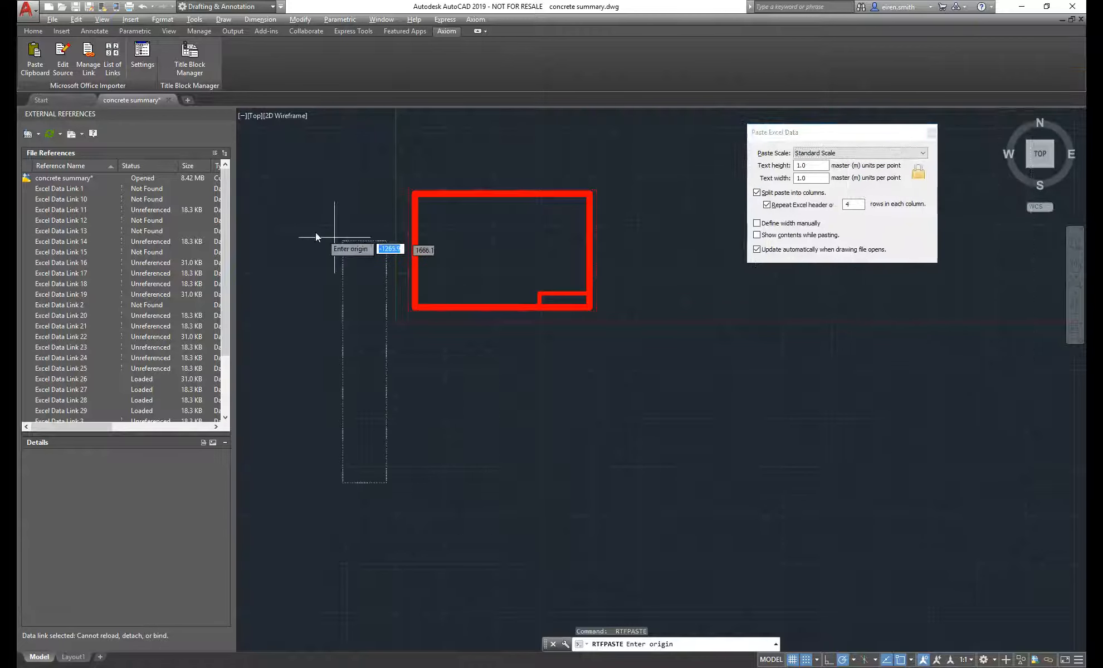
{"action": "scroll", "coordinate": [420, 200], "scroll_direction": "up", "scroll_amount": 2}
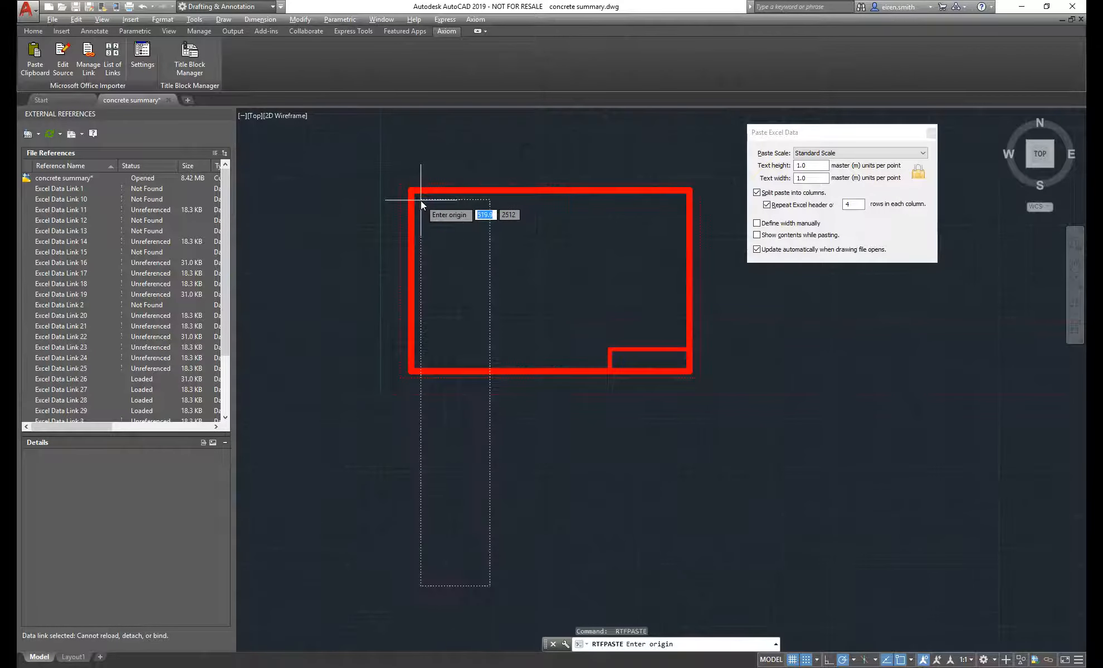
{"action": "left_click", "coordinate": [420, 199]}
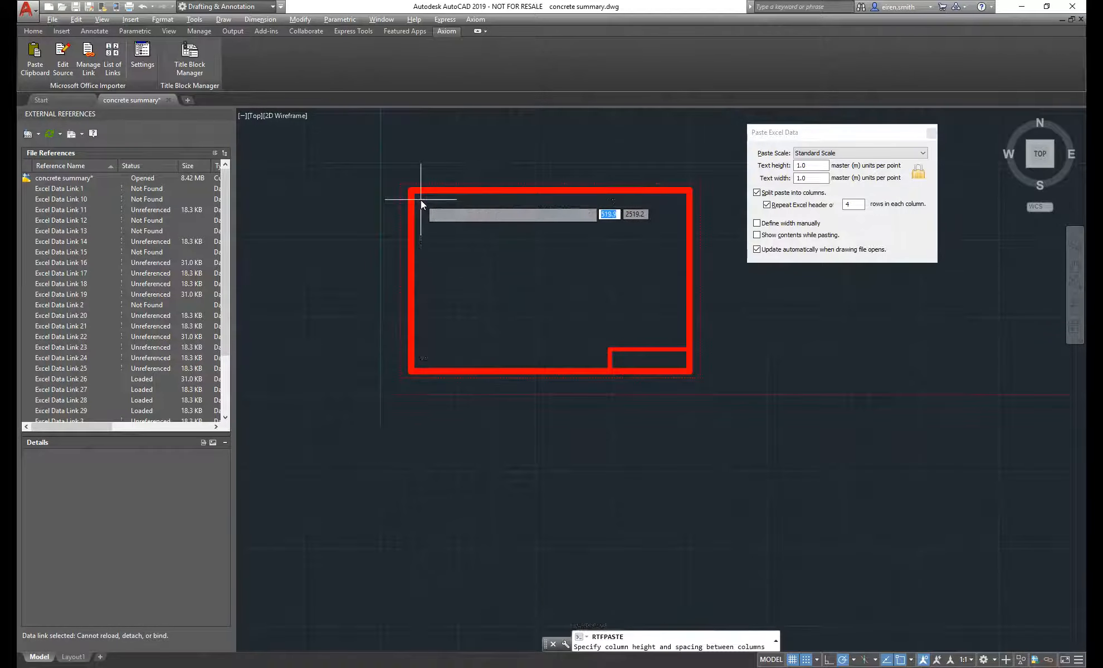
{"action": "left_click", "coordinate": [514, 361]}
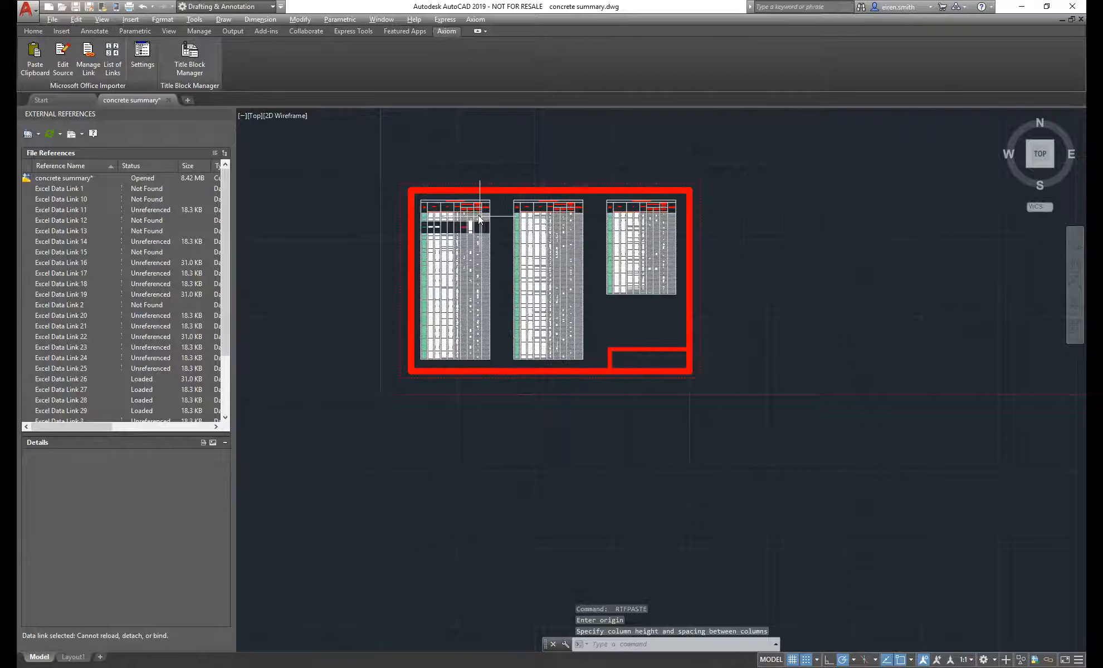
{"action": "scroll", "coordinate": [477, 216], "scroll_direction": "up", "scroll_amount": 5}
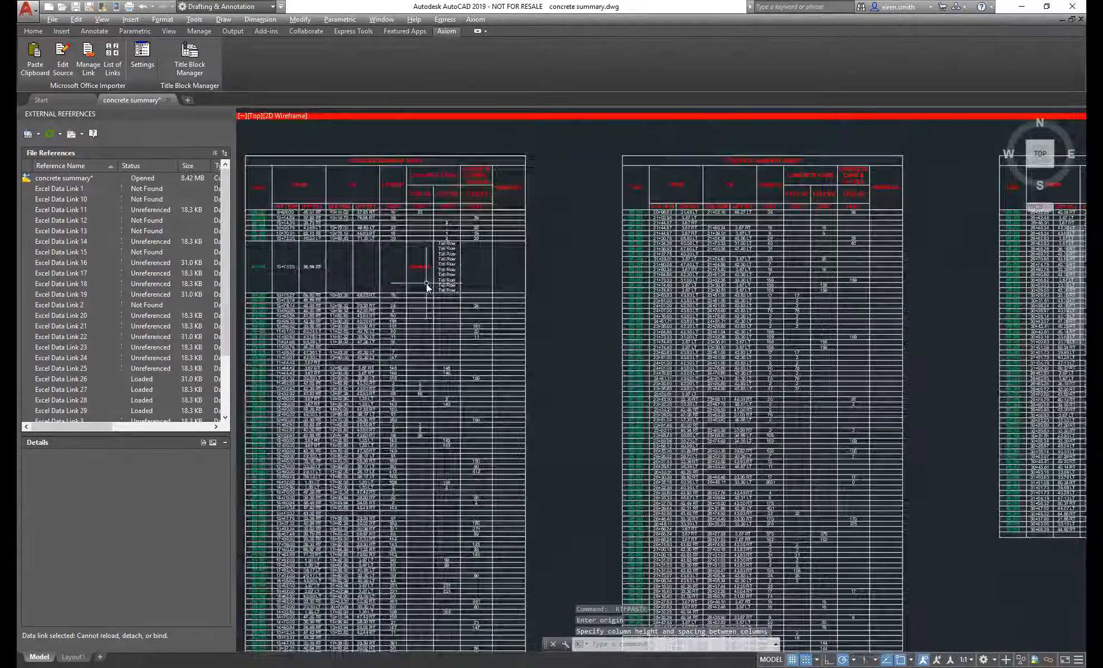
{"action": "scroll", "coordinate": [383, 195], "scroll_direction": "up", "scroll_amount": 8}
{"action": "scroll", "coordinate": [384, 206], "scroll_direction": "down", "scroll_amount": 7}
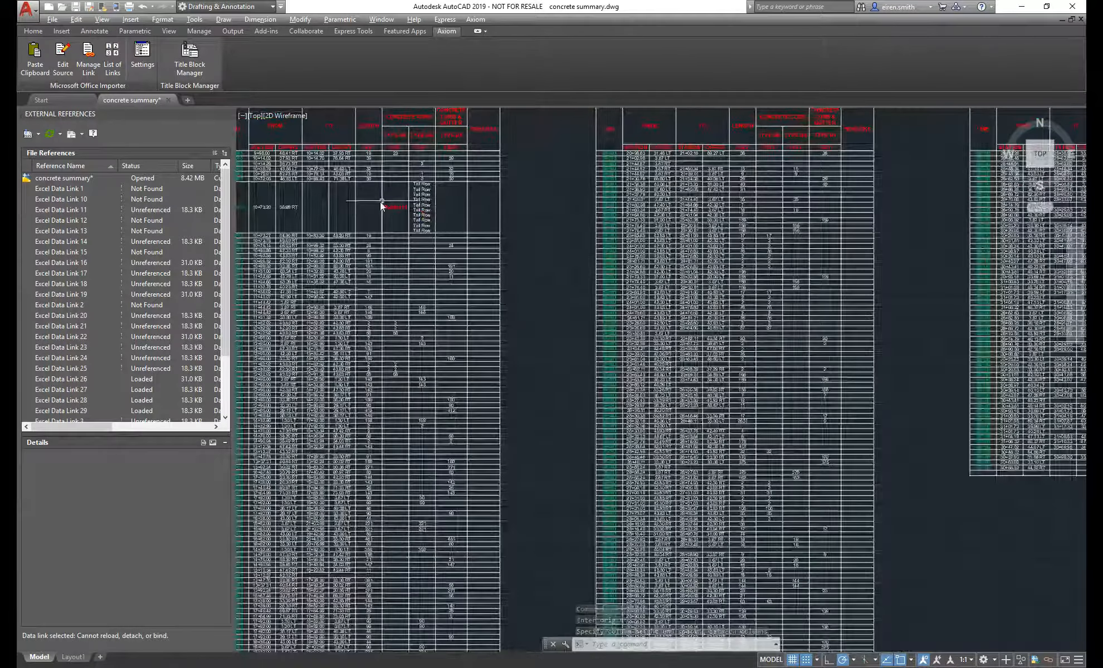
{"action": "scroll", "coordinate": [383, 206], "scroll_direction": "down", "scroll_amount": 4}
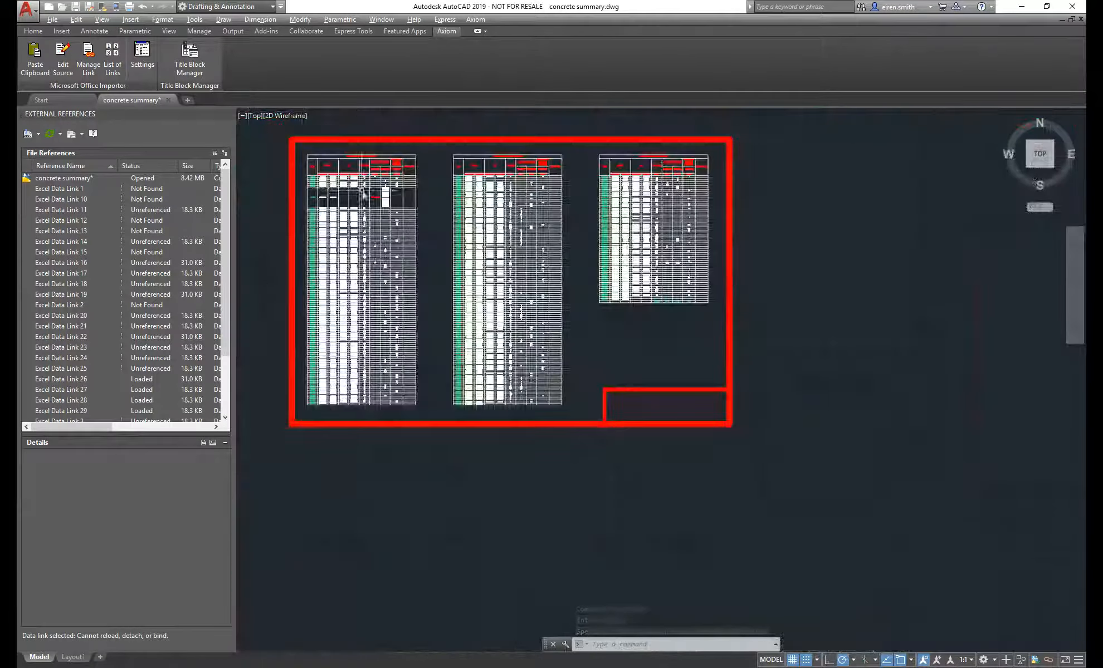
List the drawing's Office Importer links, check the Concrete Summary link's status, view its source workbook, and close the list.
{"action": "left_click", "coordinate": [113, 55]}
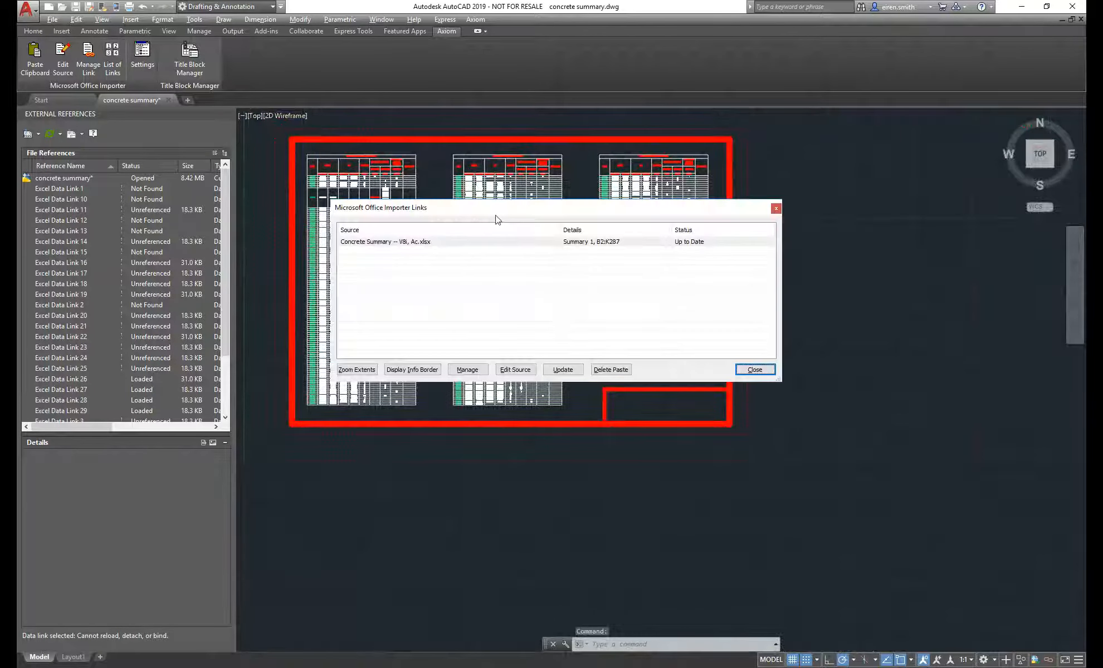
{"action": "left_click", "coordinate": [702, 243]}
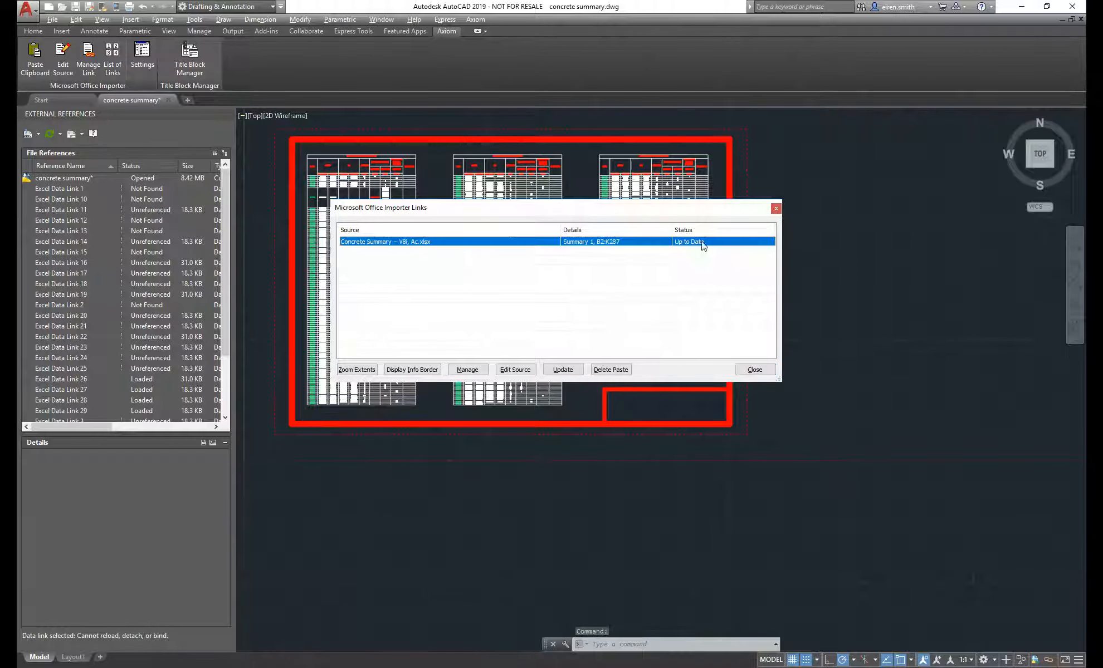
{"action": "left_click", "coordinate": [512, 370]}
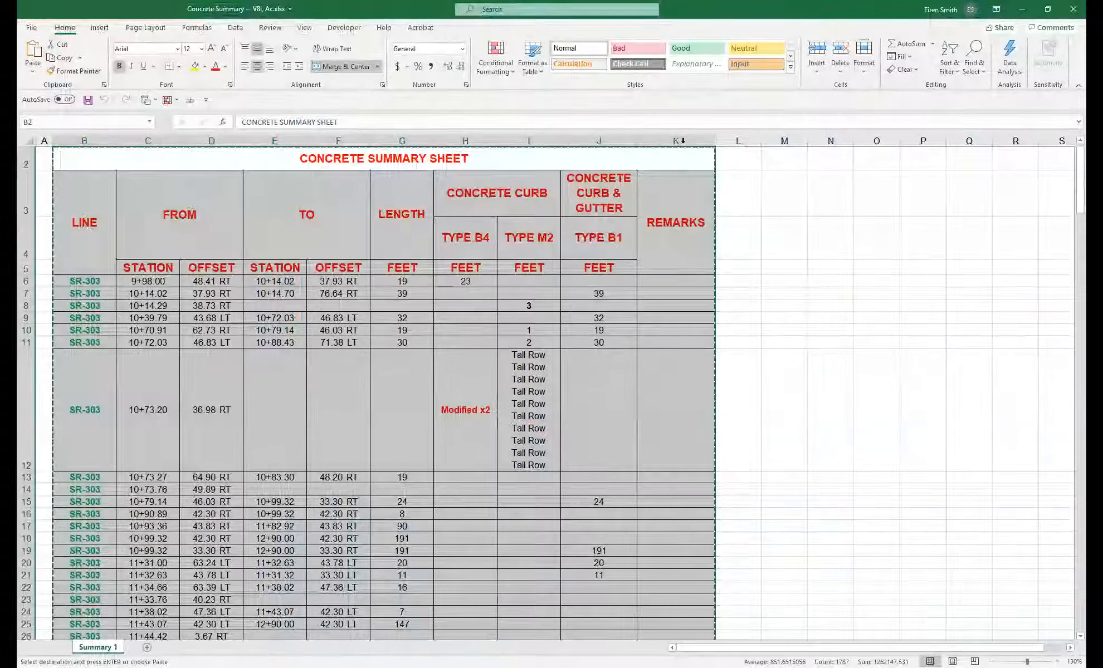
{"action": "key", "text": "alt+Tab"}
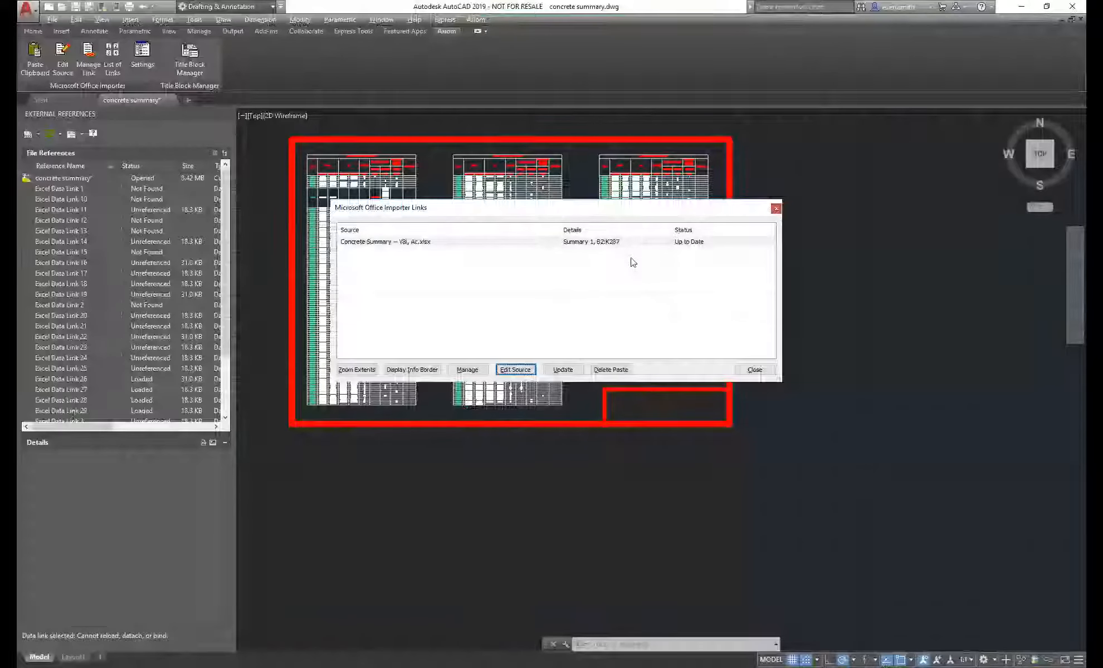
{"action": "left_click", "coordinate": [776, 210]}
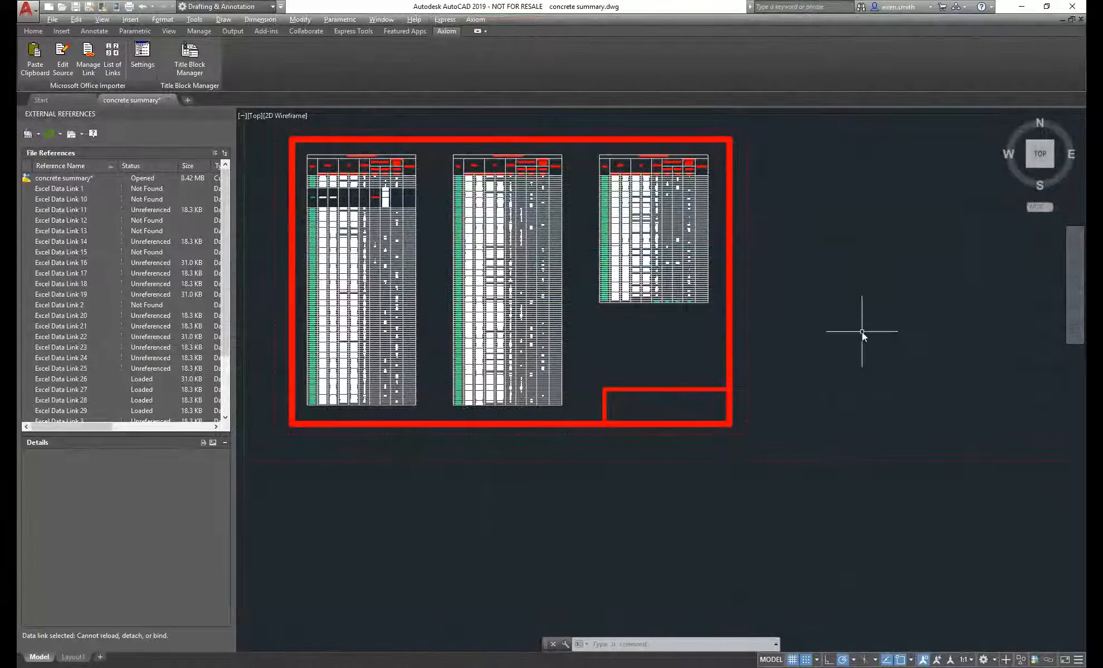